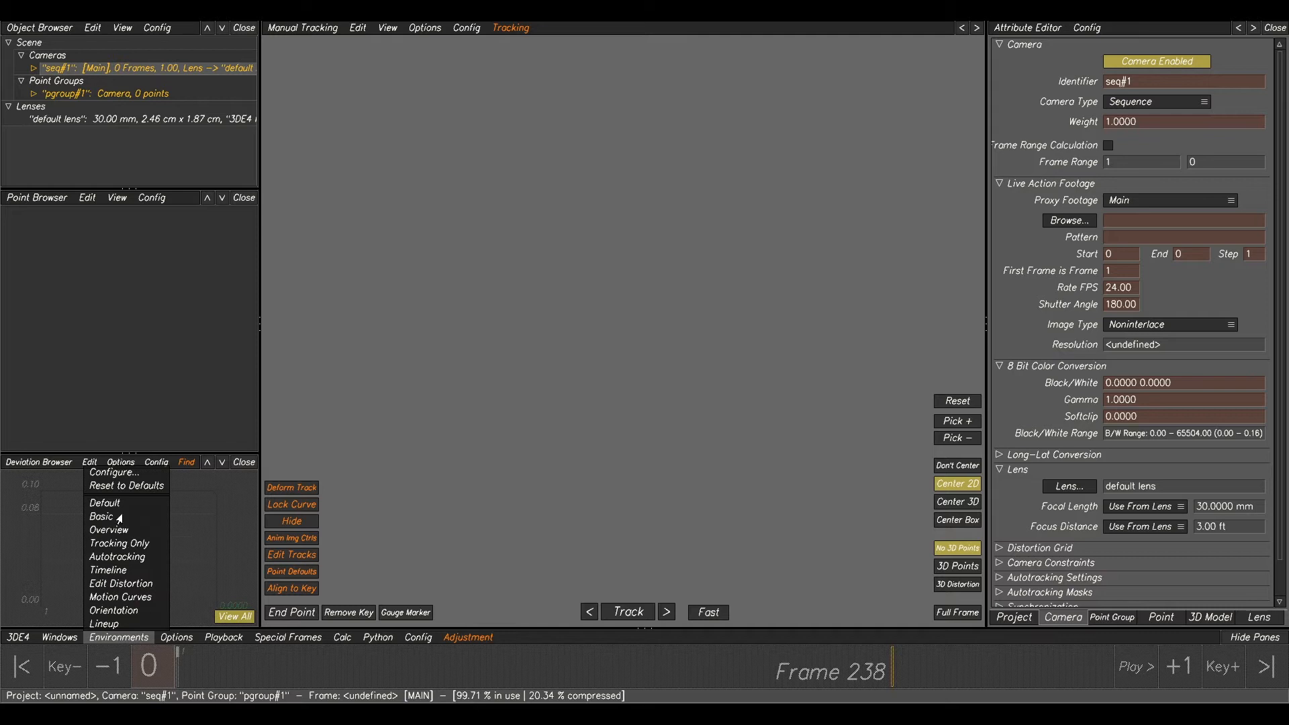
# Show the Default environment layout and switch the interface back to the Basic environment.
pyautogui.click(99, 503)
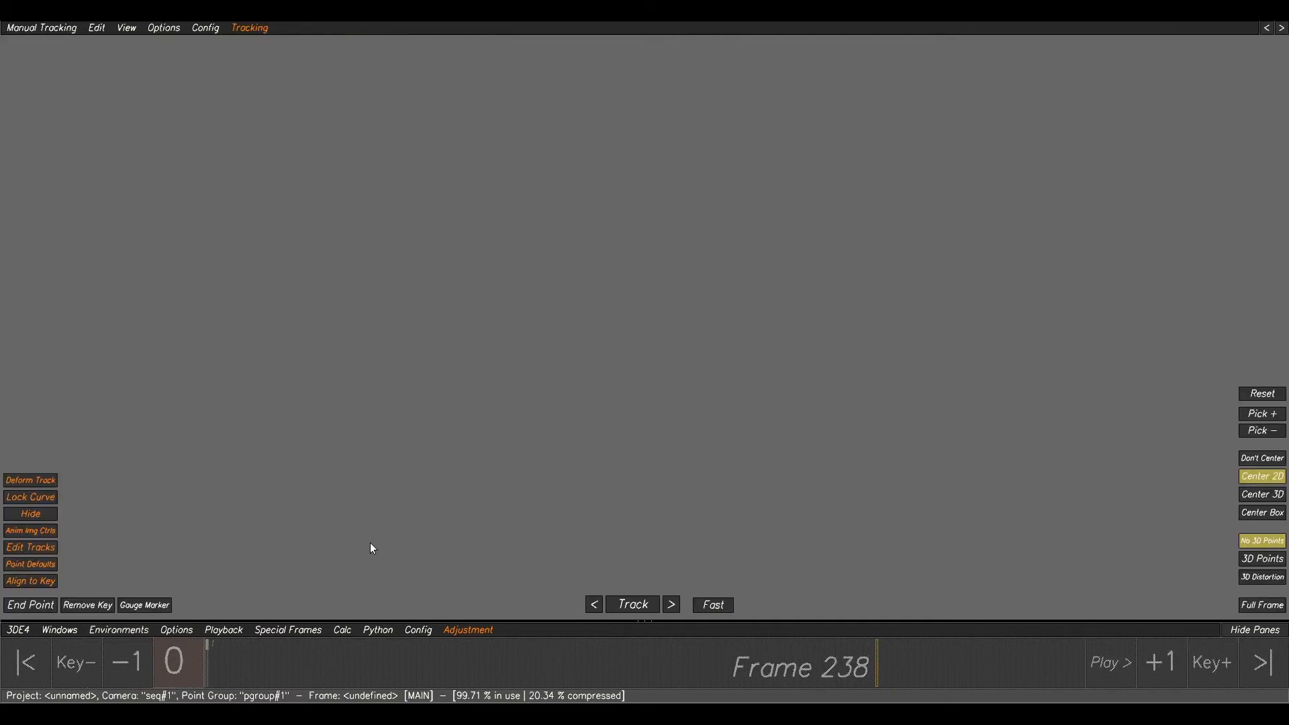
pyautogui.click(113, 636)
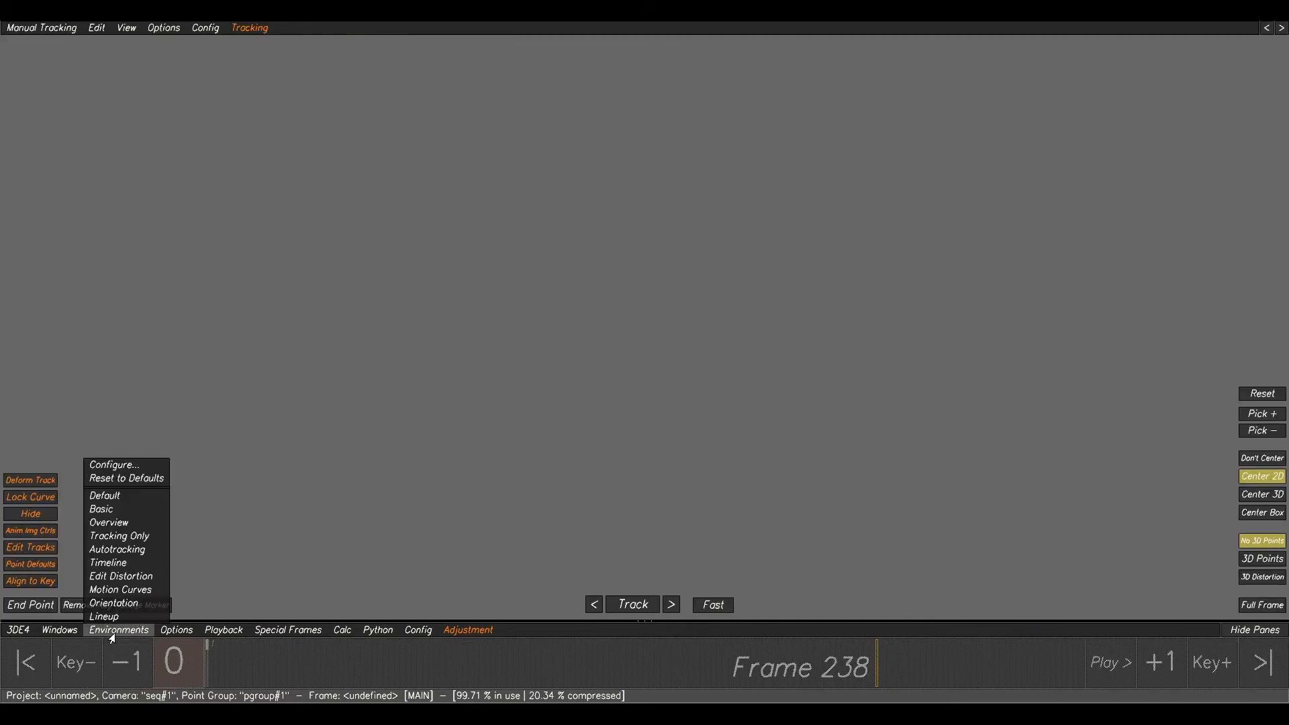
pyautogui.click(108, 512)
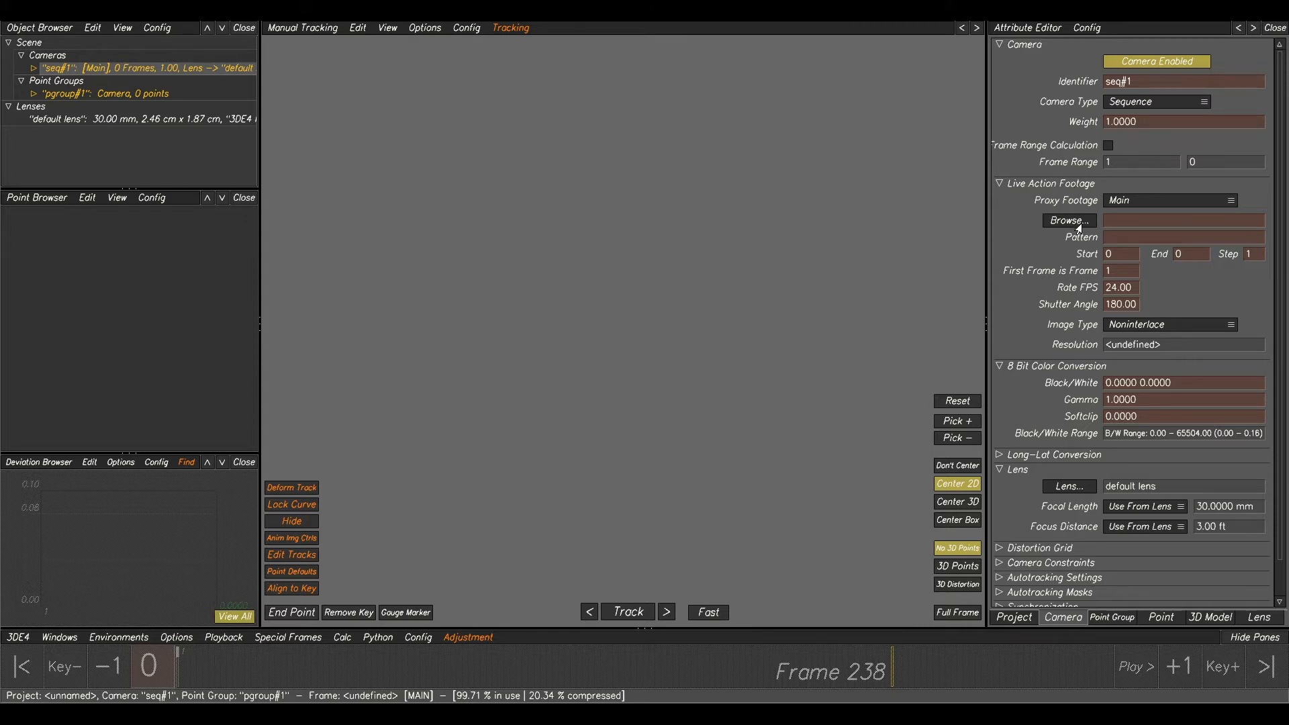
pyautogui.click(1112, 617)
pyautogui.click(1161, 617)
pyautogui.click(1112, 617)
# Load the CaveCreature_BG01_V001_UHD EXR sequence, frames 1001-1191, from MM007\CaveCreature\Plates\CaveCreature as the camera's live action footage.
pyautogui.click(1063, 617)
pyautogui.click(1059, 223)
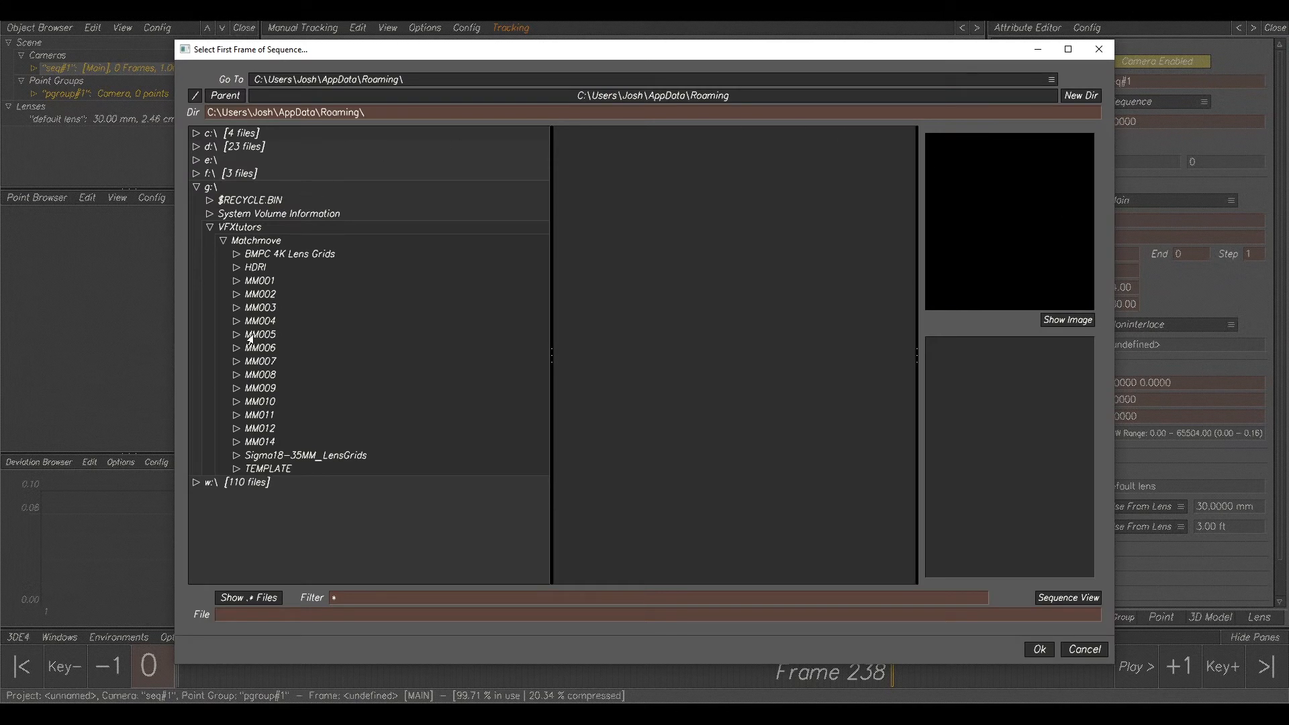
pyautogui.click(236, 363)
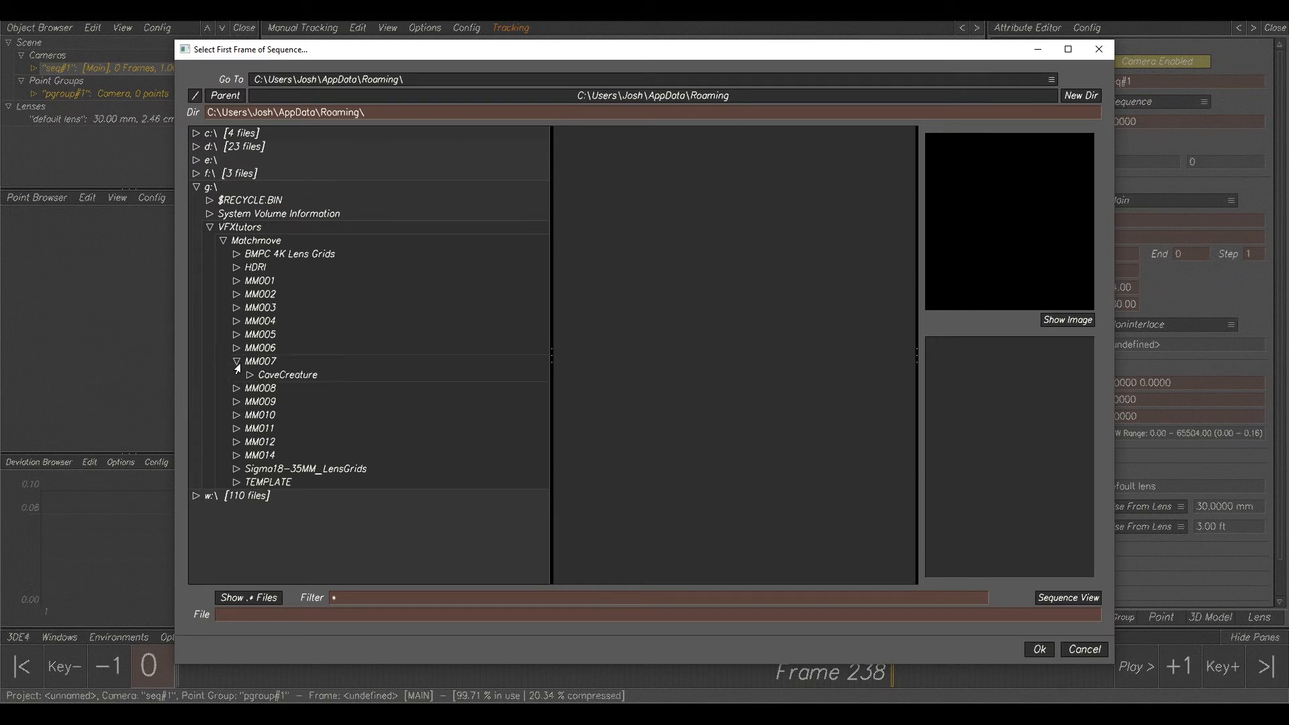
pyautogui.click(273, 376)
pyautogui.click(250, 374)
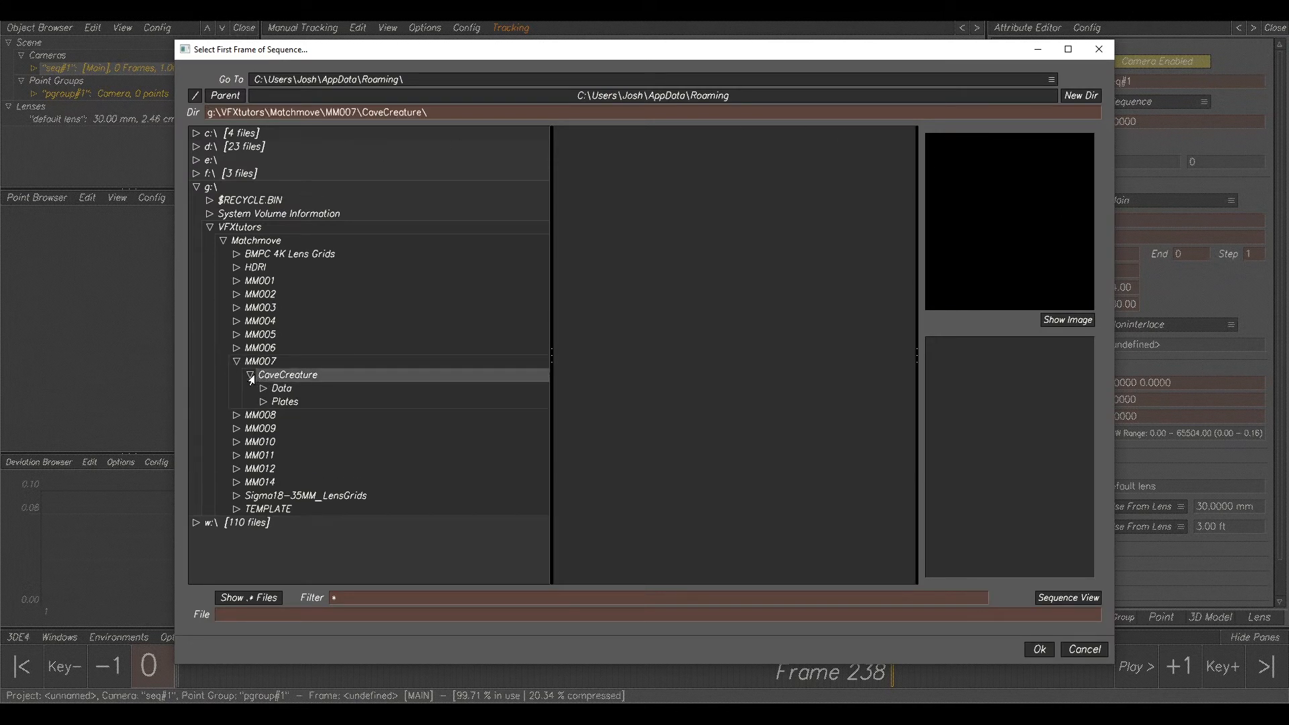
pyautogui.click(283, 401)
pyautogui.click(284, 402)
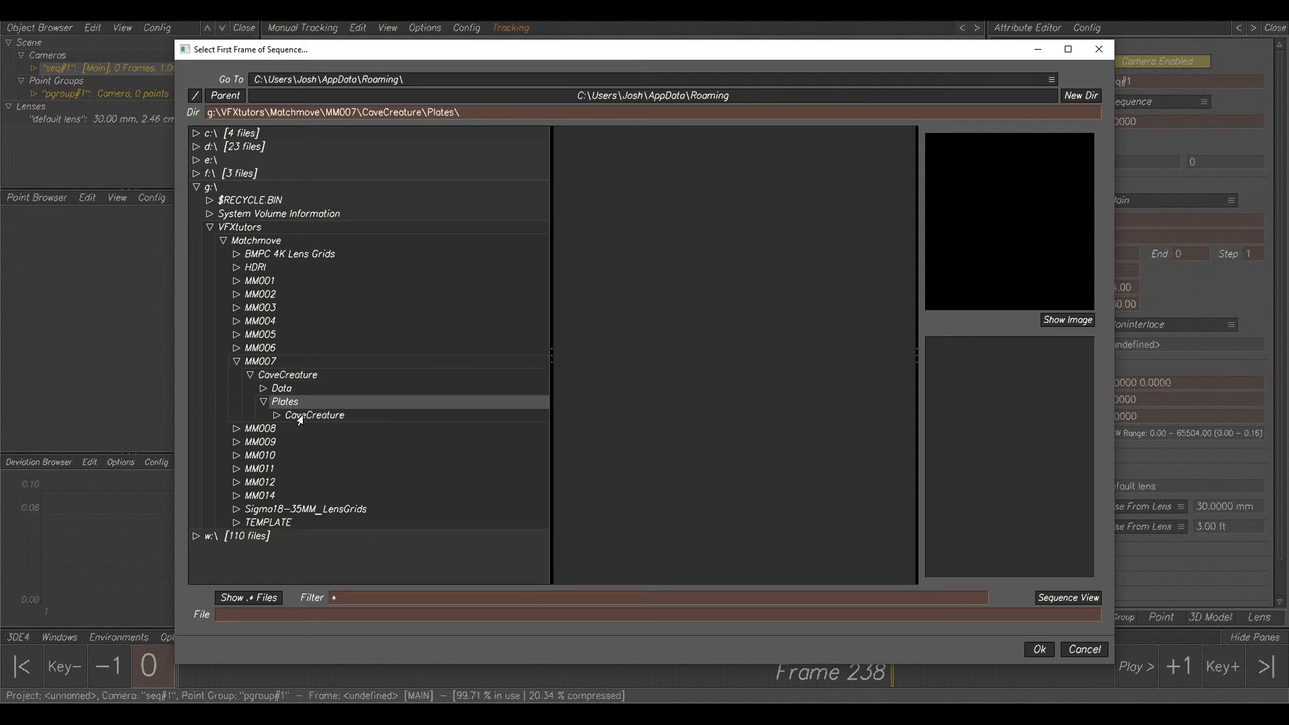
pyautogui.click(297, 416)
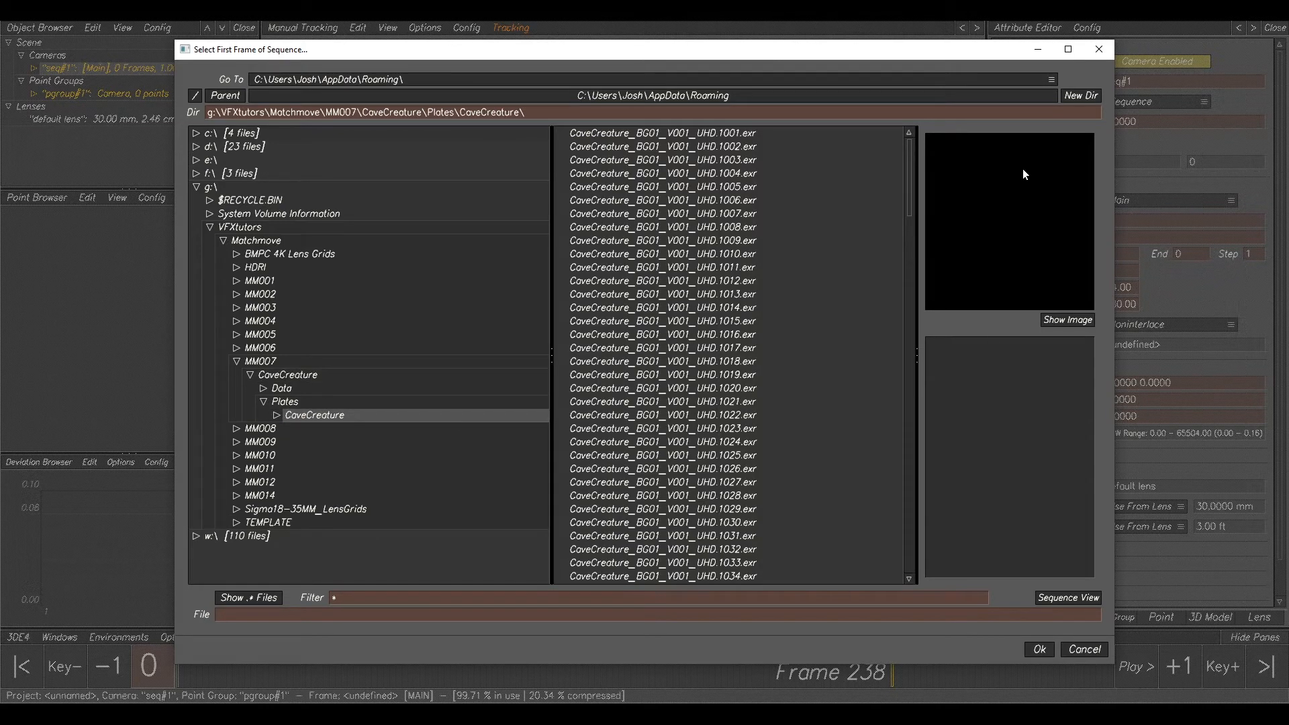
pyautogui.click(1055, 604)
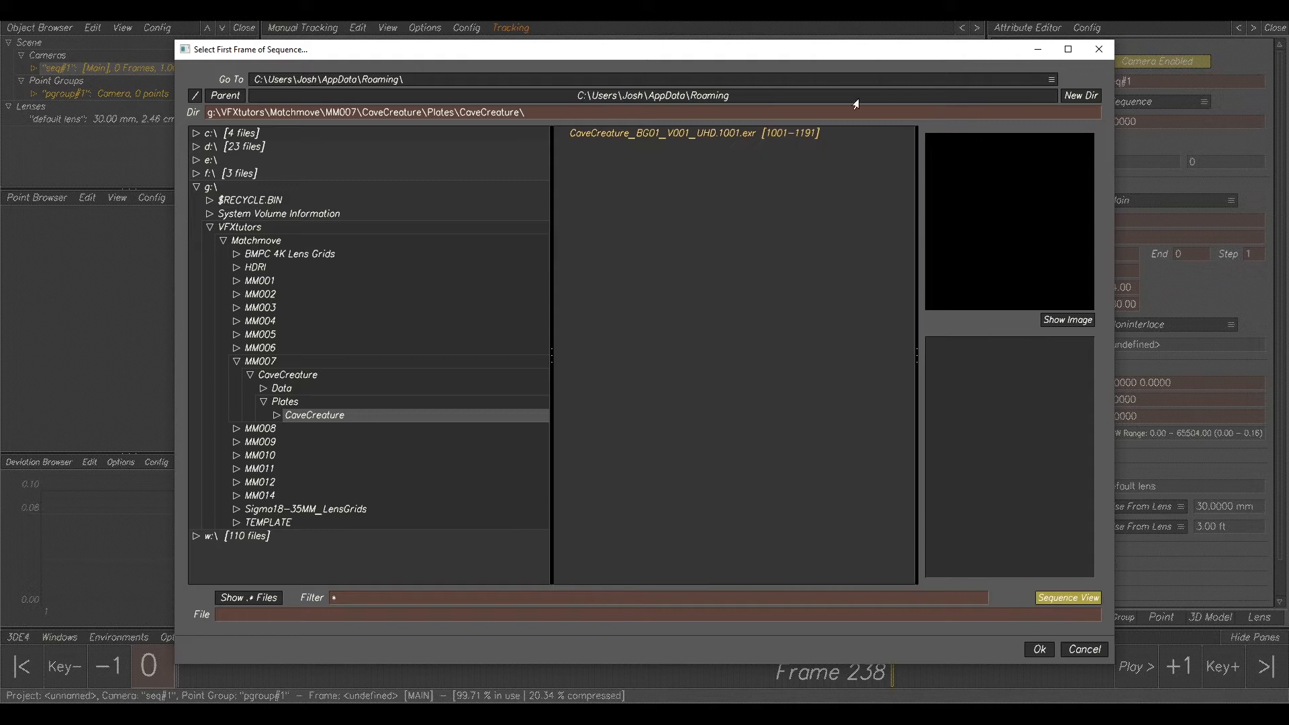
pyautogui.click(751, 138)
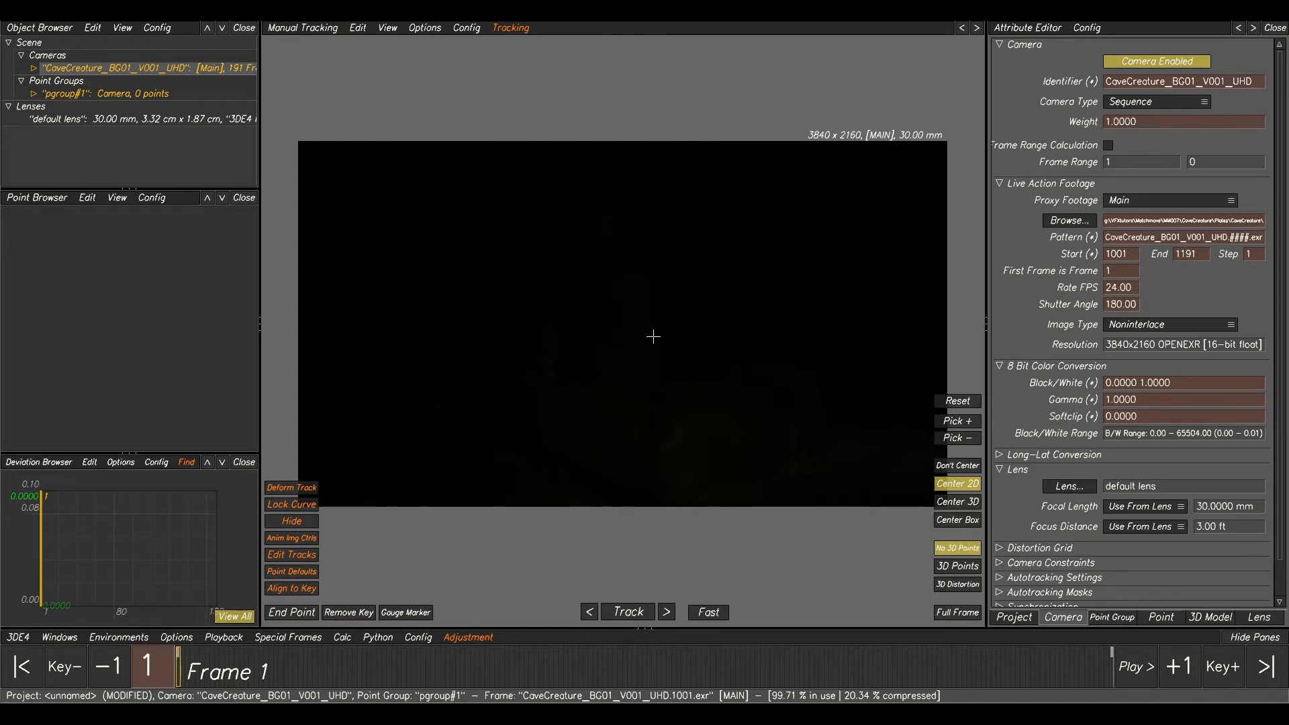
# Set the camera's 8 bit color conversion gamma to 2.2.
pyautogui.scroll(-4, 665, 341)
pyautogui.scroll(7, 696, 351)
pyautogui.scroll(-3, 703, 403)
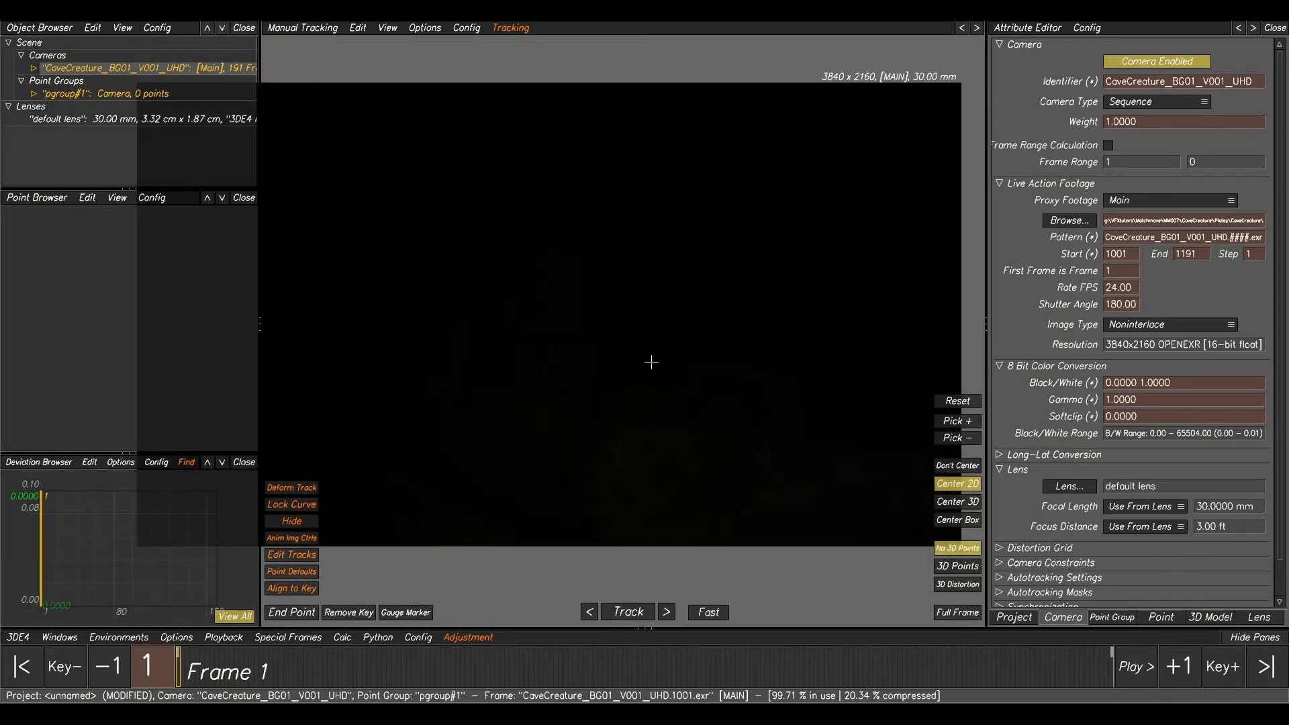
pyautogui.scroll(-2, 653, 362)
pyautogui.moveTo(584, 300); pyautogui.dragTo(607, 300, button='middle')
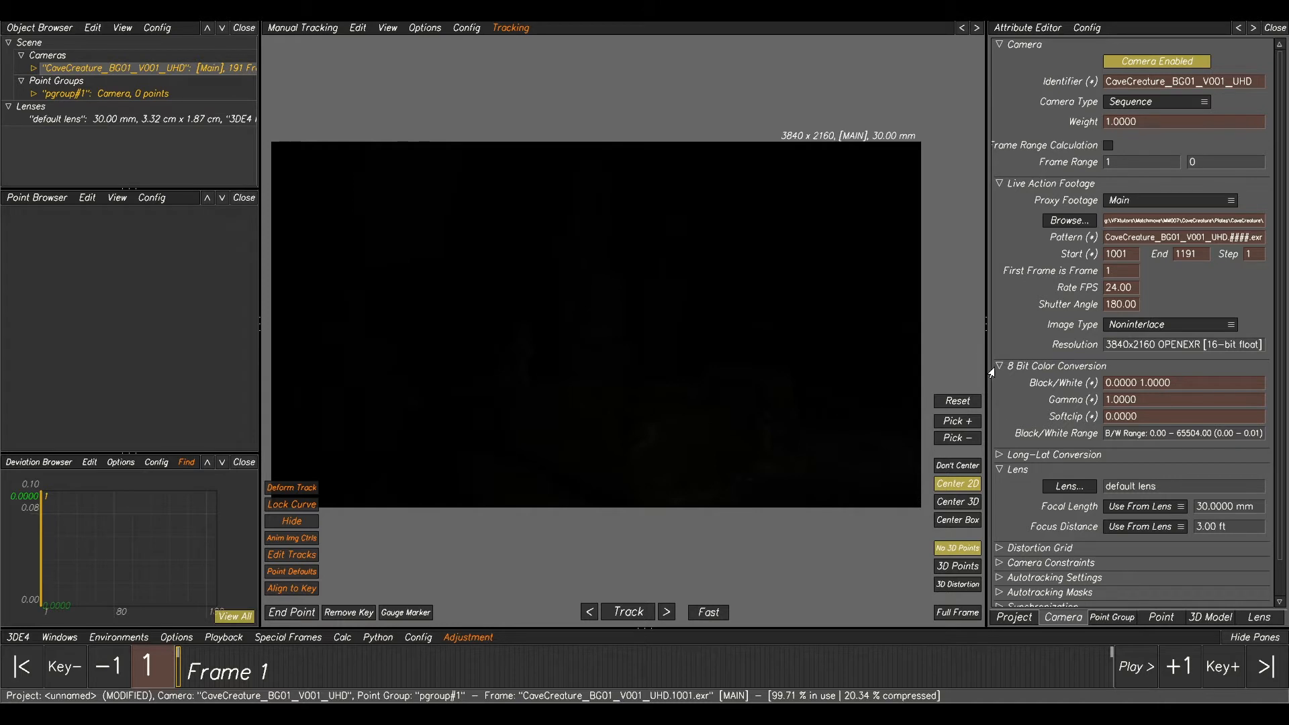
pyautogui.doubleClick(1148, 402)
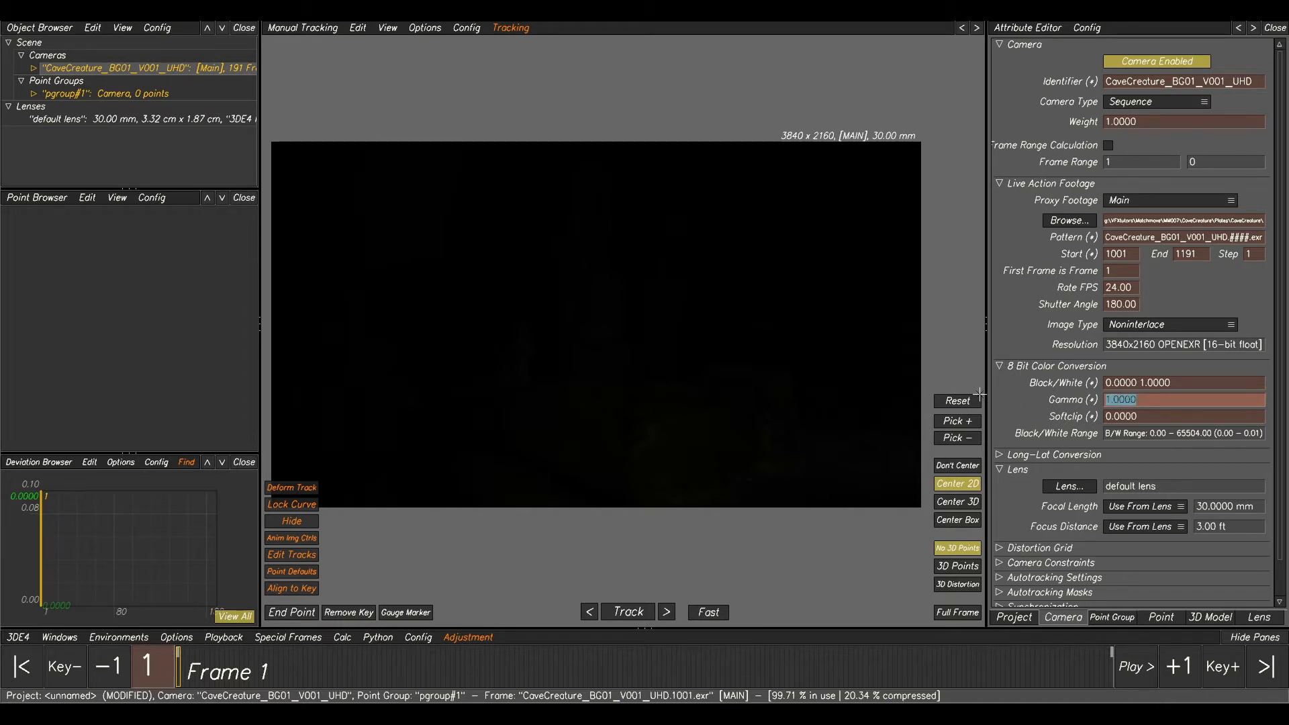
pyautogui.write('2.2')
pyautogui.press('Return')
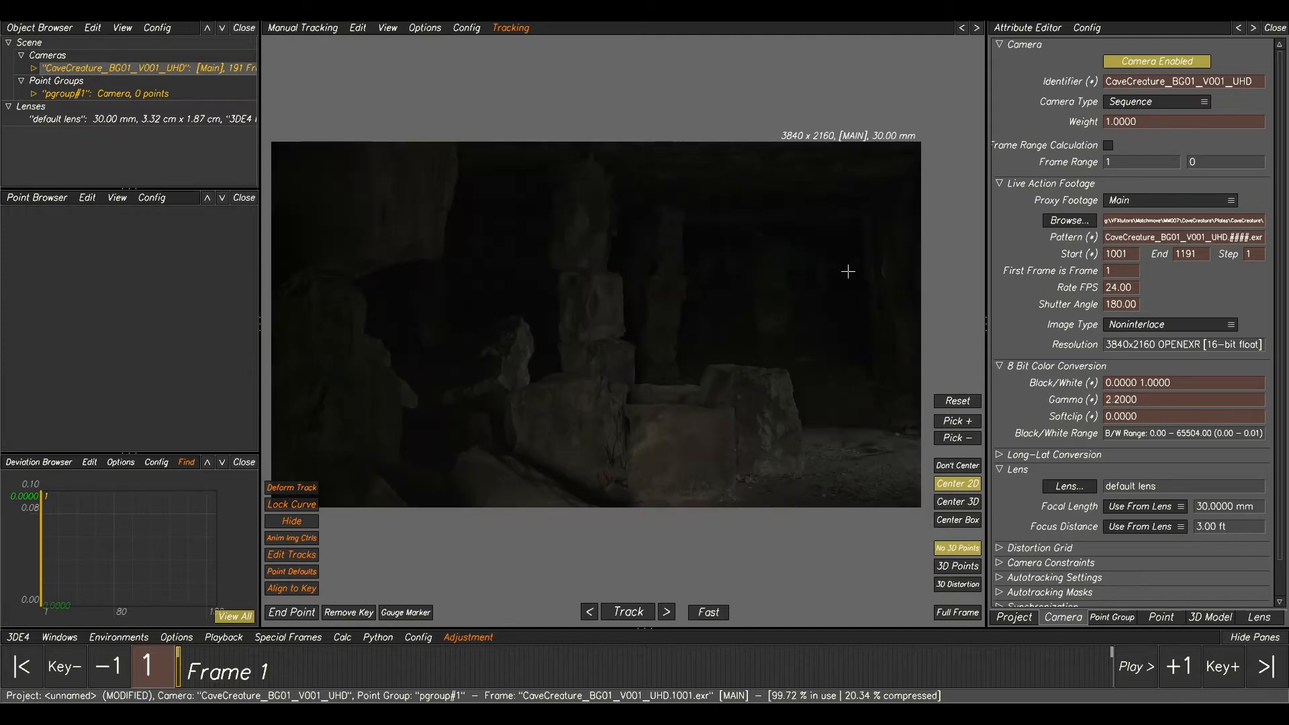
# Play the brightened footage briefly and scrub the timeline to about frame 33 to check the plate.
pyautogui.scroll(4, 737, 341)
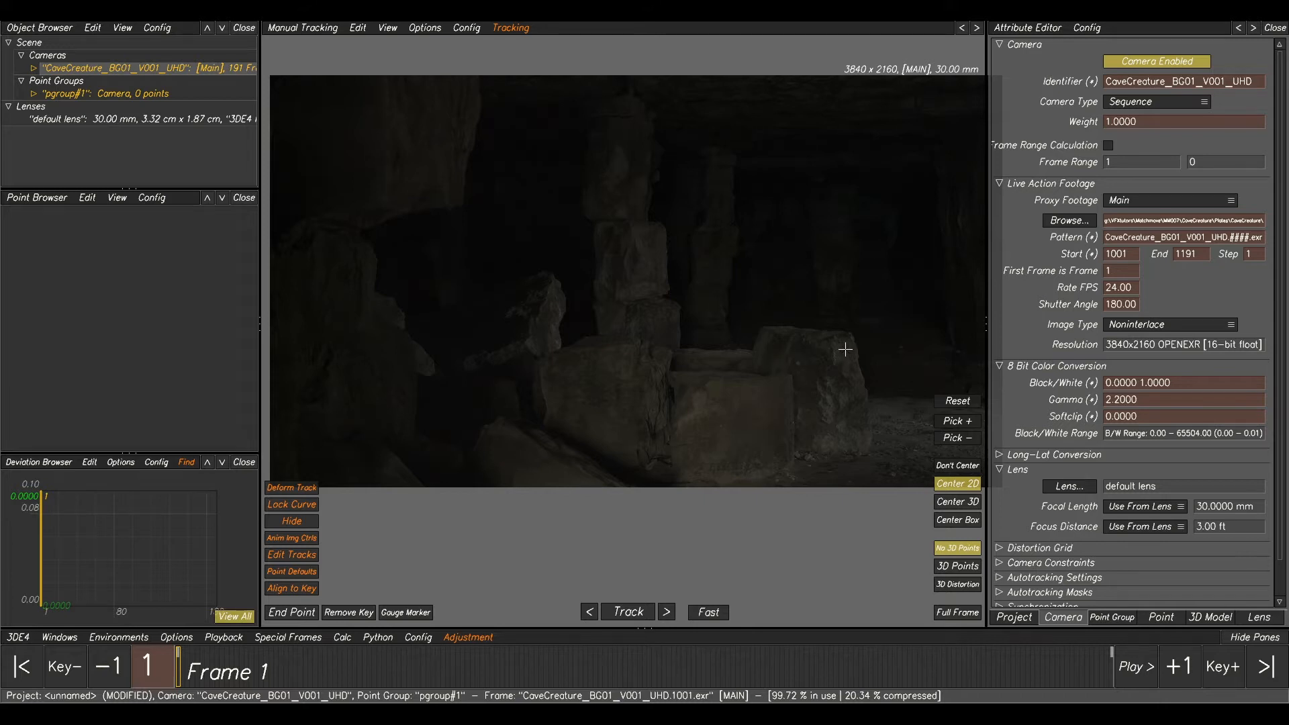
pyautogui.scroll(1, 834, 340)
pyautogui.scroll(1, 745, 373)
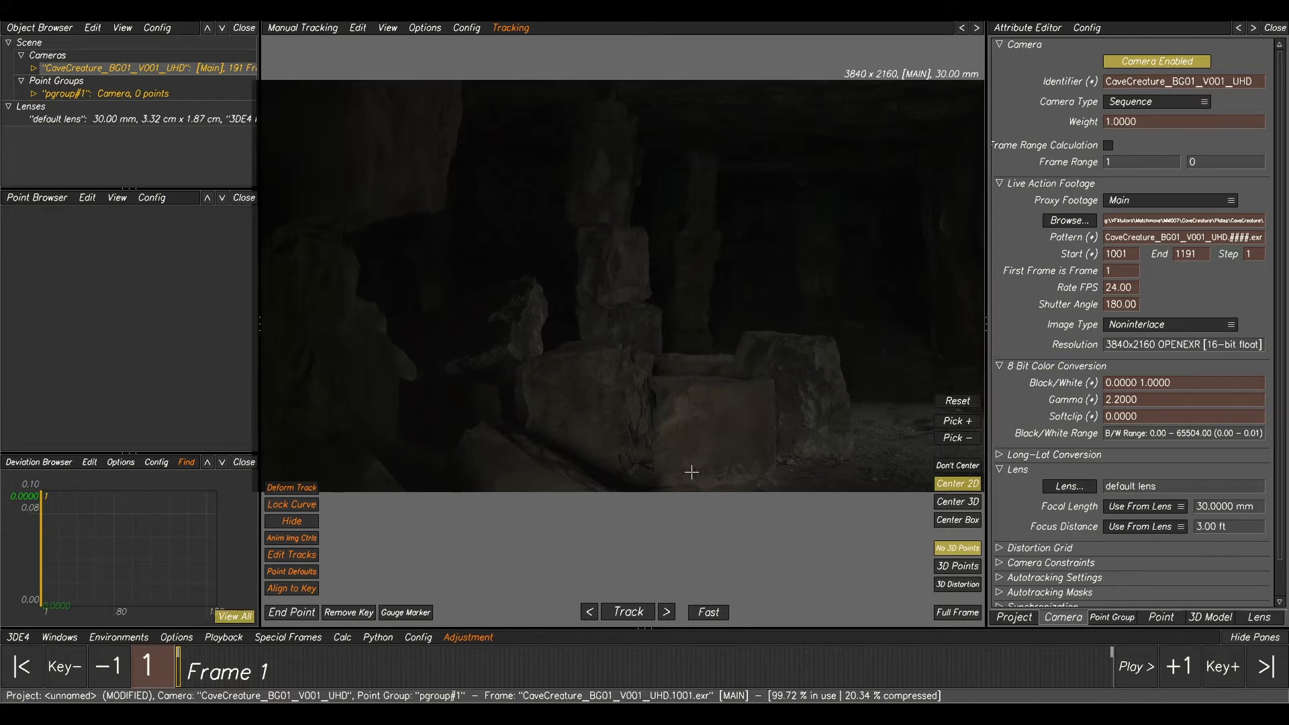
pyautogui.press('space')
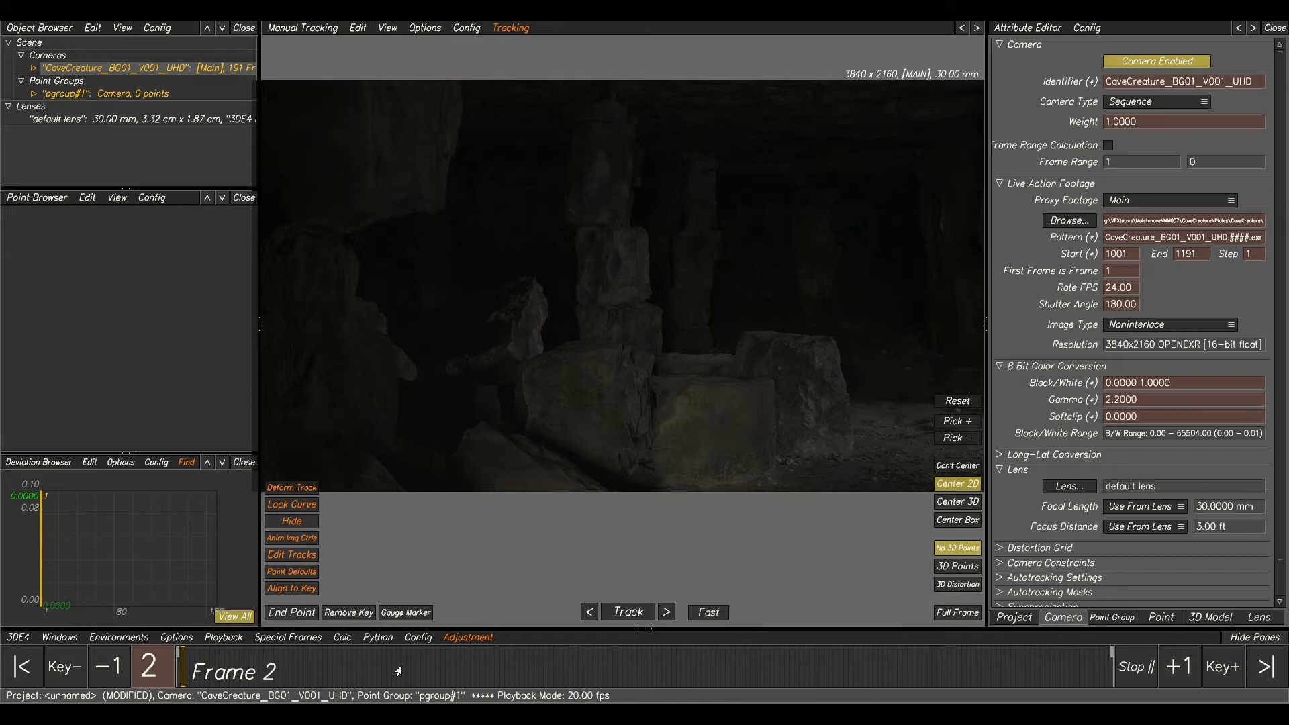
pyautogui.press('space')
pyautogui.moveTo(564, 686); pyautogui.dragTo(337, 650)
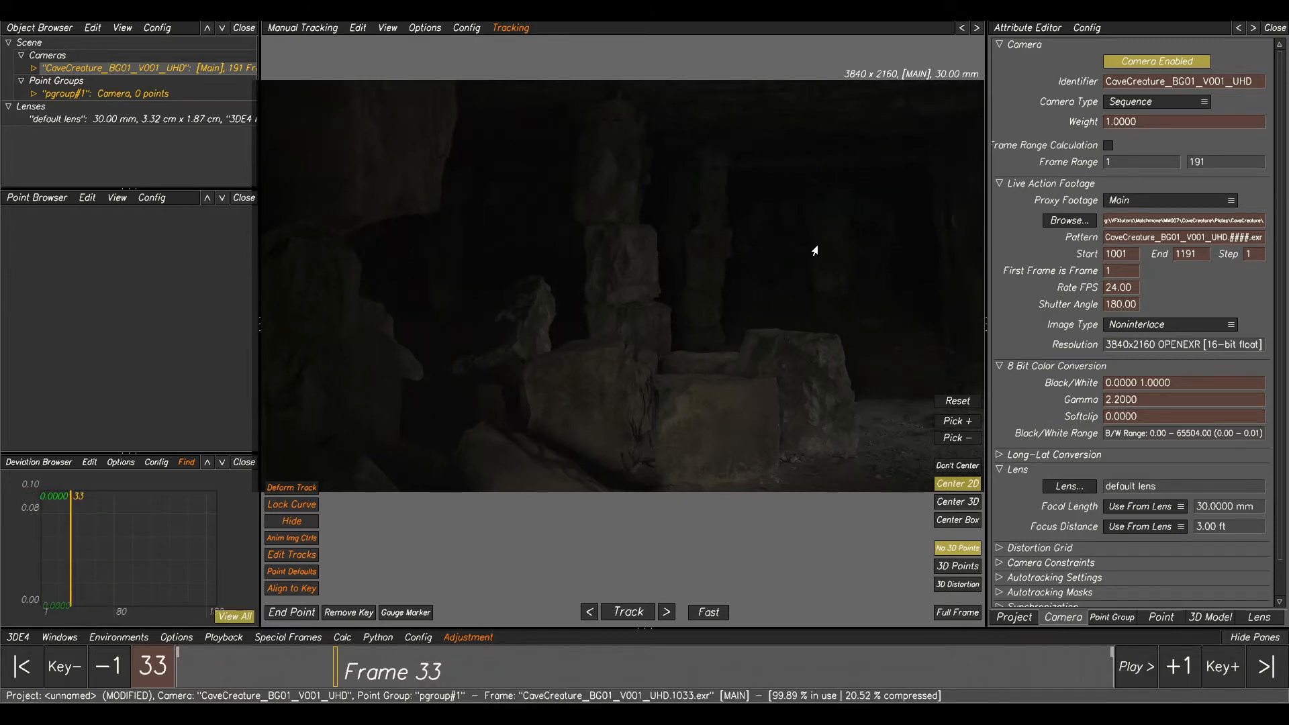
pyautogui.moveTo(824, 248); pyautogui.dragTo(751, 287, button='middle')
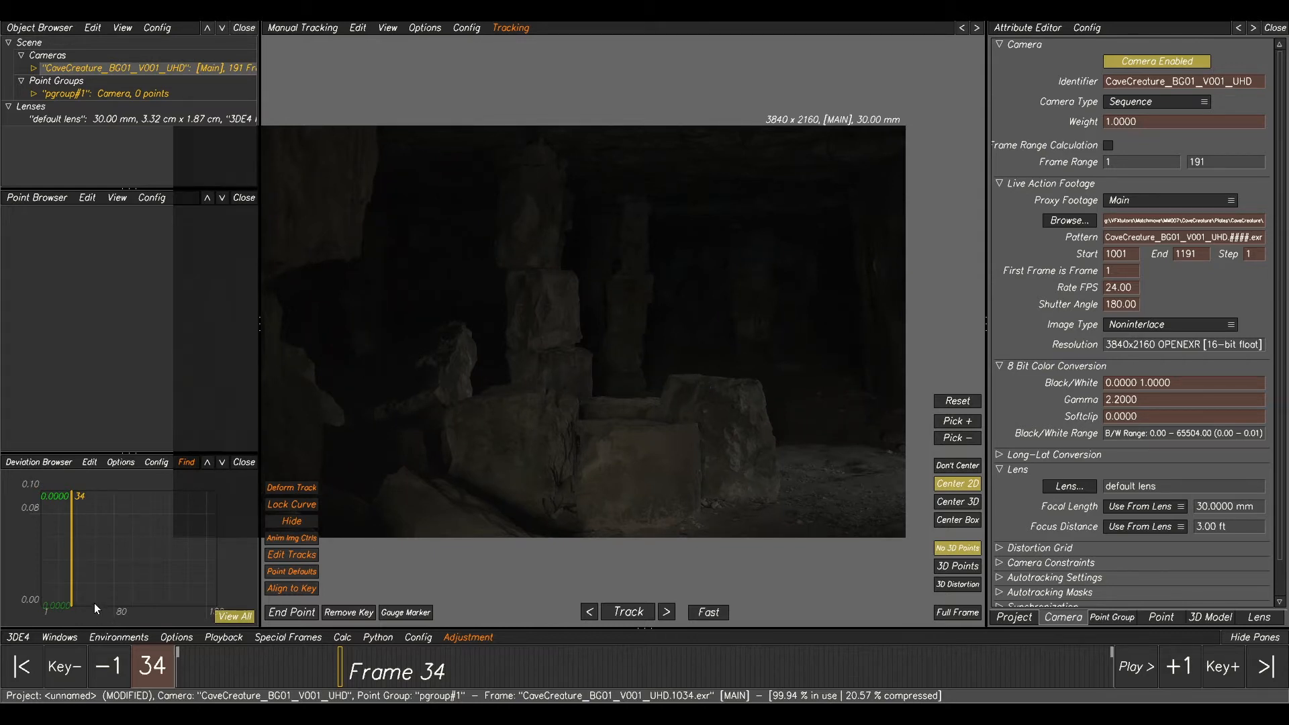
# Start saving the project under a new name and create a directory named tut inside the MM007 folder.
pyautogui.click(16, 638)
pyautogui.click(60, 552)
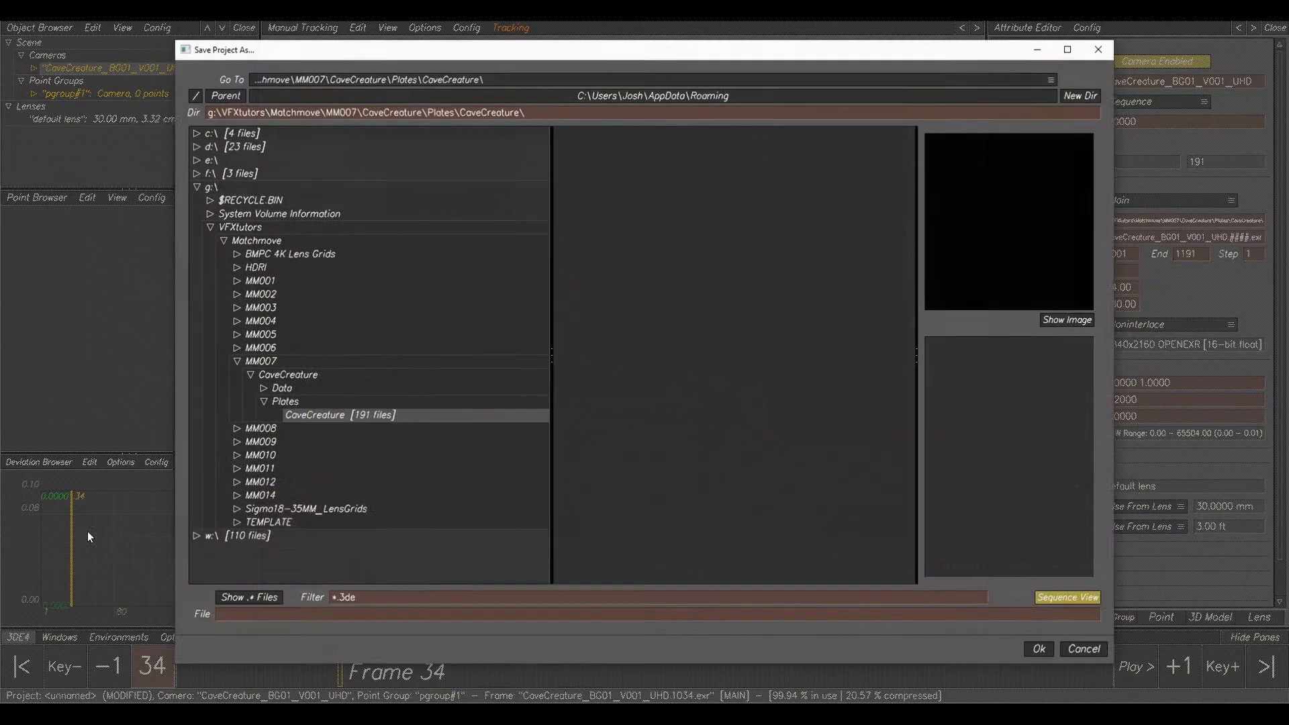
pyautogui.click(271, 363)
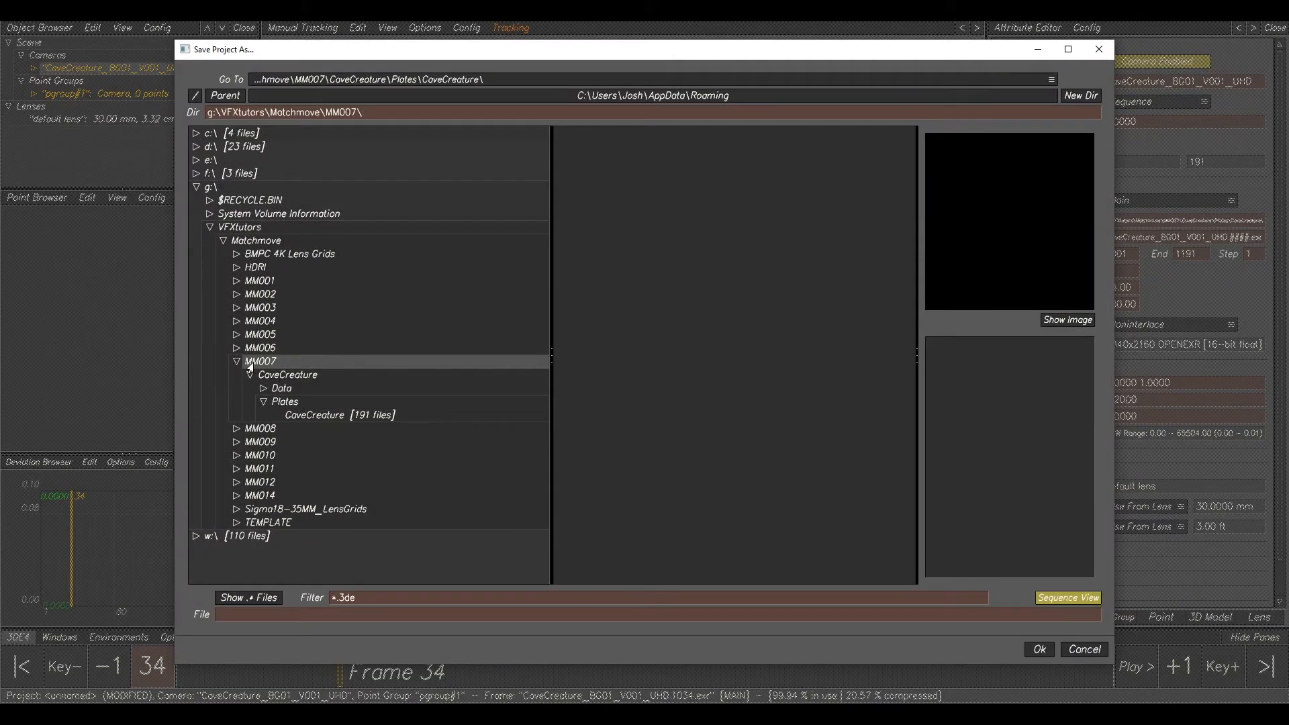
pyautogui.click(1083, 95)
pyautogui.click(552, 351)
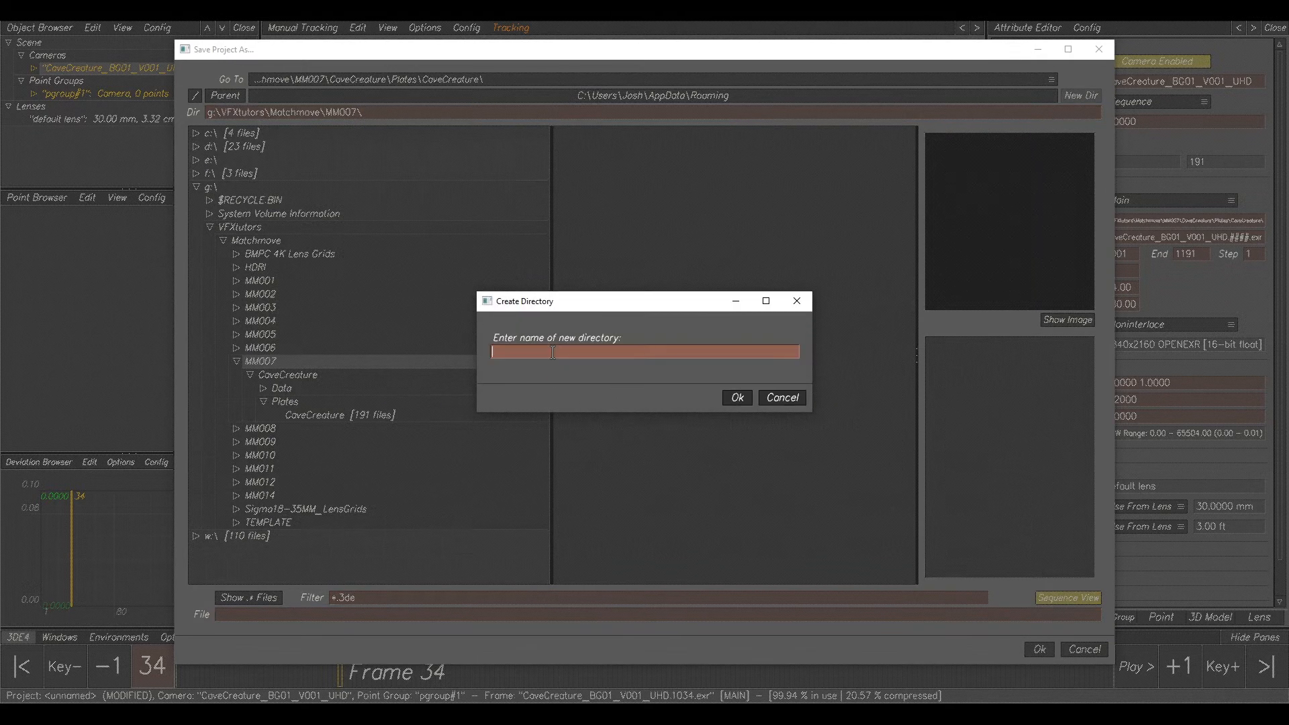
pyautogui.write('tut')
pyautogui.press('Return')
# Save the project in the tut directory as CaveCreature_BG01_V001_UHD_Cam_v001.
pyautogui.click(255, 430)
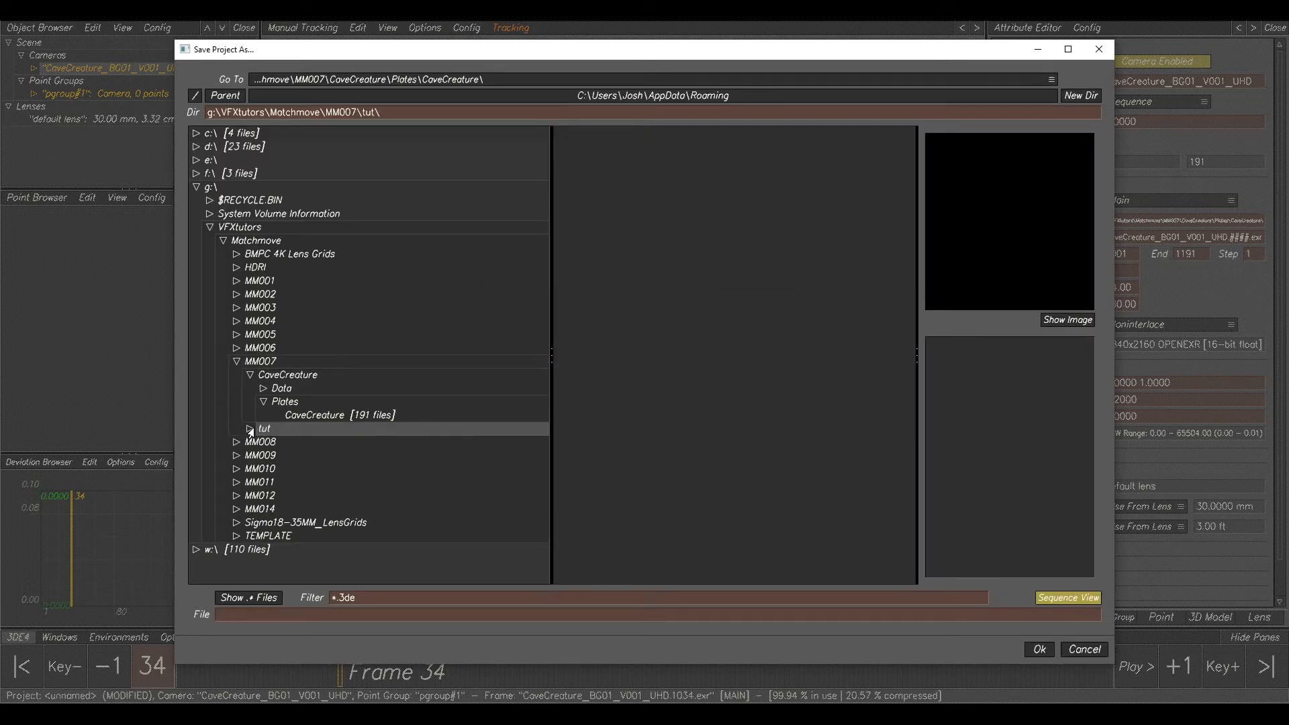
pyautogui.click(263, 613)
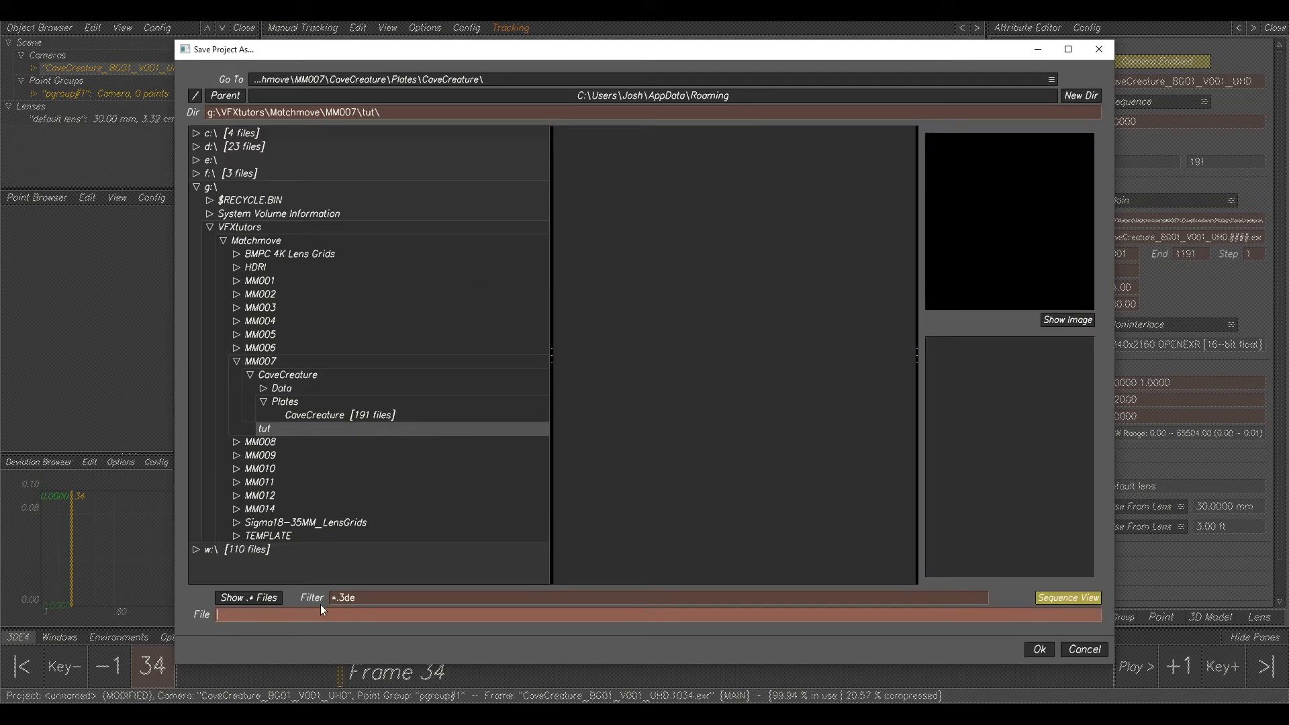
pyautogui.write('CaveCreature')
pyautogui.write('_Cam_v001')
pyautogui.click(1042, 648)
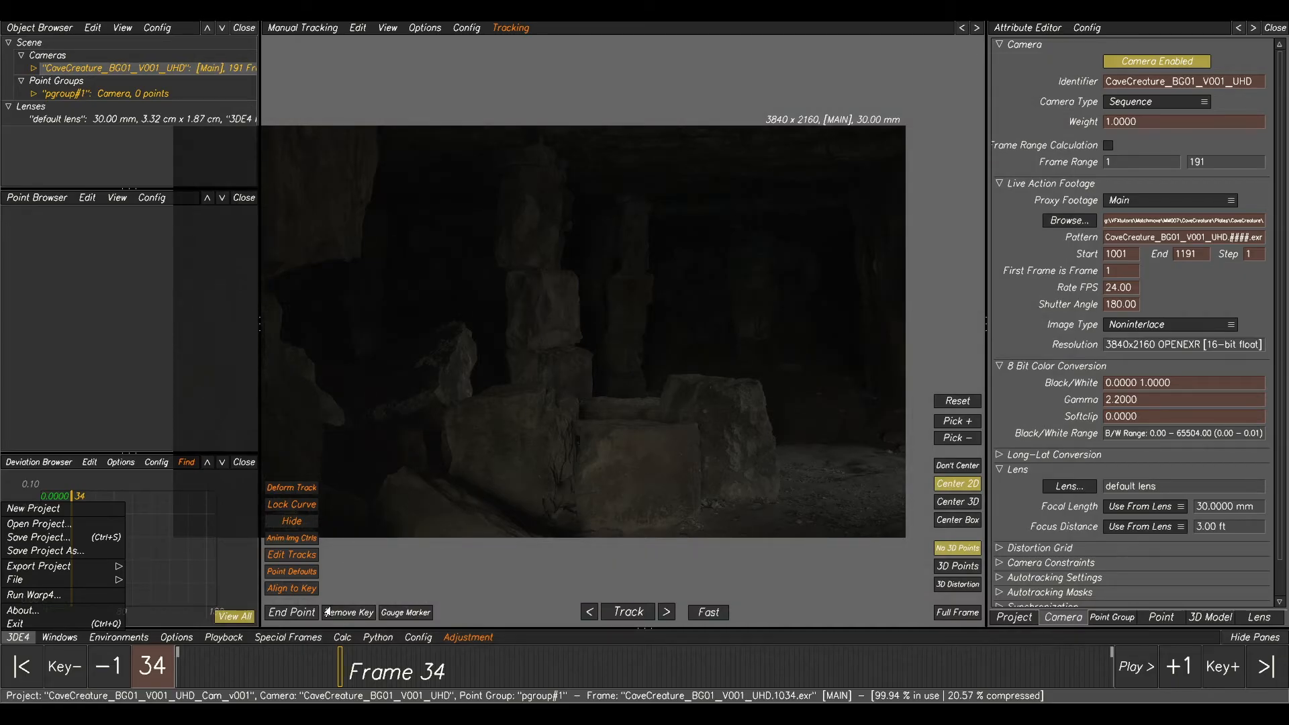
# Export a buffer compression file for the camera's footage.
pyautogui.click(224, 638)
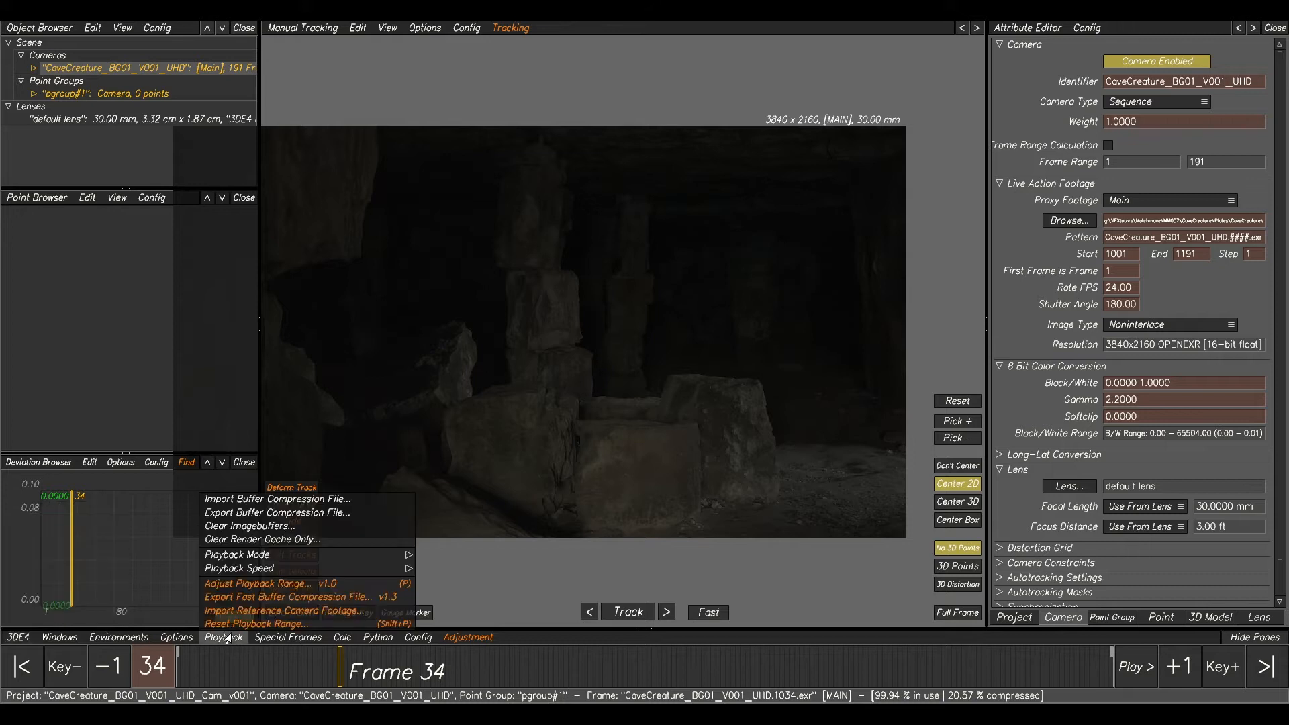
pyautogui.click(249, 514)
pyautogui.click(300, 501)
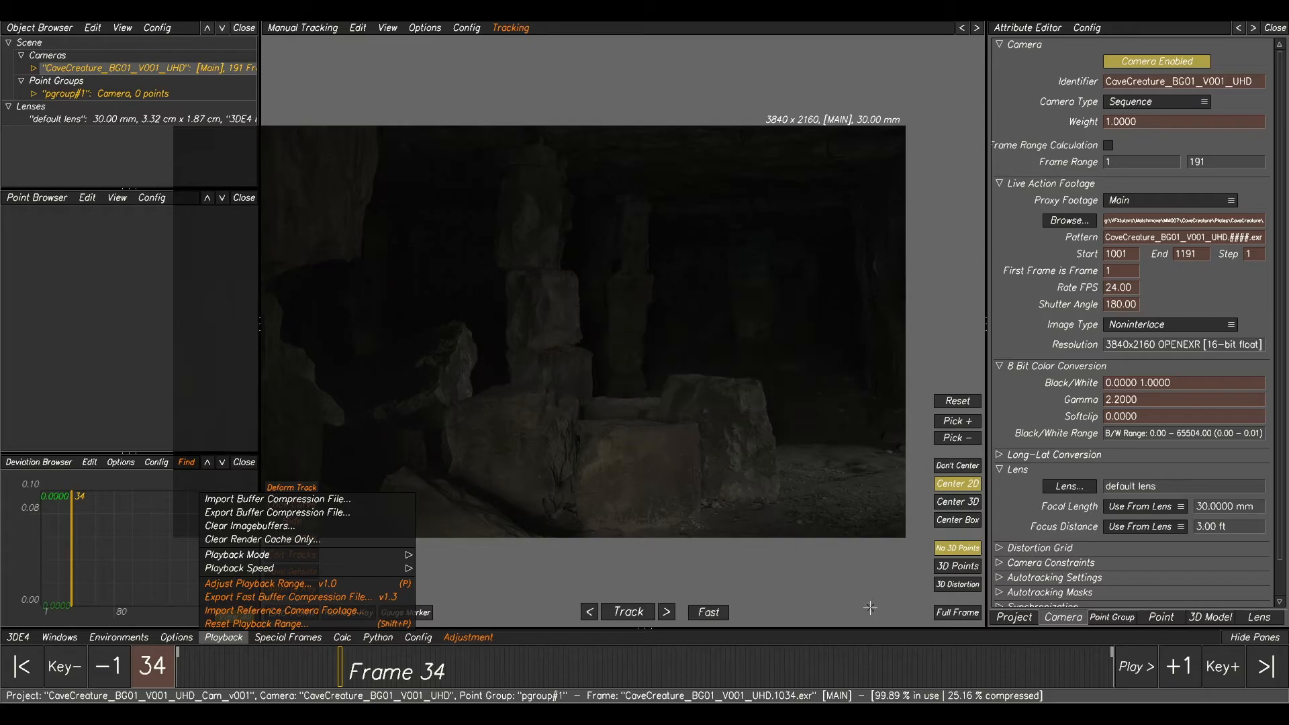
# Fit the full frame in view, play back the footage and inspect the stone blocks up close.
pyautogui.click(946, 616)
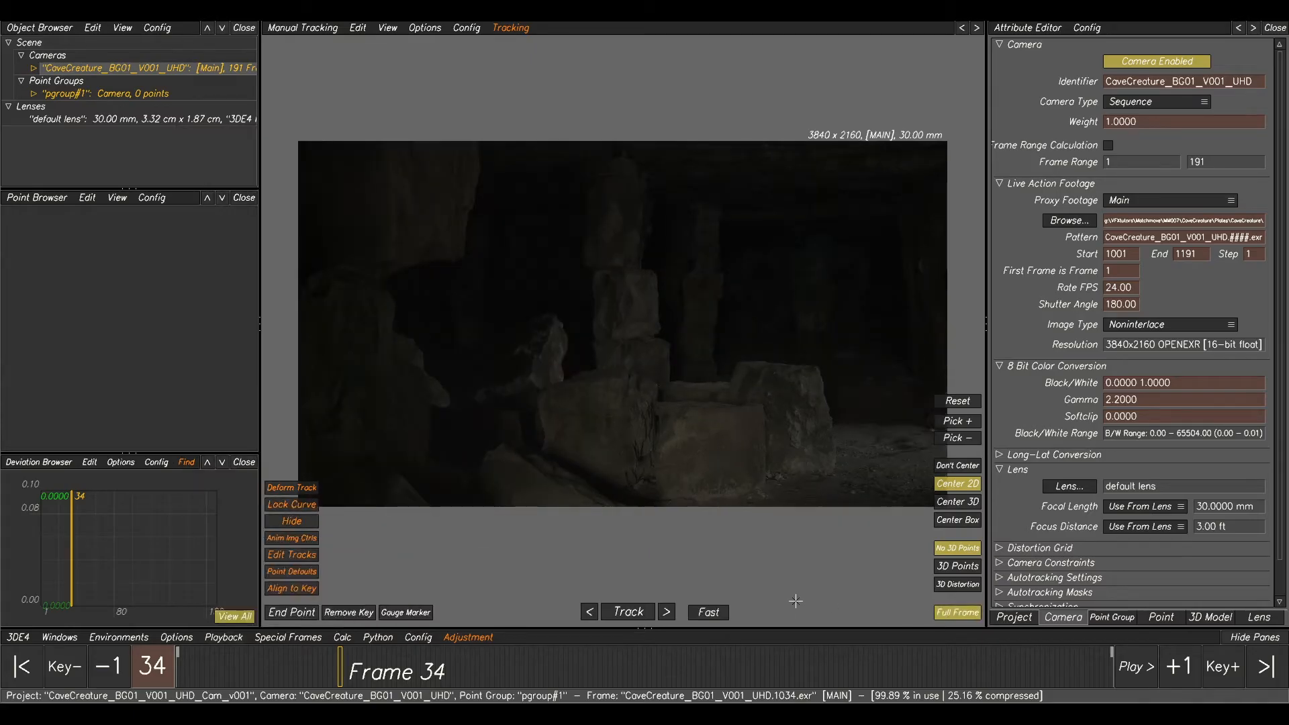
pyautogui.press('space')
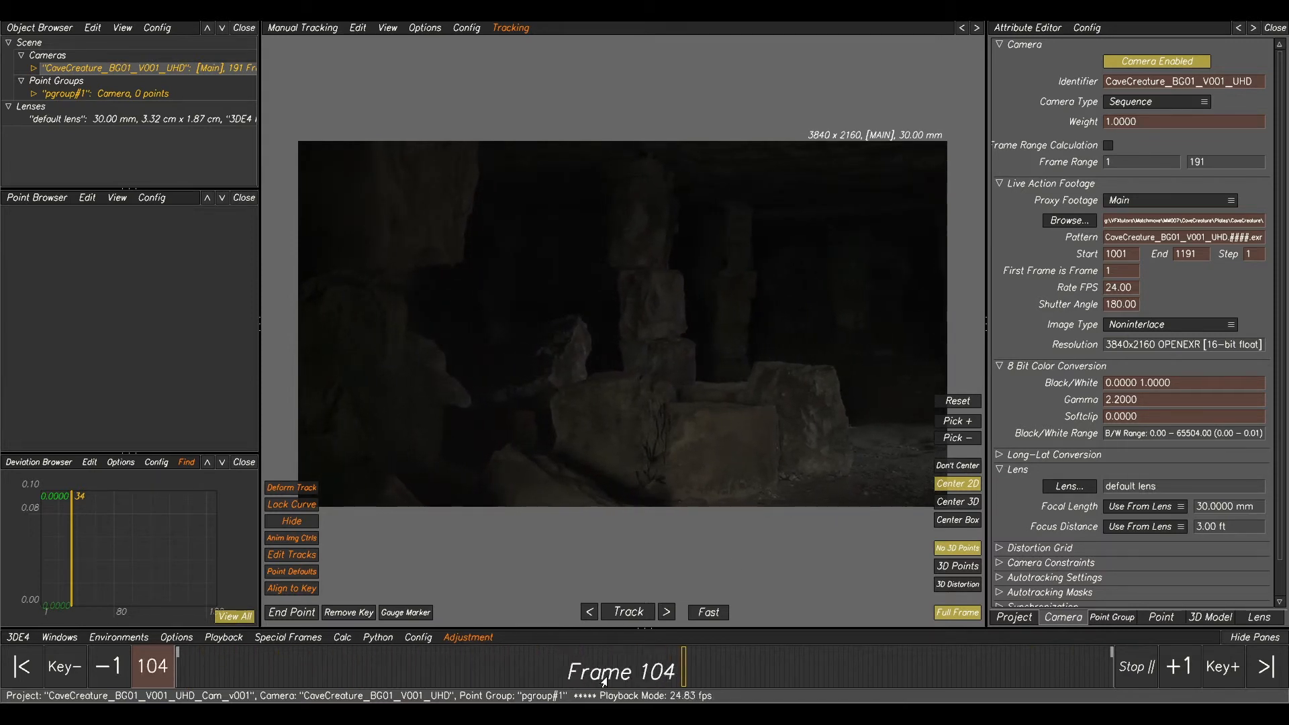
pyautogui.scroll(-4, 633, 482)
pyautogui.scroll(5, 627, 483)
pyautogui.scroll(2, 642, 478)
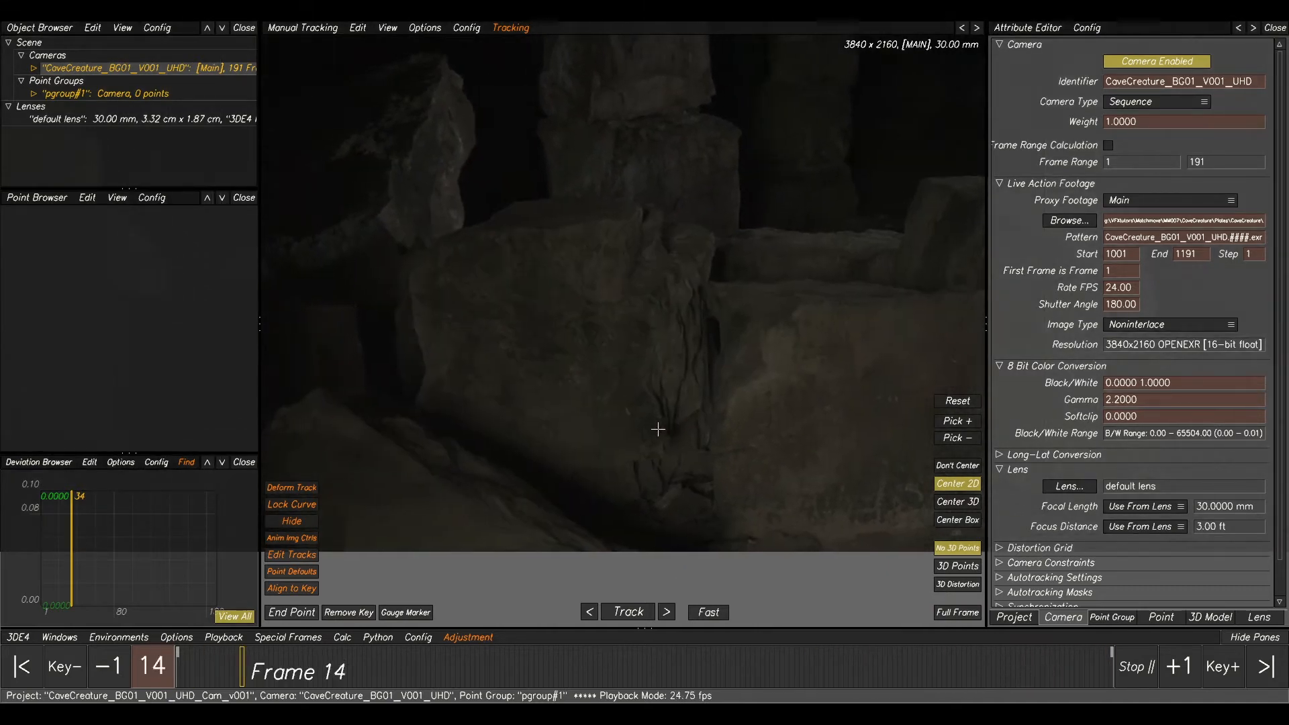
pyautogui.scroll(-2, 656, 425)
pyautogui.press('space')
# Scrub the footage to frame 91 with the whole plate in view.
pyautogui.scroll(-4, 690, 413)
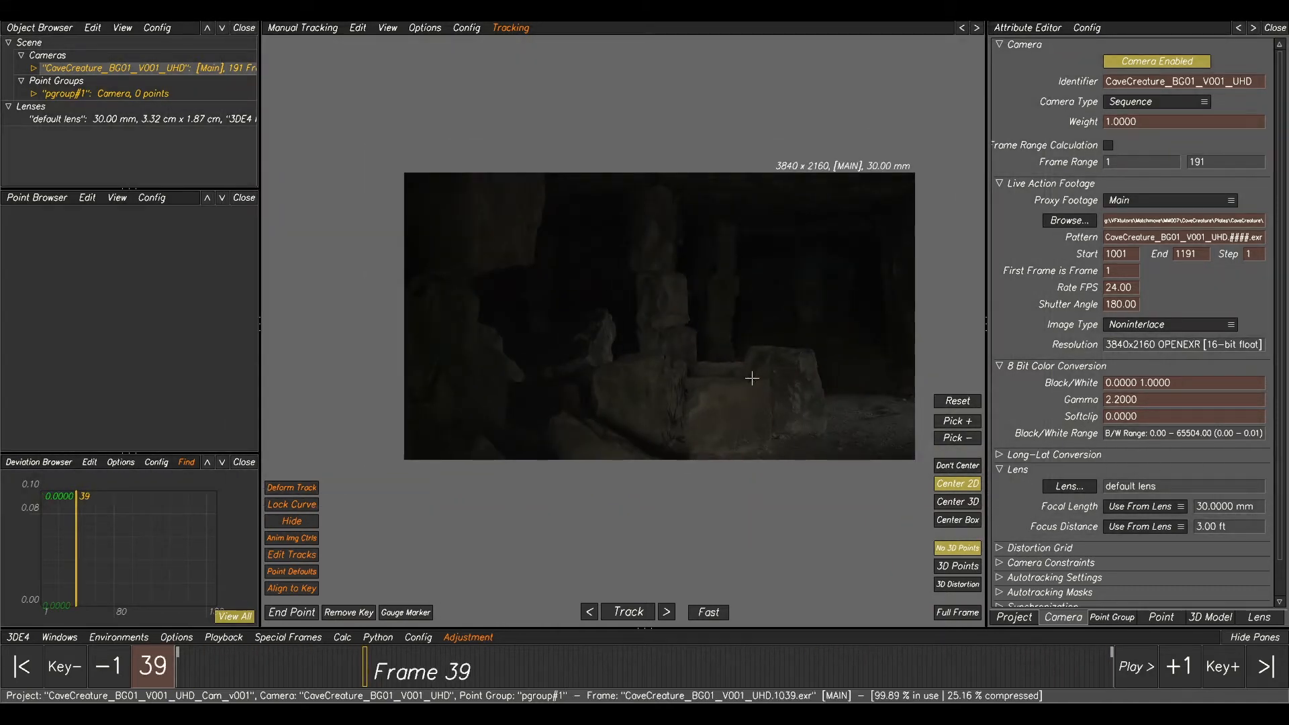
pyautogui.moveTo(754, 379); pyautogui.dragTo(709, 401, button='middle')
pyautogui.scroll(-1, 708, 407)
pyautogui.moveTo(471, 669)
pyautogui.mouseDown()
pyautogui.moveTo(930, 658)
pyautogui.moveTo(605, 650)
pyautogui.mouseUp()
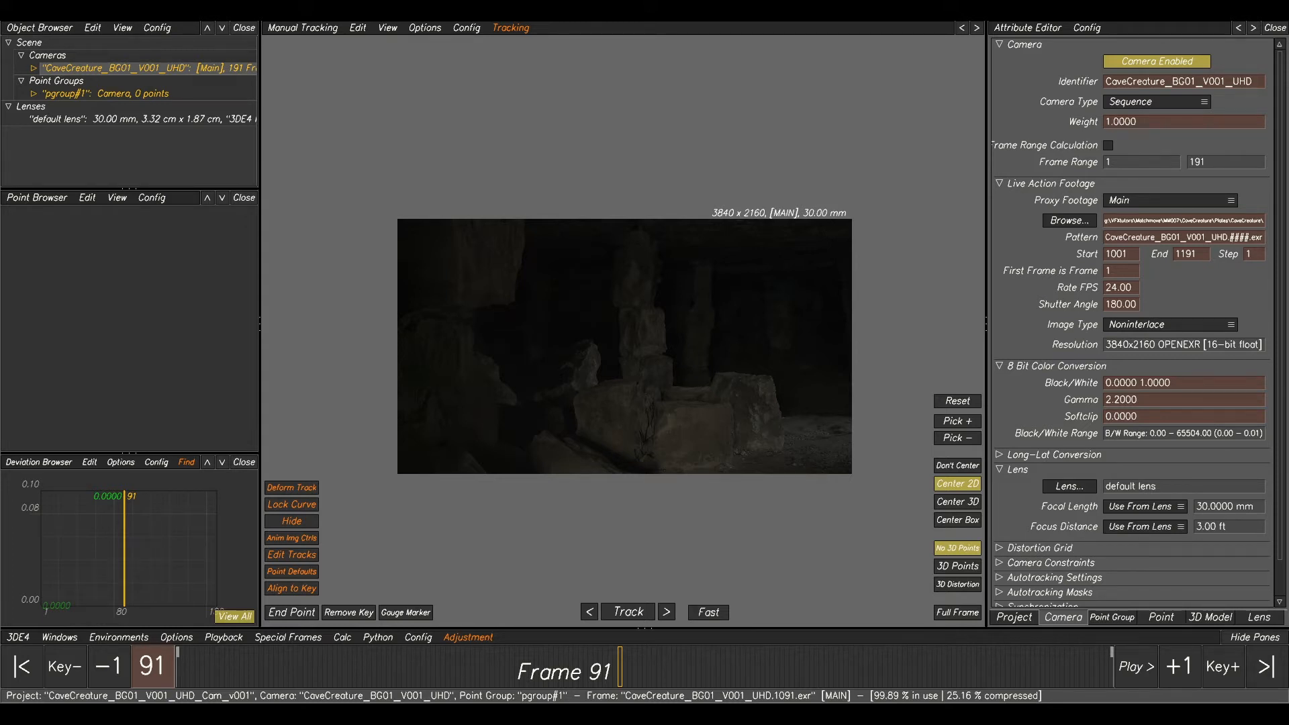
# Bring up the CaveCreatureCameraData notes in Notepad and examine the camera's sensor size.
pyautogui.moveTo(0, 189); pyautogui.dragTo(576, 189)
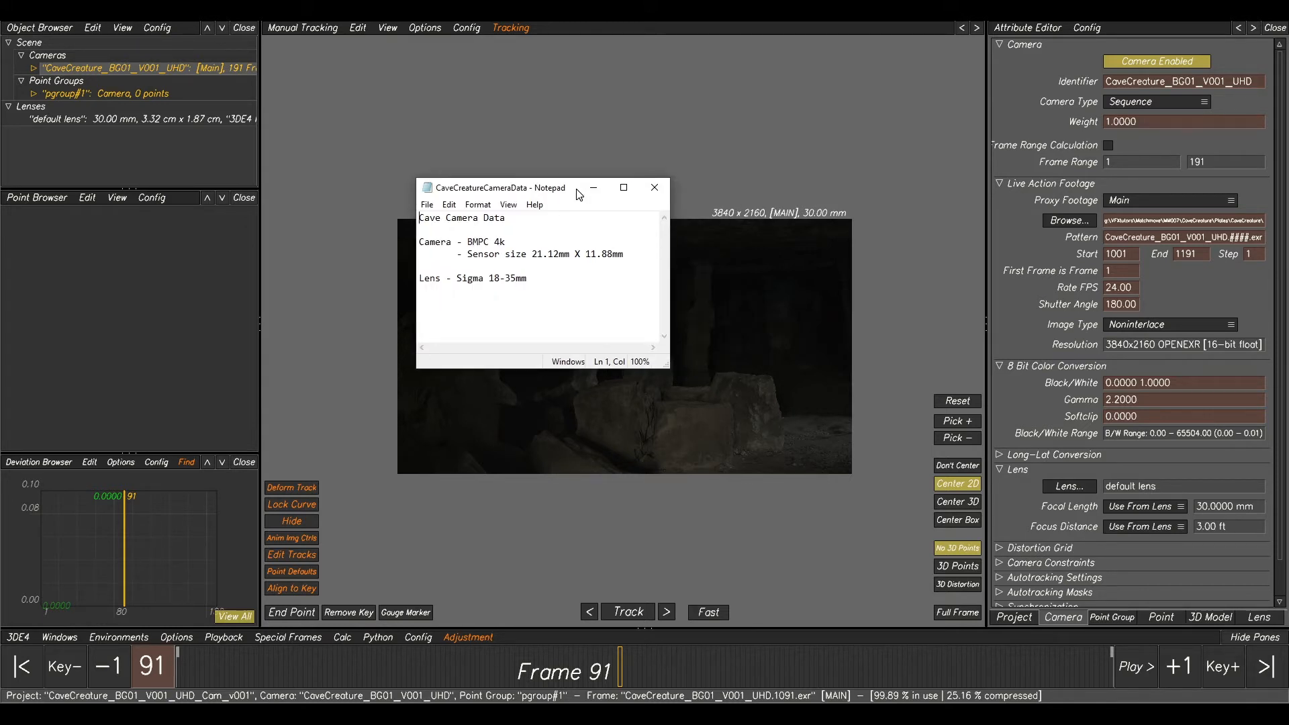
pyautogui.doubleClick(588, 255)
pyautogui.click(588, 255)
pyautogui.moveTo(588, 255); pyautogui.dragTo(611, 255)
# Set the default lens's filmback height to 11.88 mm.
pyautogui.click(1259, 617)
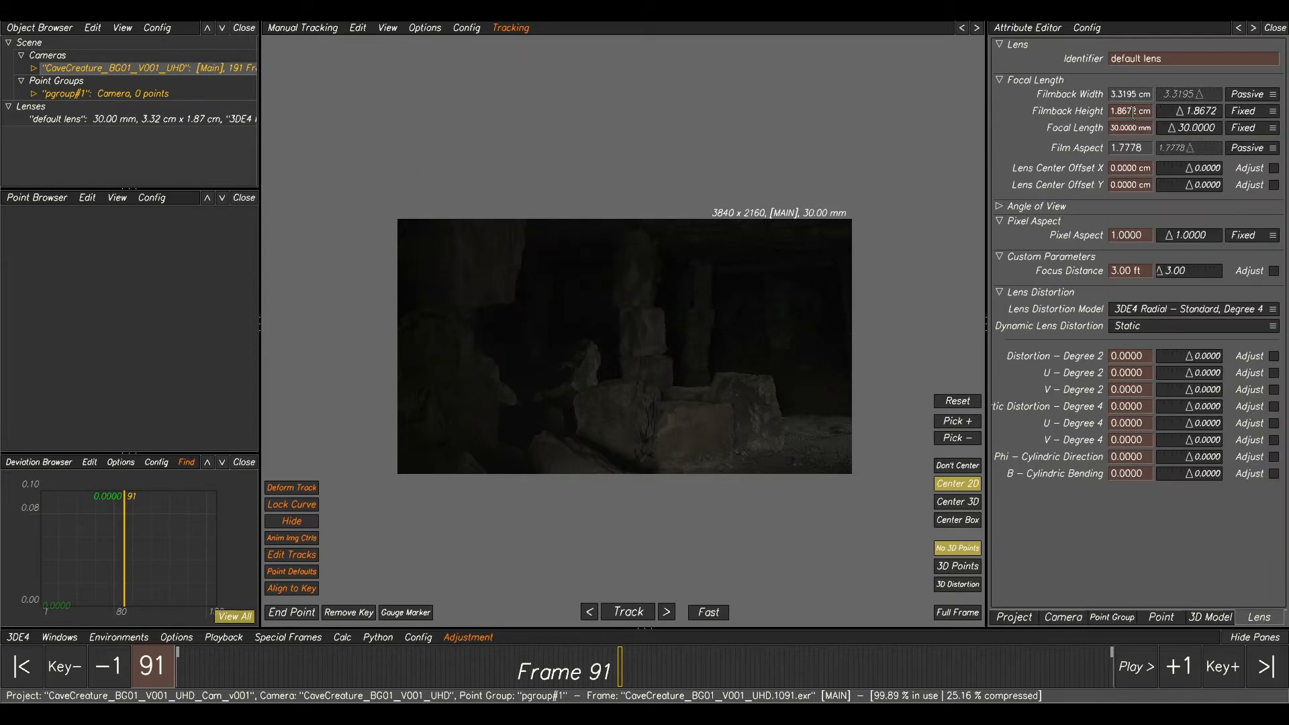
pyautogui.moveTo(1153, 111); pyautogui.dragTo(1007, 112)
pyautogui.write('11.88mm')
pyautogui.press('Return')
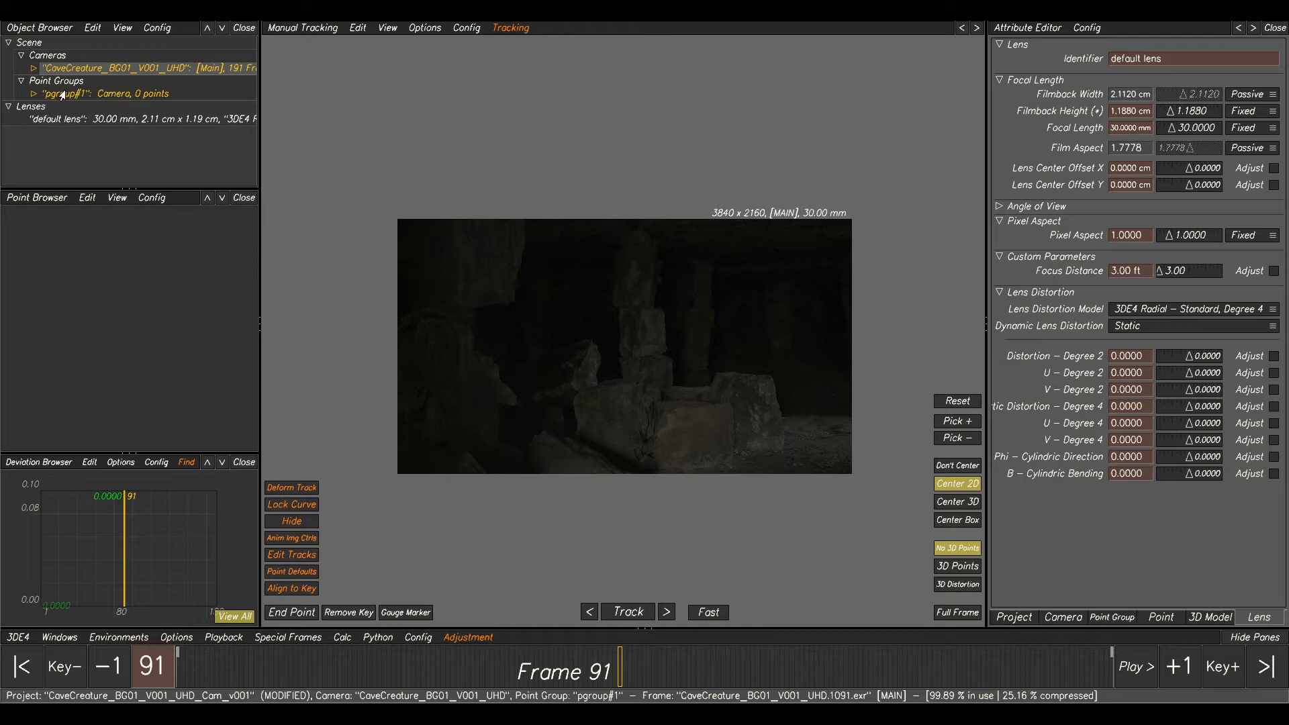
# Import CaveCreature_Scan_v002.obj from the SetGeo data folder as a 3D model in the camera point group.
pyautogui.click(29, 96)
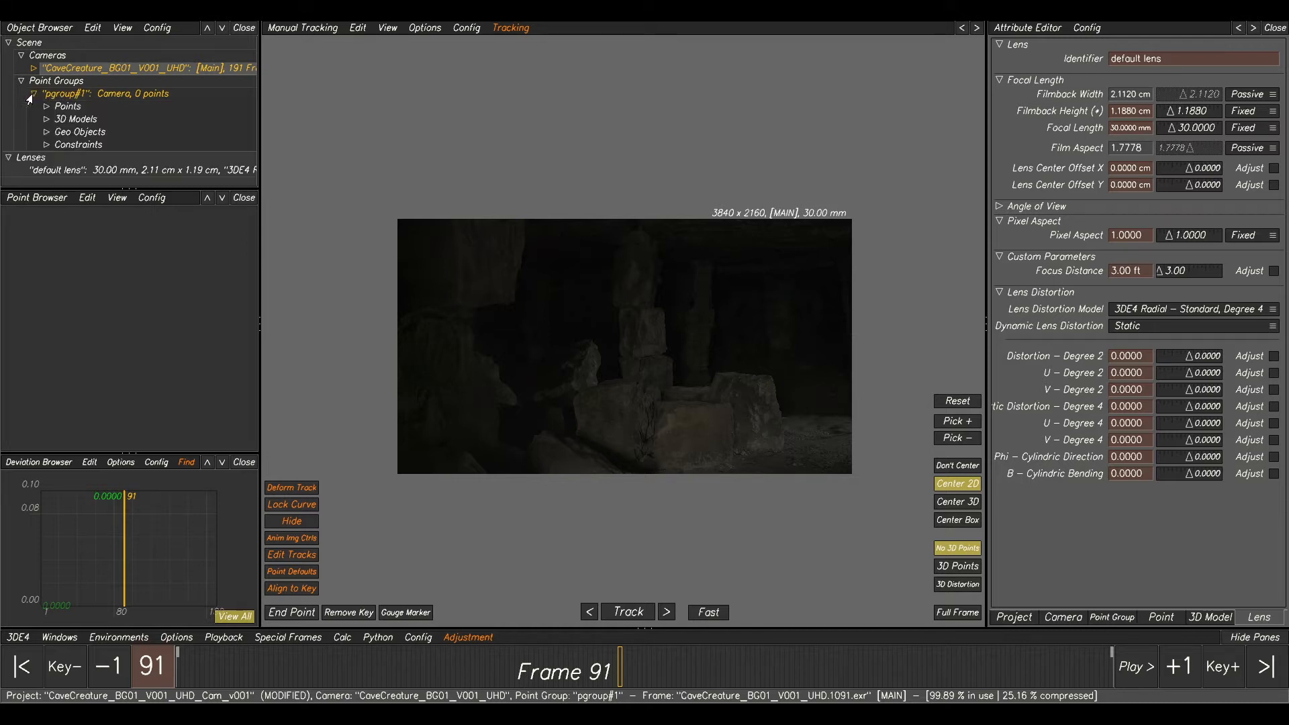
pyautogui.rightClick(66, 122)
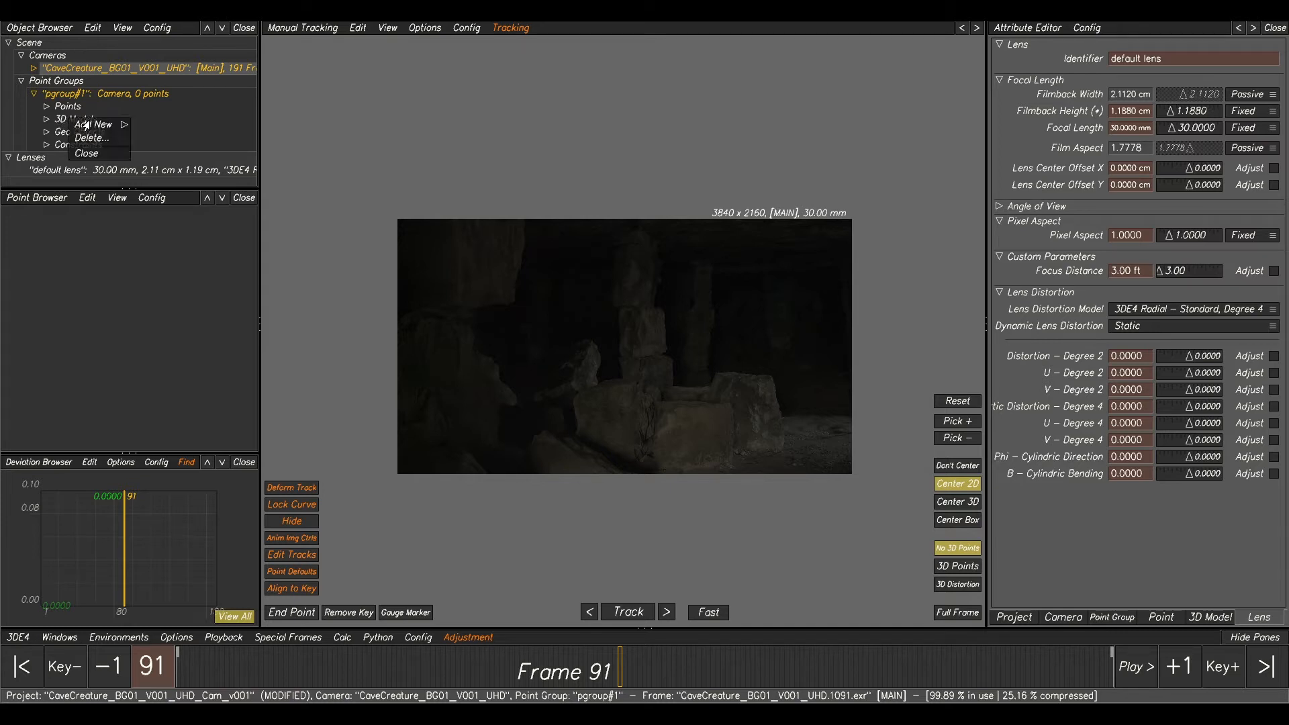
pyautogui.moveTo(96, 126)
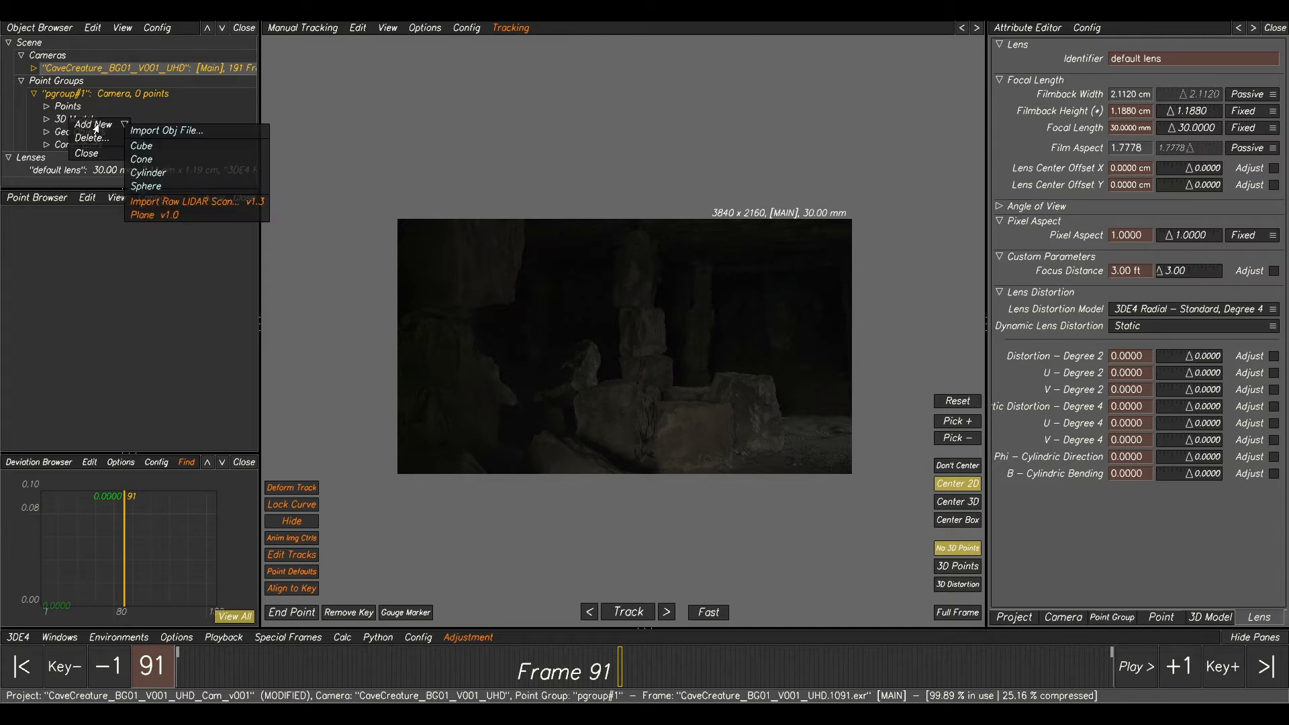
pyautogui.click(154, 131)
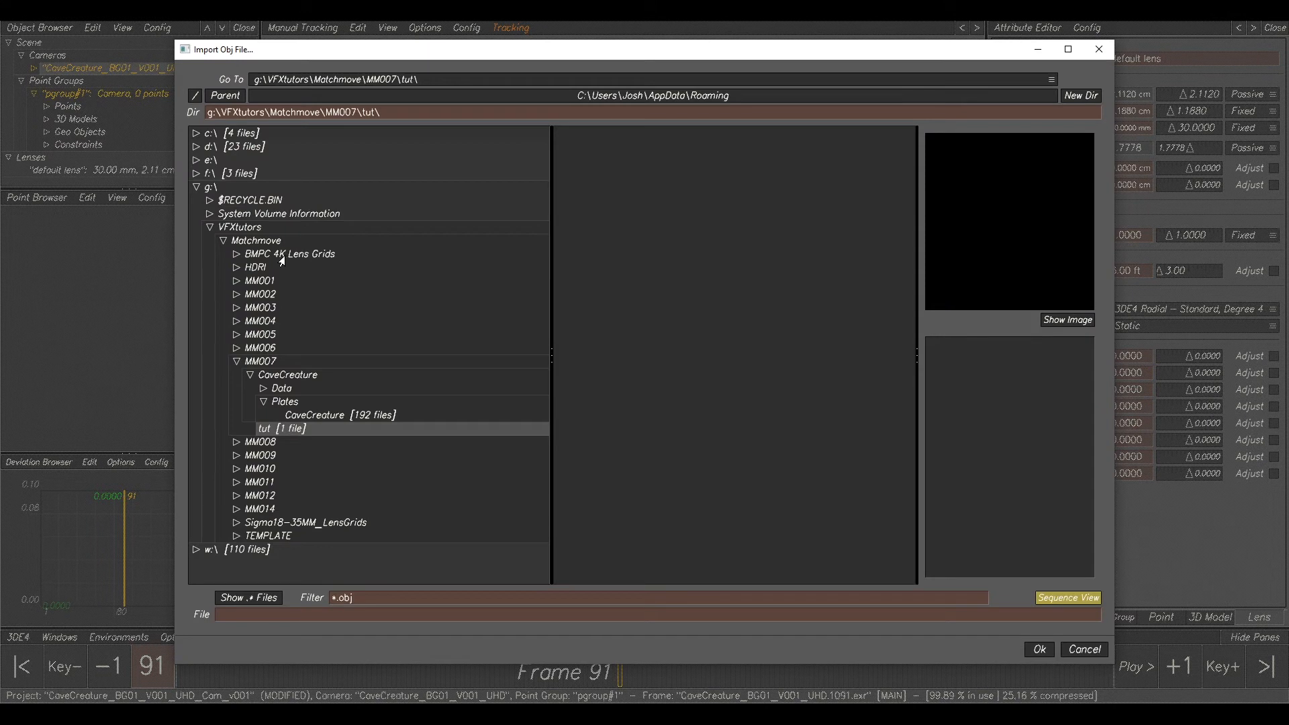
pyautogui.click(263, 390)
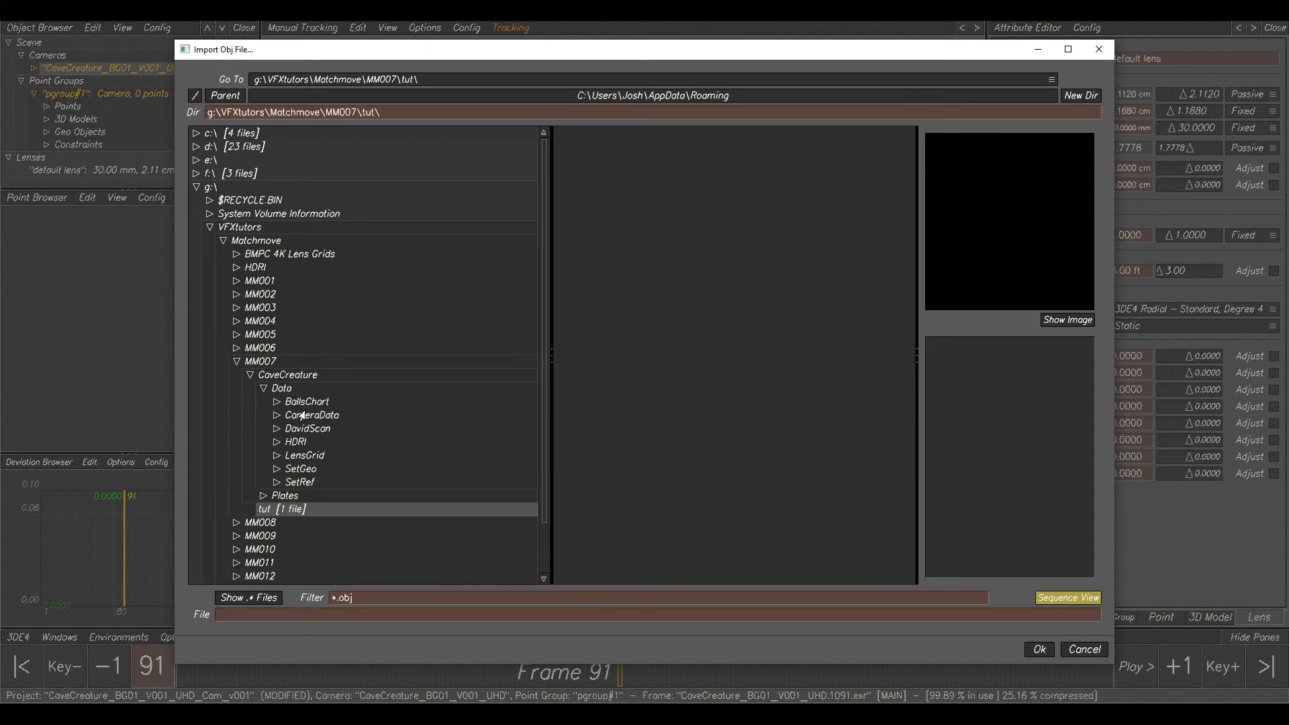
pyautogui.click(296, 469)
pyautogui.click(277, 469)
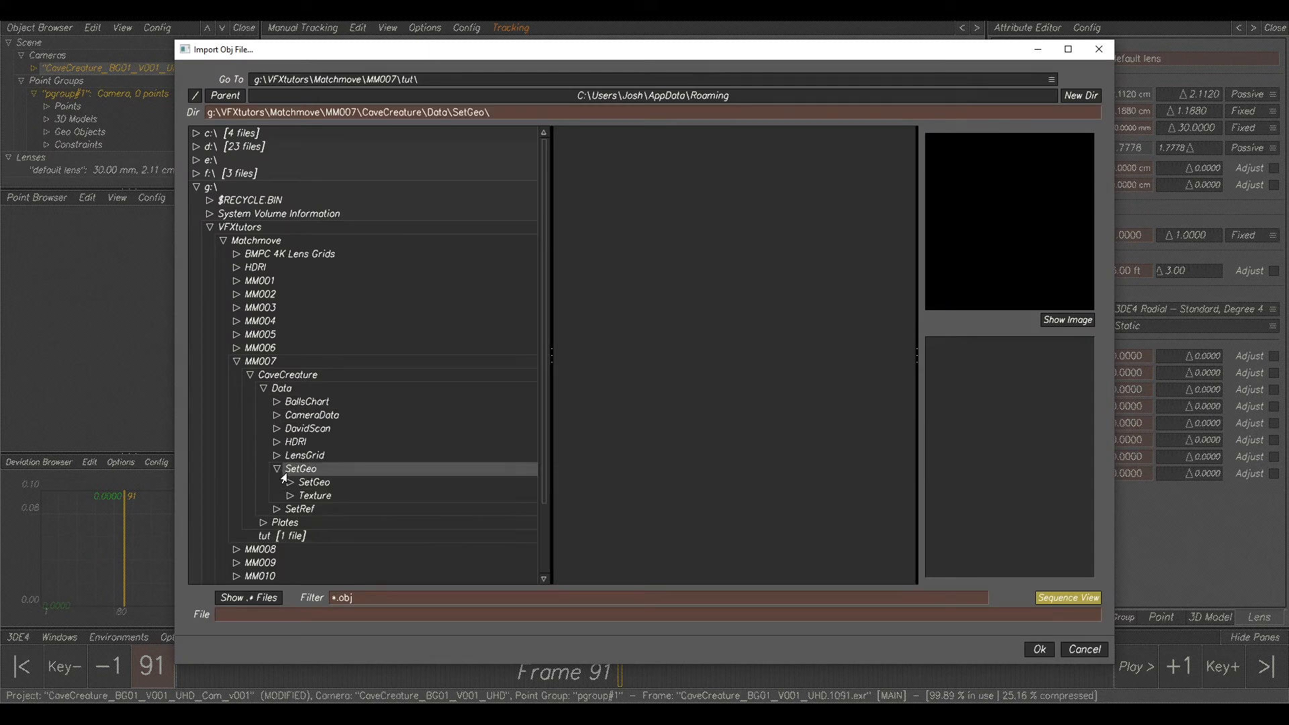
pyautogui.click(316, 483)
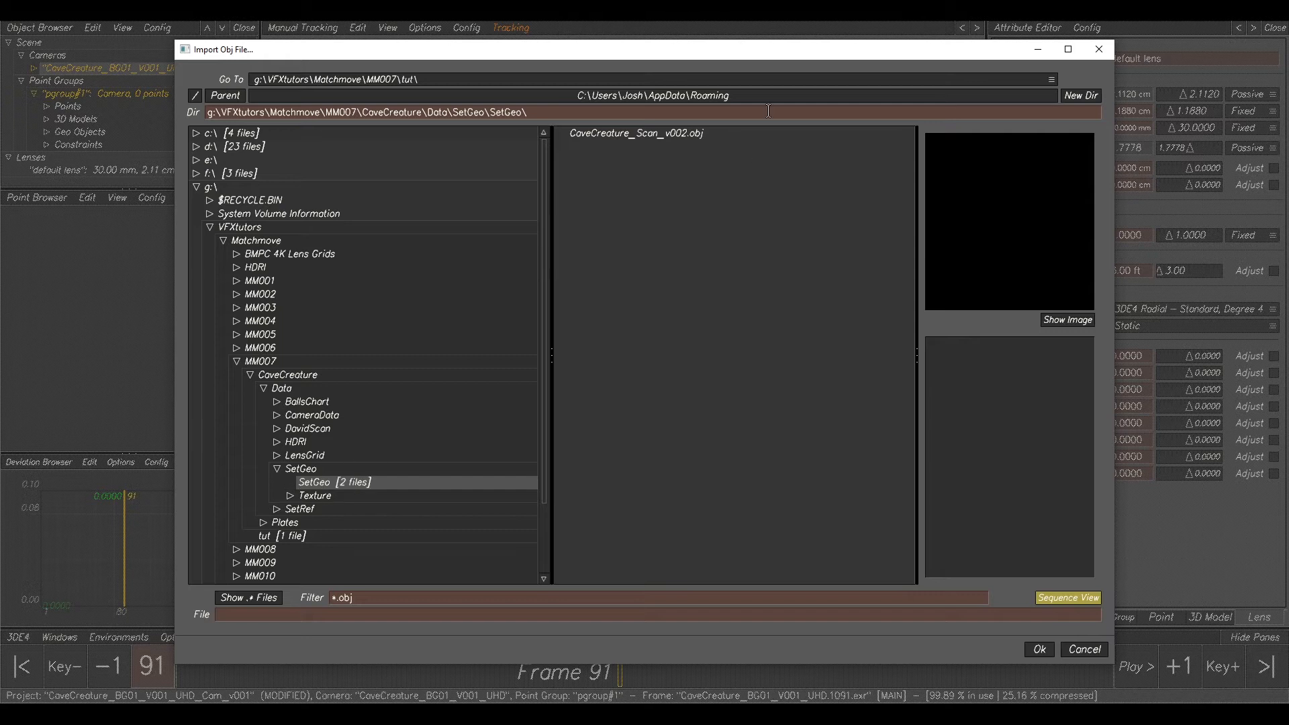
pyautogui.click(630, 135)
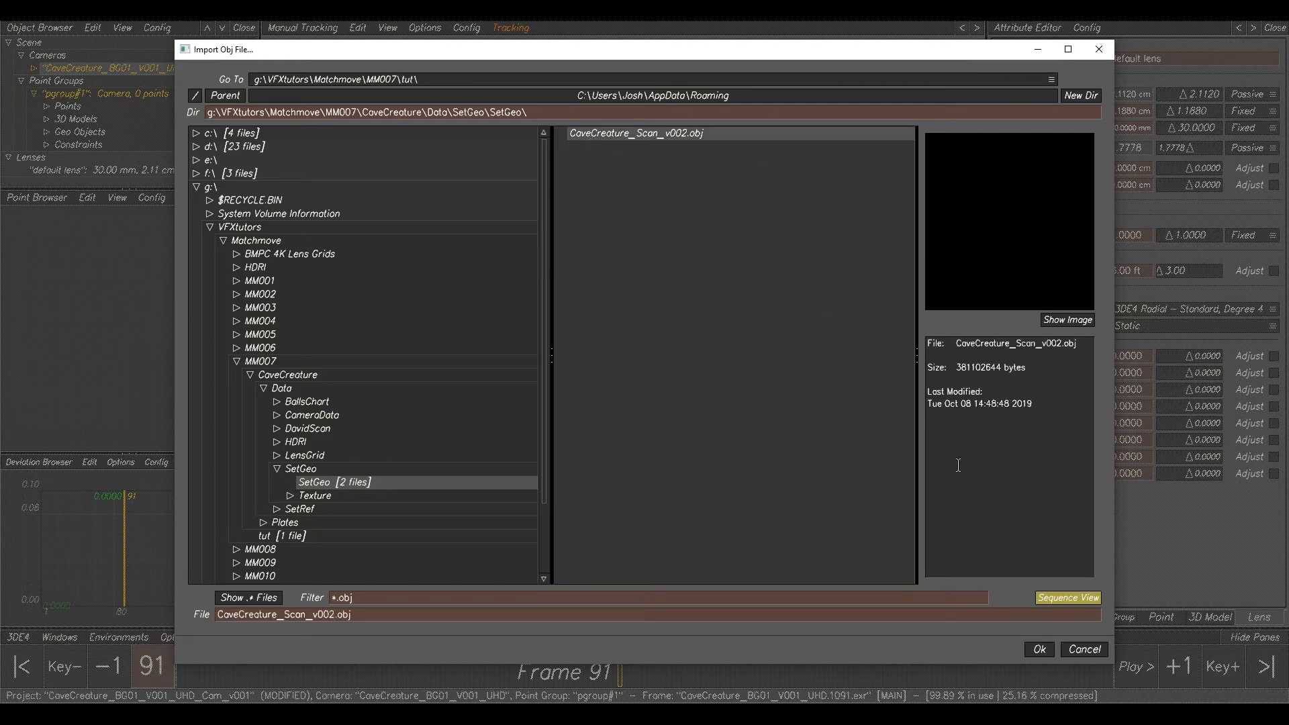
pyautogui.click(1041, 649)
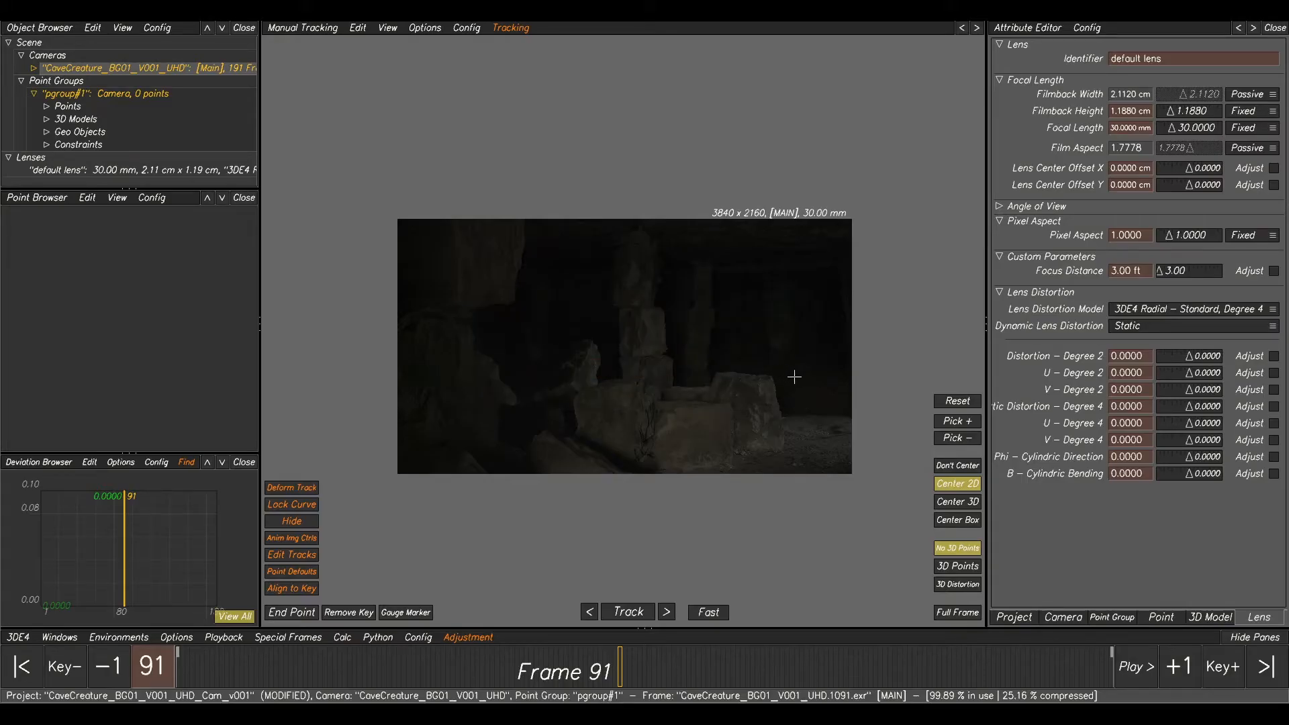
# In the Lineup view, make the imported cave scan reference only and turn off its performance rendering.
pyautogui.press('F2')
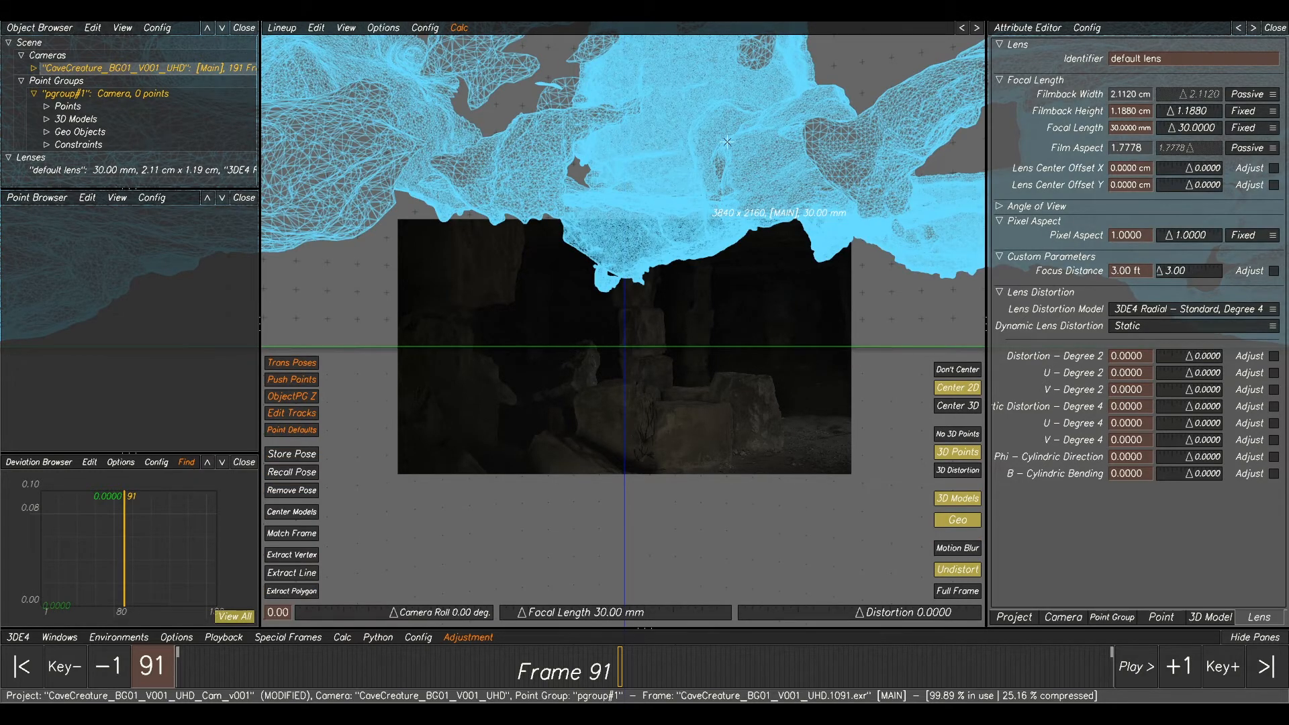
pyautogui.click(1202, 619)
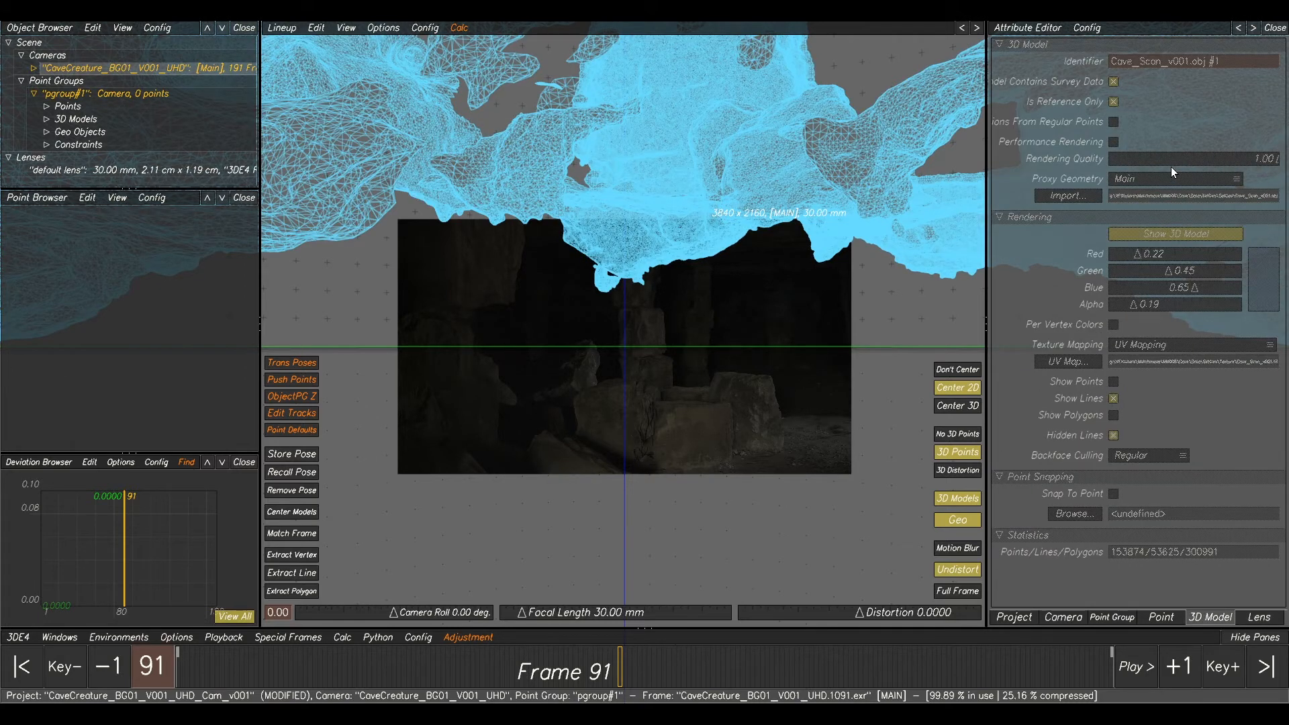
pyautogui.click(46, 120)
pyautogui.click(104, 134)
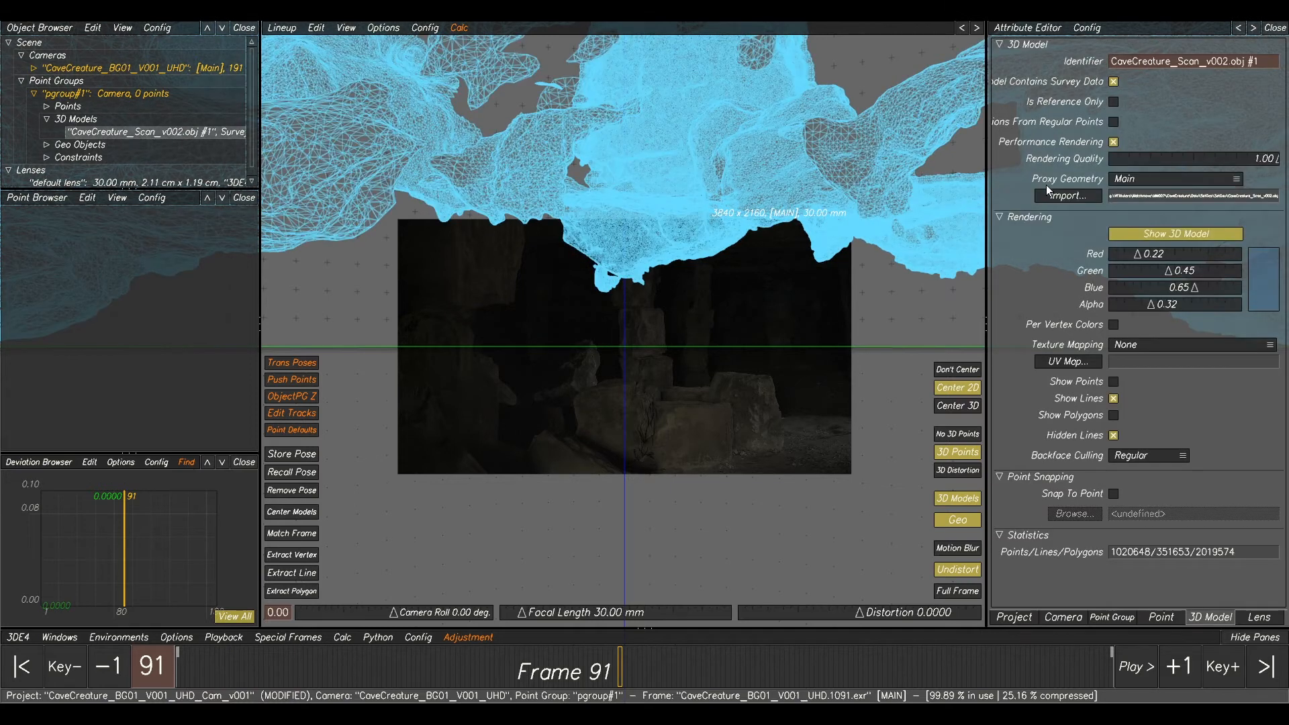
pyautogui.click(1112, 102)
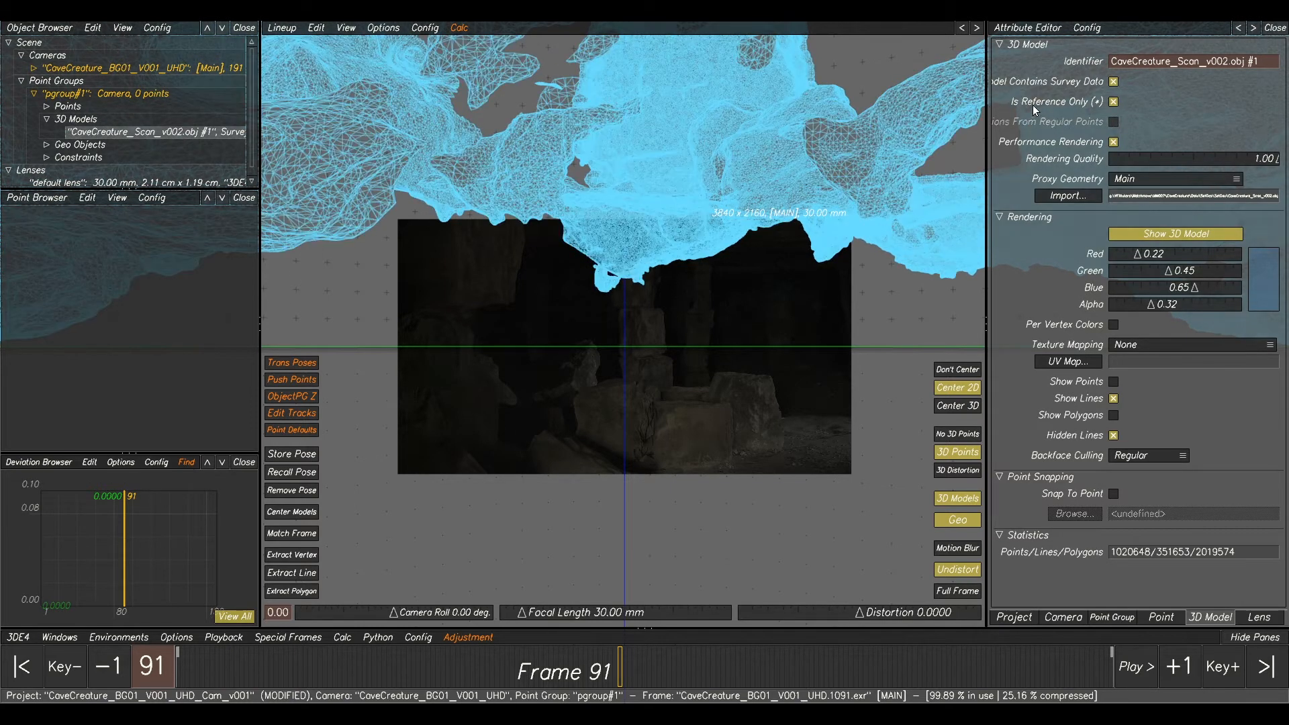
pyautogui.moveTo(777, 252); pyautogui.dragTo(793, 250, button='middle')
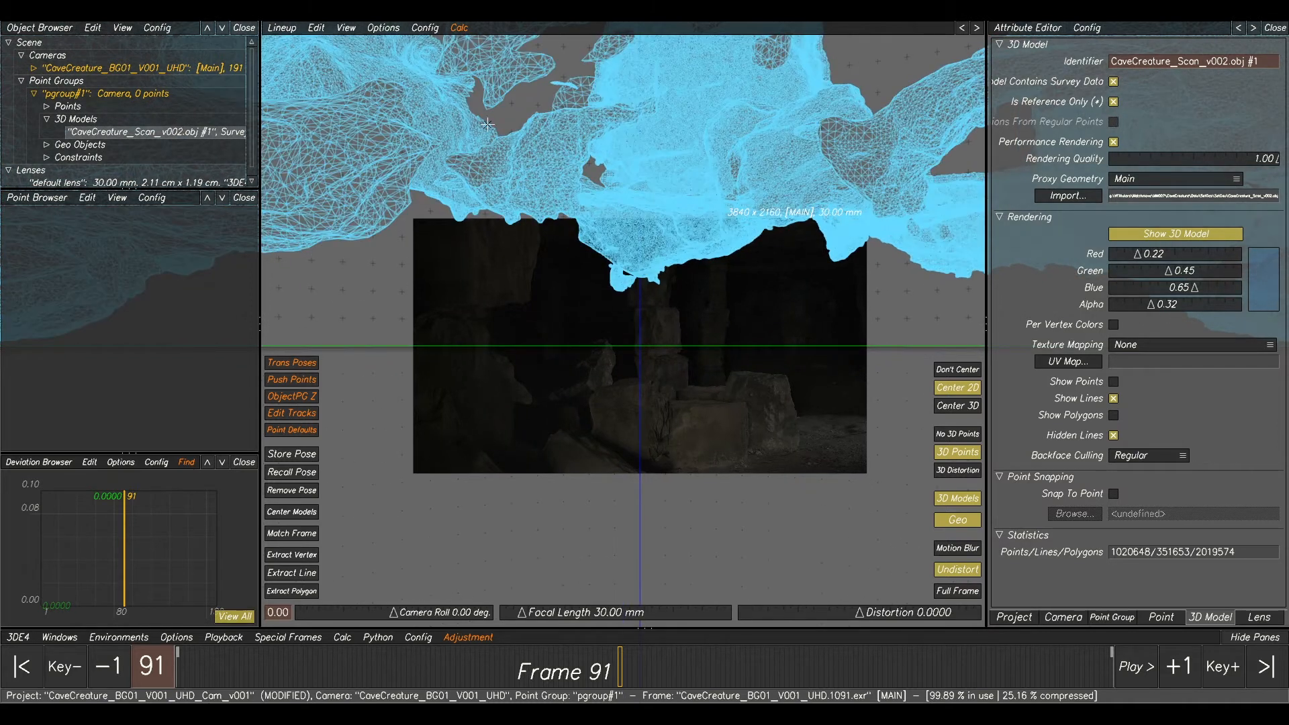
pyautogui.moveTo(665, 152); pyautogui.dragTo(624, 181, button='middle')
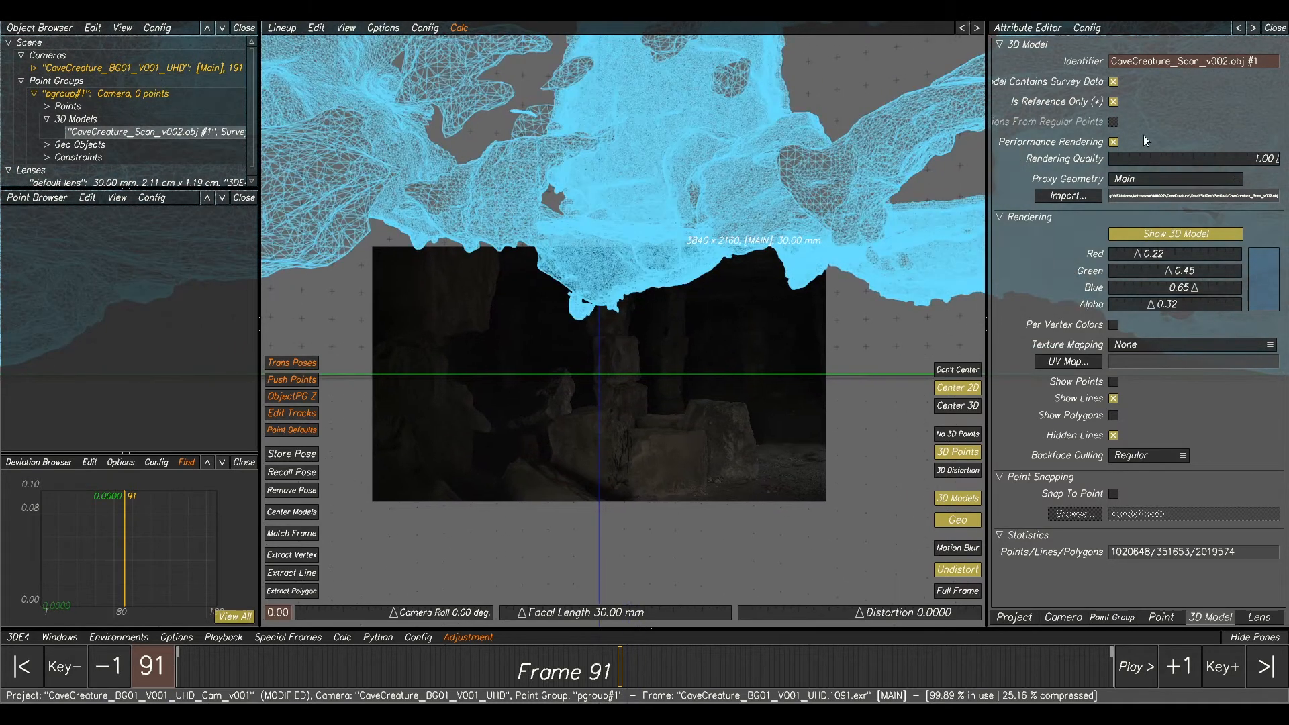
pyautogui.click(1112, 144)
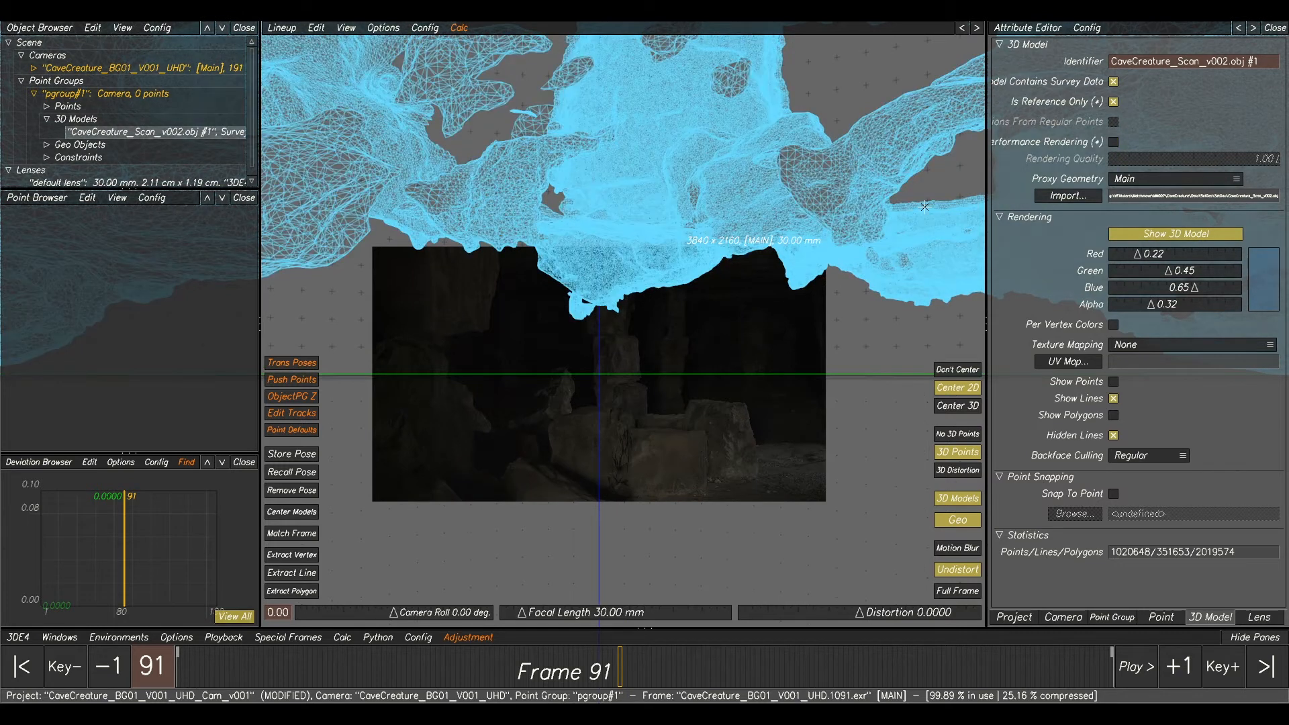
# Center the cave scan in the Lineup view and lower its alpha to 0.08.
pyautogui.click(1130, 306)
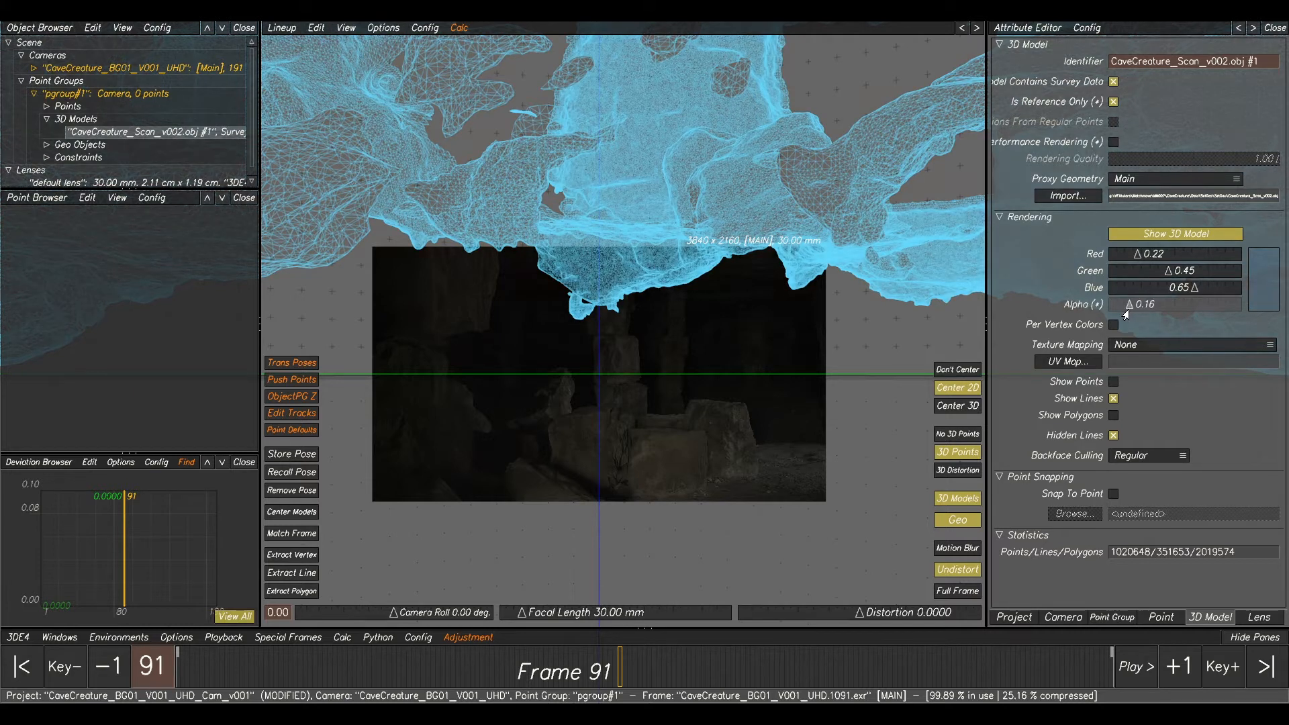
pyautogui.click(1126, 305)
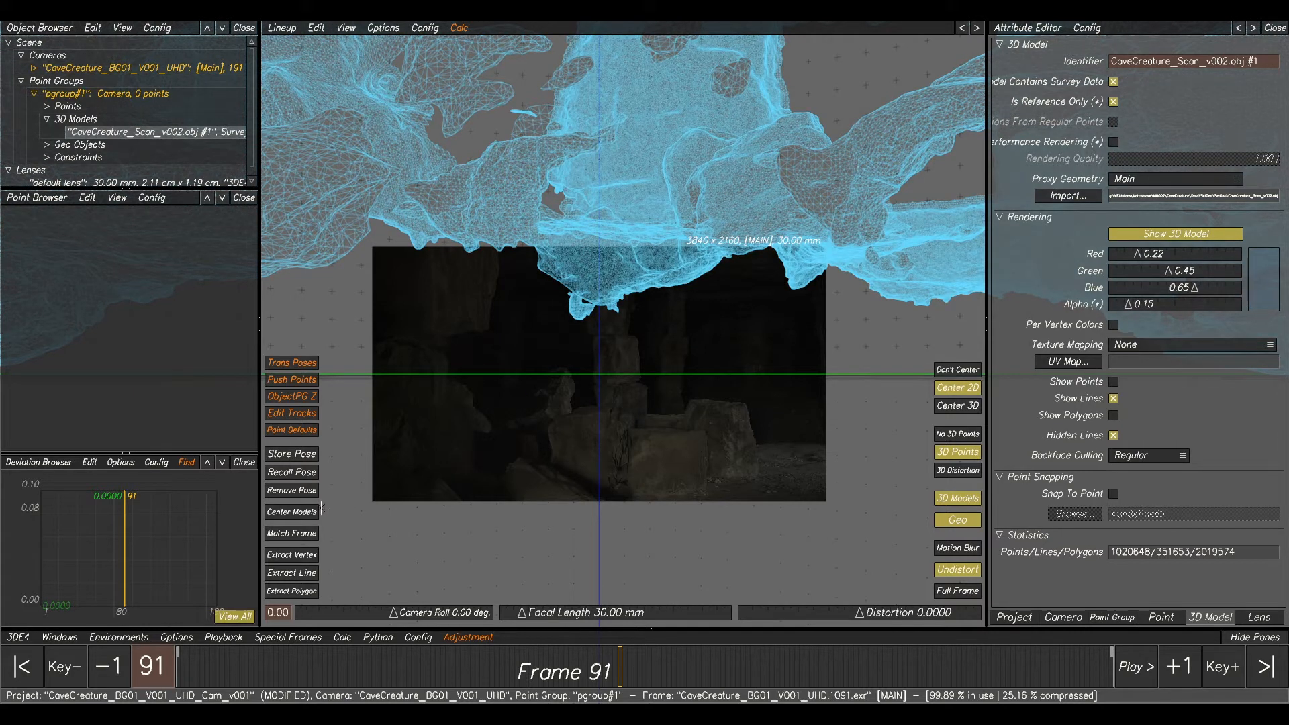
pyautogui.click(292, 511)
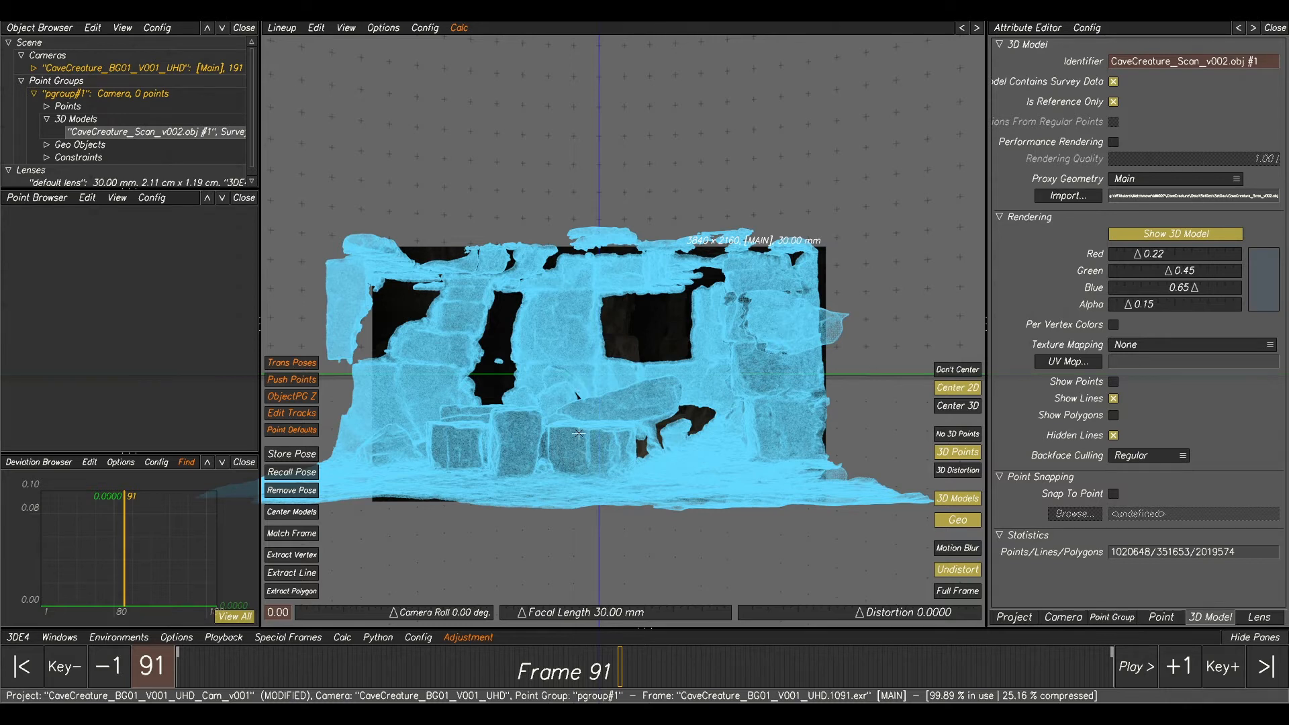
pyautogui.click(1120, 307)
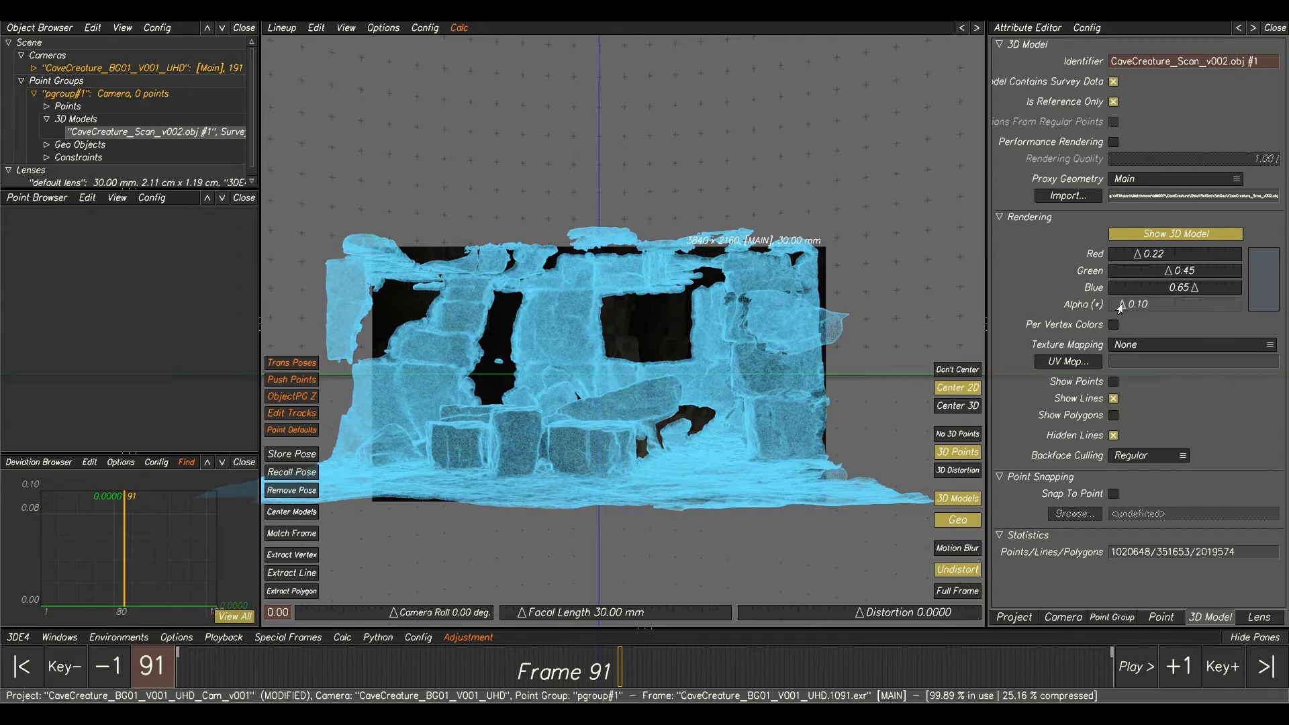
pyautogui.moveTo(1120, 306); pyautogui.dragTo(1094, 314)
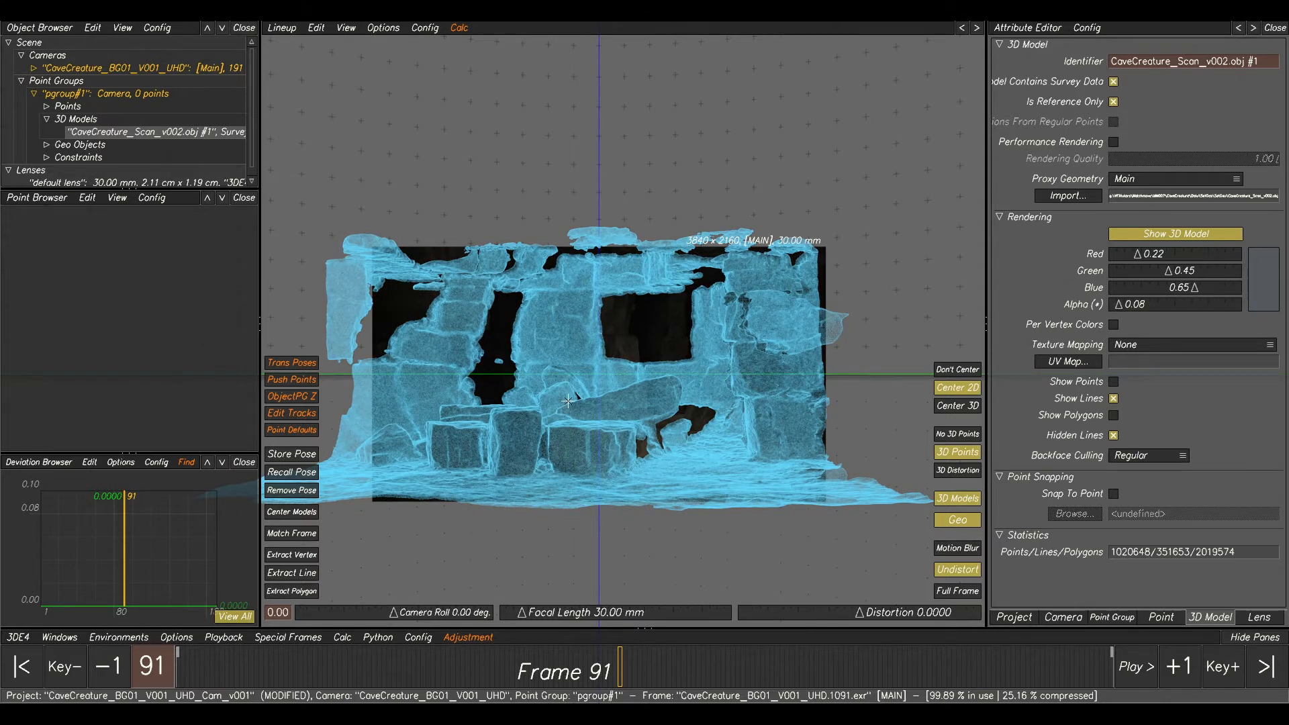
# Orbit, shift and dolly the camera at frame 91 to roughly line up the scan's stone blocks with the plate.
pyautogui.keyDown('alt'); pyautogui.moveTo(551, 423); pyautogui.dragTo(1019, 418); pyautogui.keyUp('alt')
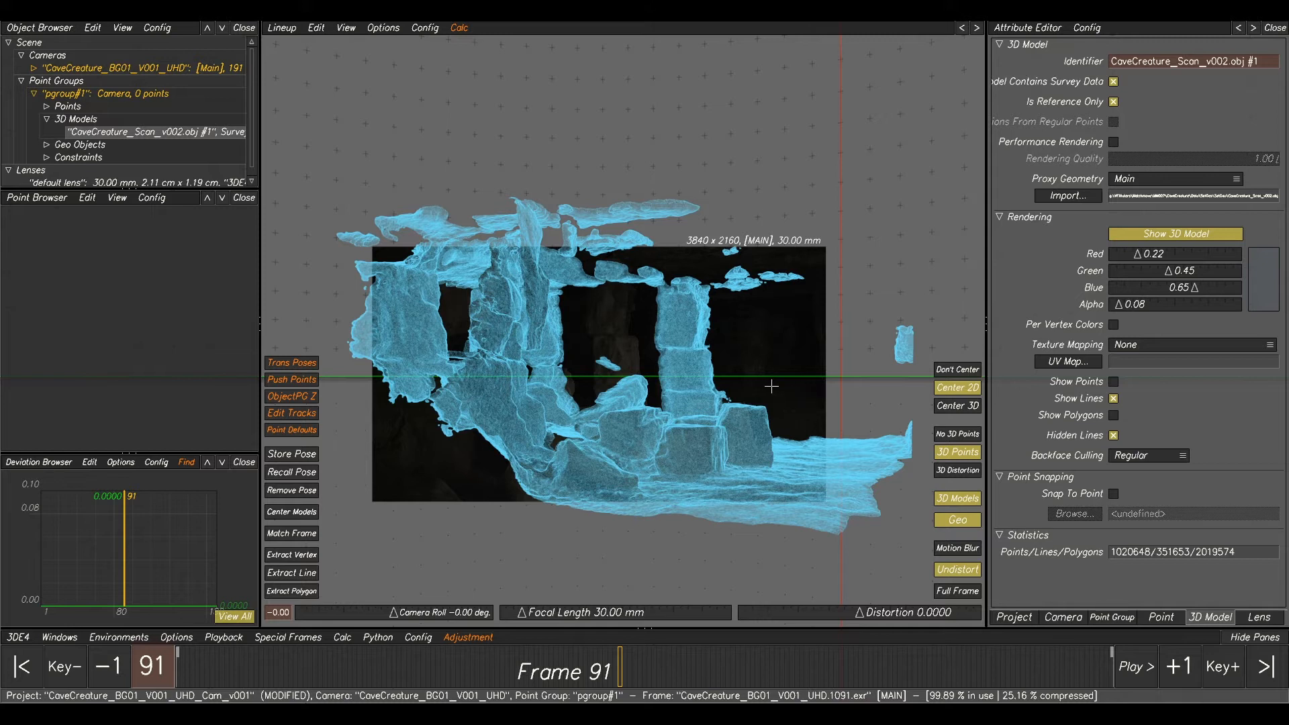
pyautogui.keyDown('alt'); pyautogui.moveTo(756, 391); pyautogui.dragTo(722, 385, button='middle'); pyautogui.keyUp('alt')
pyautogui.keyDown('alt'); pyautogui.moveTo(664, 440); pyautogui.dragTo(695, 443); pyautogui.keyUp('alt')
pyautogui.keyDown('alt'); pyautogui.moveTo(686, 436); pyautogui.dragTo(775, 479, button='right'); pyautogui.keyUp('alt')
pyautogui.keyDown('alt'); pyautogui.moveTo(735, 461); pyautogui.dragTo(709, 448, button='middle'); pyautogui.keyUp('alt')
pyautogui.keyDown('alt'); pyautogui.moveTo(651, 481); pyautogui.dragTo(703, 483); pyautogui.keyUp('alt')
pyautogui.keyDown('alt'); pyautogui.moveTo(725, 437); pyautogui.dragTo(700, 439, button='middle'); pyautogui.keyUp('alt')
pyautogui.keyDown('alt'); pyautogui.moveTo(717, 446); pyautogui.dragTo(840, 470, button='right'); pyautogui.keyUp('alt')
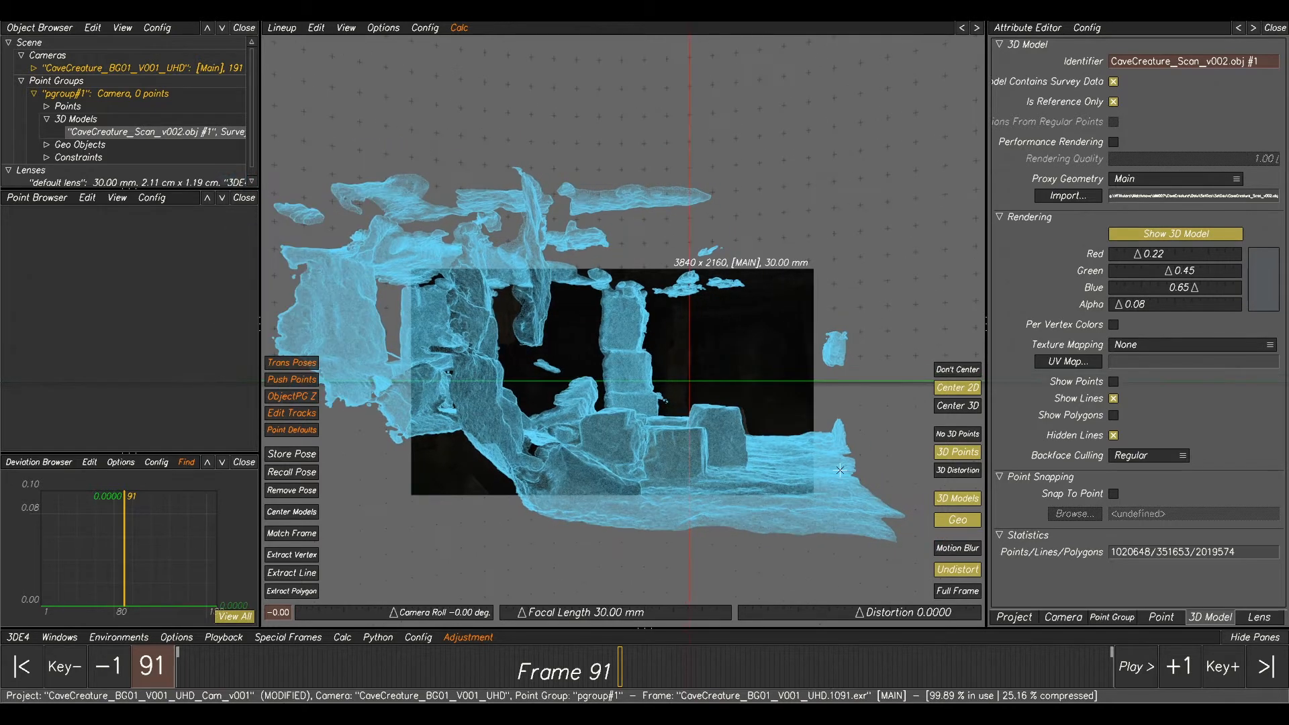
# Toggle the 3D model display off and on to compare the scan's placement with the plate.
pyautogui.click(957, 498)
pyautogui.click(958, 499)
pyautogui.click(958, 498)
pyautogui.click(958, 498)
pyautogui.click(959, 504)
pyautogui.click(958, 503)
pyautogui.click(958, 504)
# Load CaveCreature_Scan_v001.tif as the scan's UV texture map and display the model as polygons instead of lines.
pyautogui.click(1063, 364)
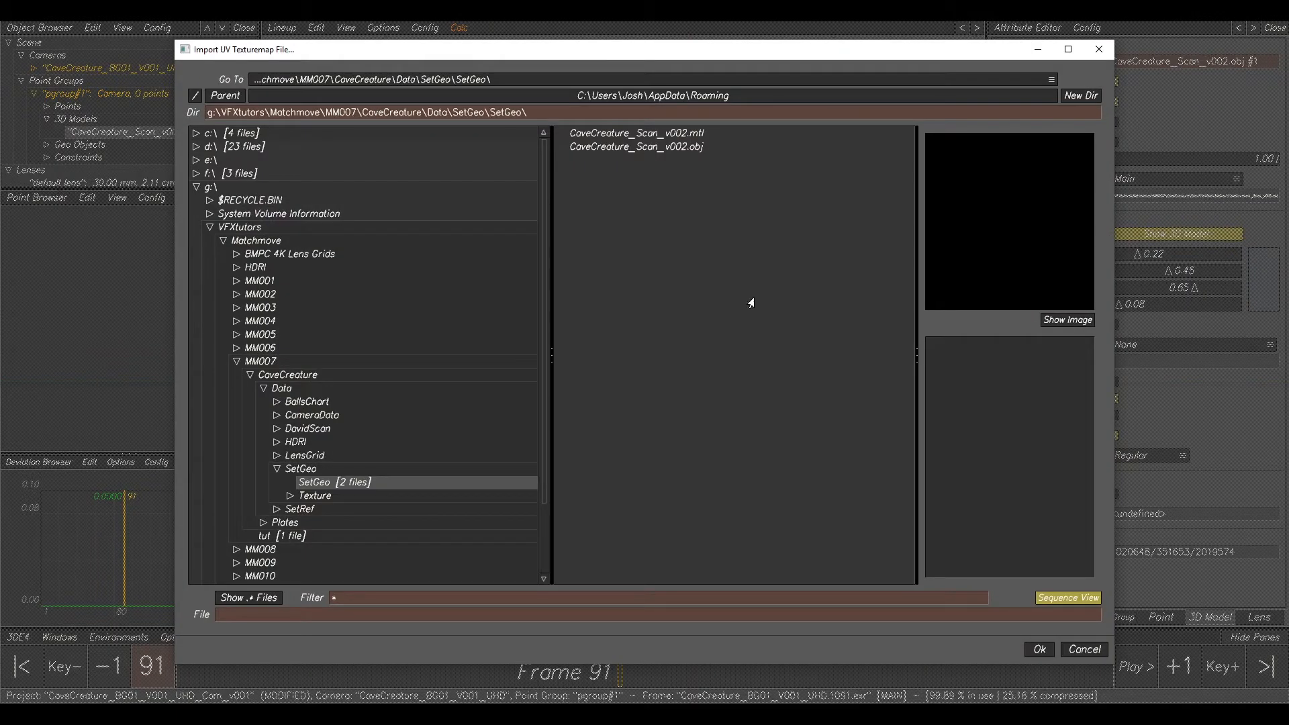
pyautogui.click(319, 496)
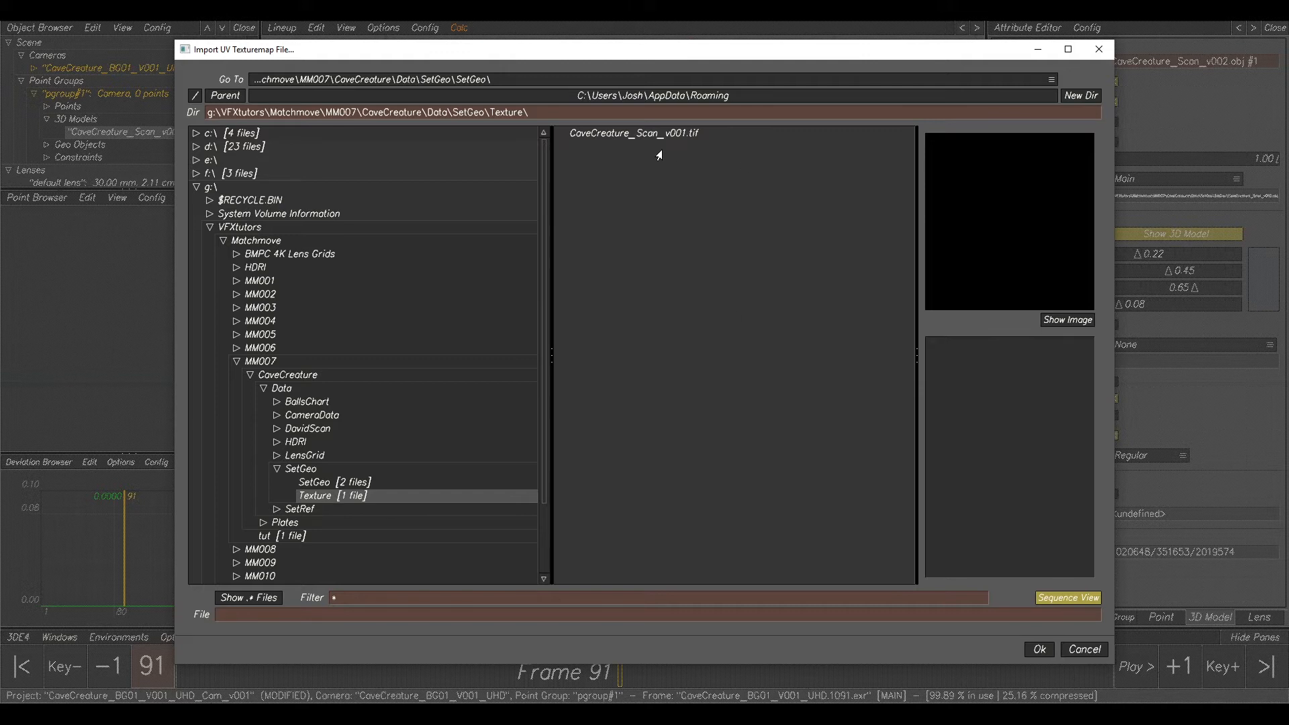
pyautogui.click(605, 137)
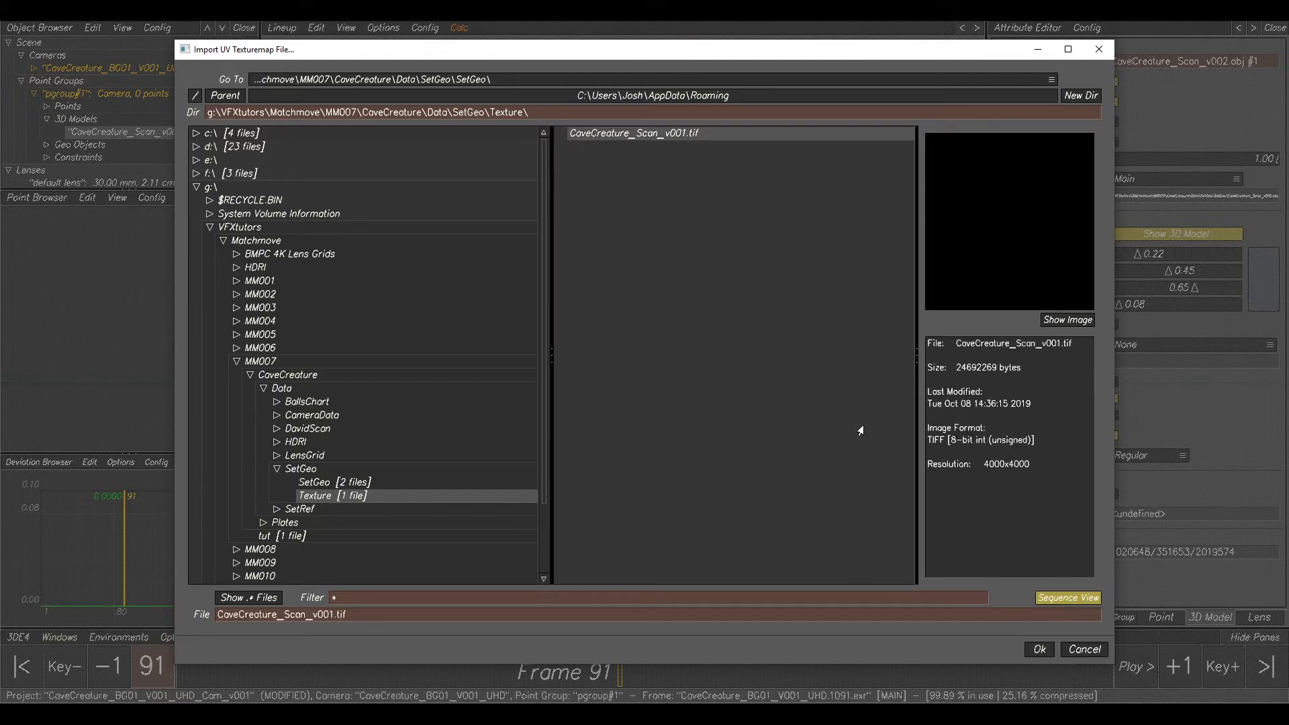
pyautogui.press('Return')
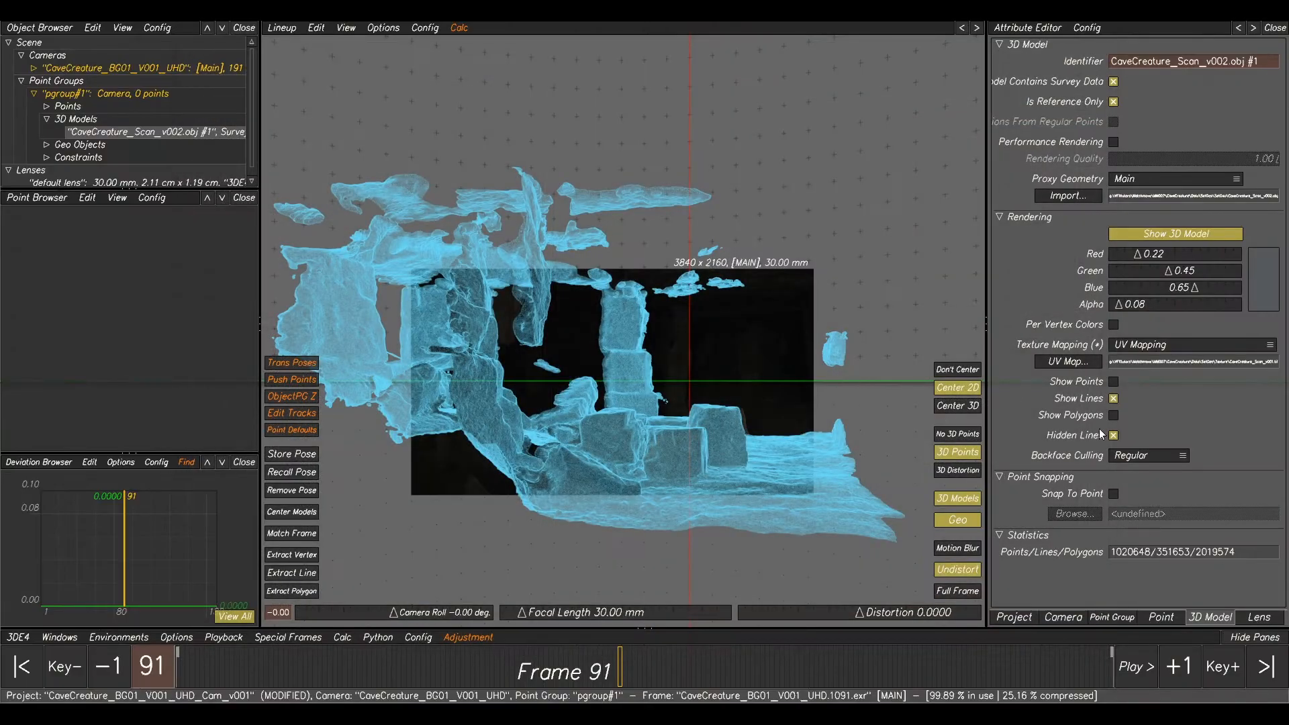
pyautogui.click(1112, 399)
pyautogui.click(1112, 417)
# Examine the textured scan's blocks, pillar and ground up close against the plate.
pyautogui.scroll(-2, 718, 444)
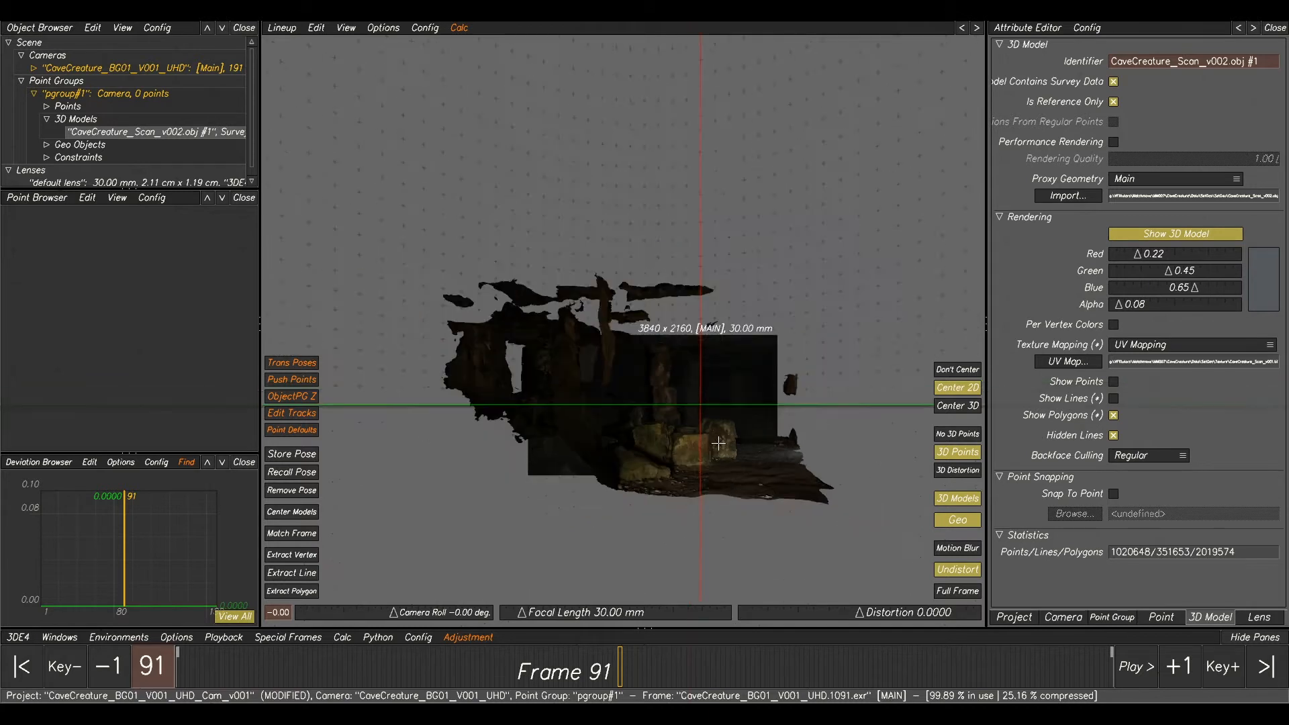
pyautogui.scroll(5, 718, 444)
pyautogui.moveTo(640, 470); pyautogui.dragTo(644, 421, button='middle')
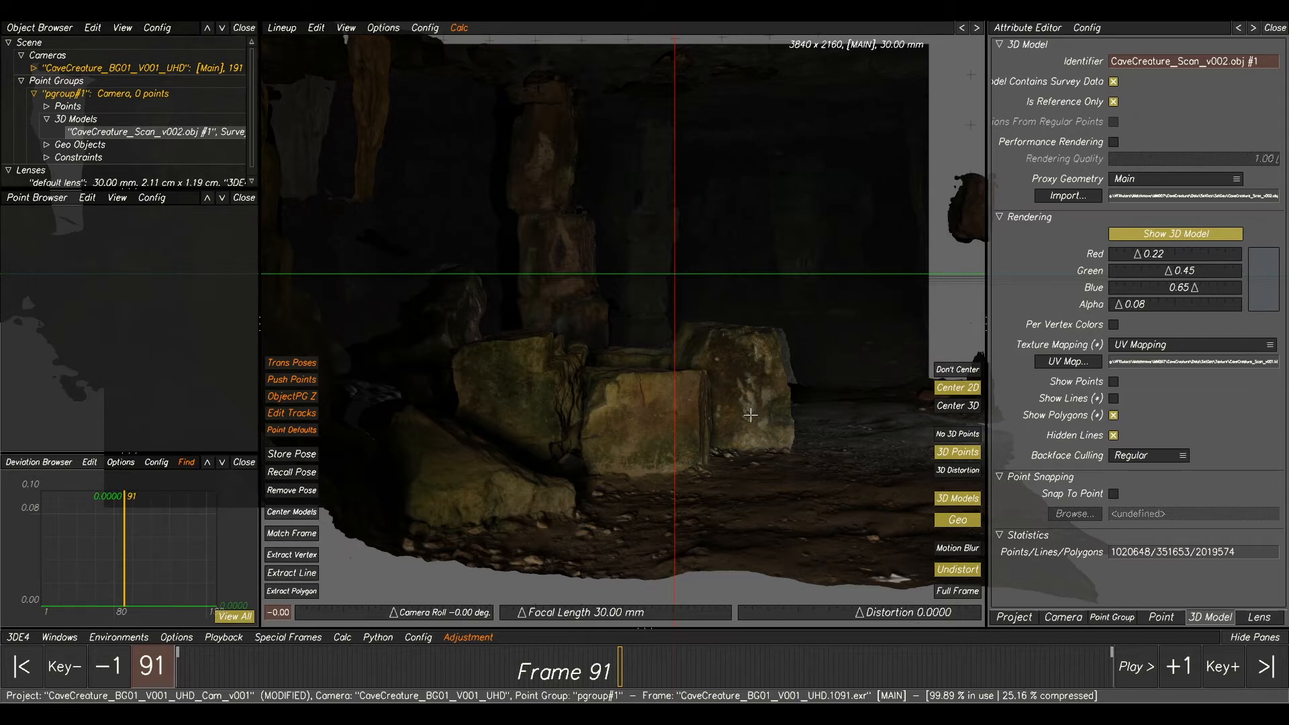
pyautogui.scroll(1, 745, 407)
pyautogui.scroll(-3, 760, 398)
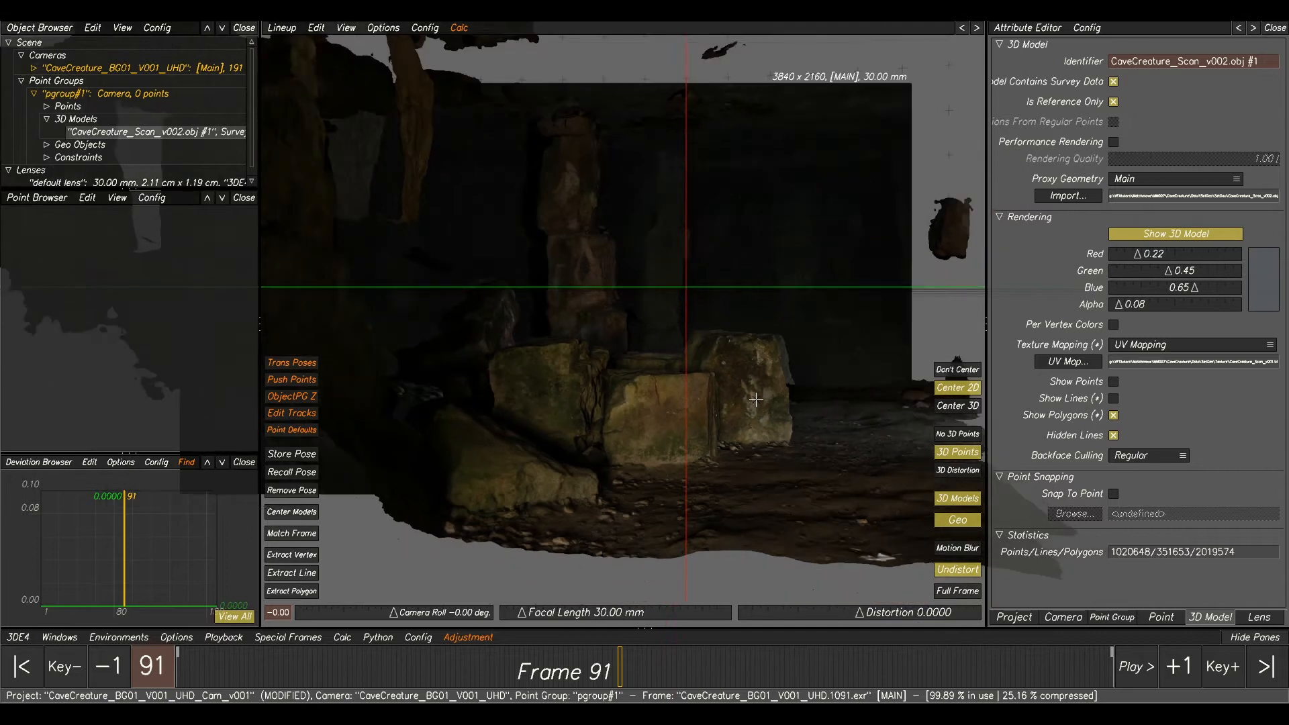
pyautogui.scroll(4, 719, 377)
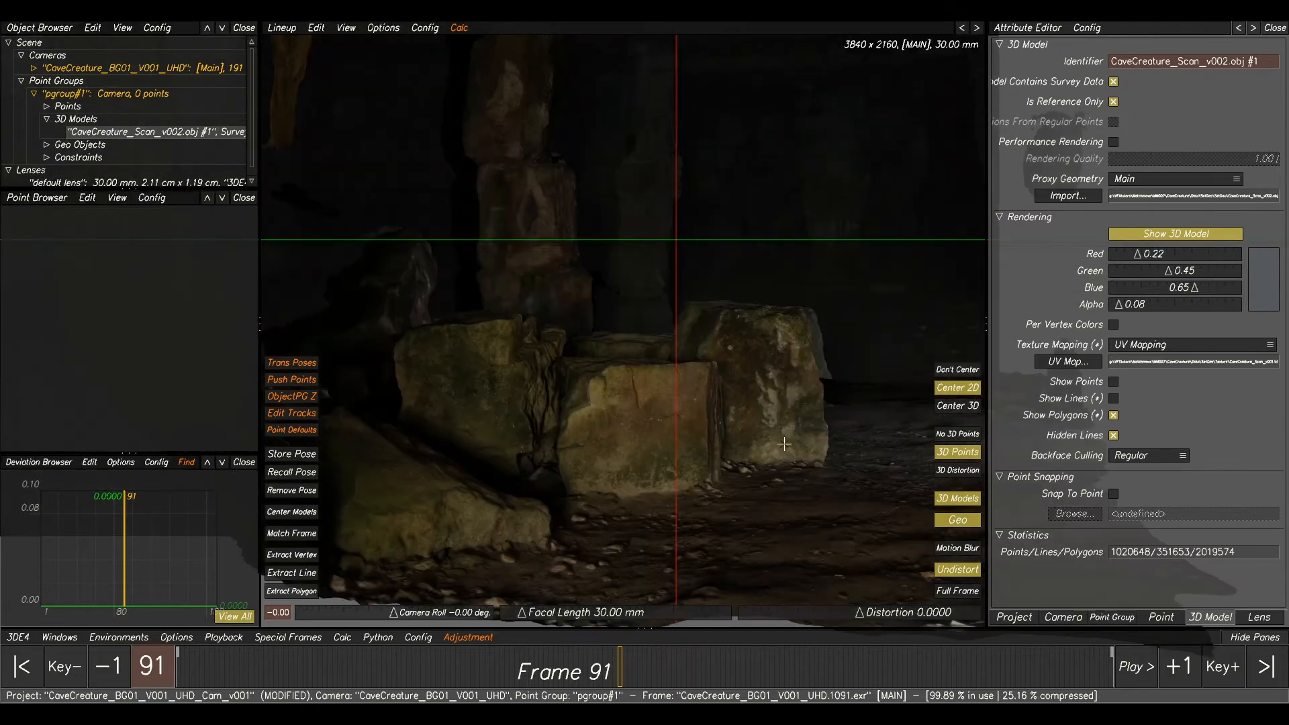
pyautogui.scroll(-1, 692, 411)
pyautogui.moveTo(657, 447); pyautogui.dragTo(794, 485, button='middle')
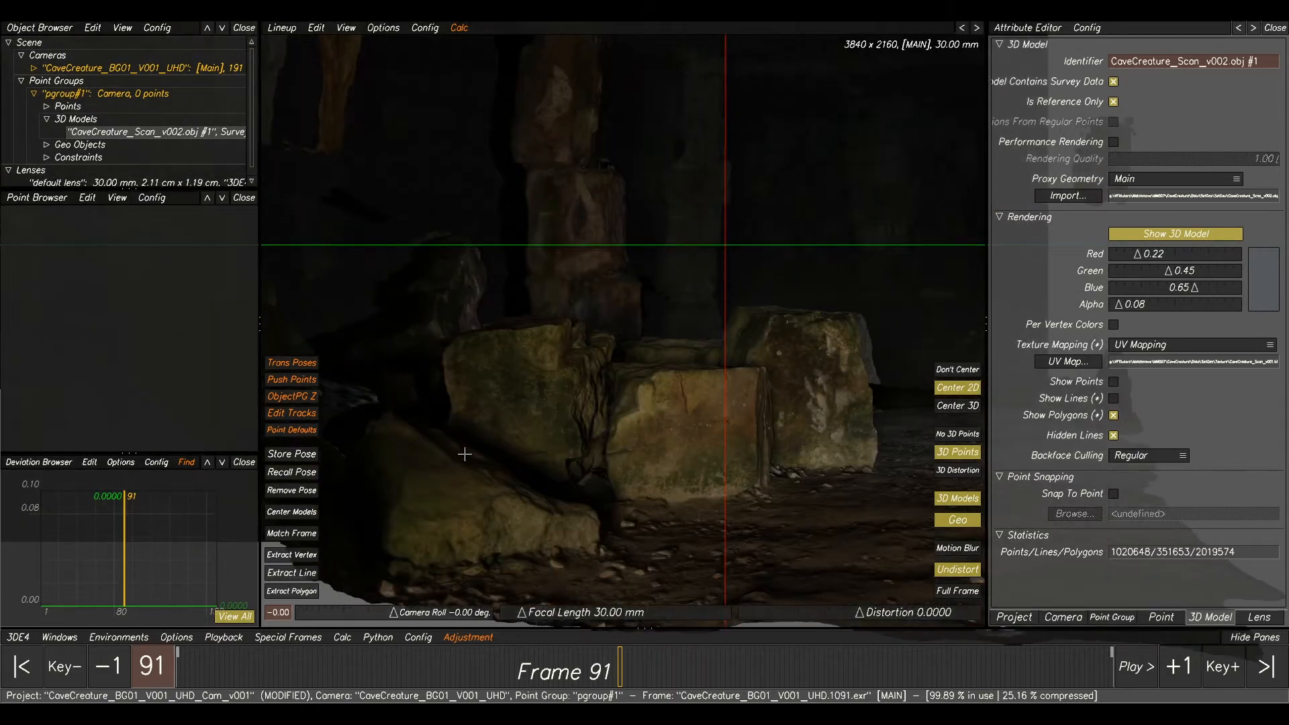
pyautogui.scroll(-4, 806, 215)
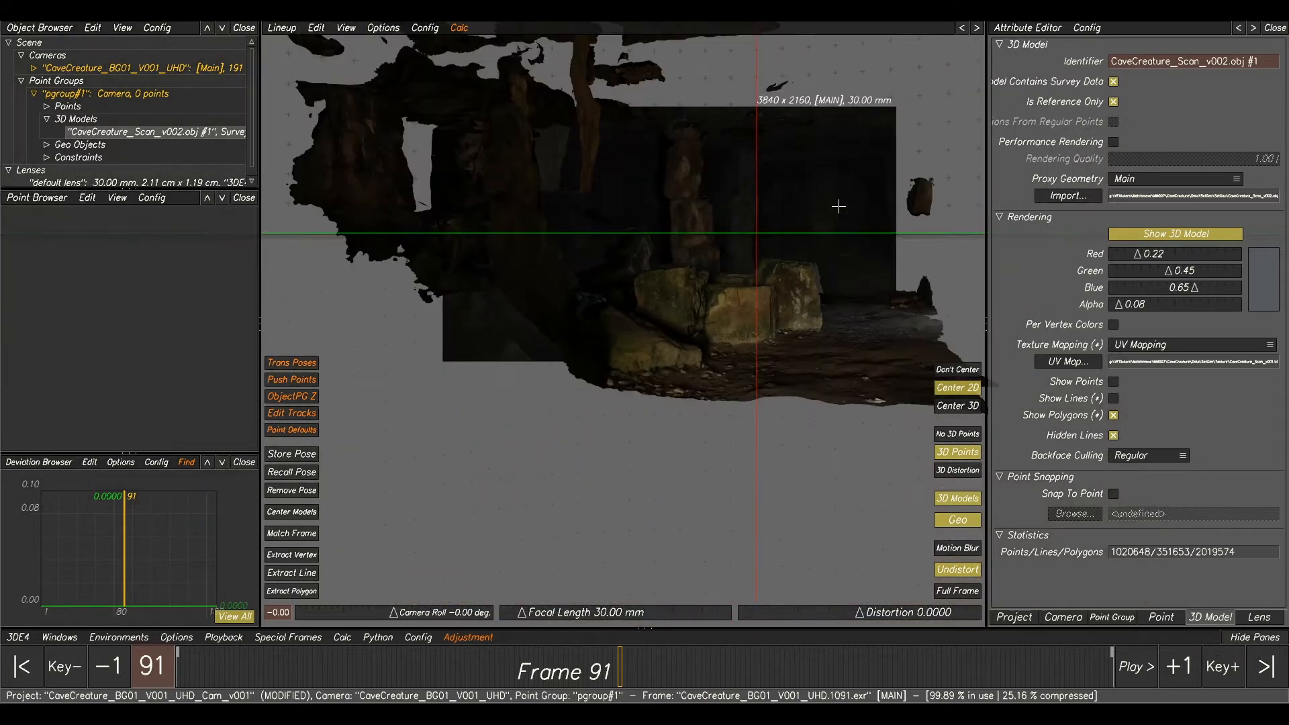
pyautogui.scroll(3, 705, 264)
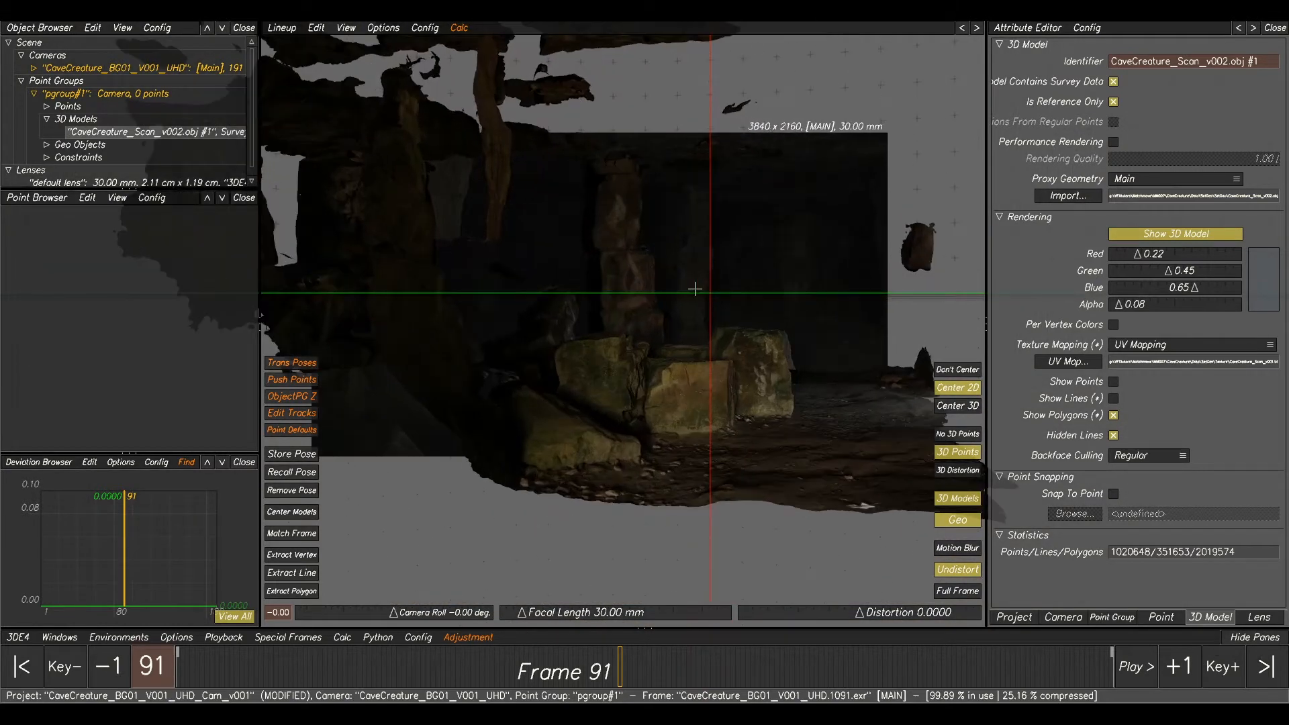
pyautogui.moveTo(705, 264); pyautogui.dragTo(697, 238, button='middle')
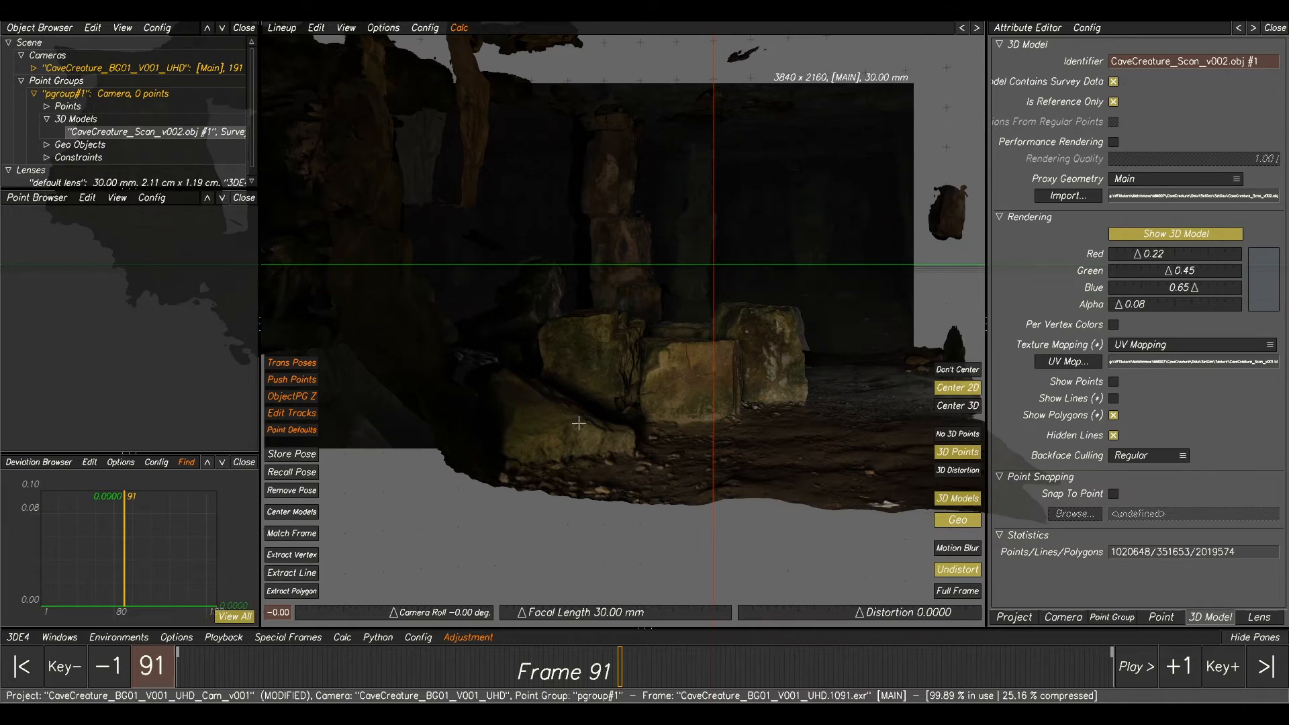
# Compare the plate with the scan, then add a tracking point on the white spot of the rightmost stone block at frame 91.
pyautogui.press('F1')
pyautogui.press('F2')
pyautogui.press('F1')
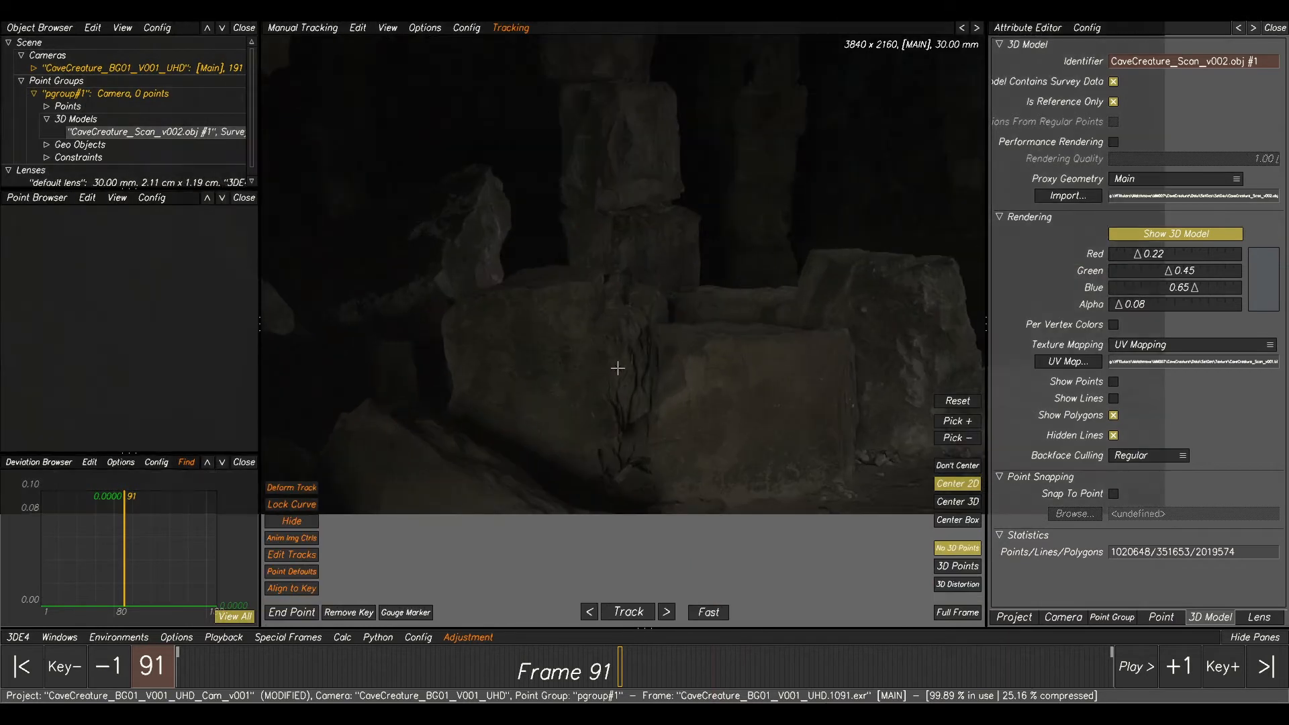
pyautogui.scroll(2, 707, 364)
pyautogui.moveTo(856, 364); pyautogui.dragTo(668, 323, button='middle')
pyautogui.scroll(4, 751, 240)
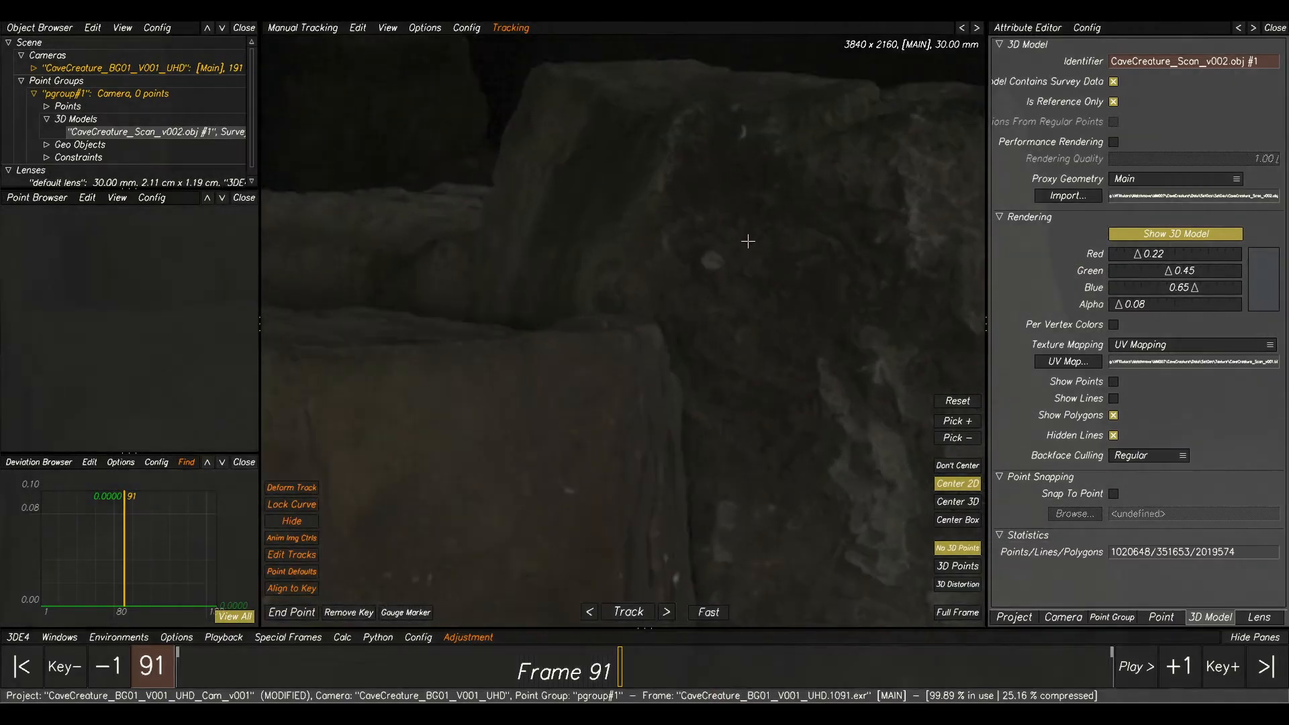
pyautogui.keyDown('ctrl'); pyautogui.click(713, 261); pyautogui.keyUp('ctrl')
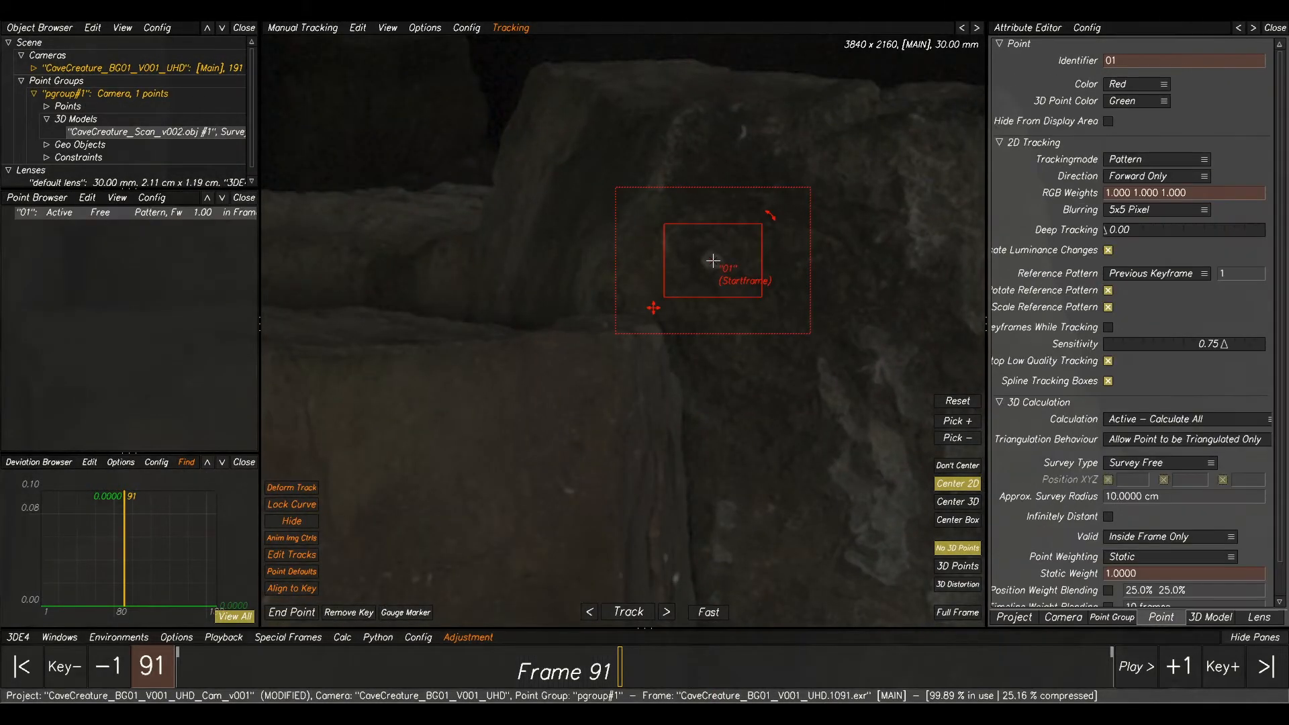
# Add a tracking point near the upper right corner of the left stone block's front face.
pyautogui.scroll(-5, 713, 269)
pyautogui.moveTo(669, 263); pyautogui.dragTo(862, 371, button='middle')
pyautogui.scroll(2, 862, 371)
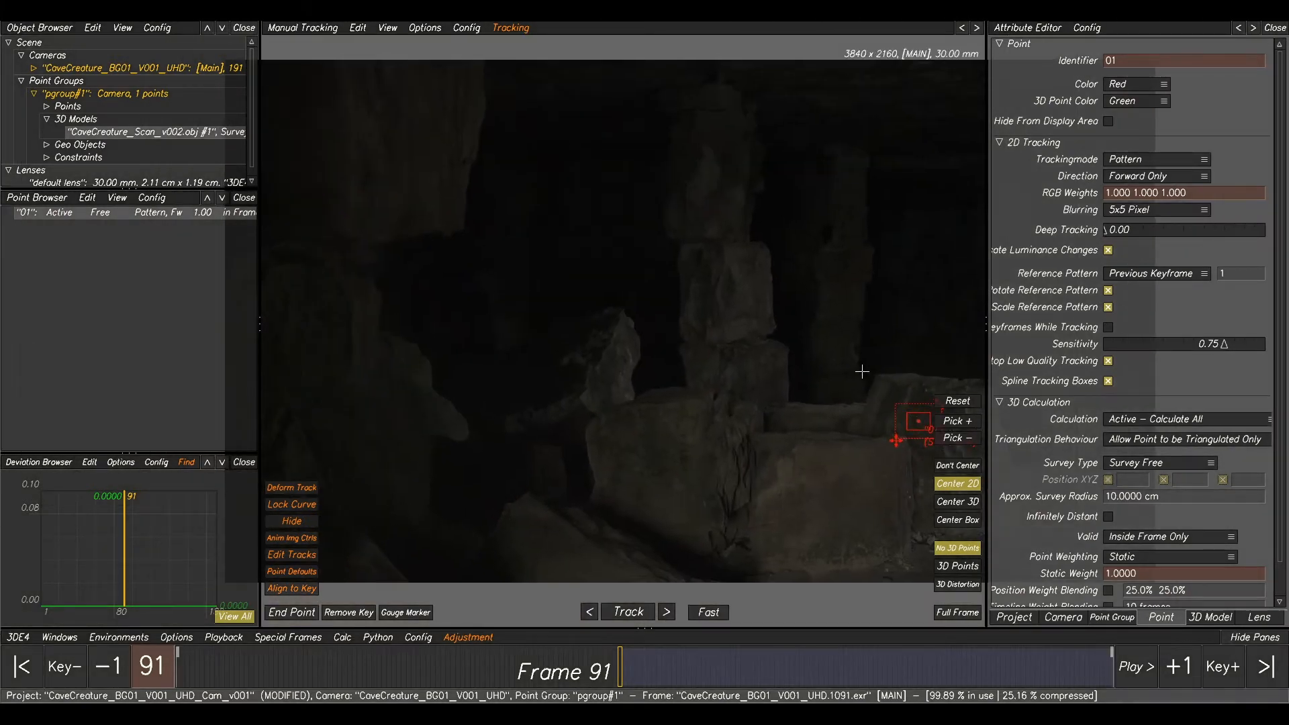
pyautogui.moveTo(696, 347); pyautogui.dragTo(639, 232, button='middle')
pyautogui.scroll(2, 741, 339)
pyautogui.scroll(2, 718, 354)
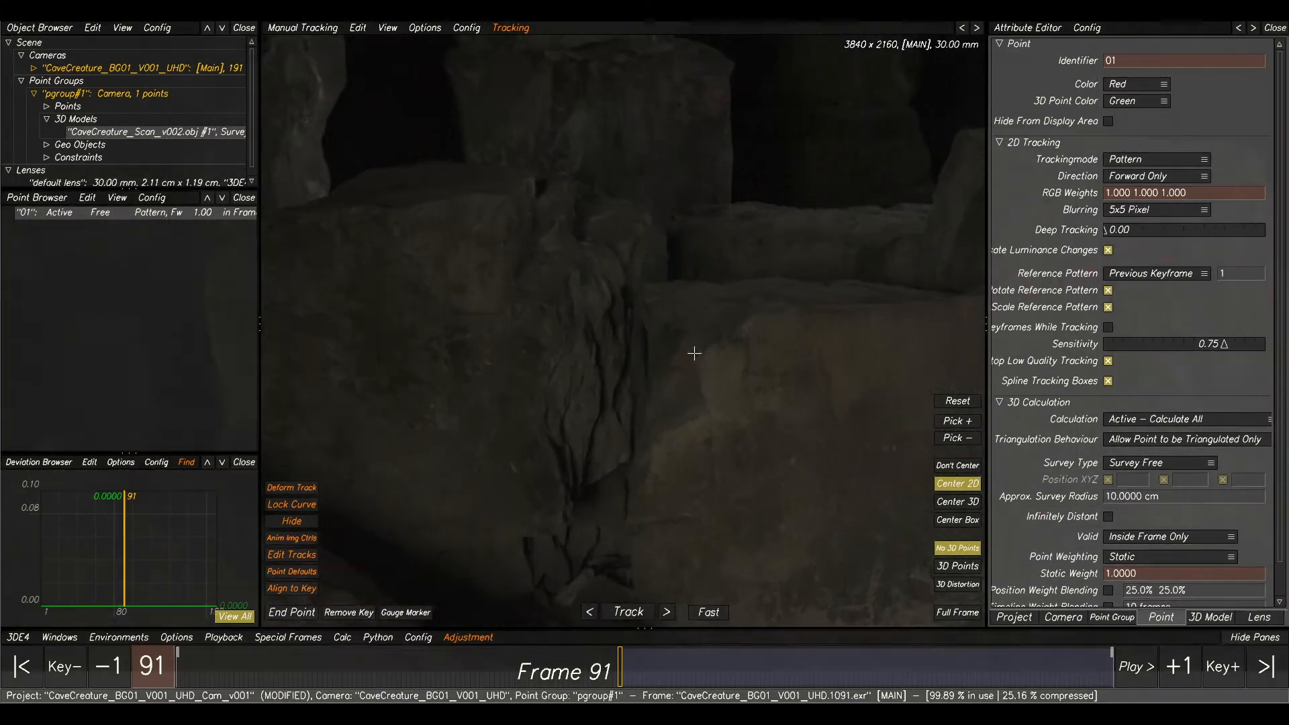
pyautogui.moveTo(449, 211); pyautogui.dragTo(620, 257, button='middle')
pyautogui.scroll(2, 561, 254)
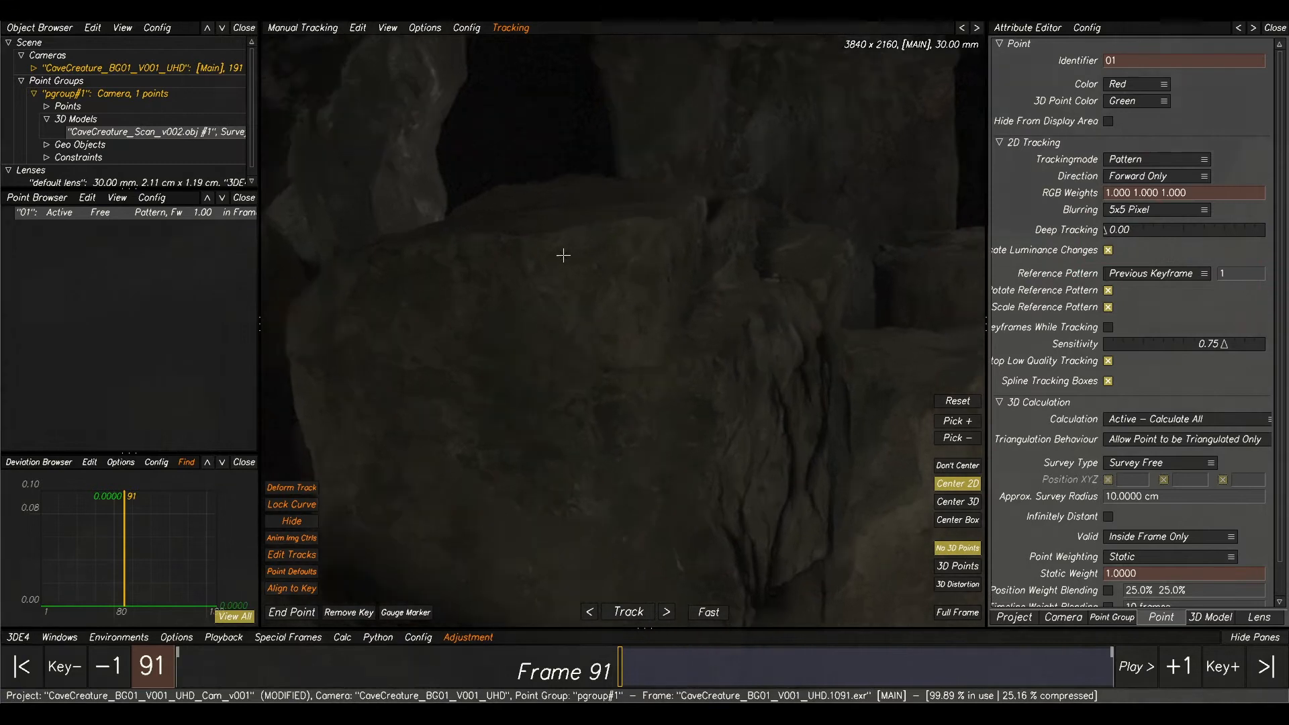
pyautogui.keyDown('ctrl'); pyautogui.click(677, 221); pyautogui.keyUp('ctrl')
# Add a tracking point on the small stone at the lower right base of the rightmost block.
pyautogui.scroll(-3, 682, 229)
pyautogui.scroll(-2, 462, 215)
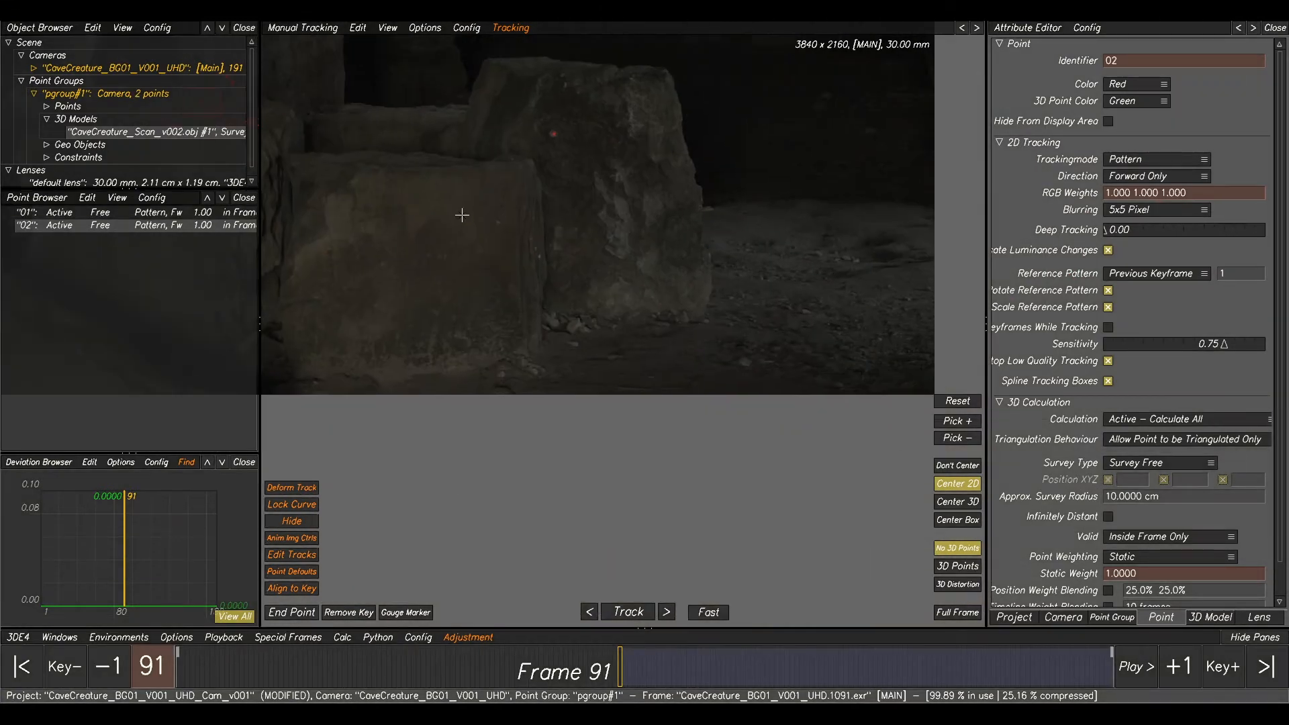
pyautogui.scroll(4, 731, 323)
pyautogui.scroll(1, 698, 319)
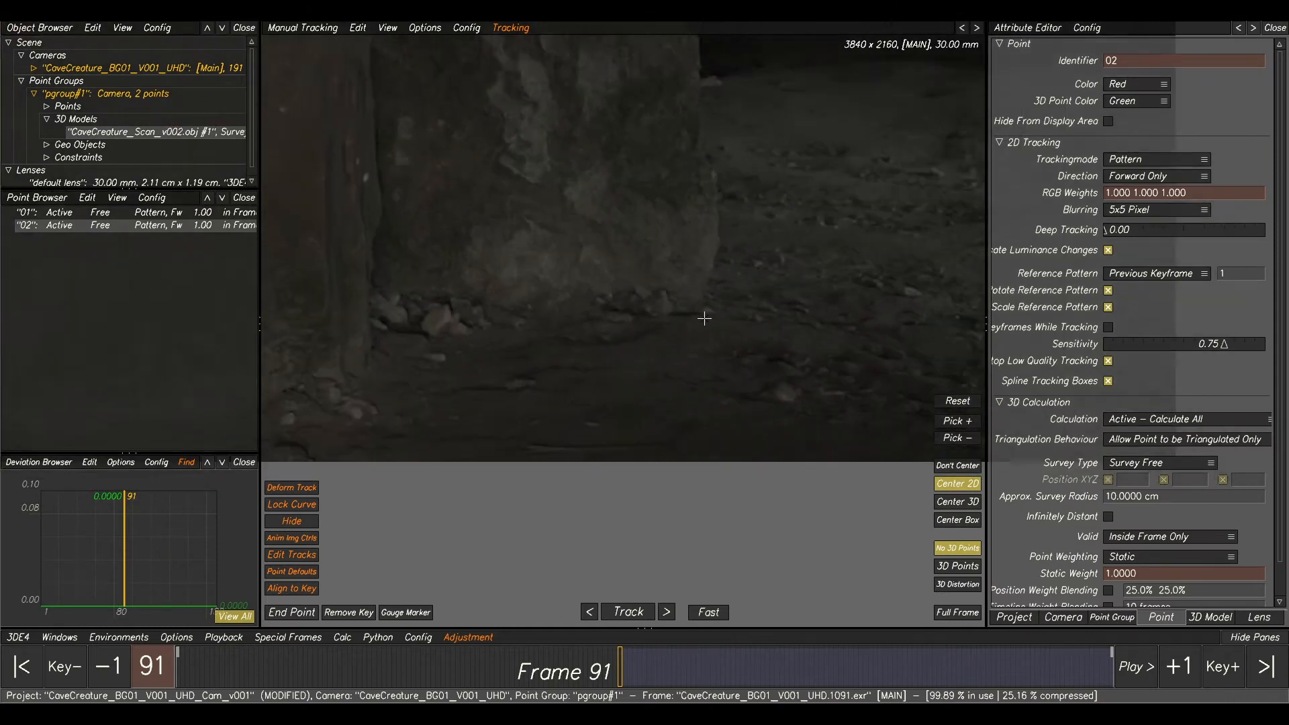
pyautogui.scroll(-1, 705, 319)
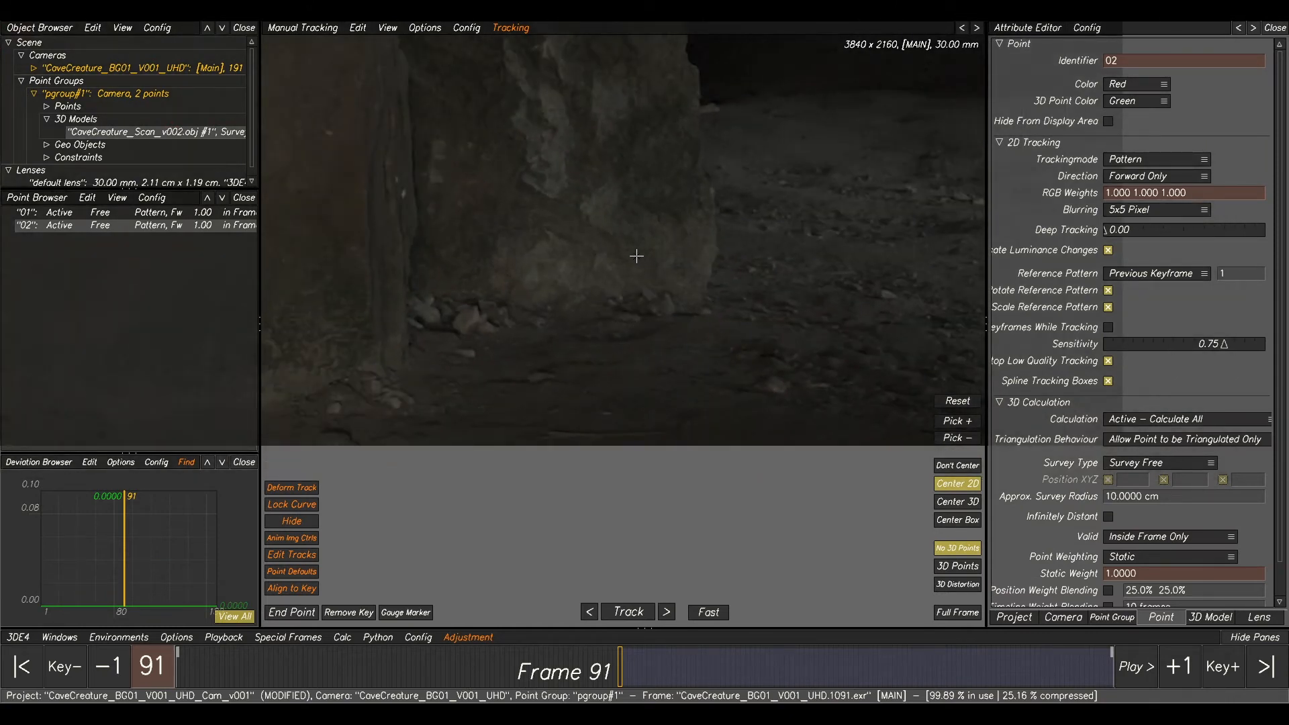
pyautogui.keyDown('ctrl'); pyautogui.click(665, 298); pyautogui.keyUp('ctrl')
# Add a tracking point at the edge of the light patch on the upper left of the middle block's face.
pyautogui.scroll(-3, 662, 289)
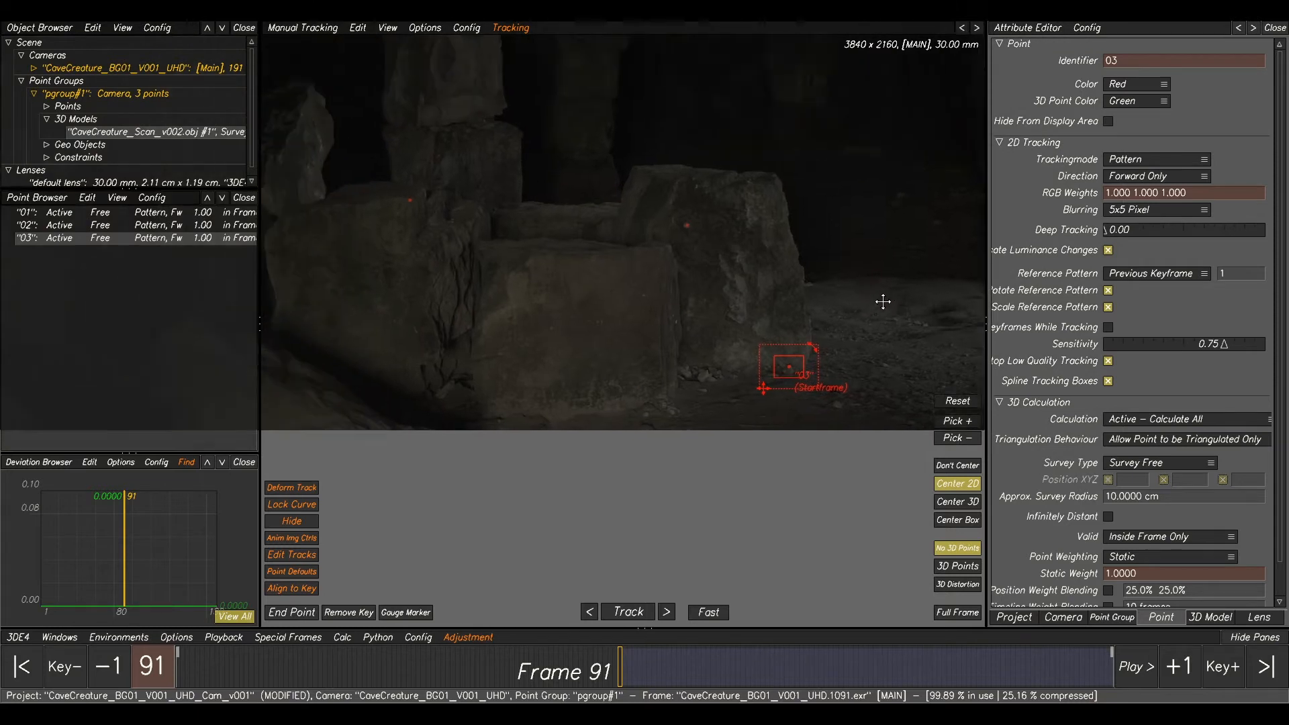
pyautogui.scroll(5, 659, 331)
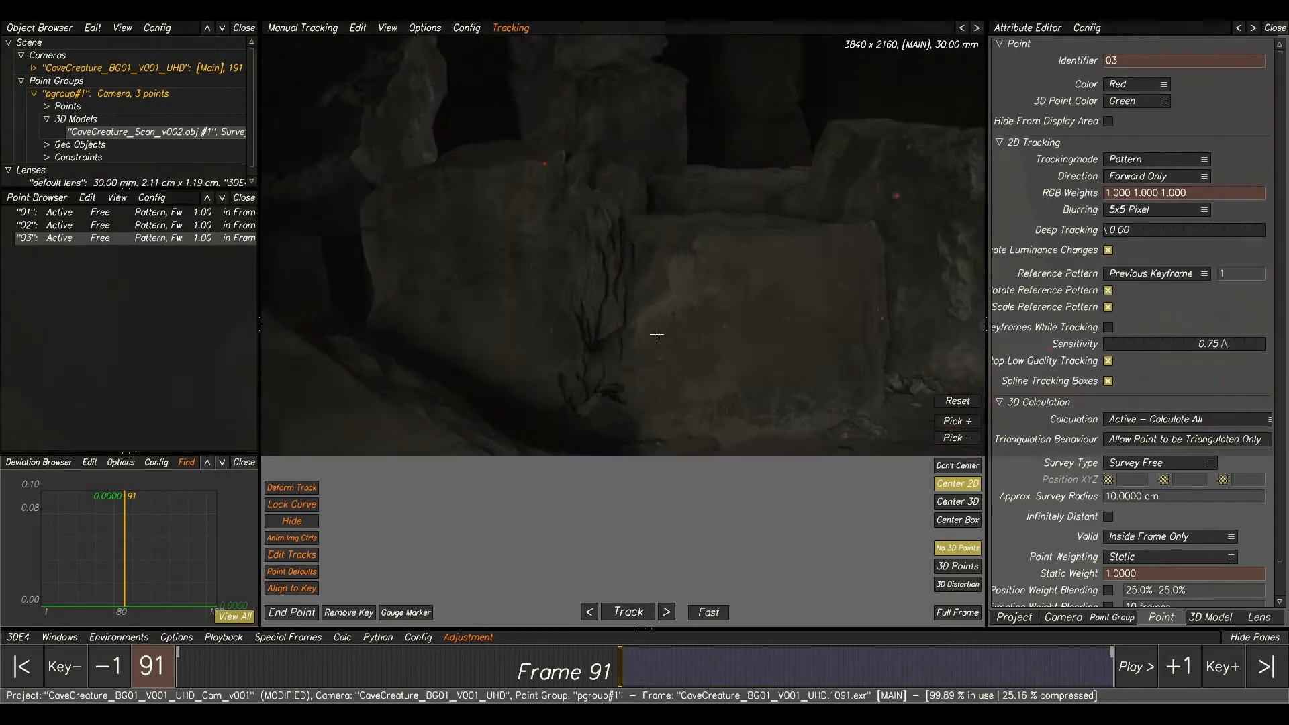
pyautogui.keyDown('ctrl'); pyautogui.click(692, 290); pyautogui.keyUp('ctrl')
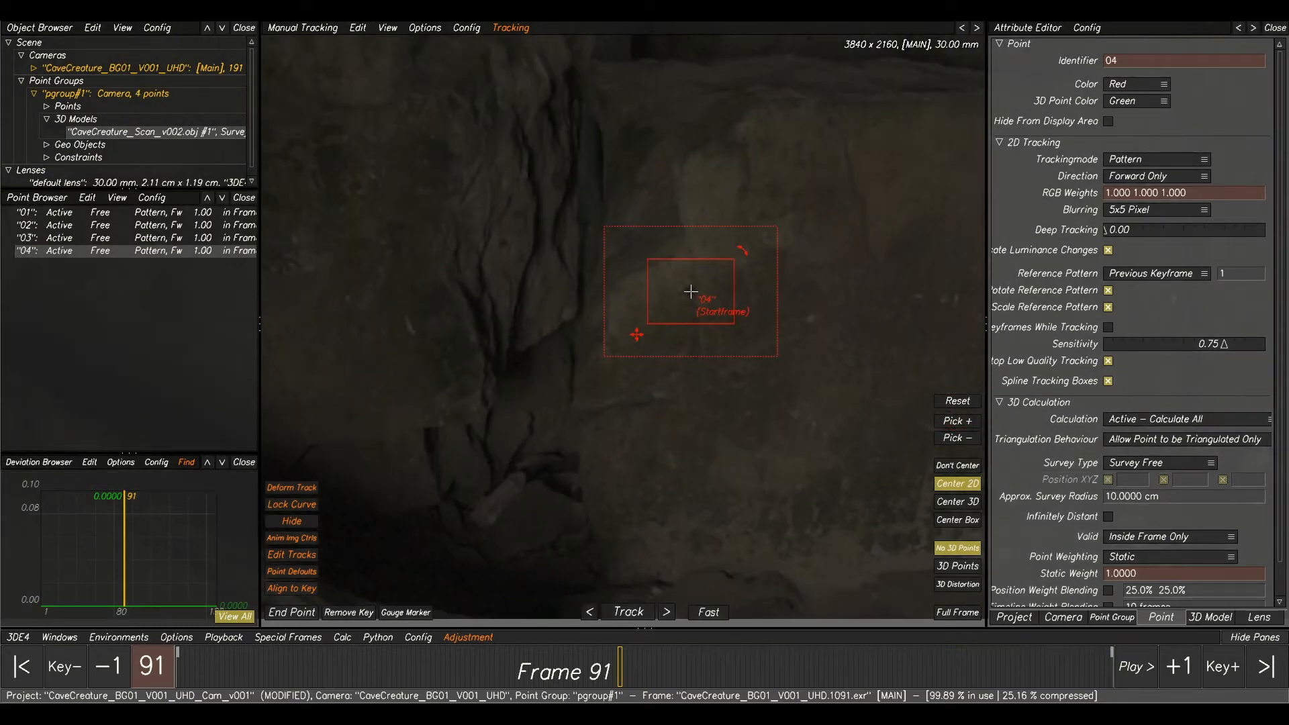
pyautogui.scroll(-4, 698, 302)
pyautogui.scroll(-2, 786, 250)
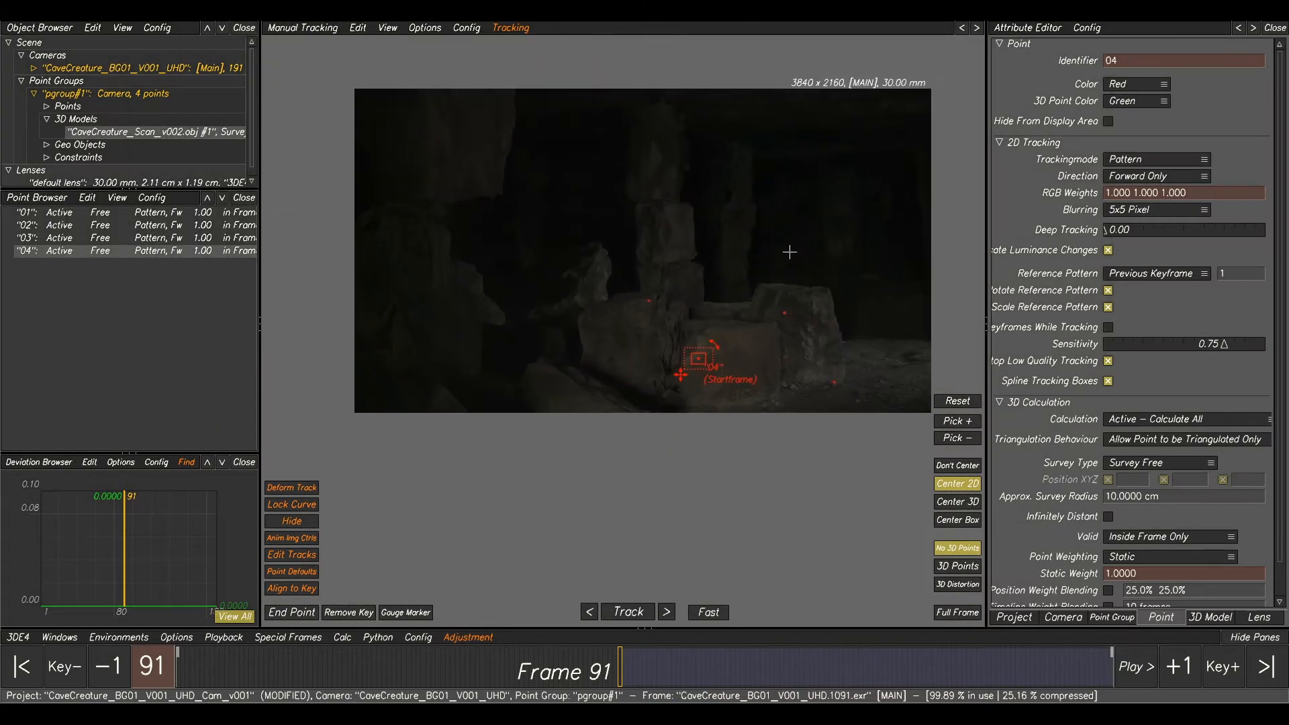
# Compare the plate with the scan around the pillar and add a tracking point on the upper part of its middle stone.
pyautogui.press('F2')
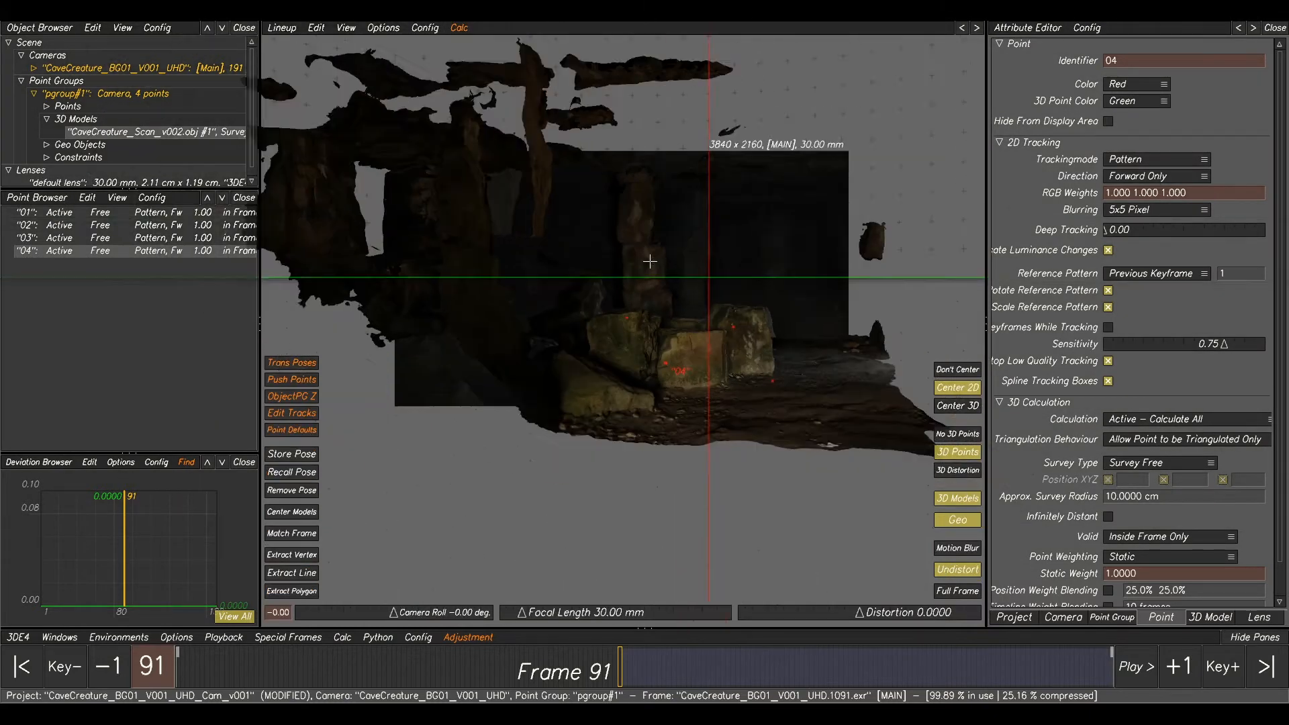
pyautogui.press('F1')
pyautogui.press('F2')
pyautogui.press('F1')
pyautogui.press('F2')
pyautogui.press('F1')
pyautogui.press('F2')
pyautogui.press('F1')
pyautogui.press('F2')
pyautogui.press('F1')
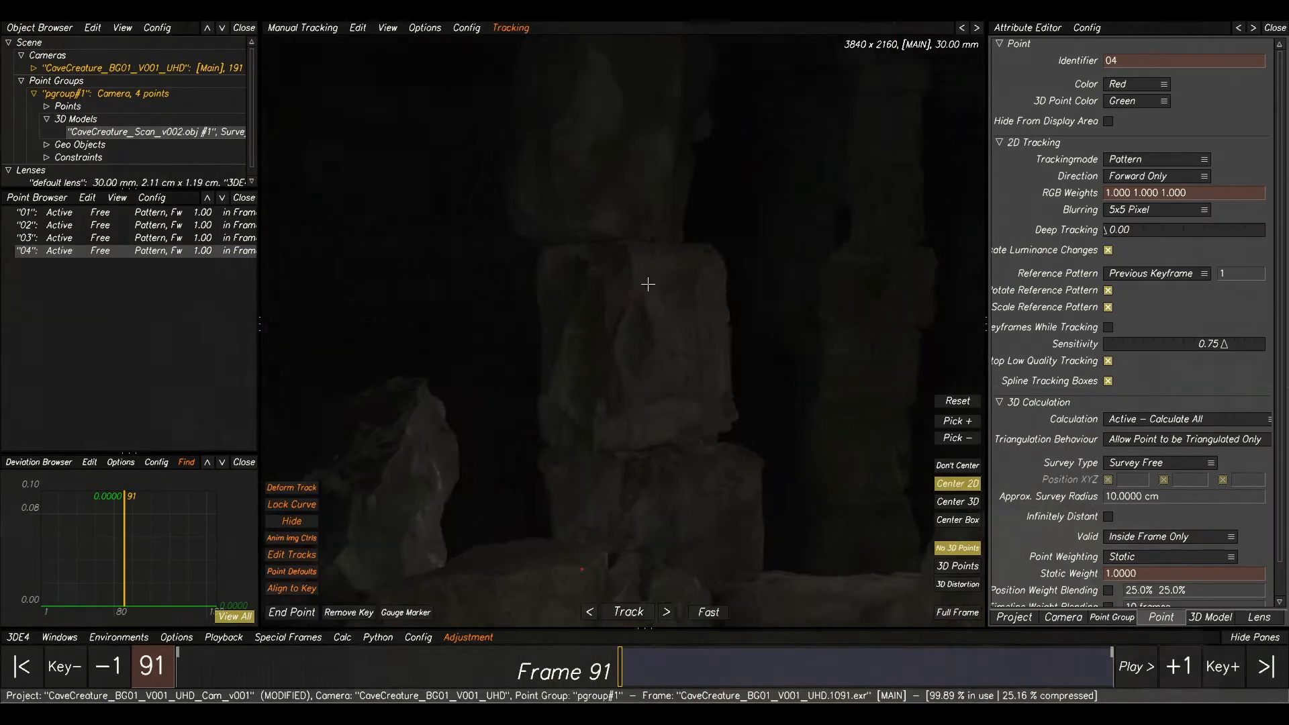
pyautogui.scroll(3, 629, 310)
pyautogui.keyDown('ctrl'); pyautogui.click(635, 307); pyautogui.keyUp('ctrl')
# Check the plate against the scan and add a tracking point at the lower left of the upright rock behind the left block.
pyautogui.scroll(-3, 641, 323)
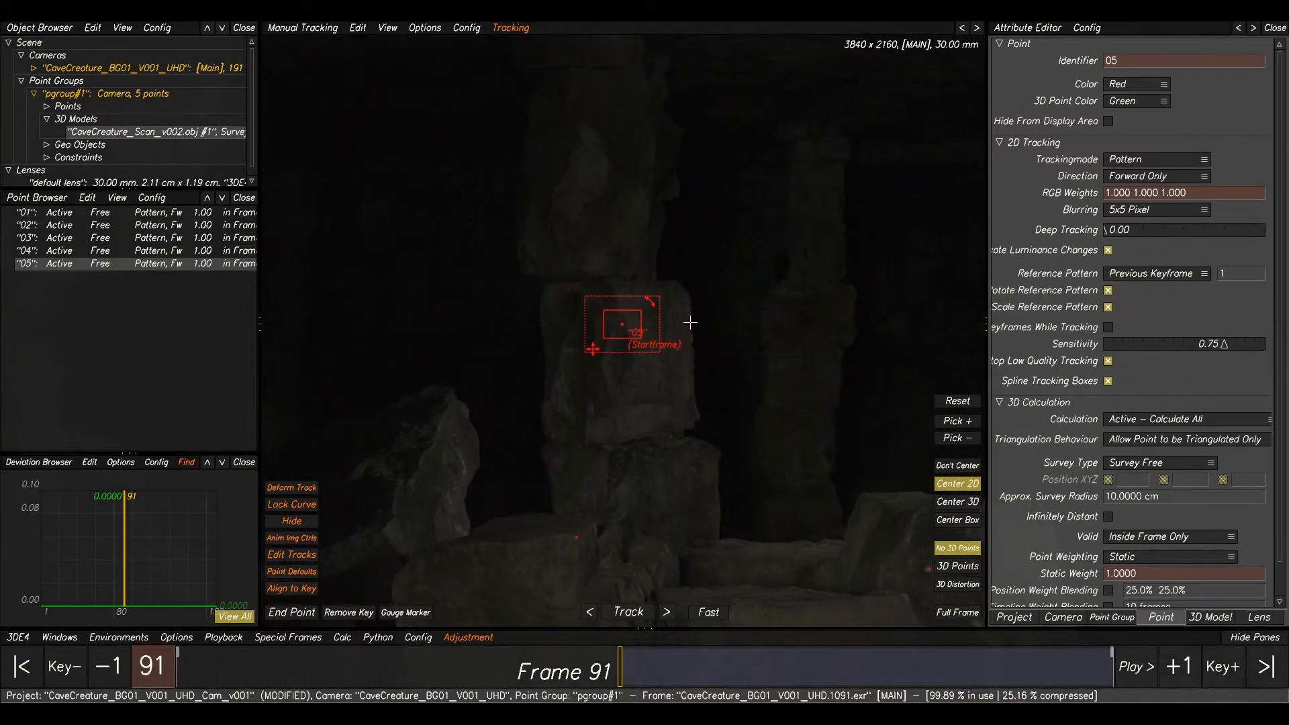
pyautogui.press('F2')
pyautogui.press('F1')
pyautogui.press('F2')
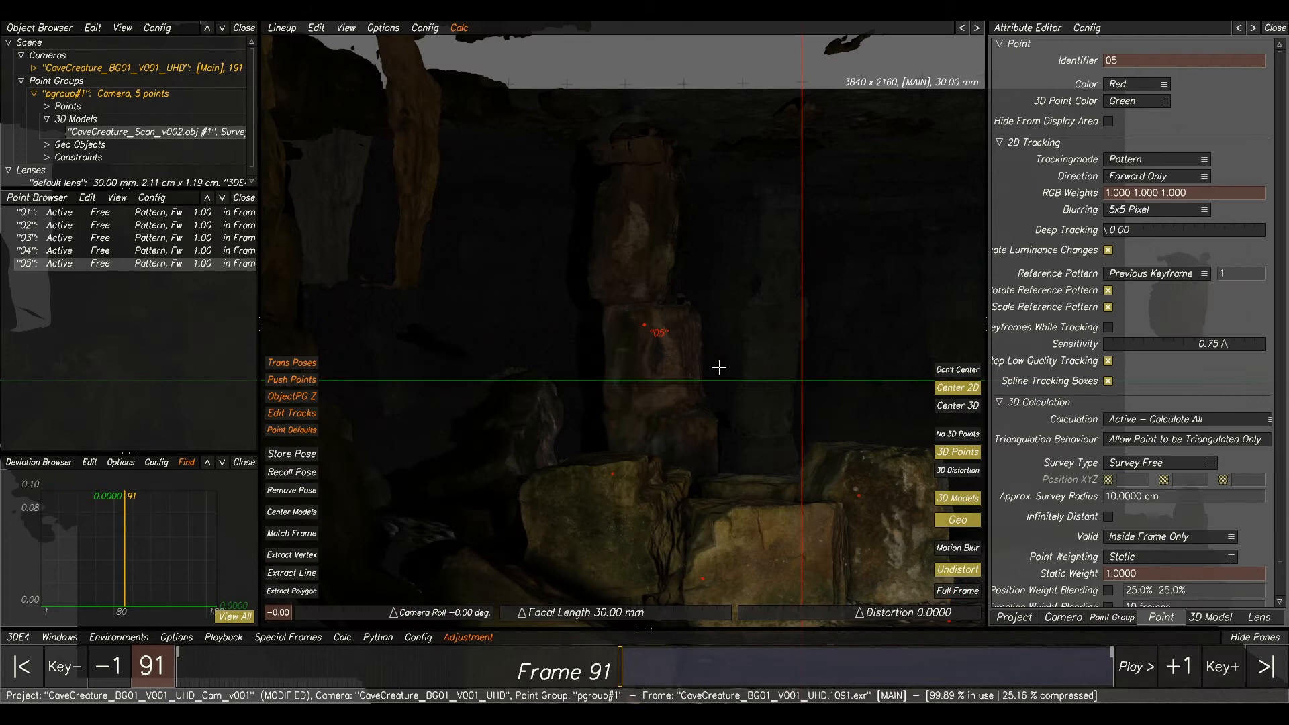
pyautogui.press('F1')
pyautogui.press('F2')
pyautogui.press('F1')
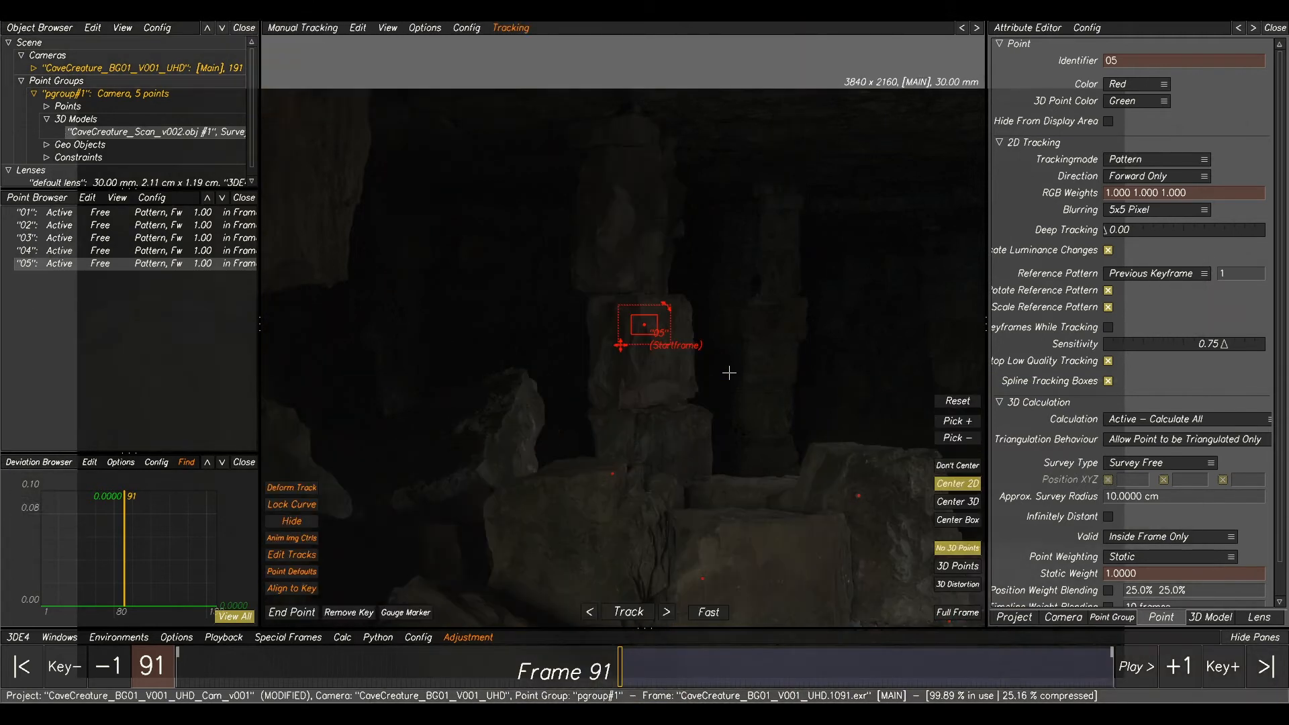
pyautogui.moveTo(729, 368); pyautogui.dragTo(785, 271, button='middle')
pyautogui.press('F2')
pyautogui.press('F1')
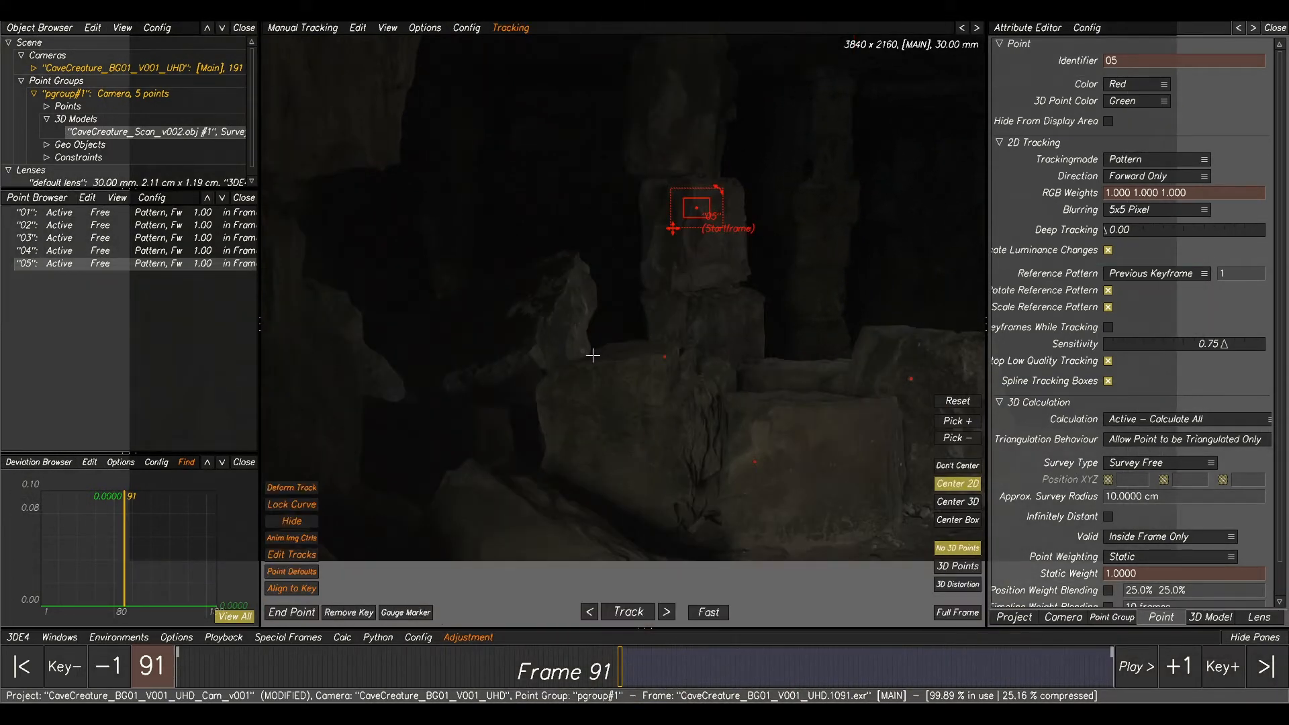
pyautogui.scroll(3, 564, 354)
pyautogui.keyDown('ctrl'); pyautogui.click(524, 337); pyautogui.keyUp('ctrl')
# Add a tracking point at the upper tip of the slanted foreground block after comparing it with the scan.
pyautogui.scroll(-3, 524, 337)
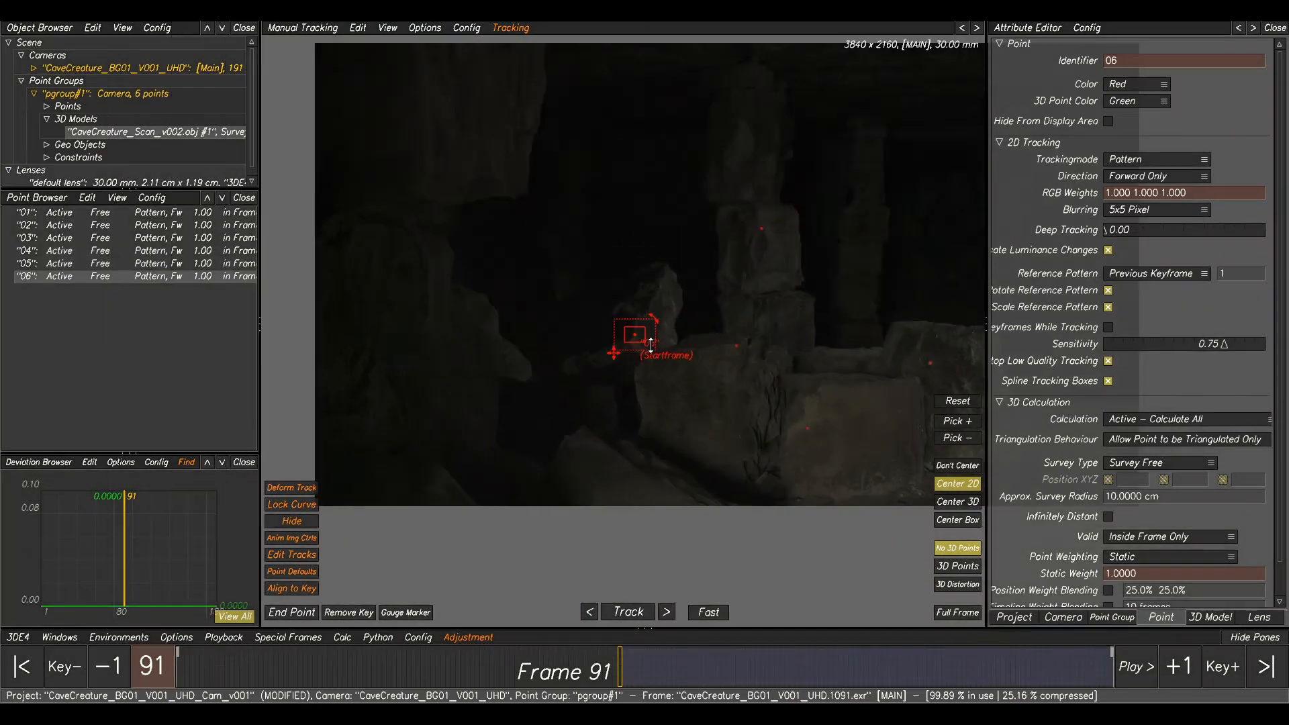
pyautogui.press('F2')
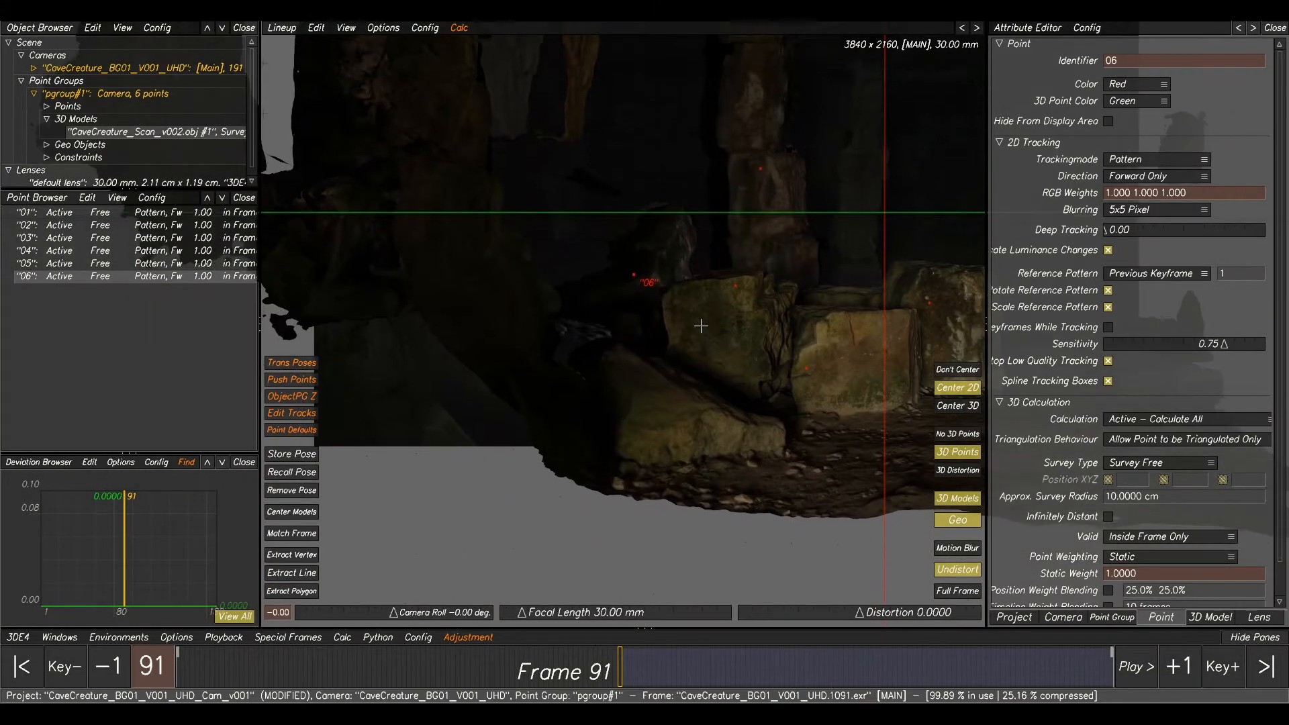
pyautogui.press('F1')
pyautogui.press('F2')
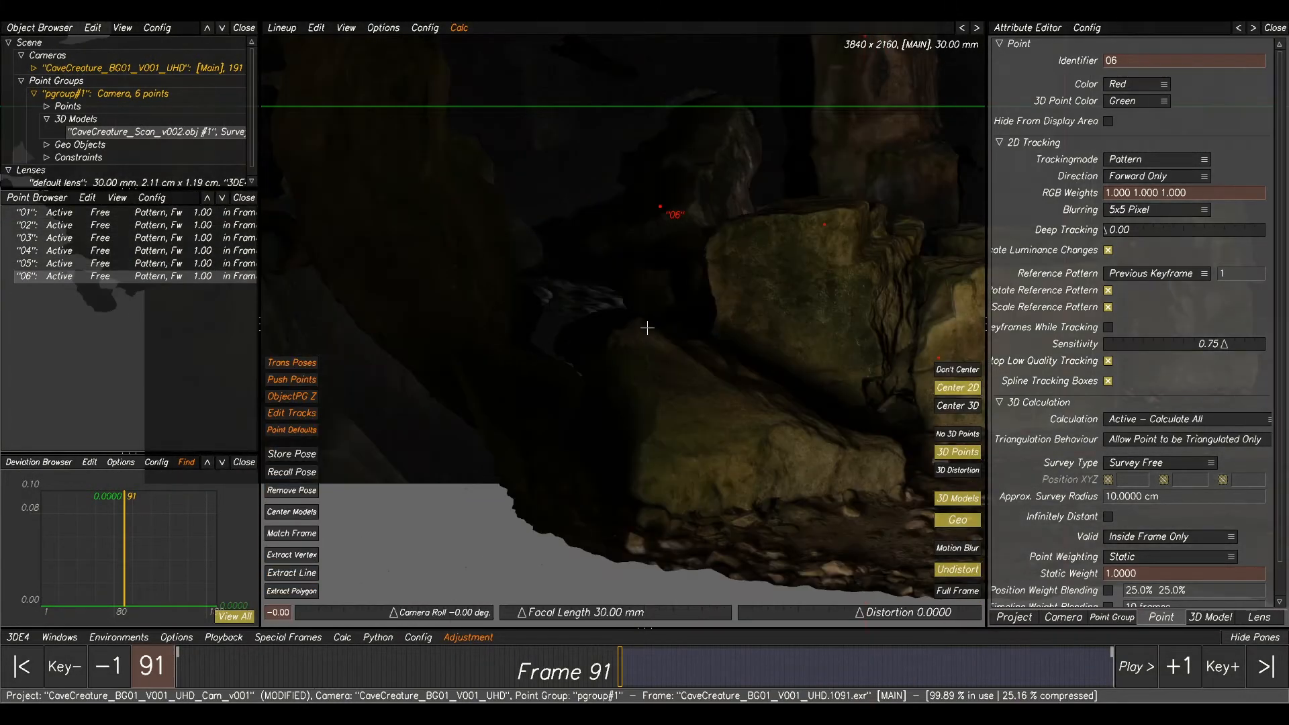
pyautogui.press('F1')
pyautogui.keyDown('ctrl'); pyautogui.click(575, 358); pyautogui.keyUp('ctrl')
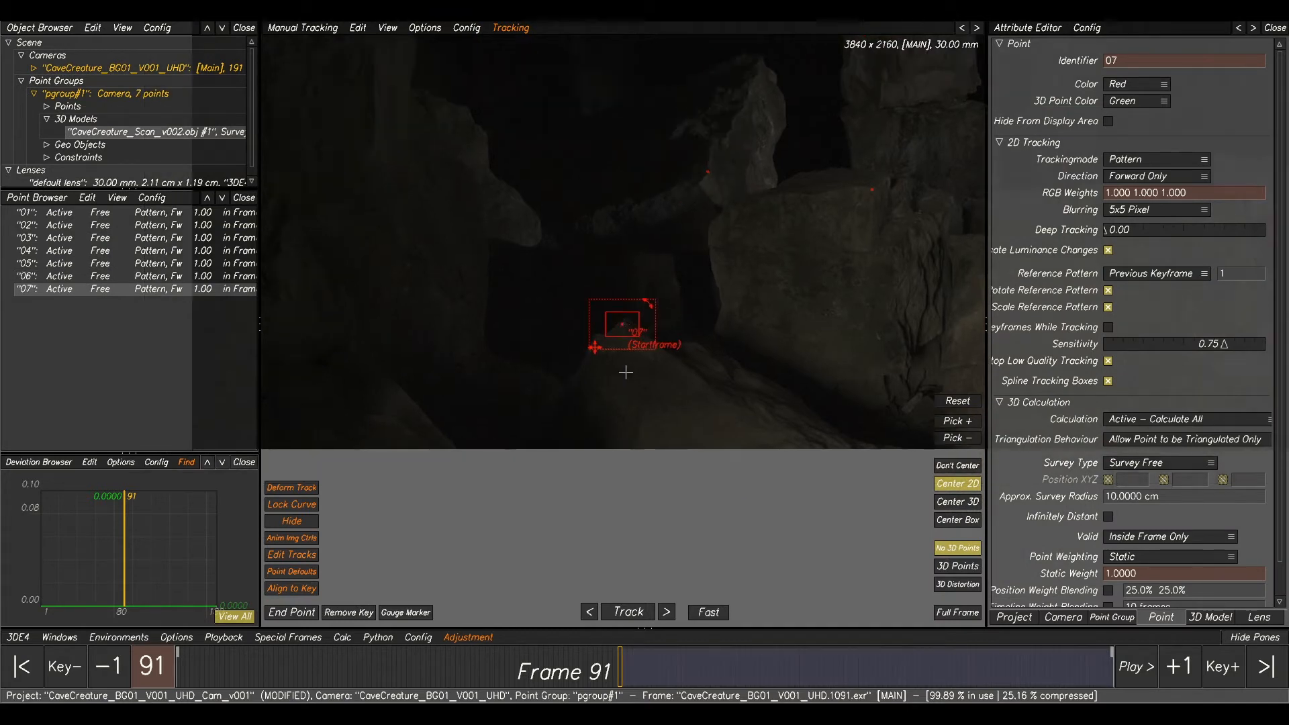
# Compare the plate and the textured scan around the blocks and the ground for further shared features.
pyautogui.scroll(-5, 713, 366)
pyautogui.press('F2')
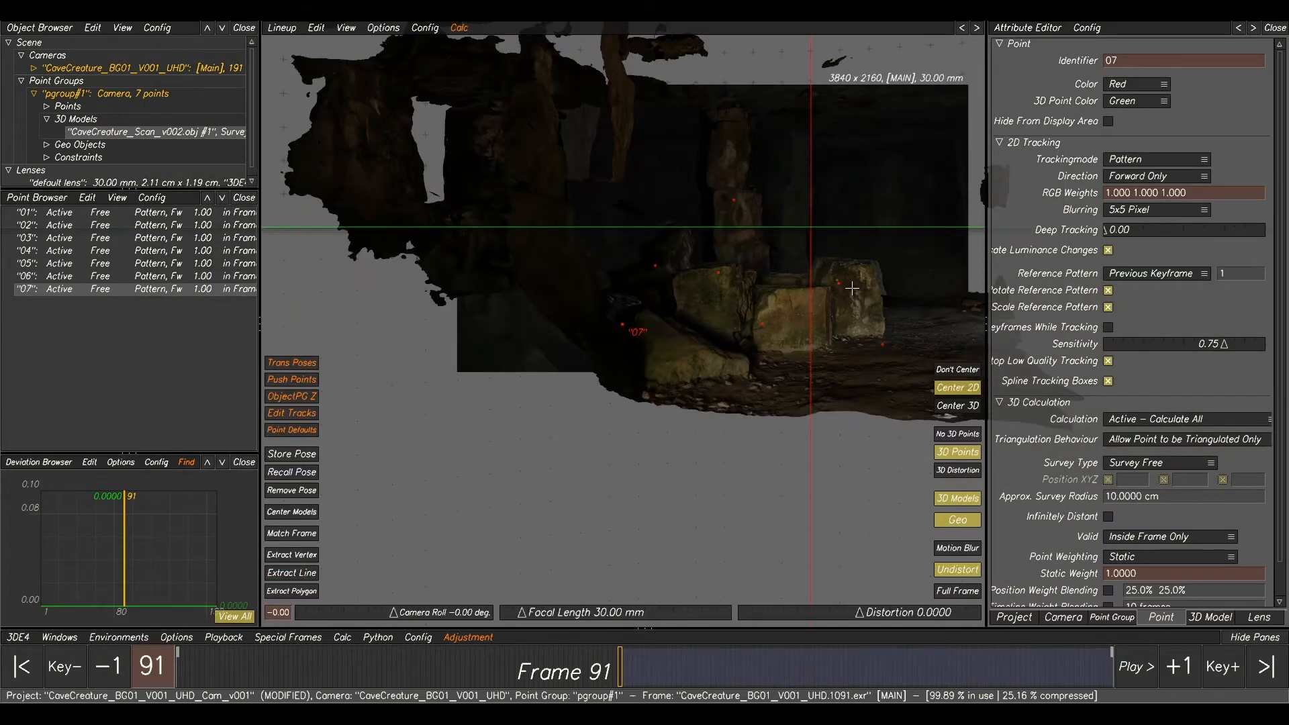
pyautogui.press('F1')
pyautogui.press('F2')
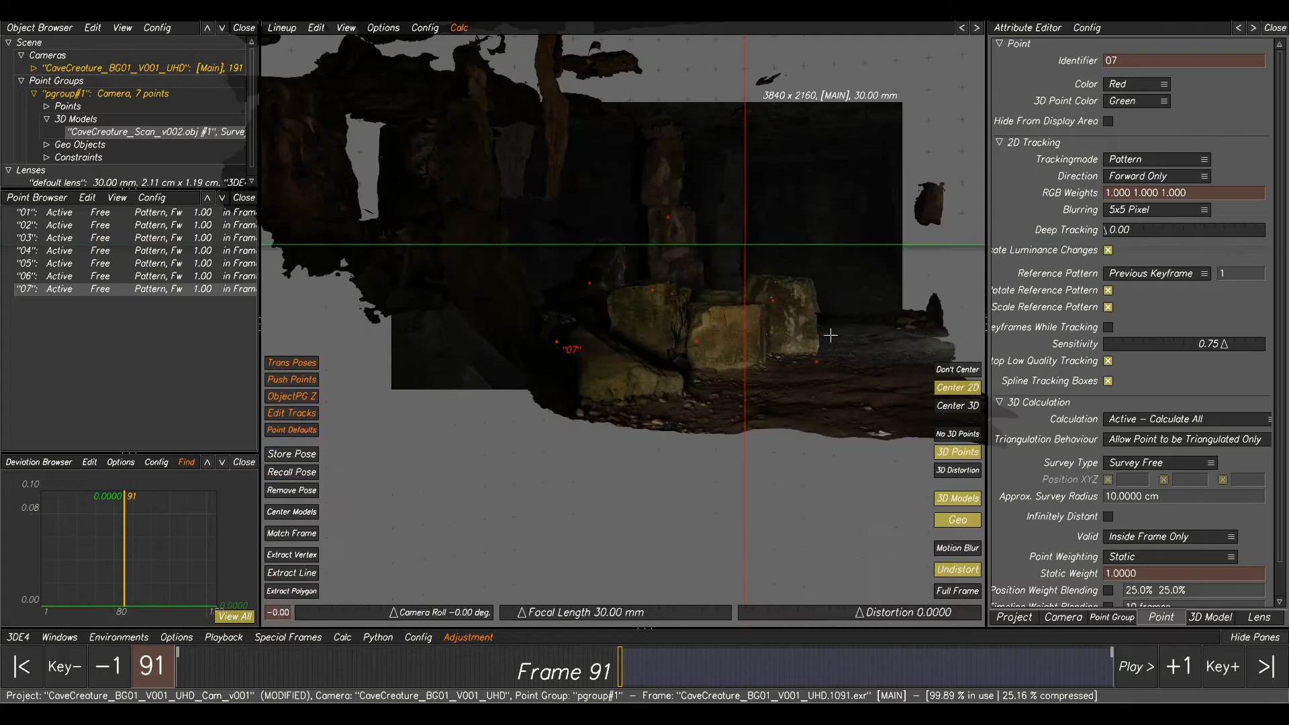
pyautogui.press('F1')
pyautogui.scroll(5, 832, 335)
pyautogui.press('F2')
pyautogui.press('F1')
pyautogui.press('F2')
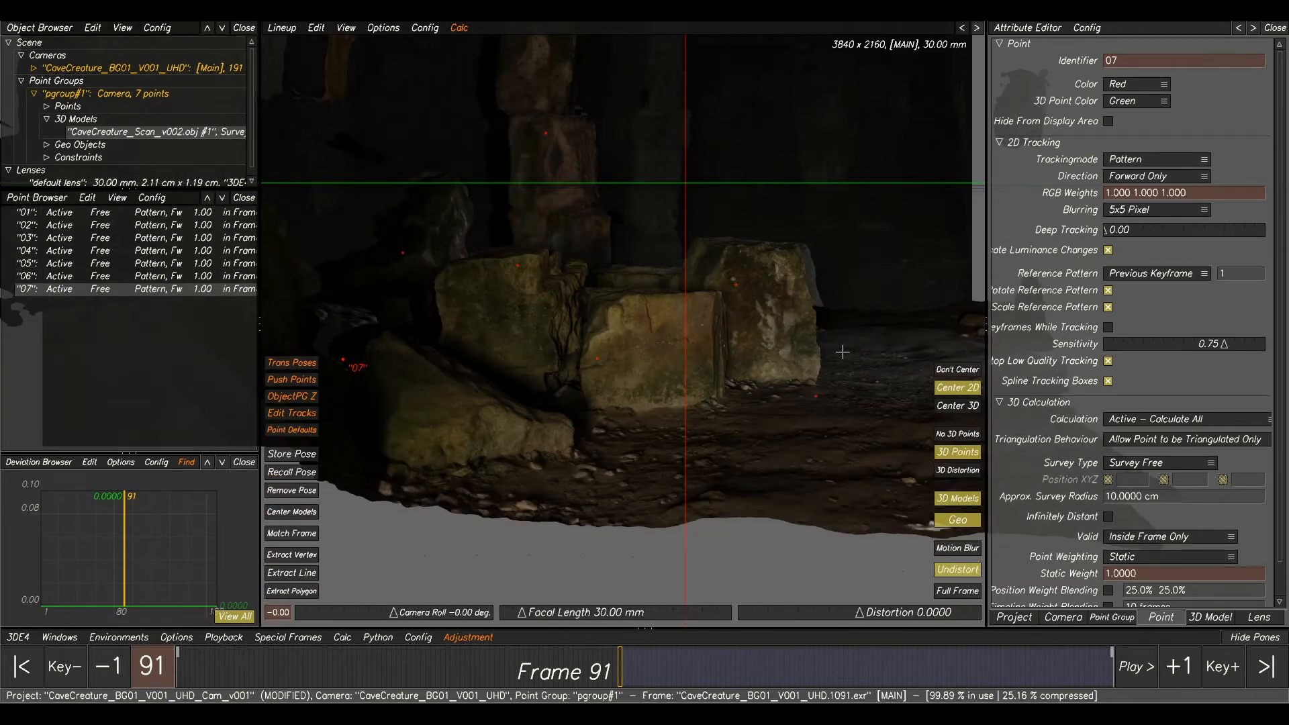
pyautogui.press('F1')
pyautogui.press('F2')
# Match the low rear slab between the blocks against the scan and add a tracking point on its face.
pyautogui.scroll(4, 633, 287)
pyautogui.press('F1')
pyautogui.press('F2')
pyautogui.press('F1')
pyautogui.press('F2')
pyautogui.press('F1')
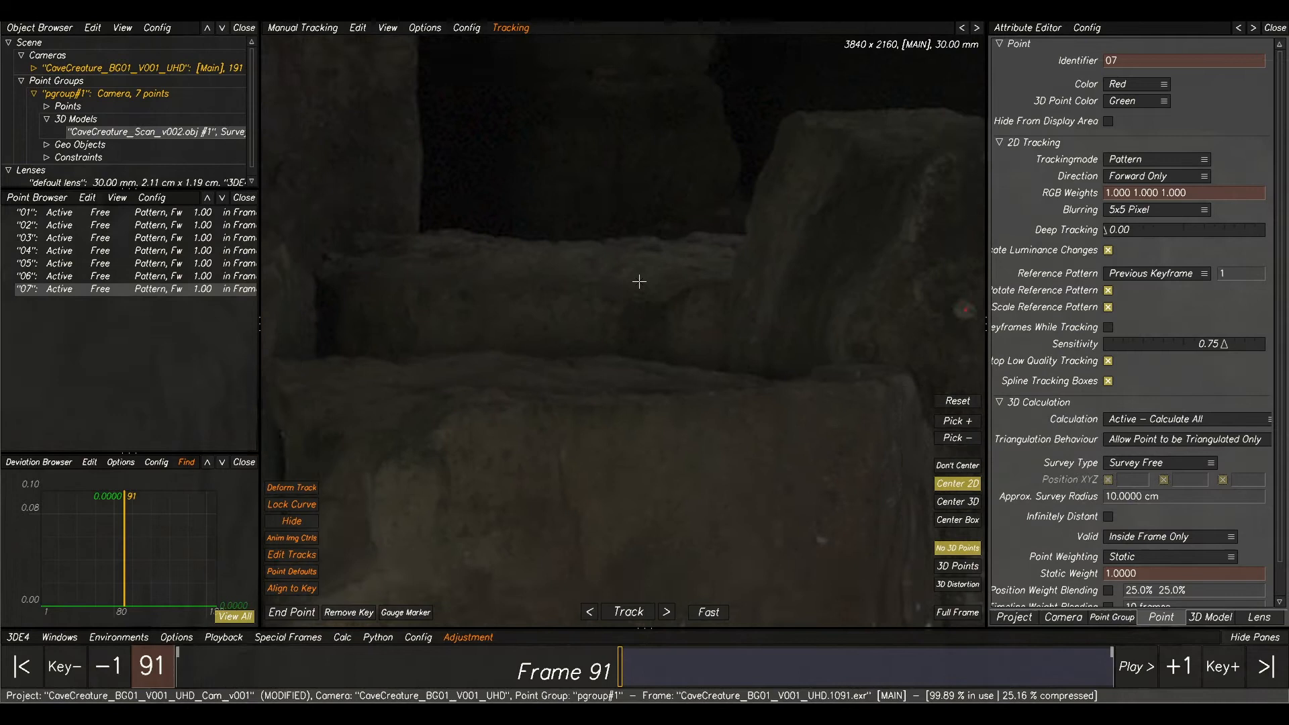
pyautogui.keyDown('ctrl'); pyautogui.click(604, 305); pyautogui.keyUp('ctrl')
pyautogui.scroll(-1, 692, 317)
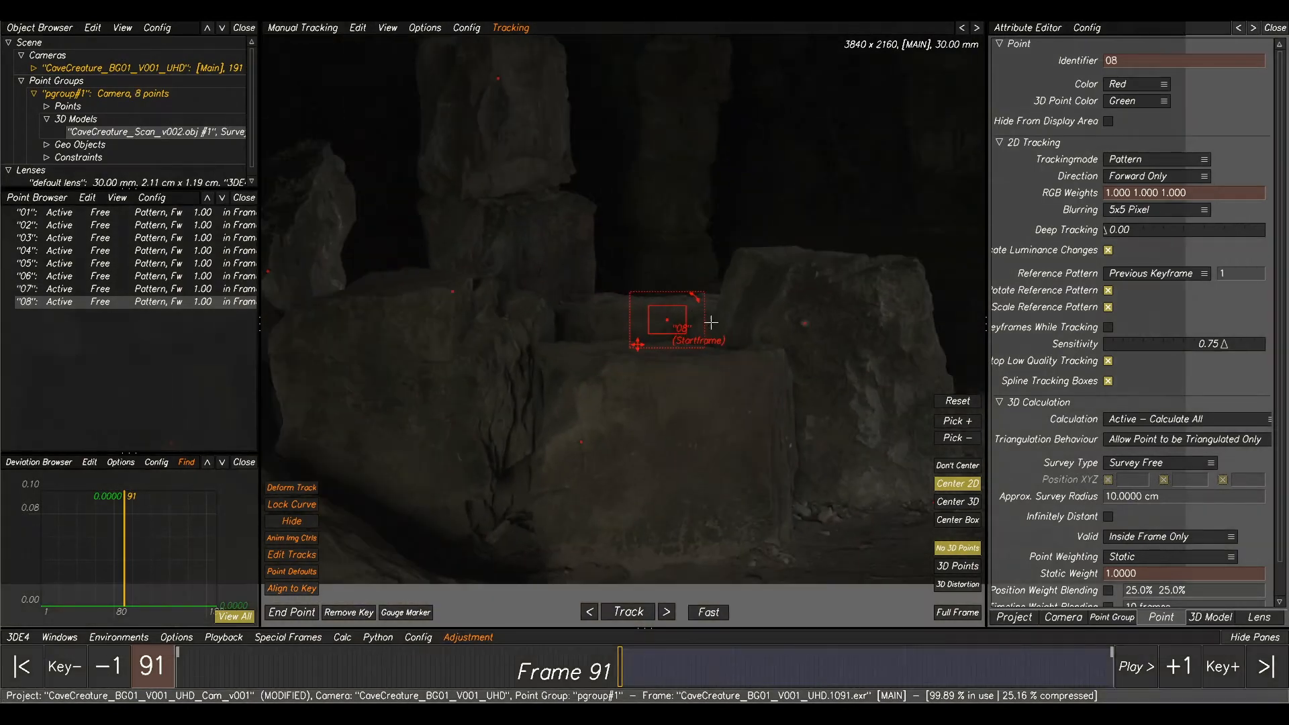
# Give point 01 a survey position by extracting the scan polygon at the white spot on the rightmost block.
pyautogui.click(126, 213)
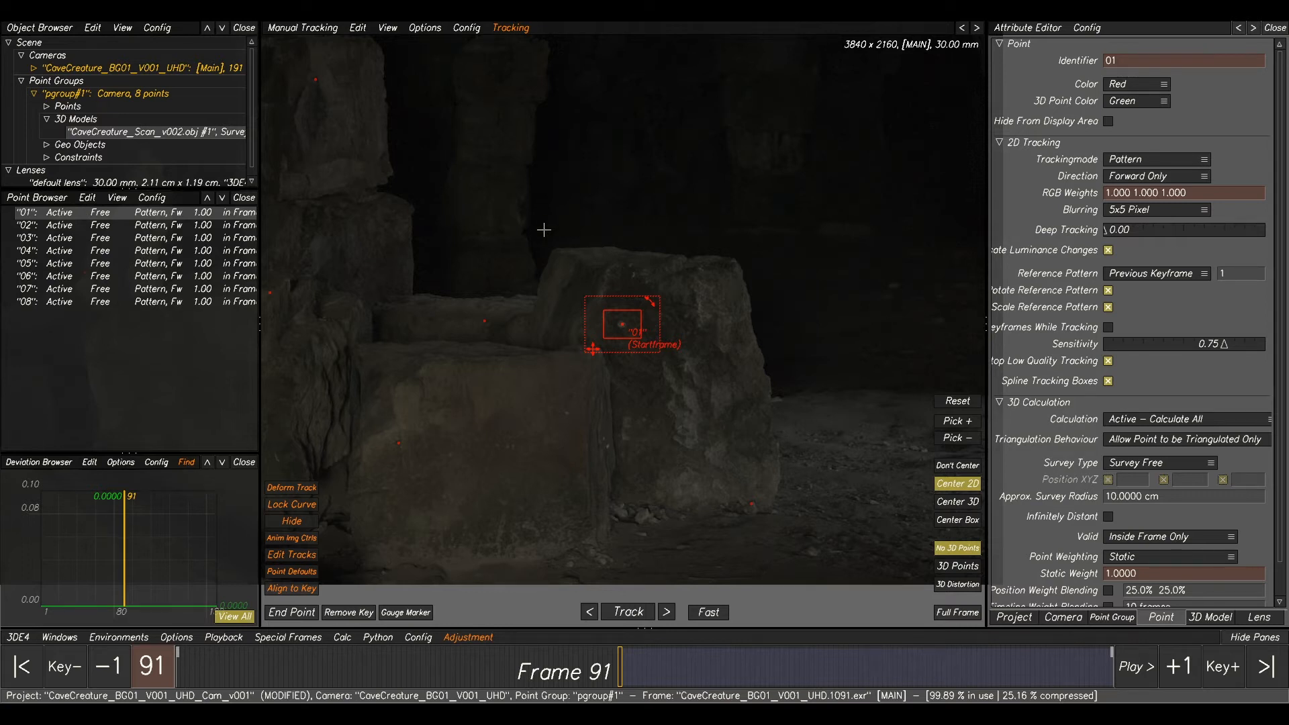
pyautogui.press('F2')
pyautogui.scroll(3, 656, 359)
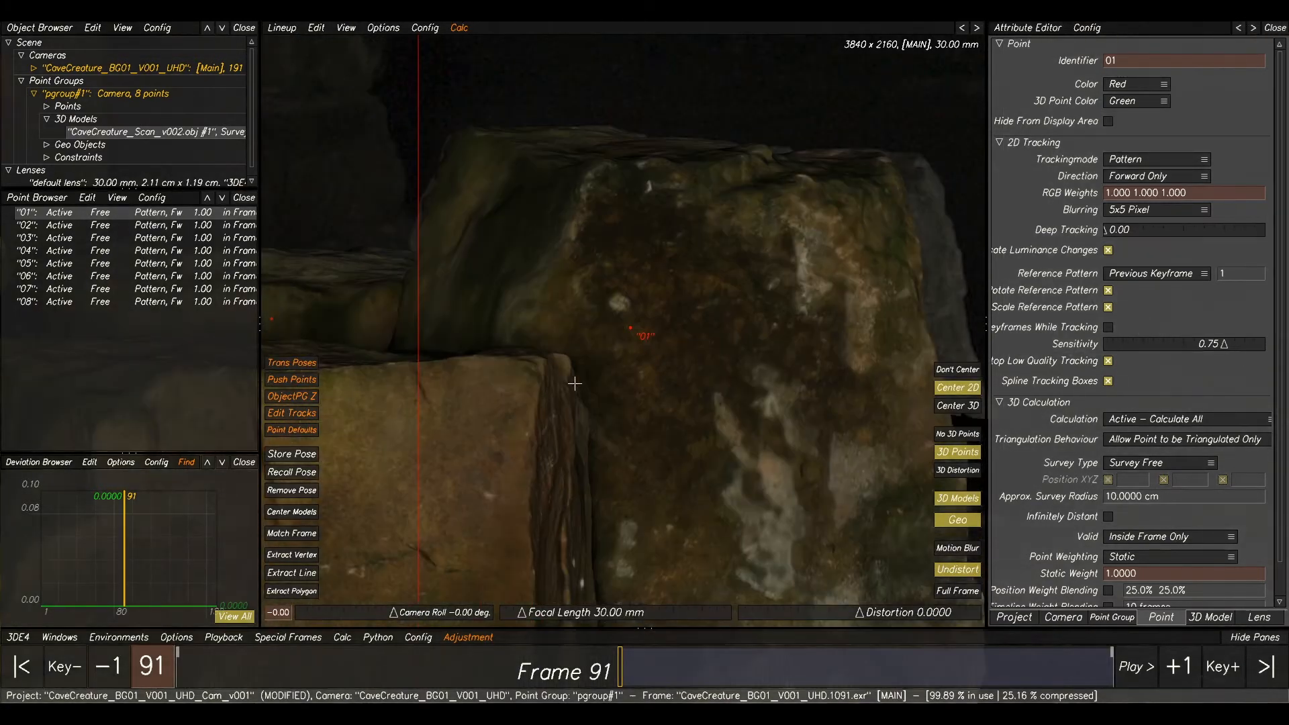
pyautogui.click(302, 592)
pyautogui.click(618, 303)
pyautogui.scroll(-3, 640, 340)
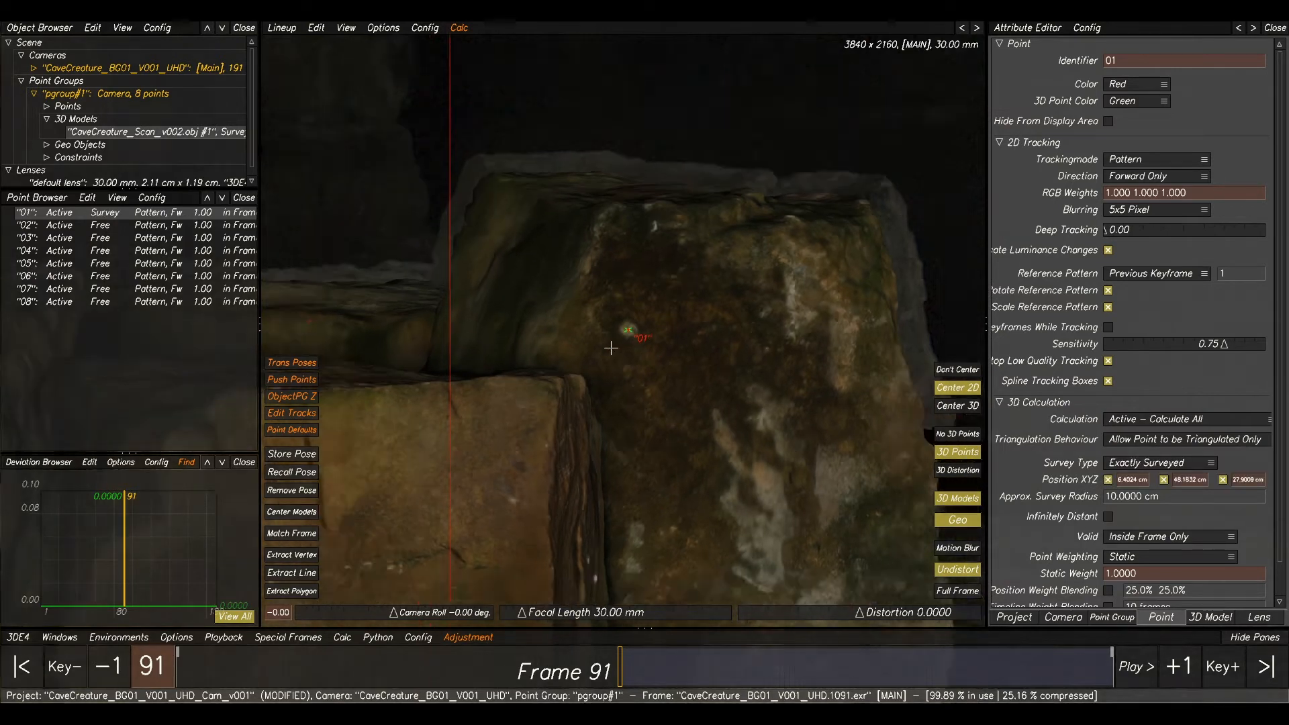
# Give point 02 a survey position by extracting the scan polygon at the left block's upper right corner.
pyautogui.click(96, 228)
pyautogui.press('F1')
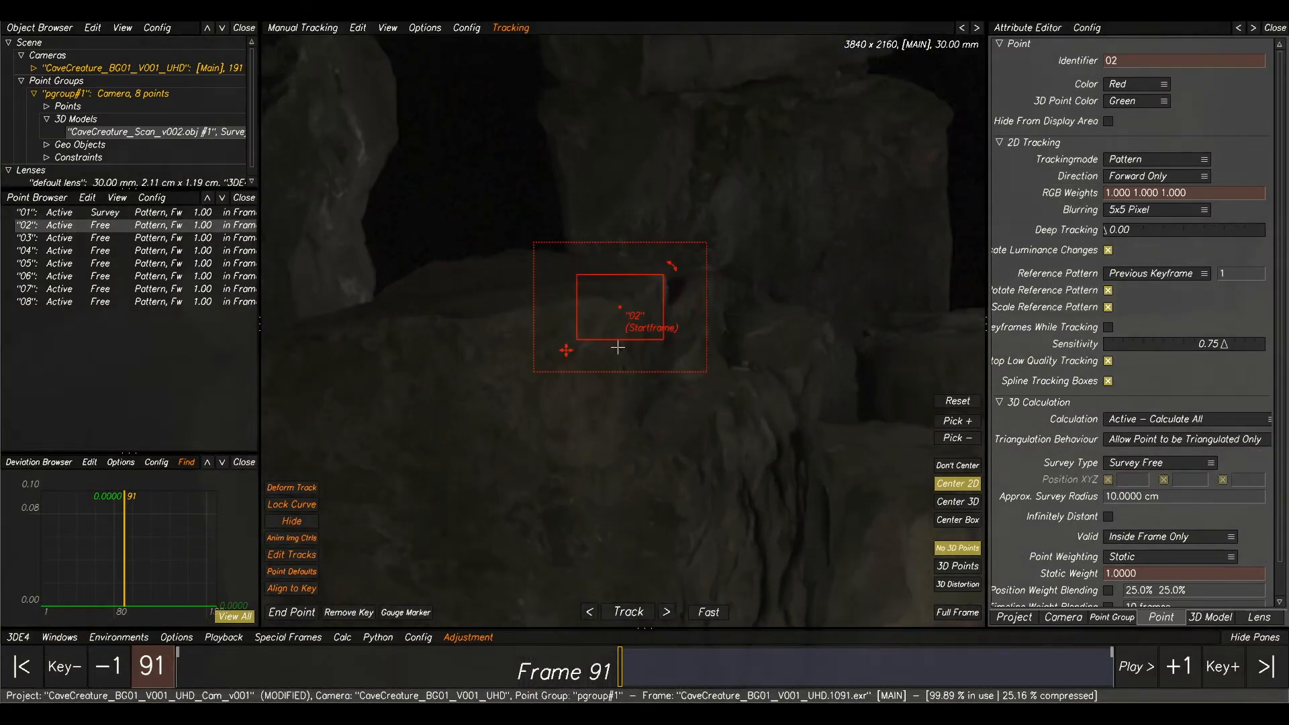
pyautogui.scroll(3, 618, 347)
pyautogui.press('F5')
pyautogui.press('F2')
pyautogui.scroll(4, 660, 303)
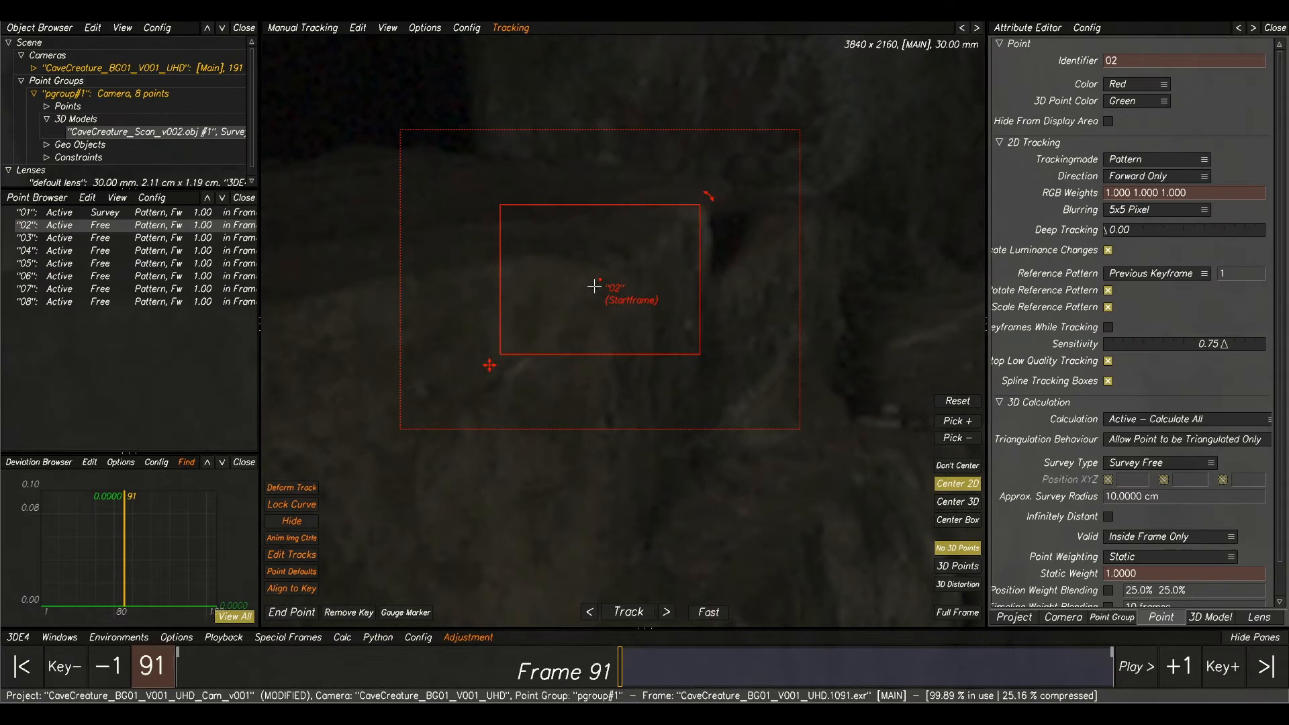
pyautogui.press('F2')
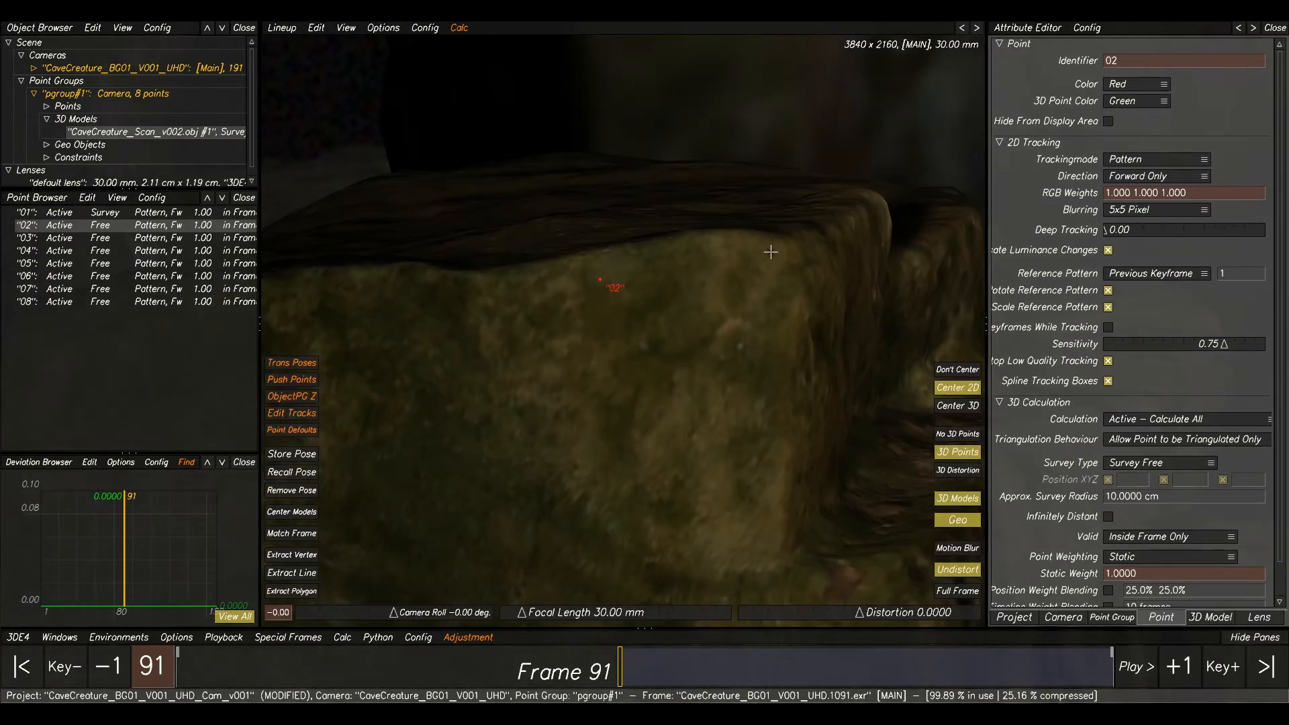
pyautogui.click(312, 597)
pyautogui.click(782, 247)
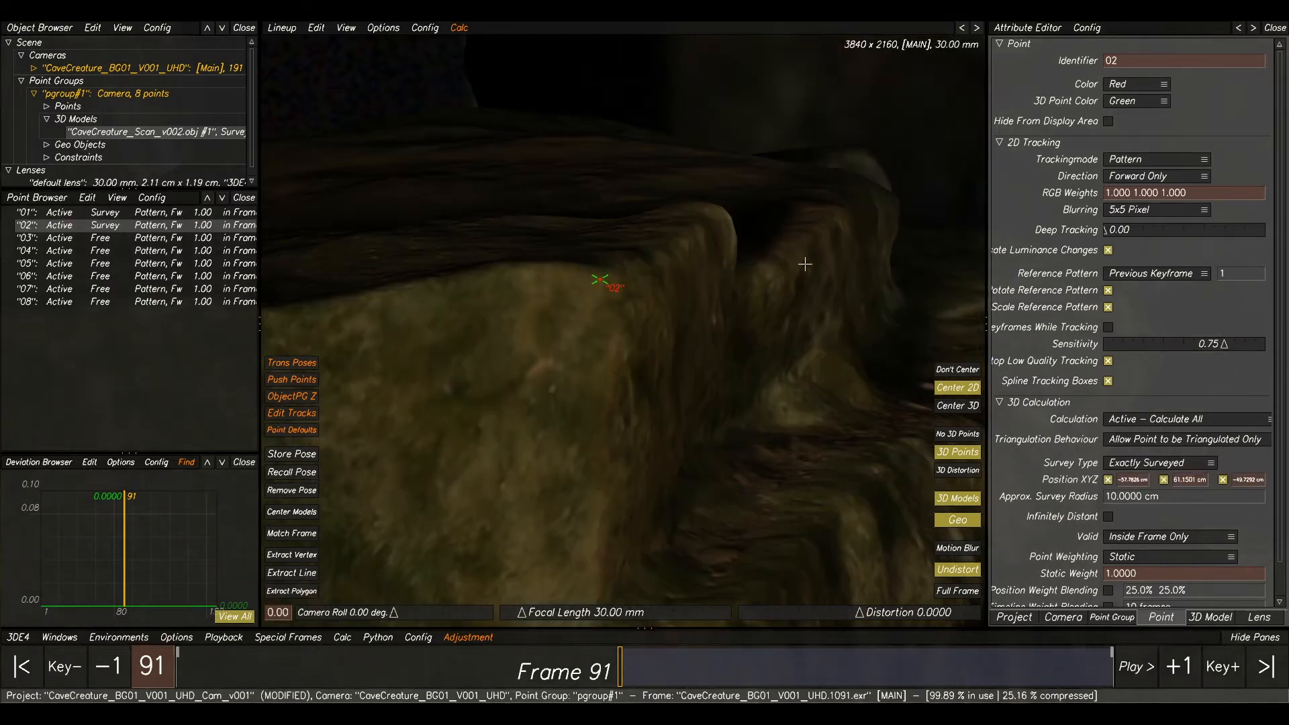
# Compare point 03 between plate and textured scan, and move it from the ground stone up onto the rightmost block's lower right face.
pyautogui.click(104, 241)
pyautogui.press('F1')
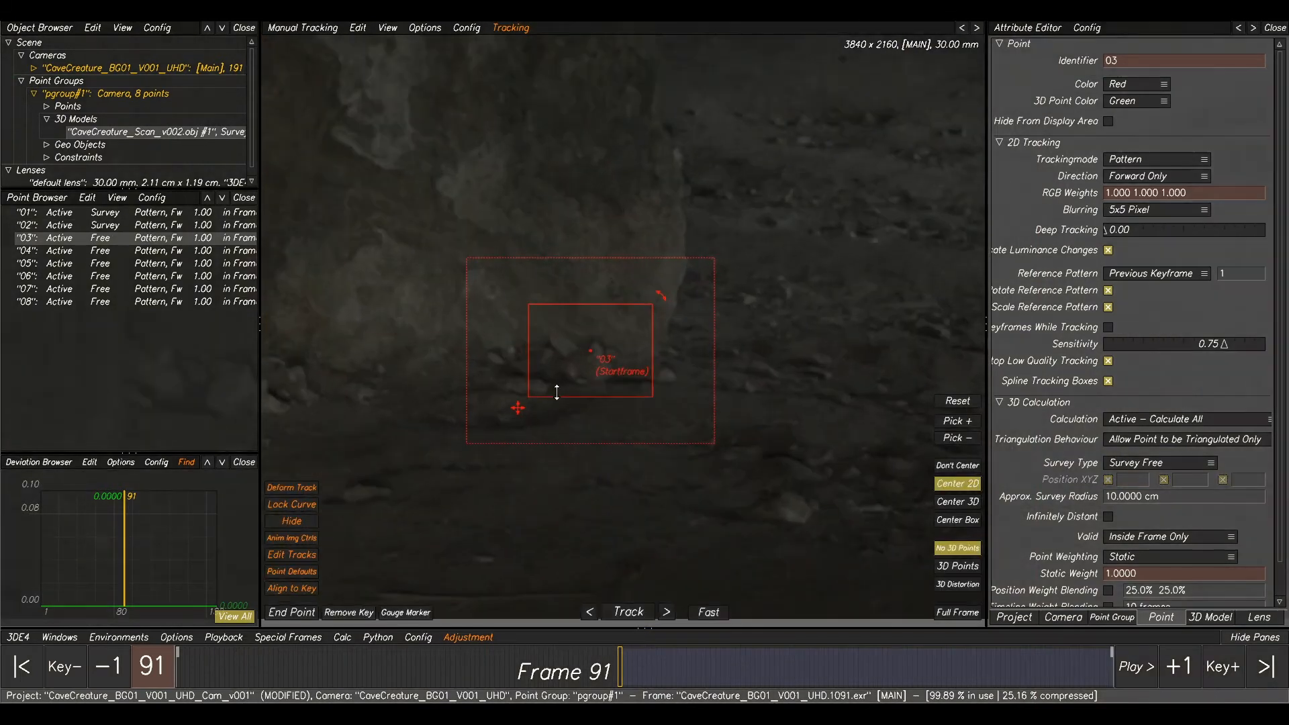
pyautogui.scroll(1, 564, 369)
pyautogui.scroll(-3, 586, 358)
pyautogui.press('F5')
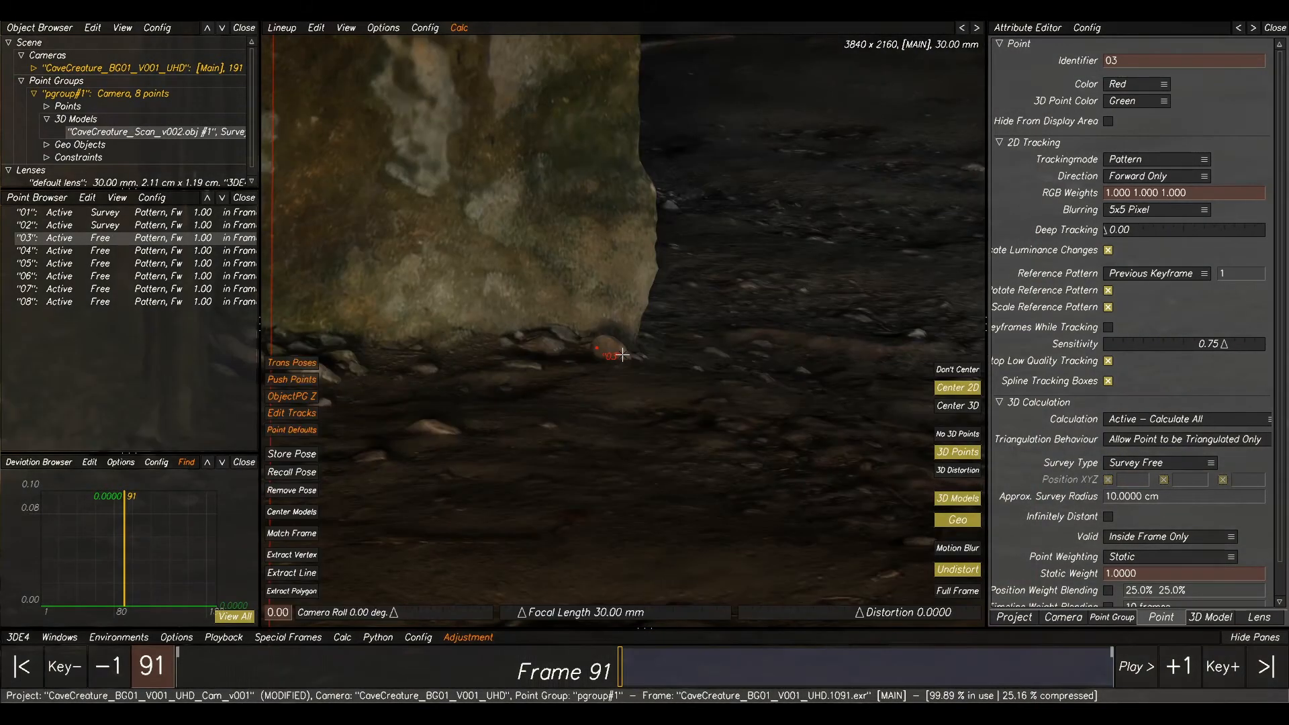
pyautogui.press('F1')
pyautogui.press('F5')
pyautogui.press('F1')
pyautogui.press('F5')
pyautogui.press('F1')
pyautogui.press('F5')
pyautogui.press('F1')
pyautogui.press('F5')
pyautogui.press('F1')
pyautogui.press('F5')
pyautogui.press('F1')
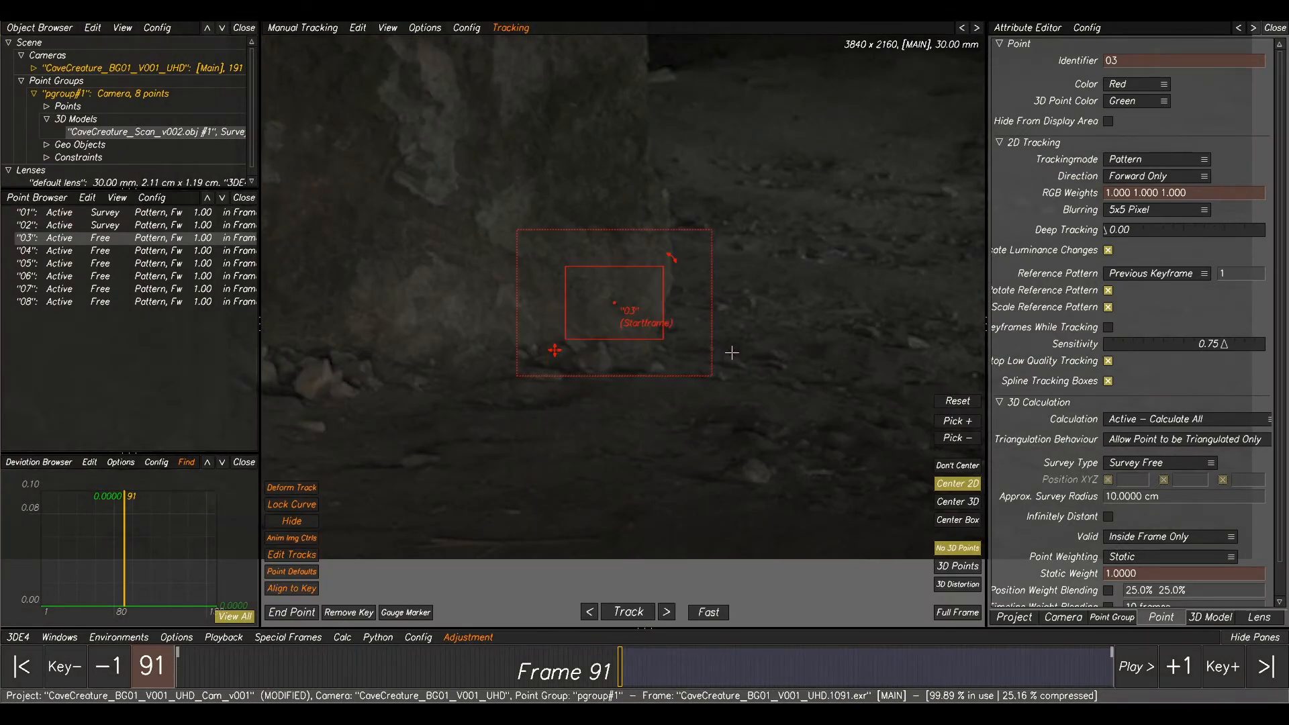
pyautogui.press('F5')
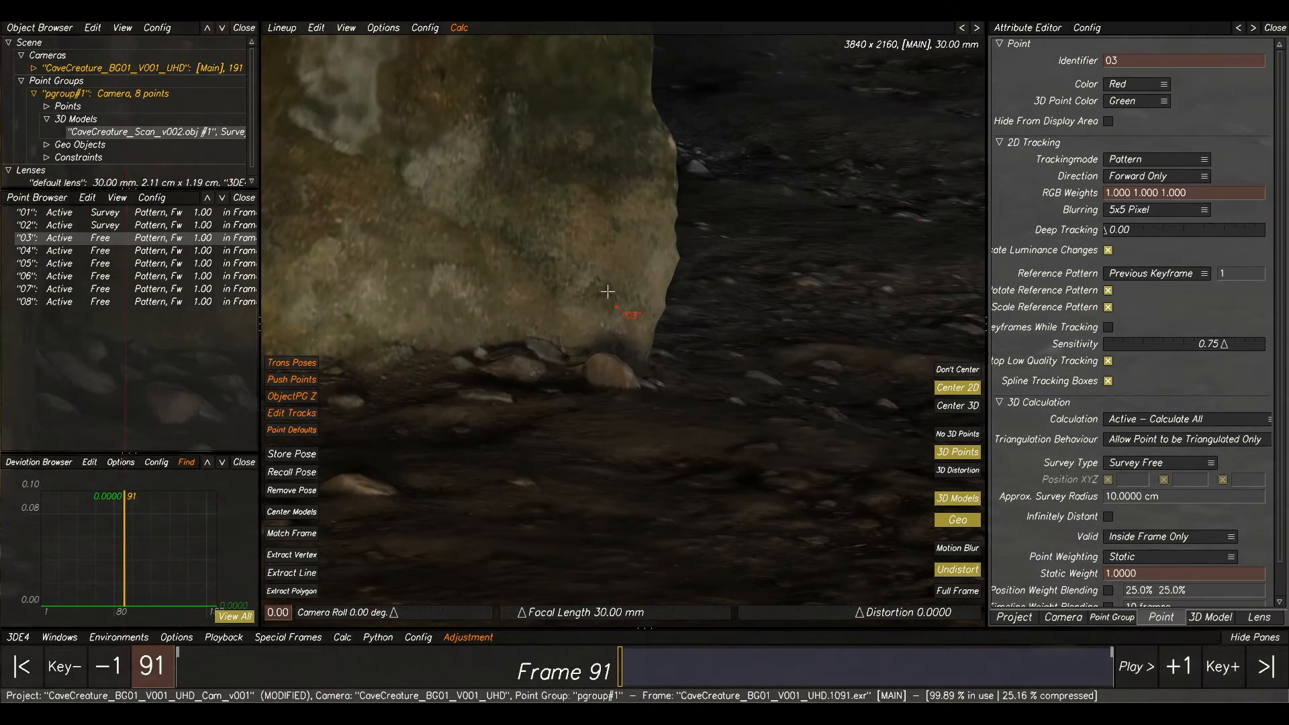
# Give point 03 a survey position by extracting the scan polygon near the rightmost block's lower right corner.
pyautogui.click(282, 595)
pyautogui.click(598, 289)
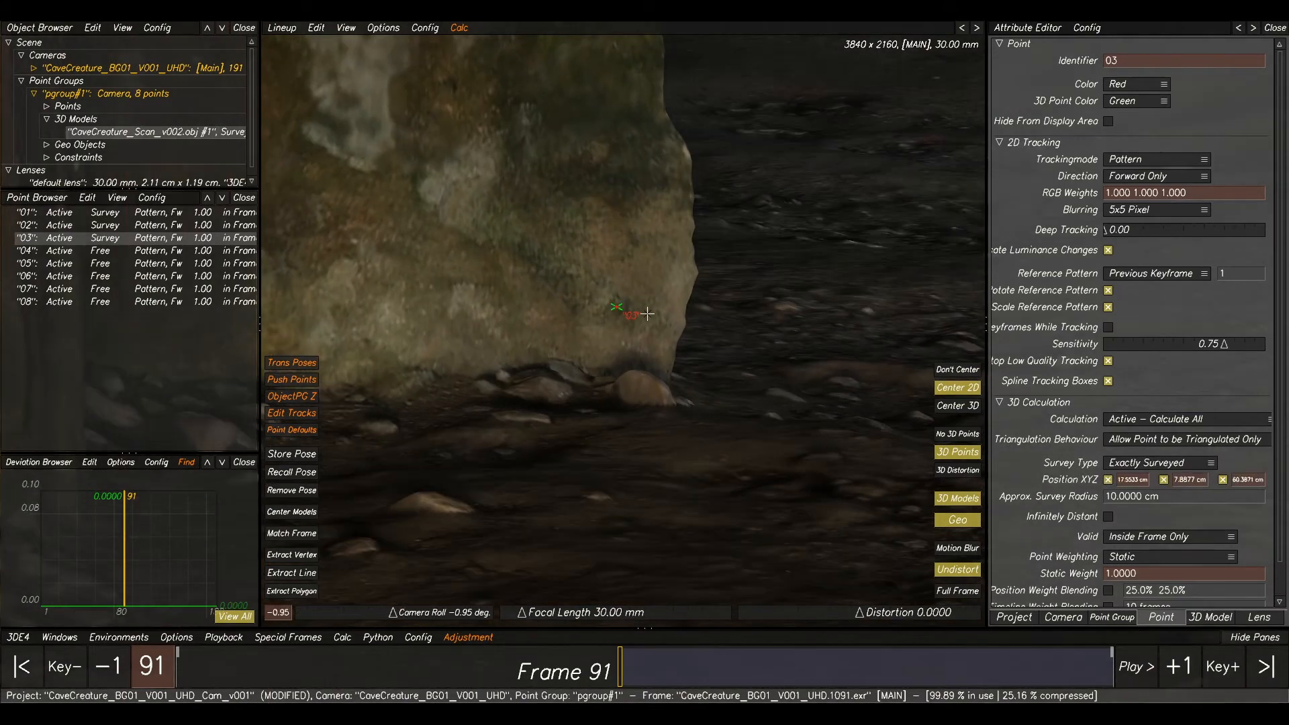
pyautogui.press('F1')
# Give point 04 a survey position by extracting the scan polygon below the notch on the middle block's front face.
pyautogui.scroll(-3, 648, 323)
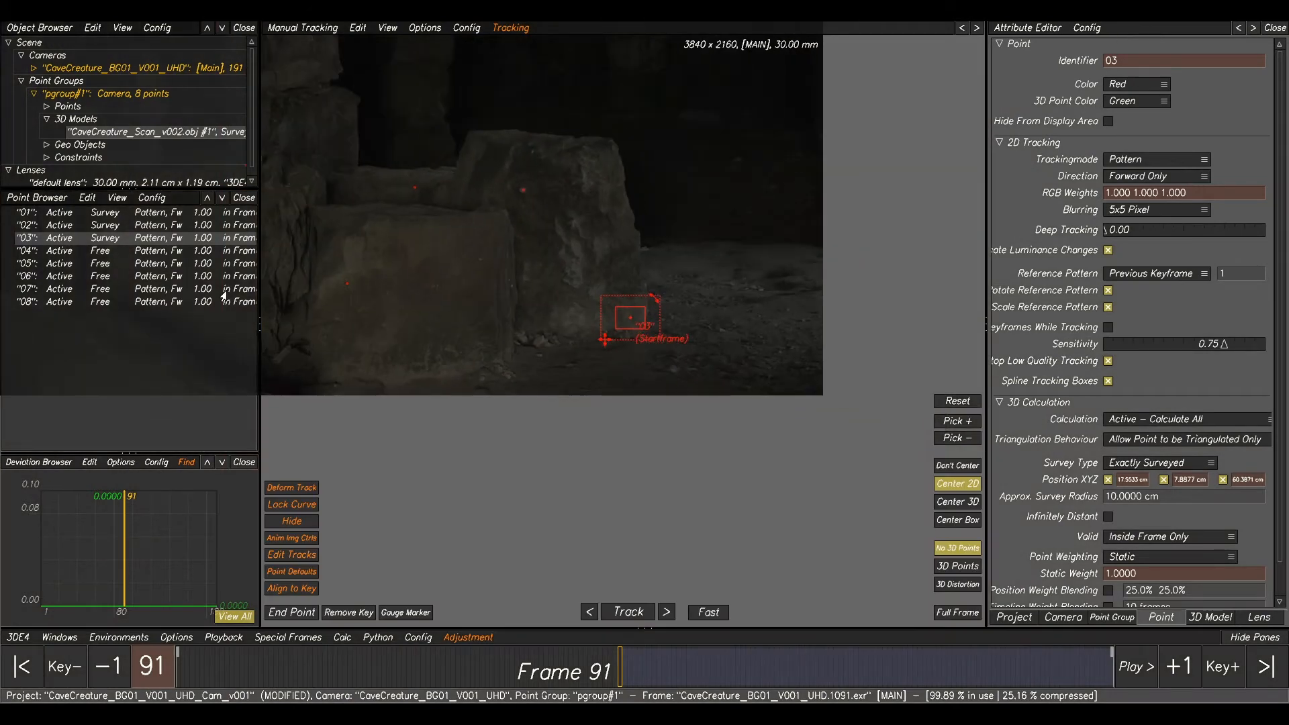
pyautogui.click(102, 254)
pyautogui.scroll(4, 738, 305)
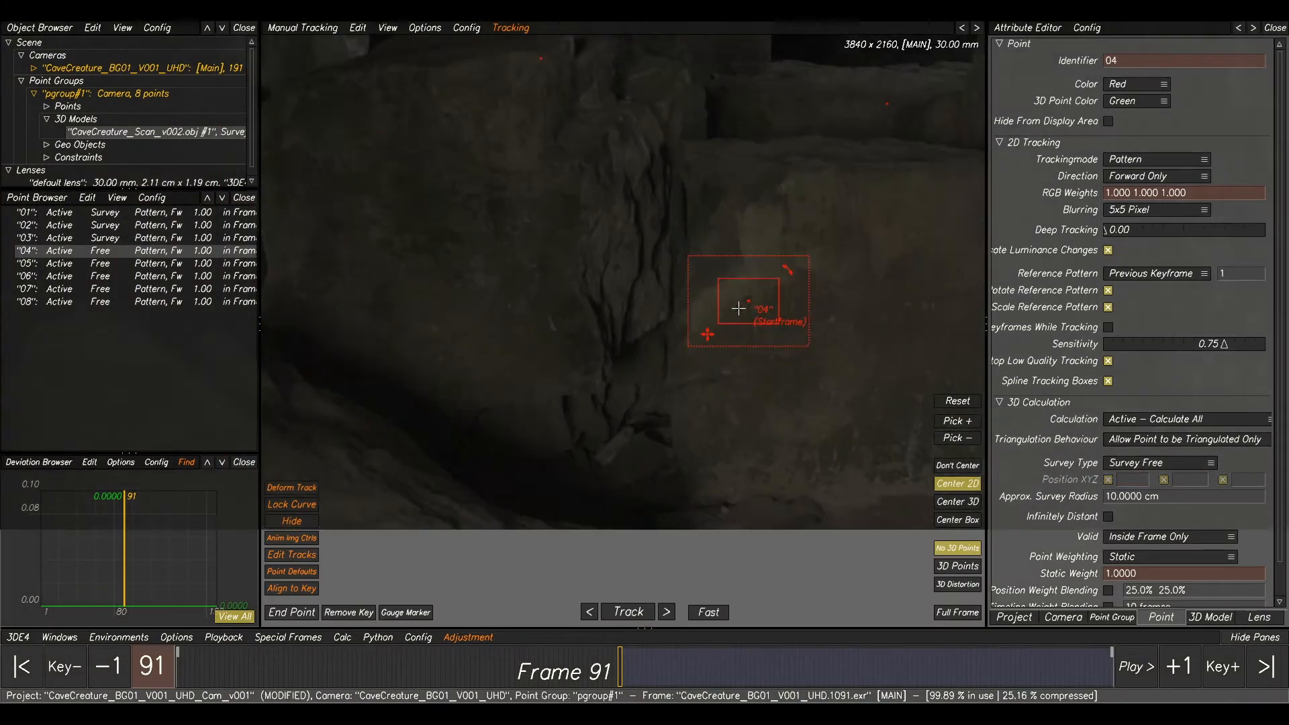
pyautogui.press('F2')
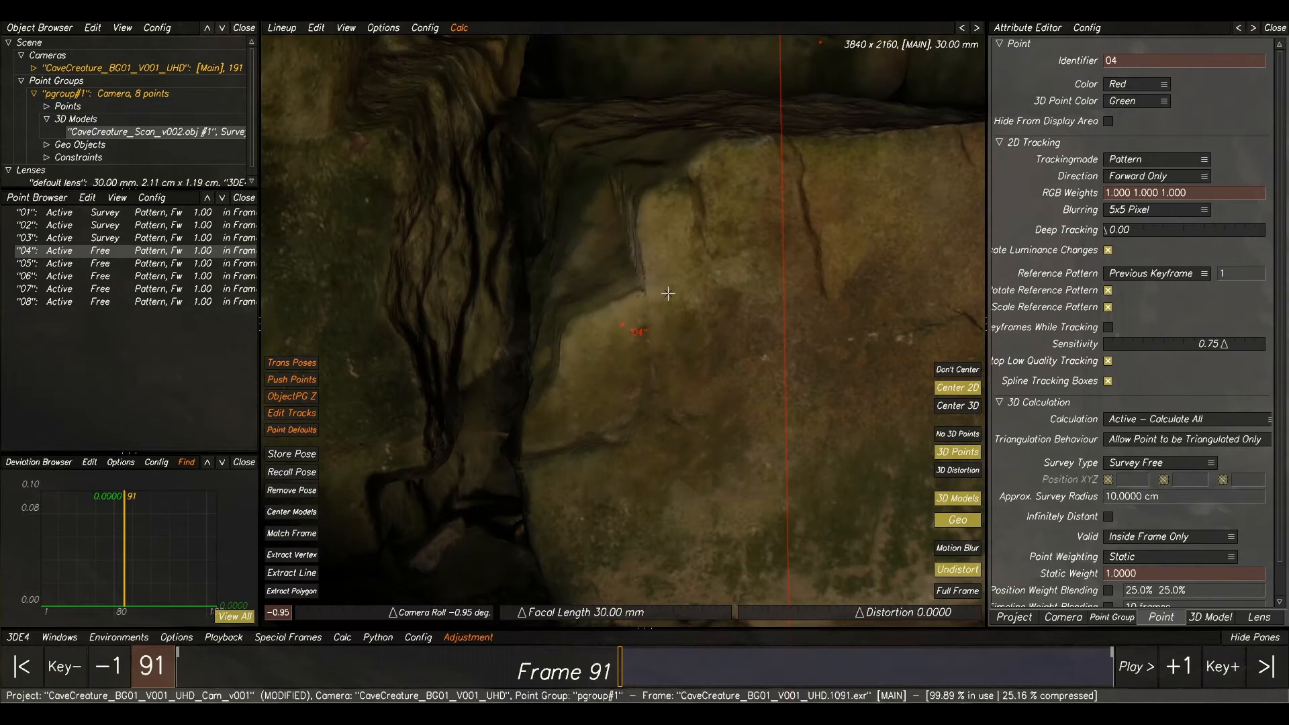
pyautogui.click(292, 592)
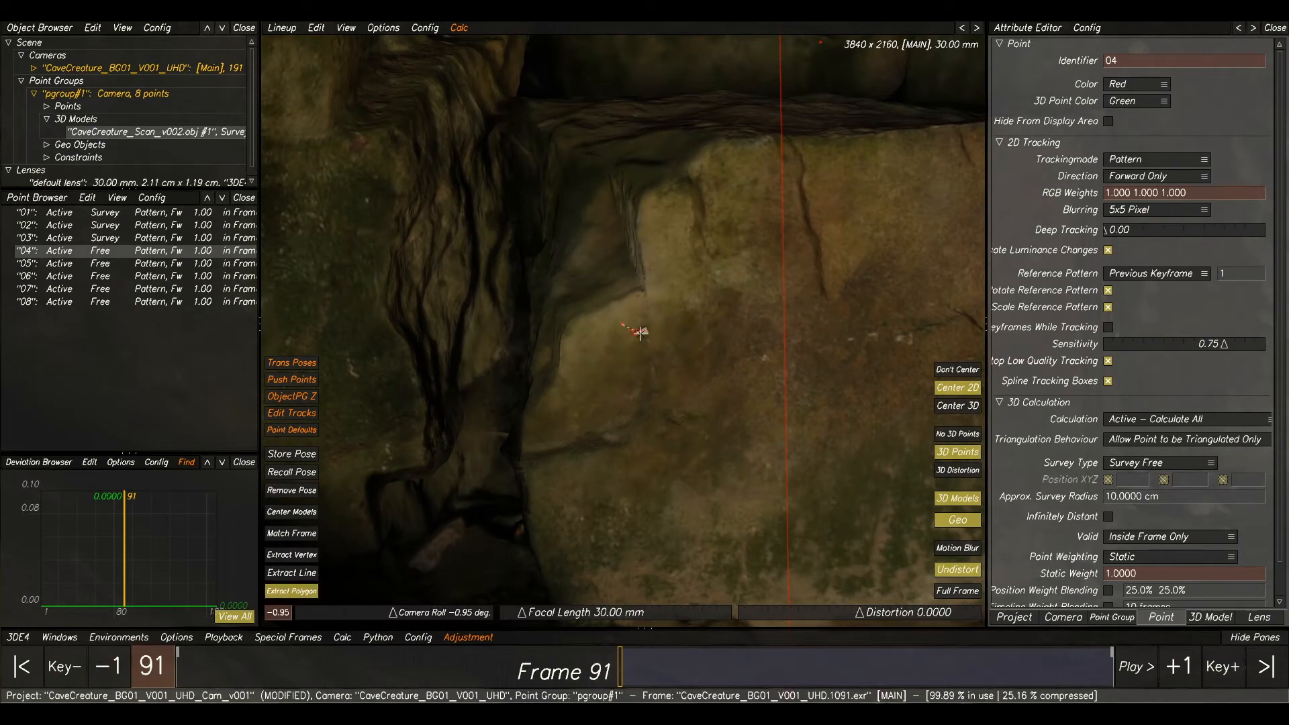
pyautogui.click(640, 331)
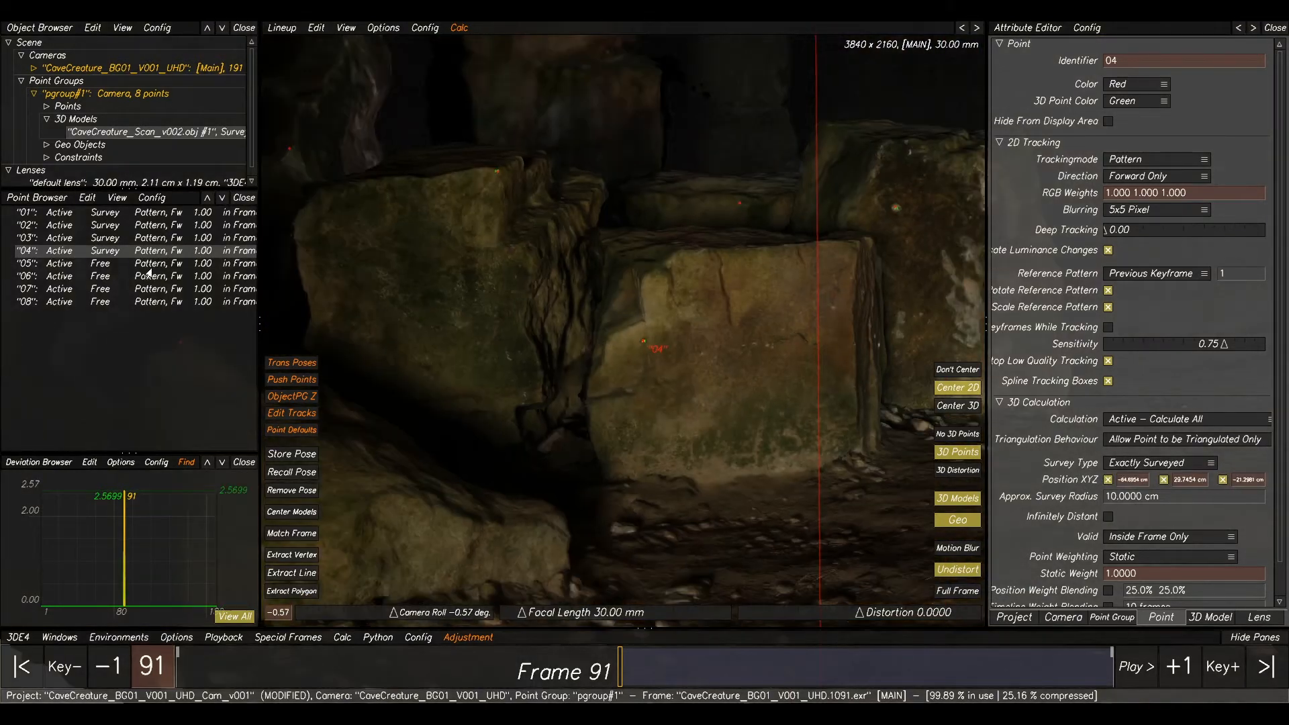
# Give point 05 a survey position by extracting the scan polygon at the tip of the dark patch on the stacked pillar.
pyautogui.press('F1')
pyautogui.click(121, 265)
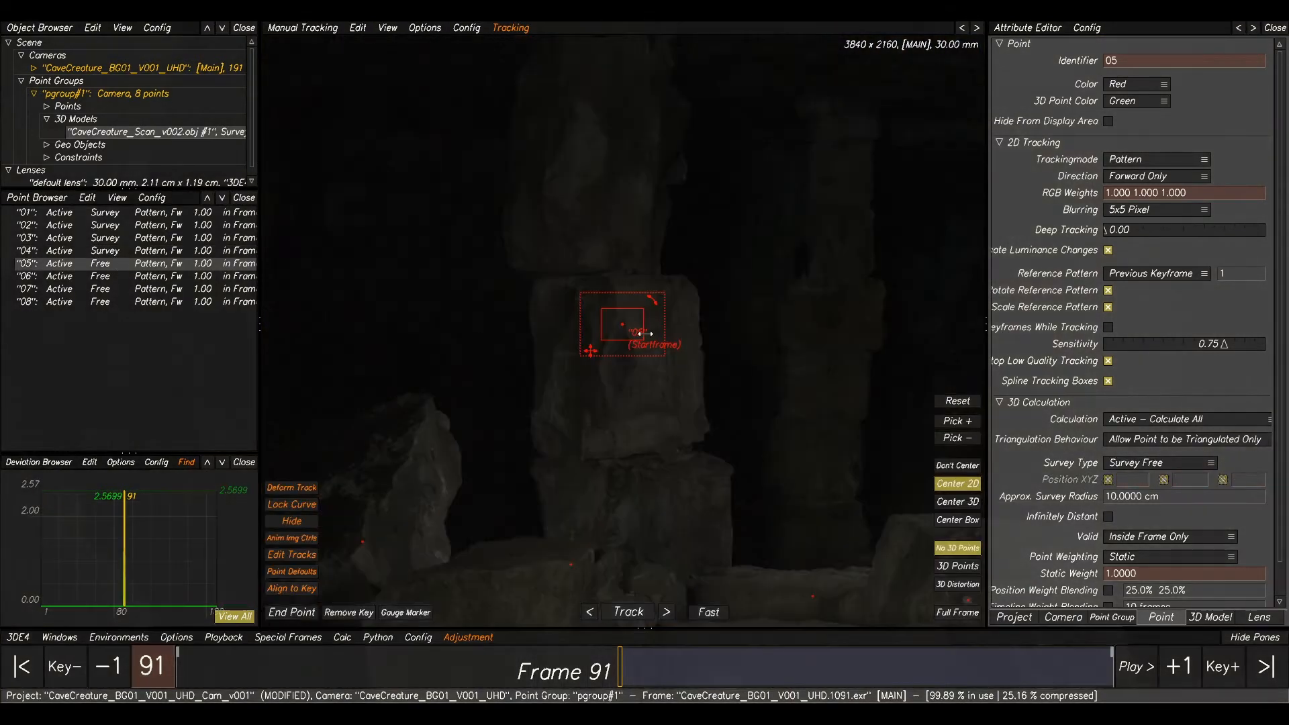
pyautogui.scroll(3, 560, 302)
pyautogui.press('F2')
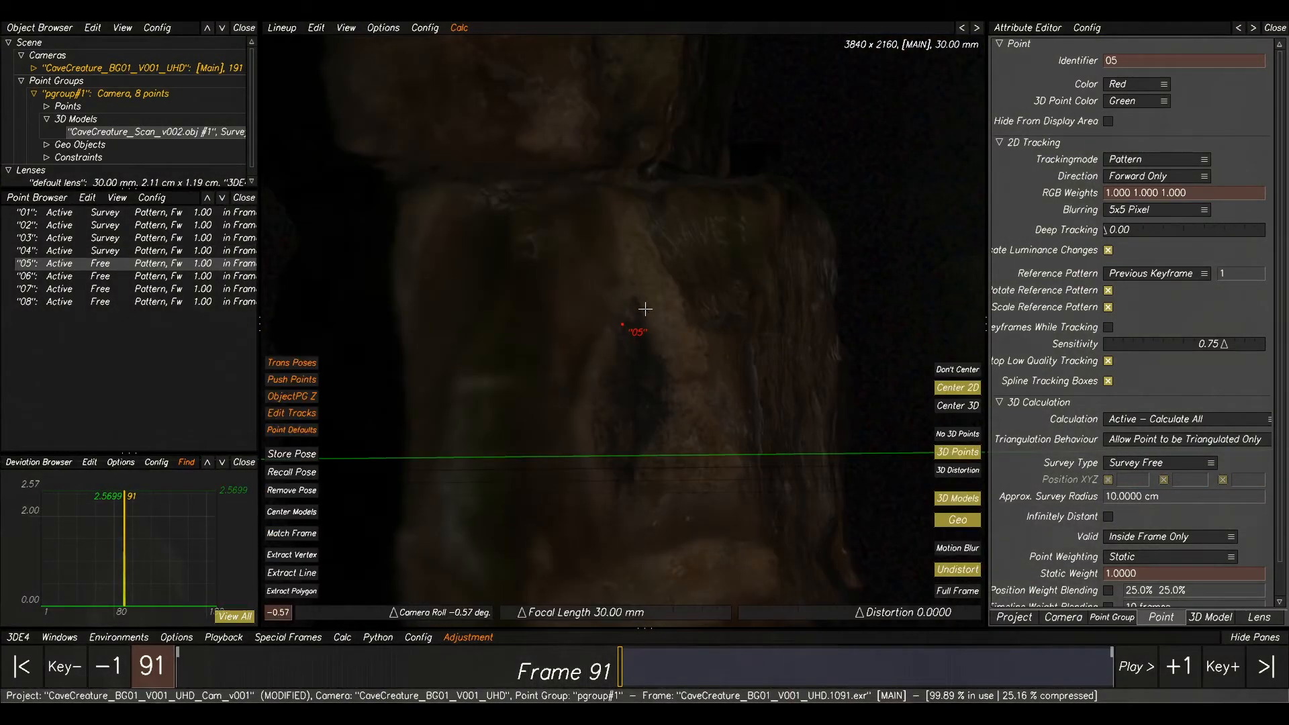
pyautogui.click(300, 592)
pyautogui.click(696, 321)
# Give point 06 a survey position by extracting the scan polygon at the base of the upright rock behind the left block.
pyautogui.press('F1')
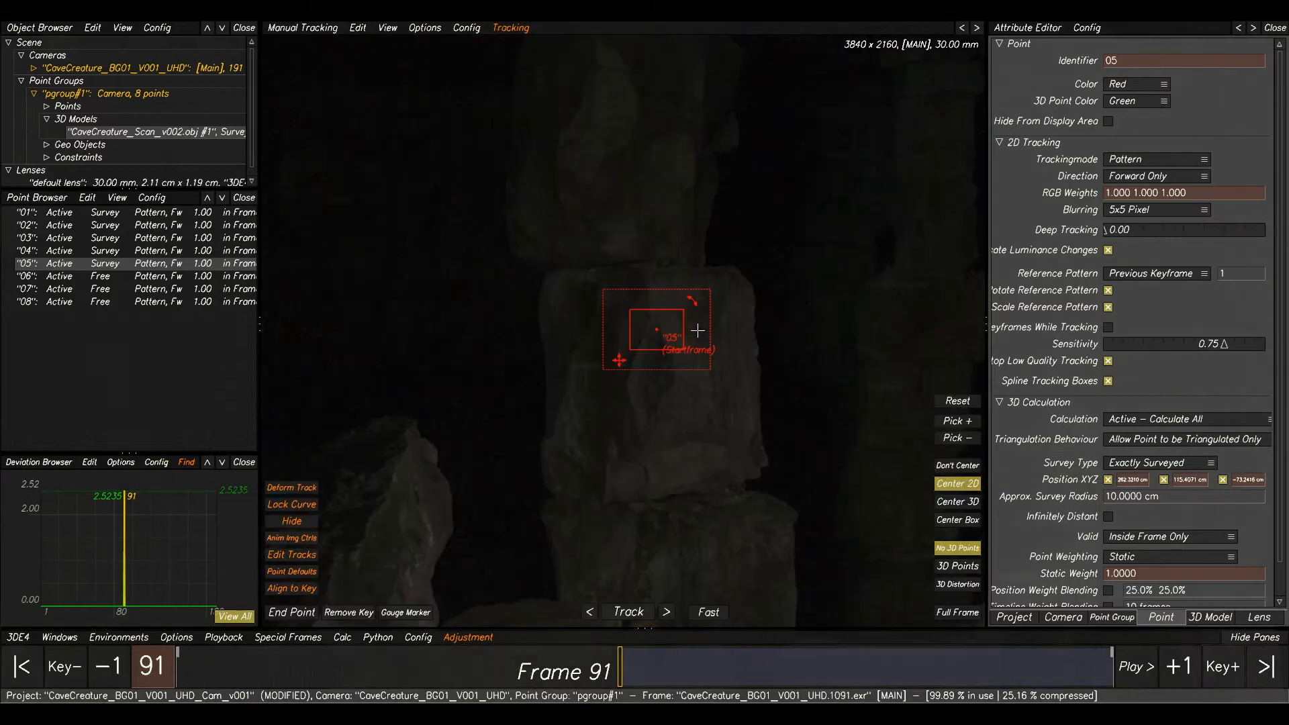
pyautogui.click(99, 280)
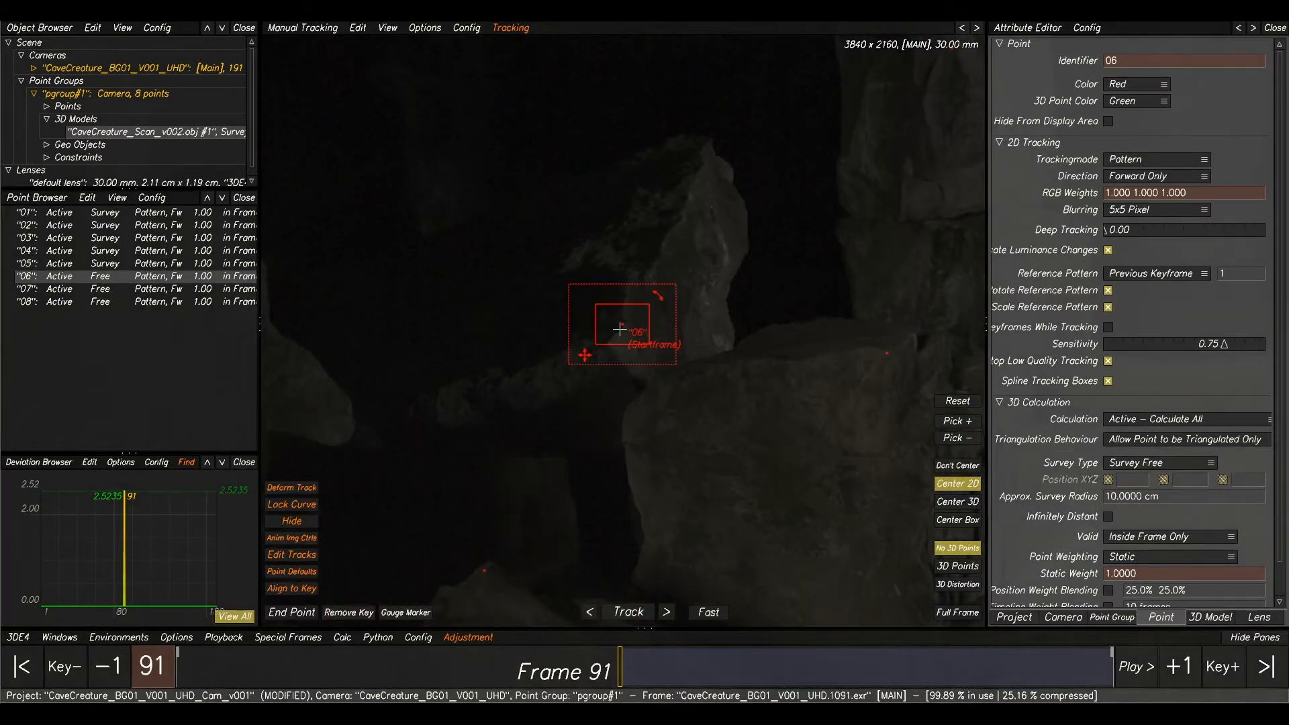
pyautogui.scroll(3, 630, 340)
pyautogui.scroll(-8, 632, 342)
pyautogui.scroll(5, 649, 331)
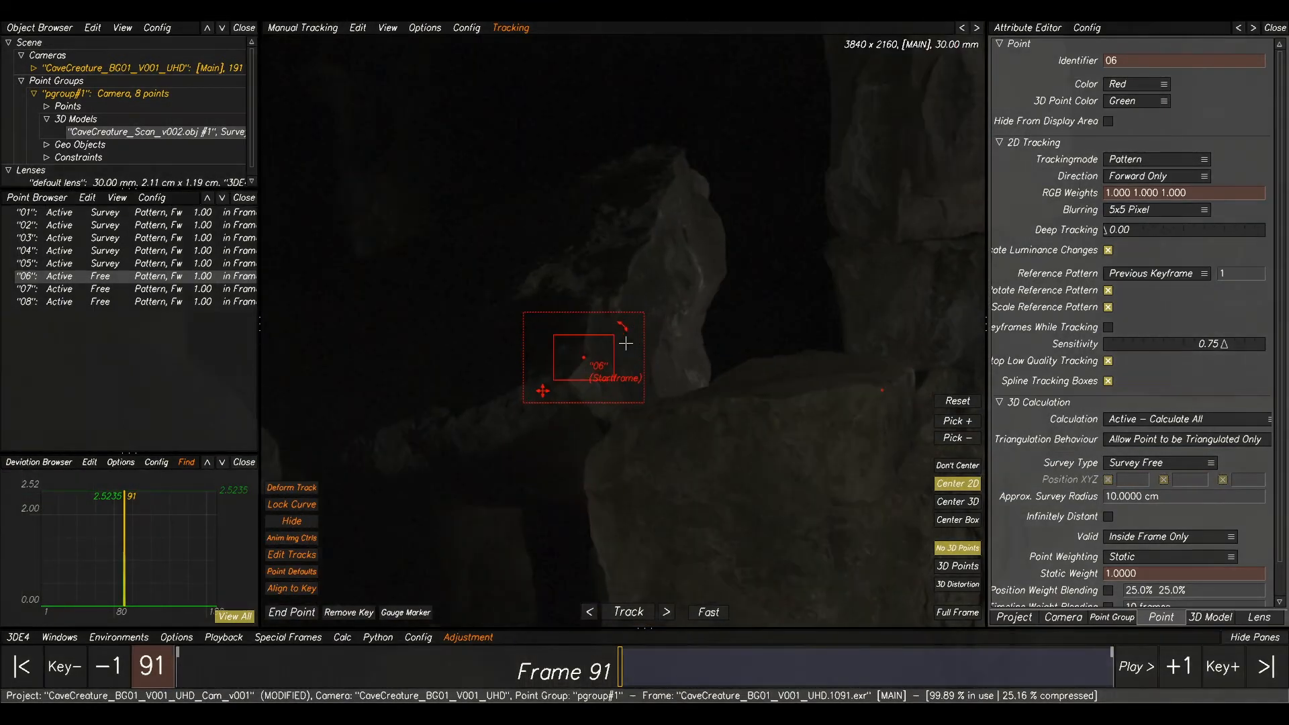
pyautogui.press('F2')
pyautogui.press('F1')
pyautogui.press('F2')
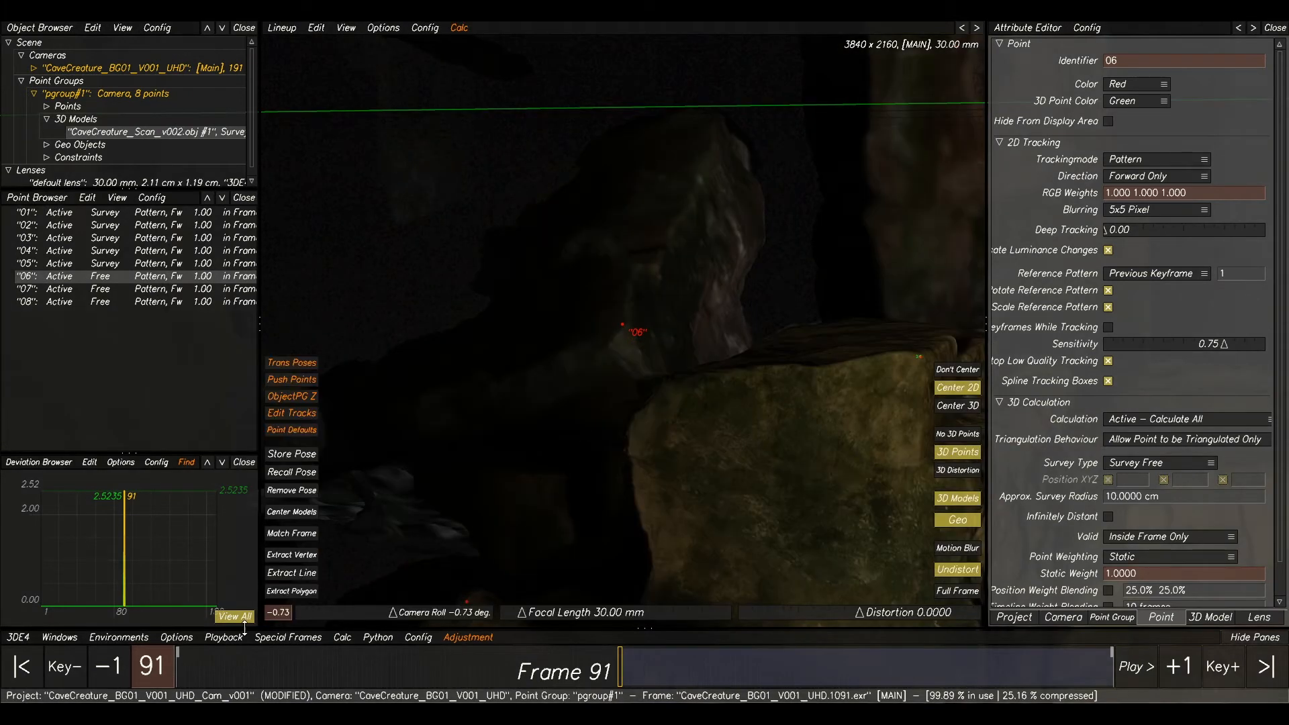
pyautogui.click(291, 592)
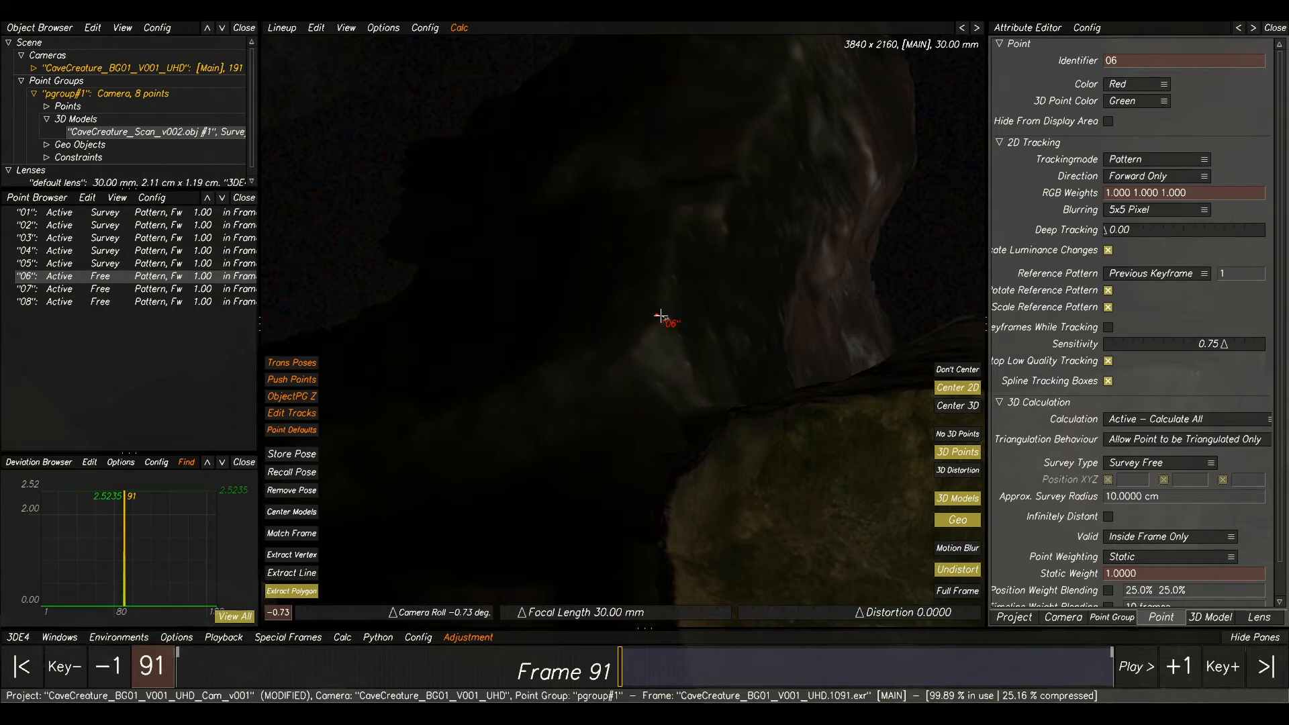
pyautogui.click(661, 315)
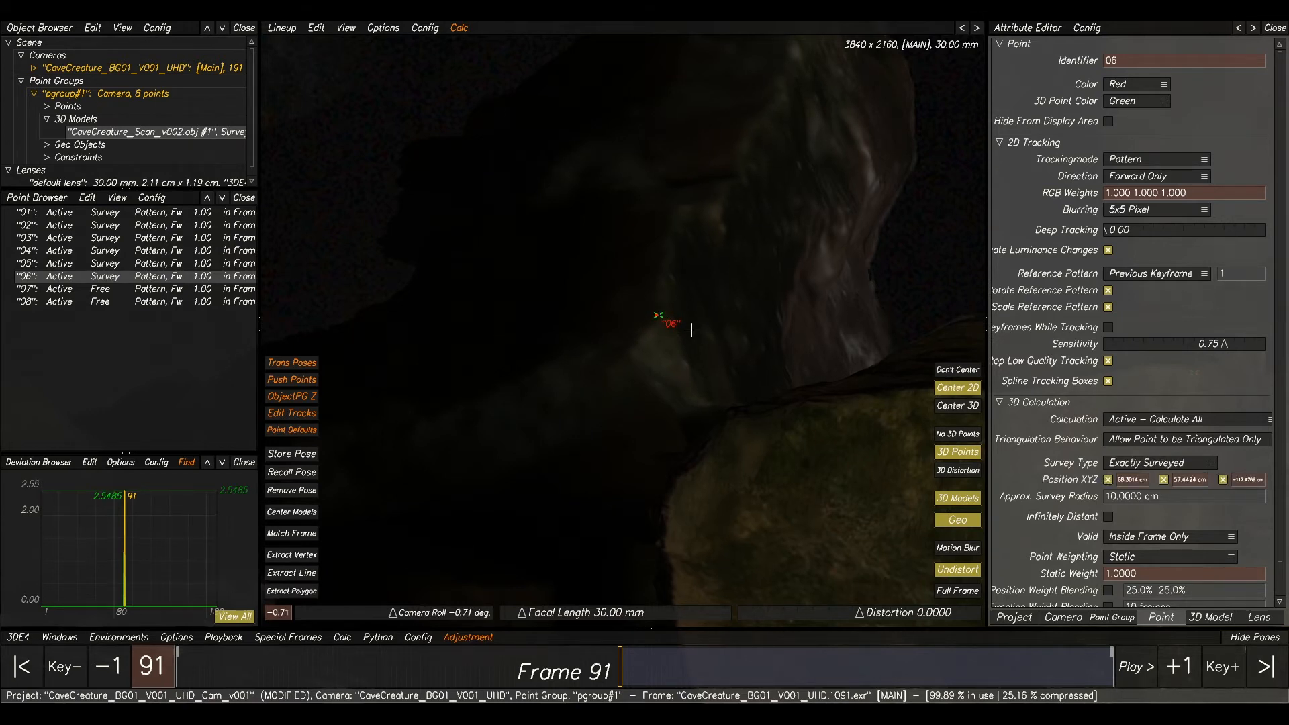
# Compare point 07 between plate and scan, and move it from the foreground rock's peak to the lower ledge on its left edge.
pyautogui.press('F1')
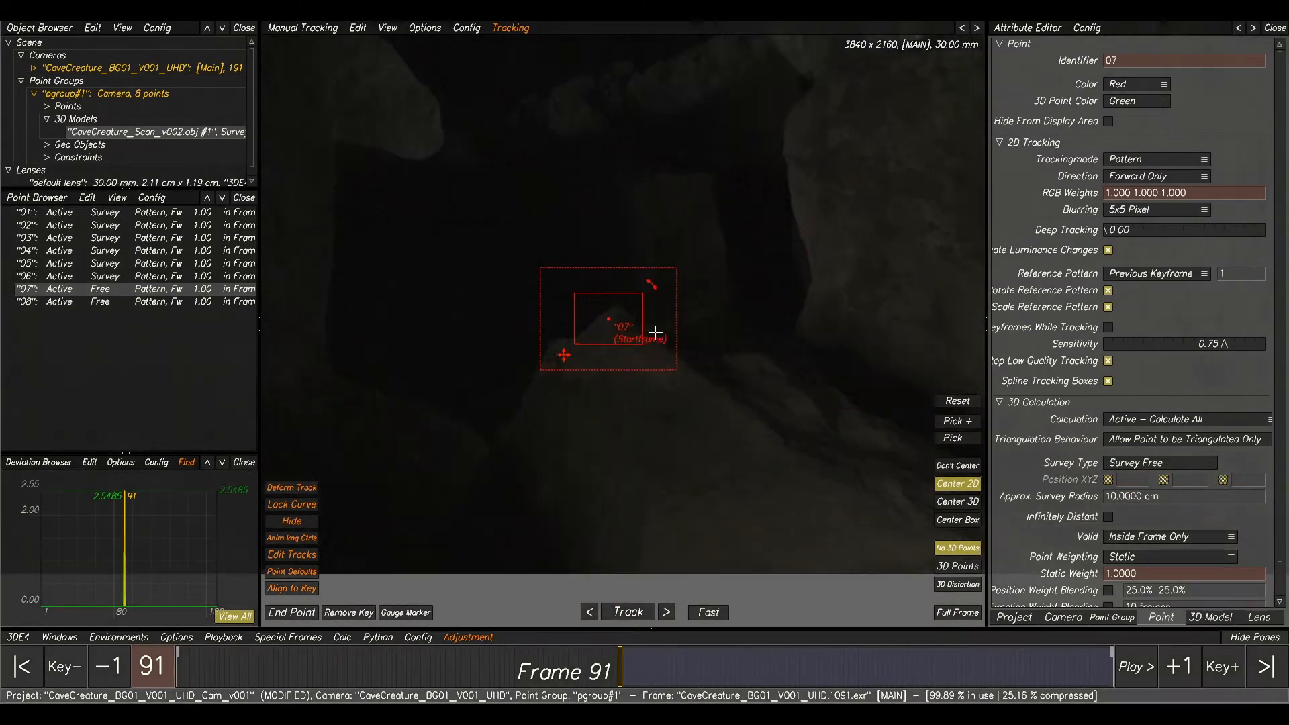
pyautogui.press('F2')
pyautogui.press('F1')
pyautogui.press('F2')
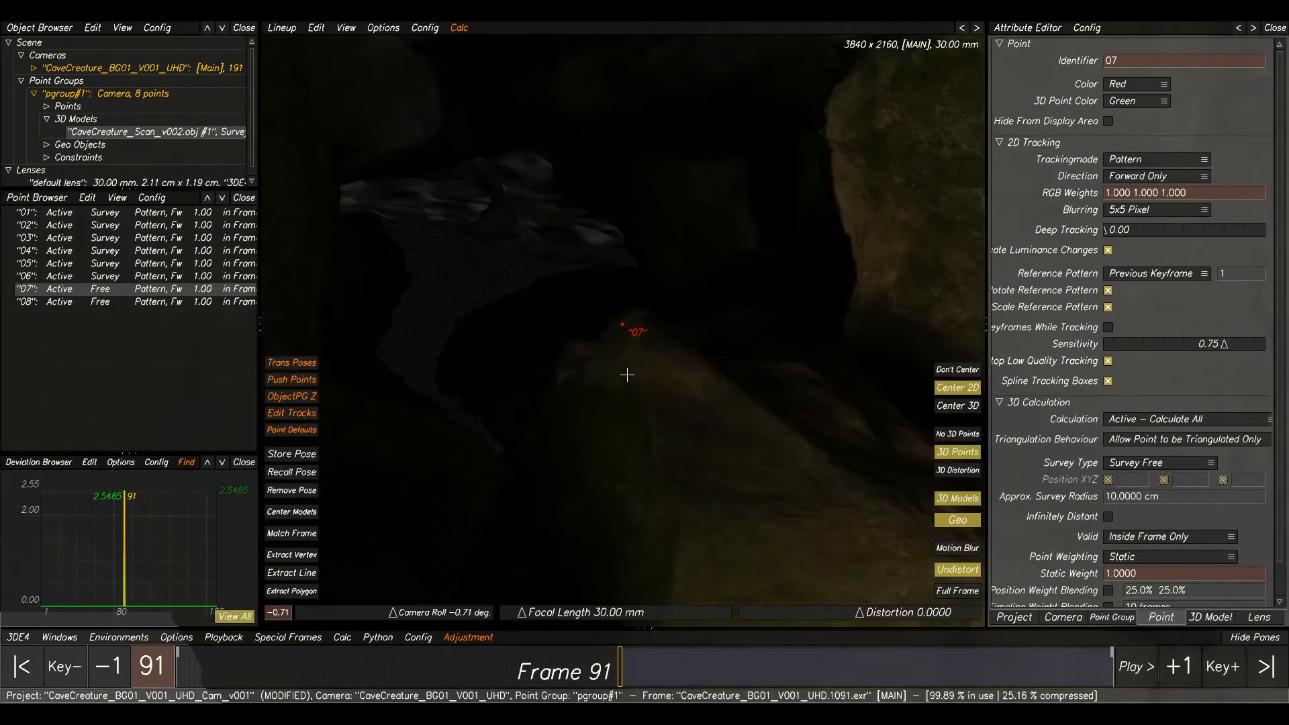
pyautogui.press('F1')
pyautogui.press('F2')
pyautogui.press('F1')
pyautogui.press('F2')
pyautogui.press('F1')
pyautogui.press('F2')
pyautogui.press('F1')
pyautogui.press('F2')
pyautogui.press('F1')
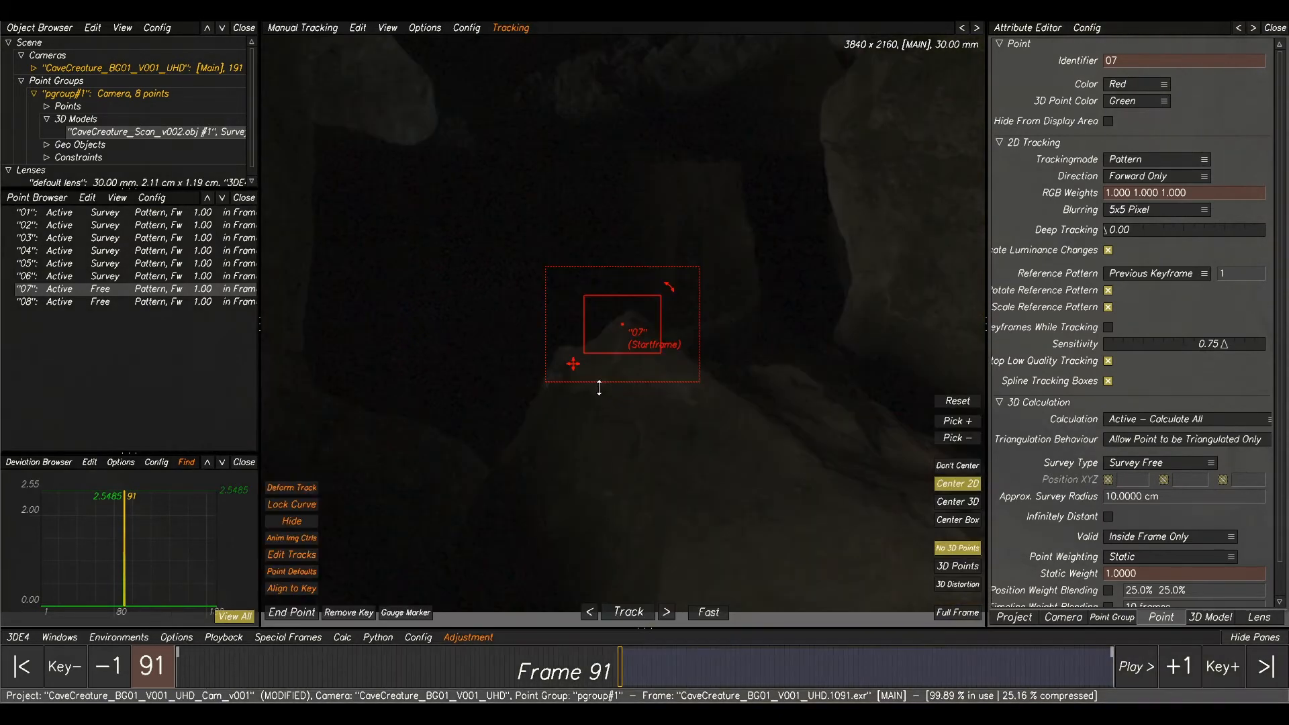
pyautogui.moveTo(556, 403); pyautogui.dragTo(553, 378)
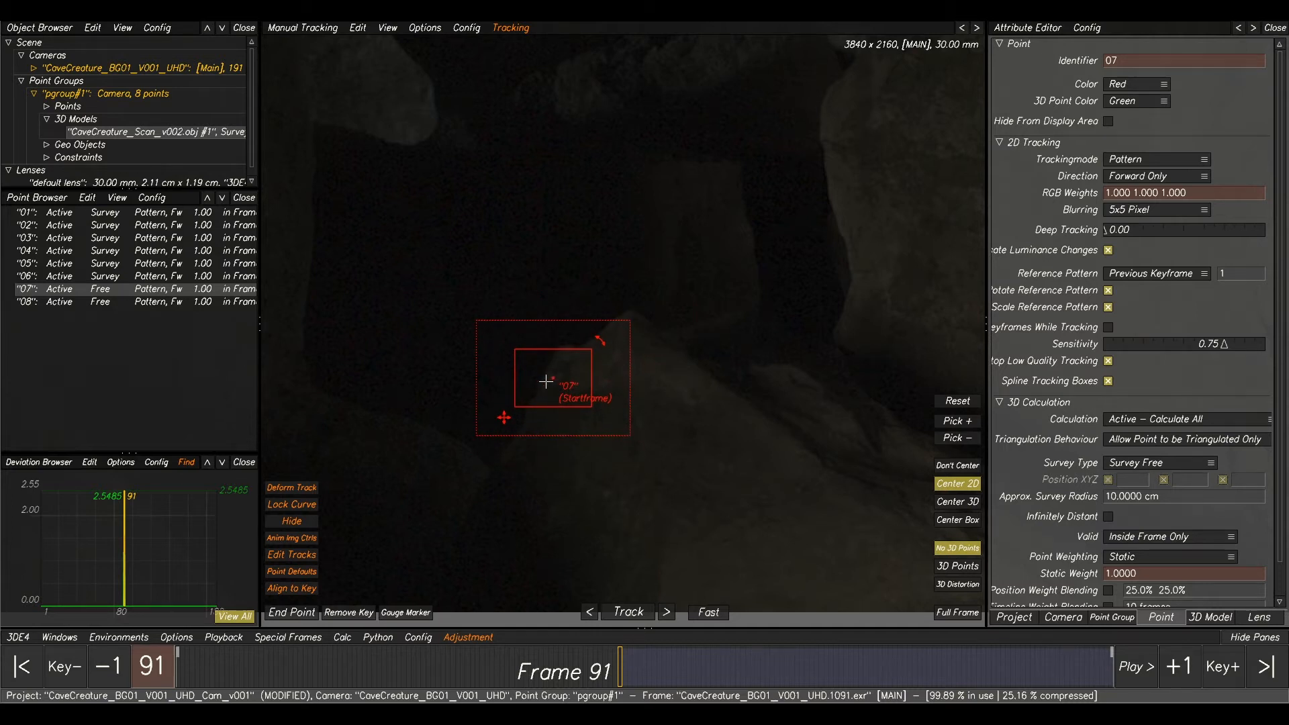
# Give point 07 a survey position by extracting the scan polygon at the foreground rock's left ledge.
pyautogui.press('F2')
pyautogui.click(287, 591)
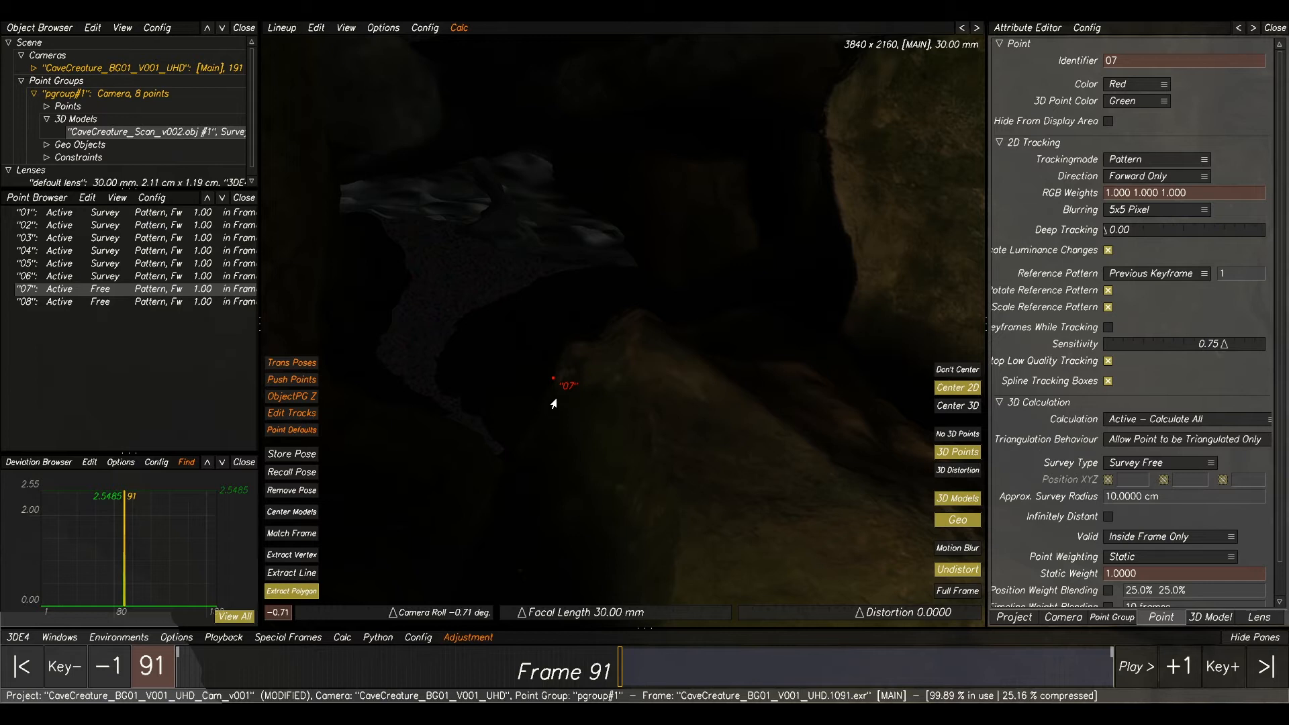
pyautogui.click(566, 374)
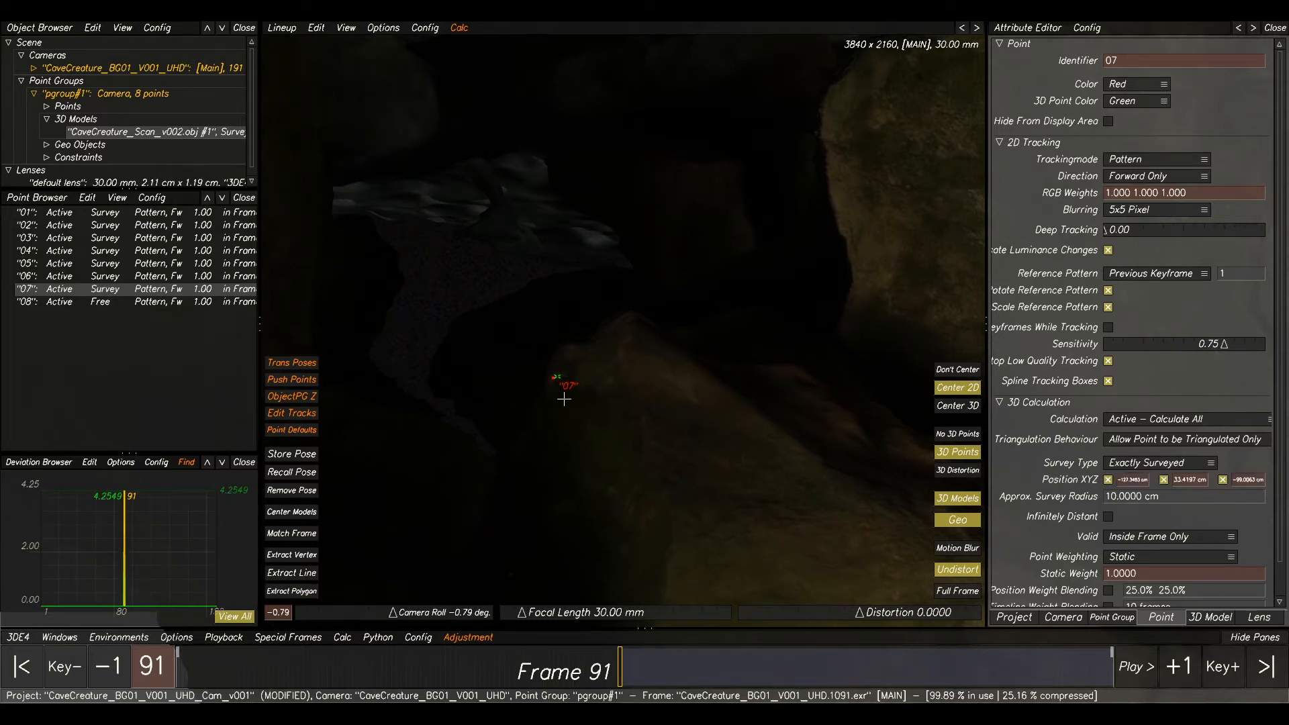
# Give point 08 a survey position by extracting the scan polygon on the face of the low rear slab between the blocks.
pyautogui.click(72, 302)
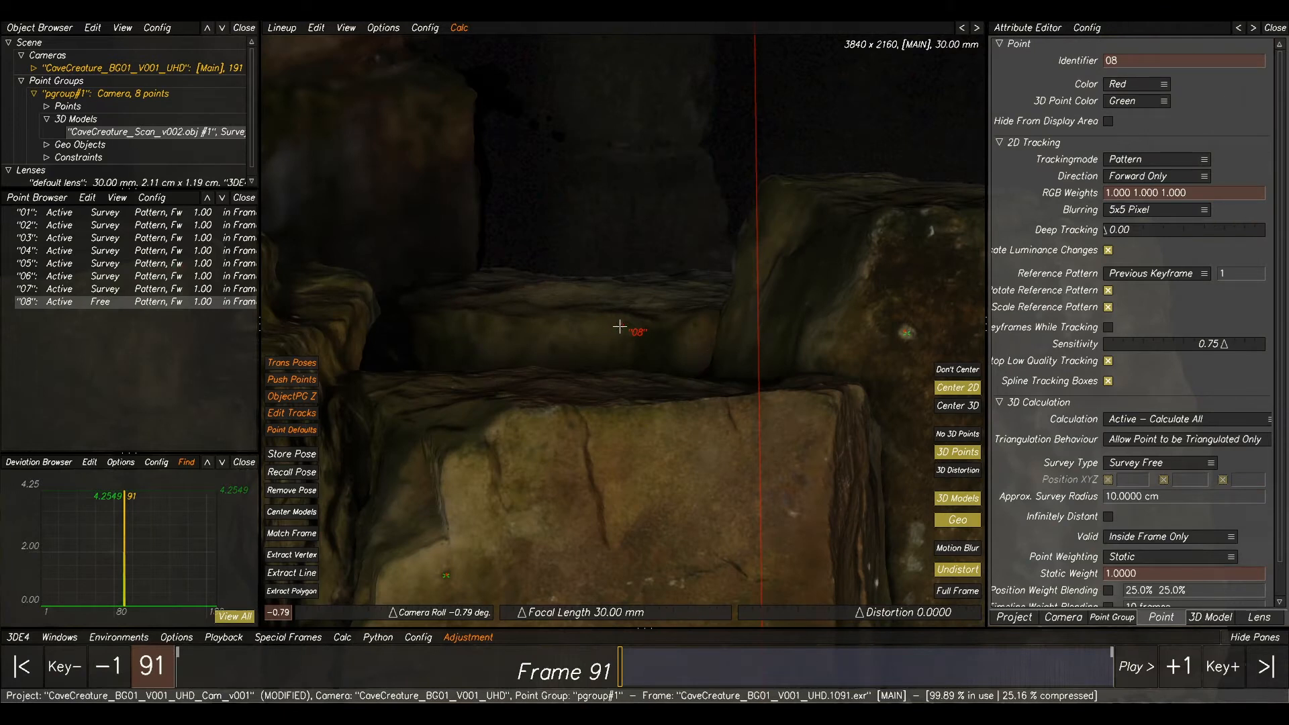
pyautogui.press('F2')
pyautogui.scroll(3, 656, 327)
pyautogui.press('F5')
pyautogui.press('F2')
pyautogui.press('F5')
pyautogui.click(294, 591)
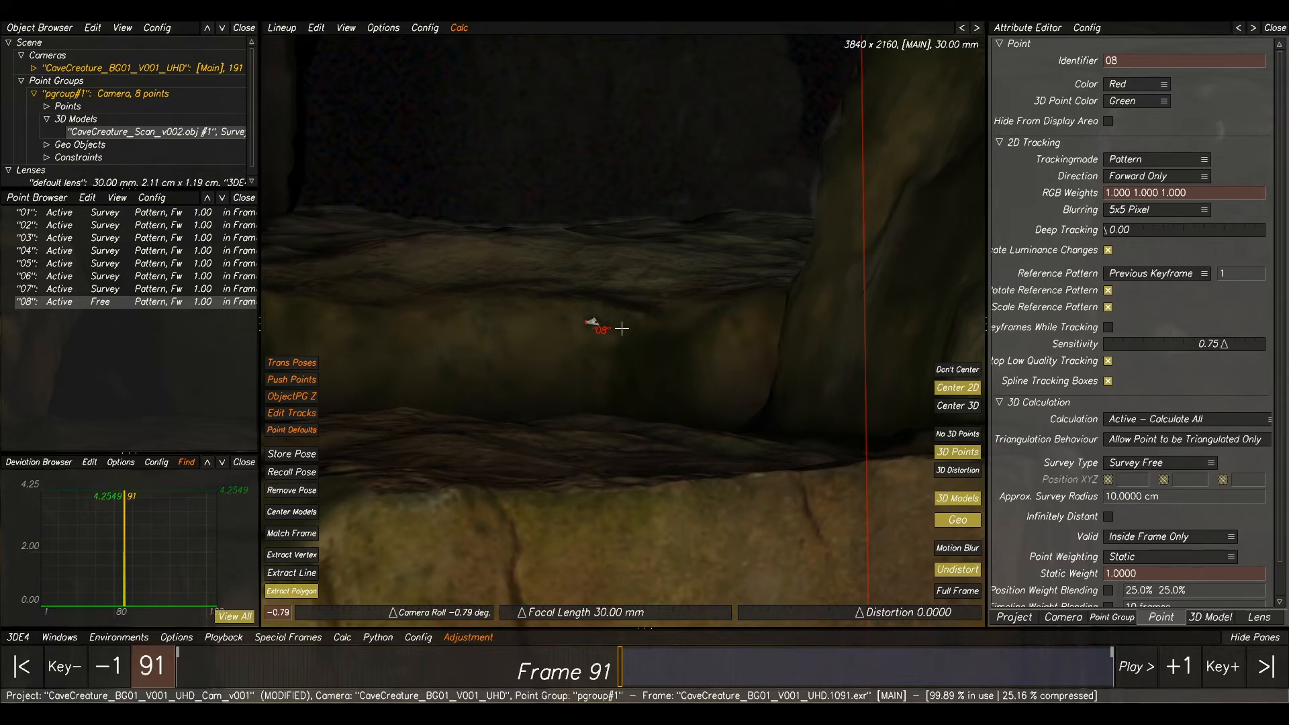
pyautogui.click(608, 324)
# Calculate the camera from all surveyed points and accept the result.
pyautogui.scroll(-4, 611, 324)
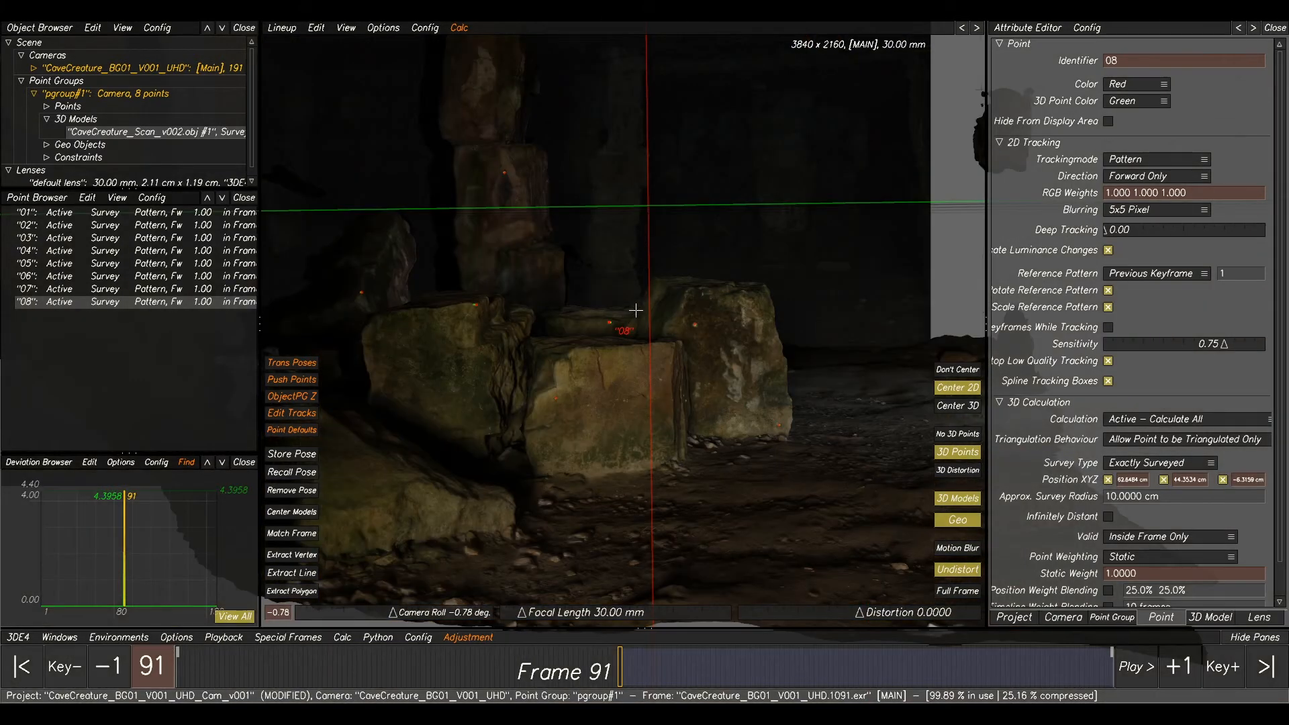
pyautogui.hotkey('alt', 'c')
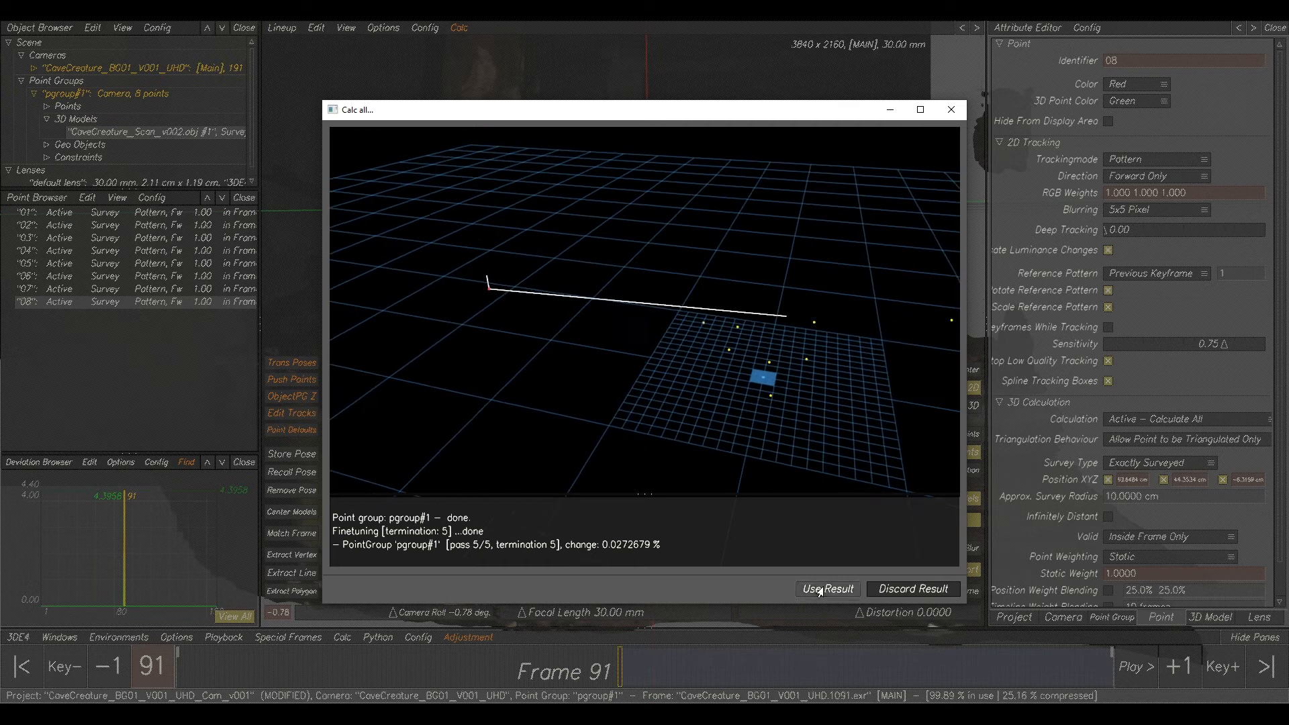
pyautogui.click(827, 589)
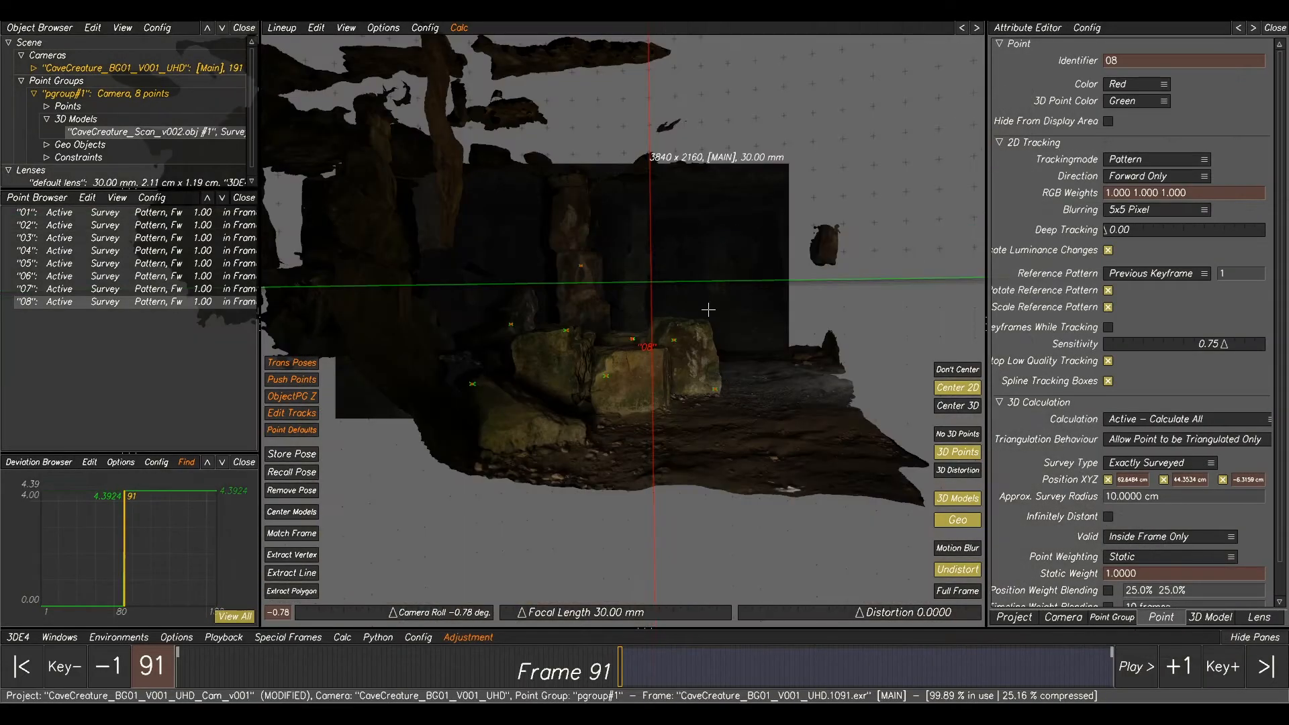
# Alternate the 3D model display on and off to examine how well the scan aligns with the plate.
pyautogui.click(957, 500)
pyautogui.click(957, 500)
pyautogui.click(957, 500)
pyautogui.click(957, 501)
pyautogui.click(957, 500)
pyautogui.click(957, 500)
pyautogui.click(956, 500)
pyautogui.click(957, 501)
pyautogui.click(957, 500)
pyautogui.click(957, 500)
pyautogui.click(956, 500)
pyautogui.click(957, 500)
pyautogui.click(957, 501)
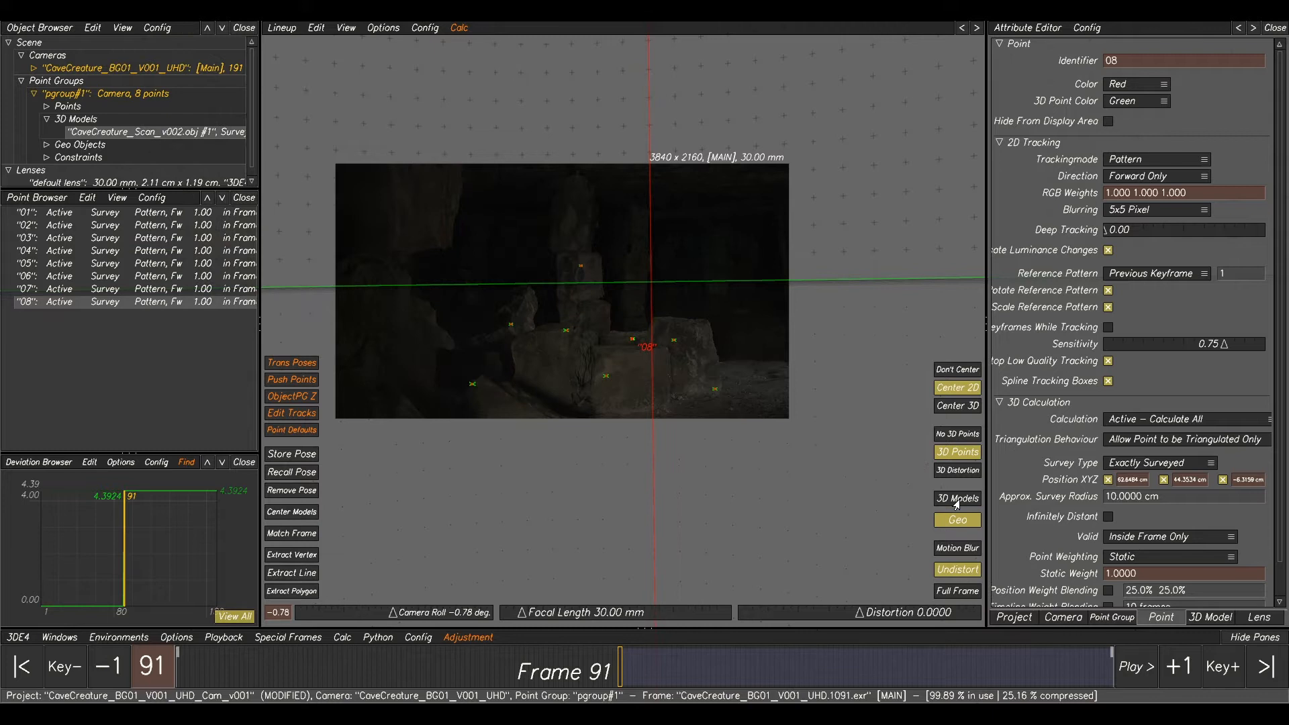
# Add a tracking point at the top of the pale patch on the pillar's upper stone.
pyautogui.scroll(4, 524, 258)
pyautogui.scroll(3, 668, 153)
pyautogui.scroll(2, 593, 140)
pyautogui.press('F2')
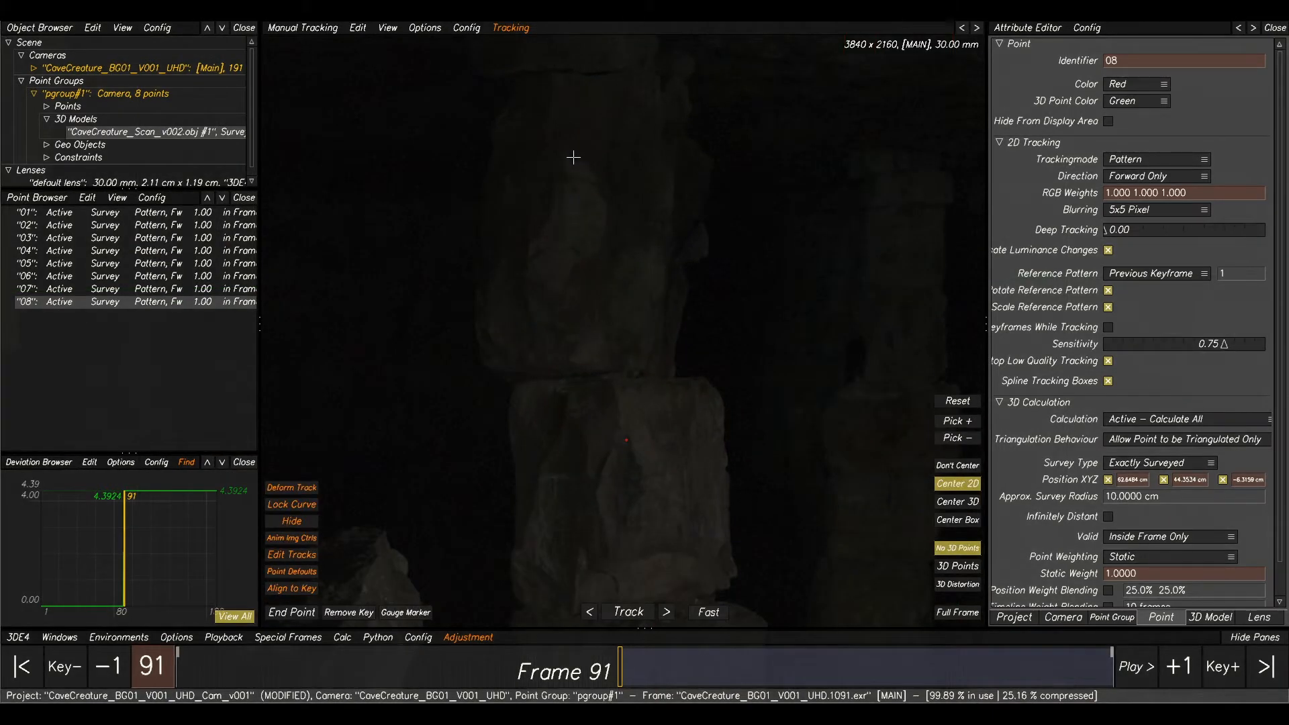
pyautogui.scroll(3, 574, 158)
pyautogui.keyDown('ctrl'); pyautogui.click(571, 207); pyautogui.keyUp('ctrl')
# Show the 3D models again and give point 09 a survey position by extracting the scan polygon at the pillar's pale patch.
pyautogui.press('F6')
pyautogui.press('F2')
pyautogui.press('F6')
pyautogui.click(946, 502)
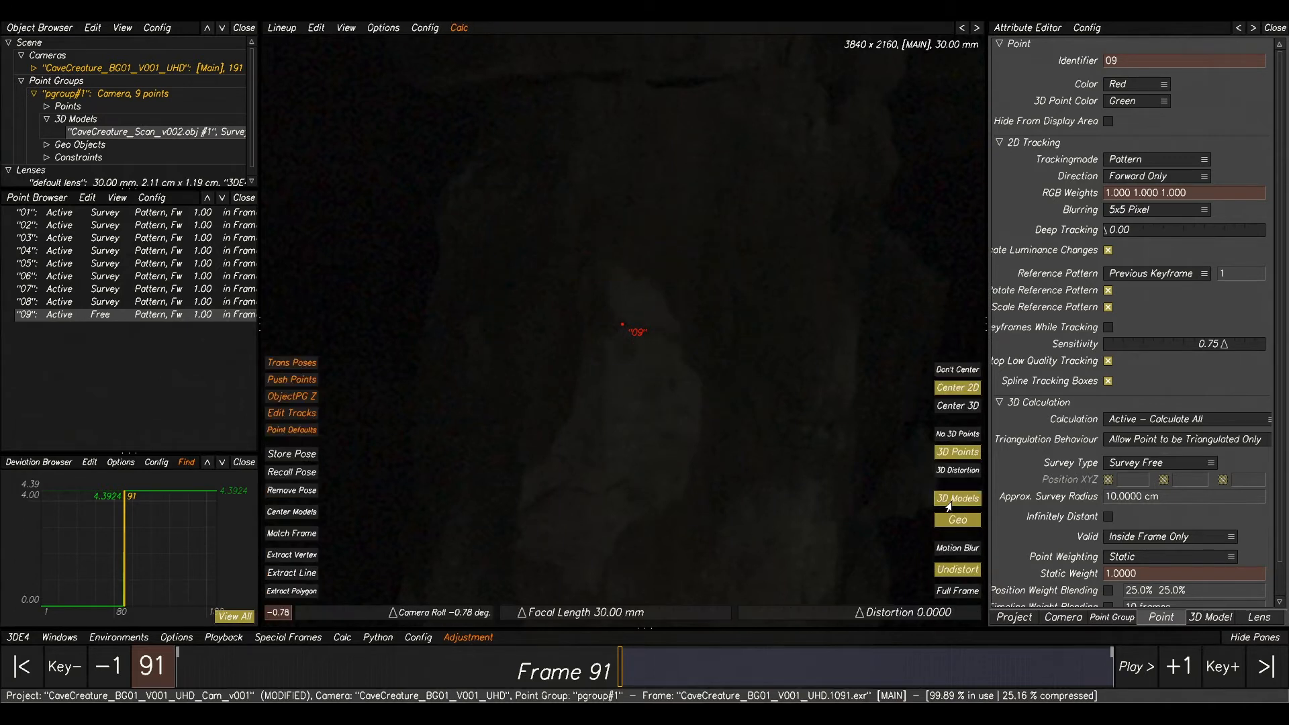
pyautogui.press('F6')
pyautogui.press('F2')
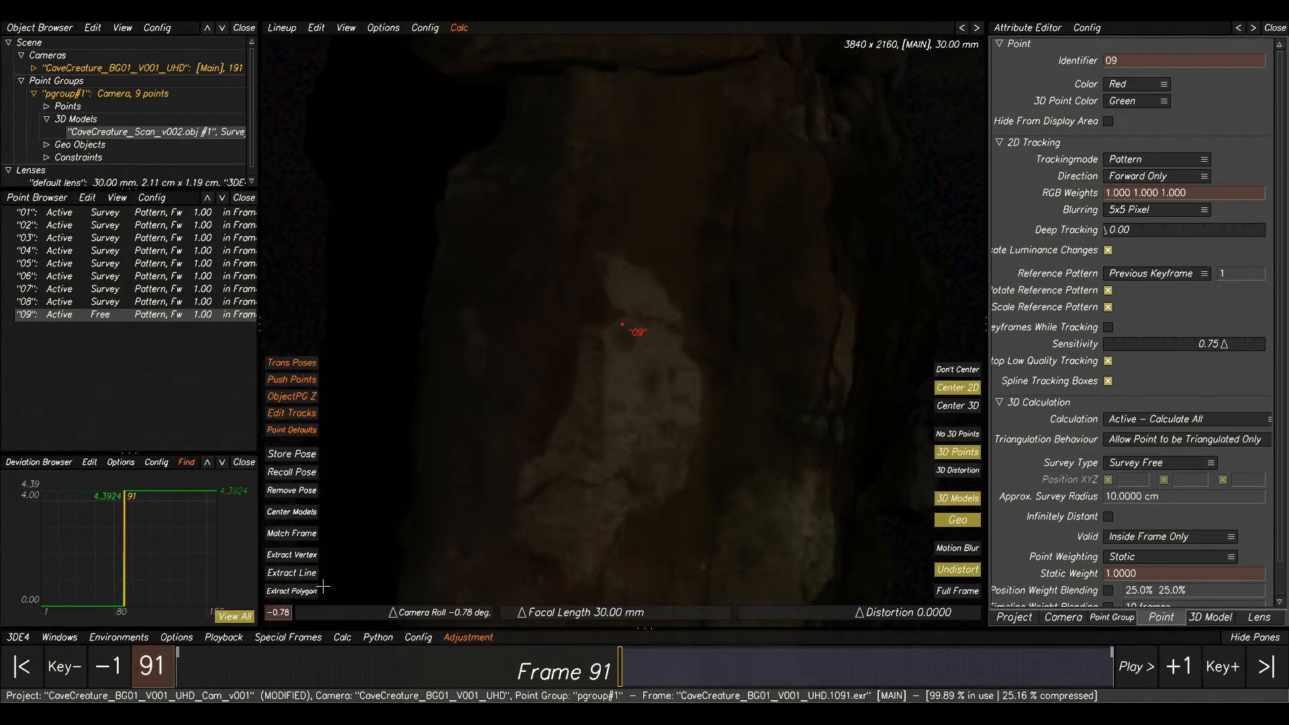
pyautogui.click(304, 592)
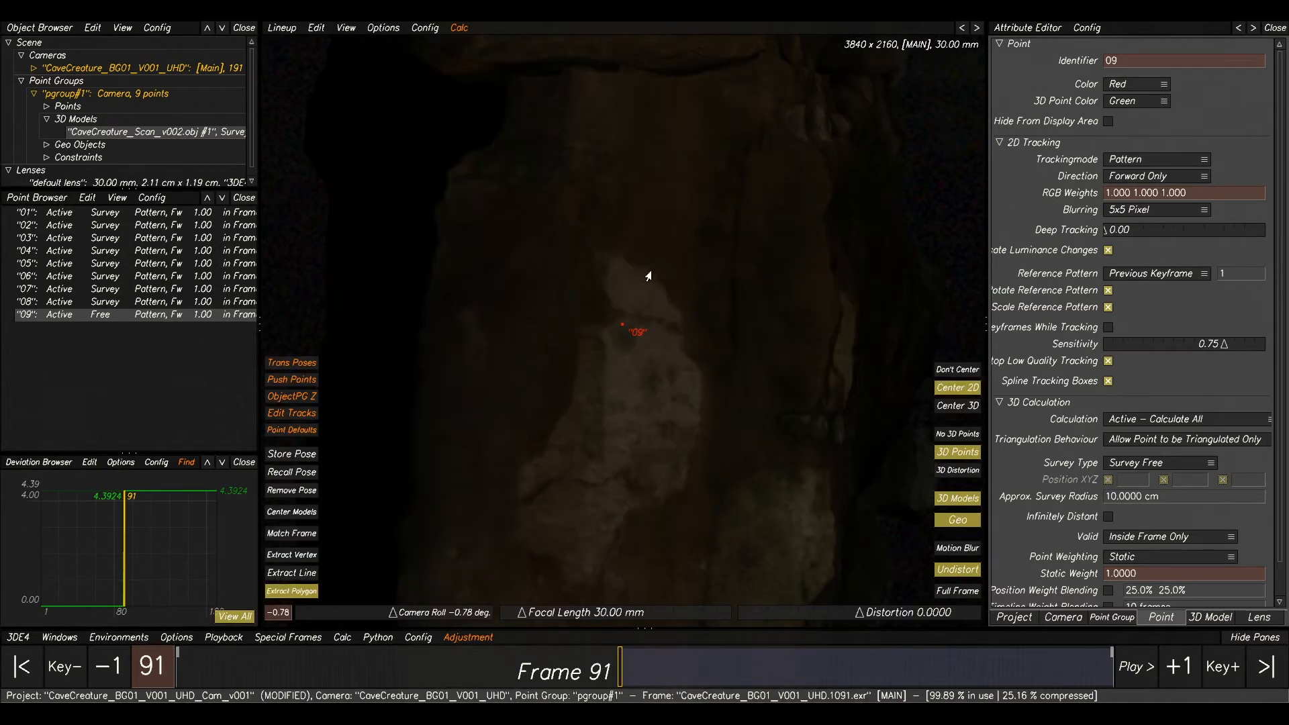
pyautogui.click(619, 313)
pyautogui.press('F6')
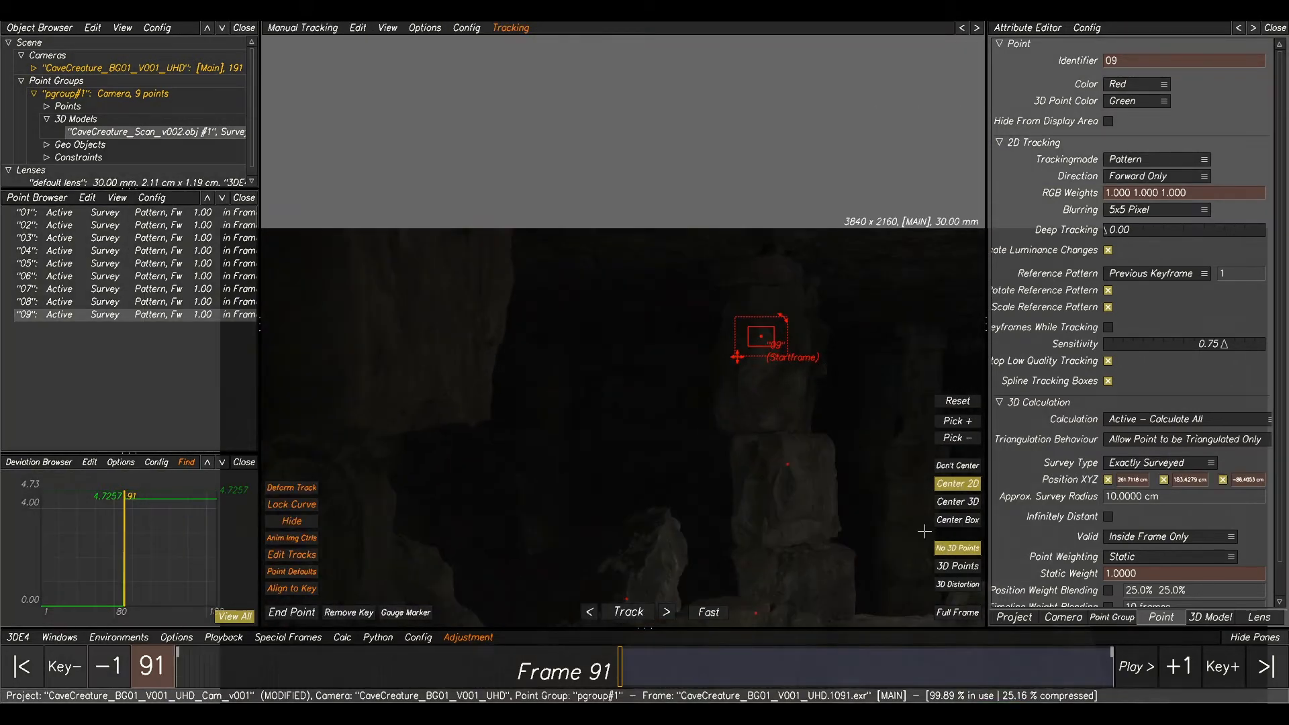
# Display the 3D points, calculate the camera with point 09 included, and accept the result.
pyautogui.click(951, 567)
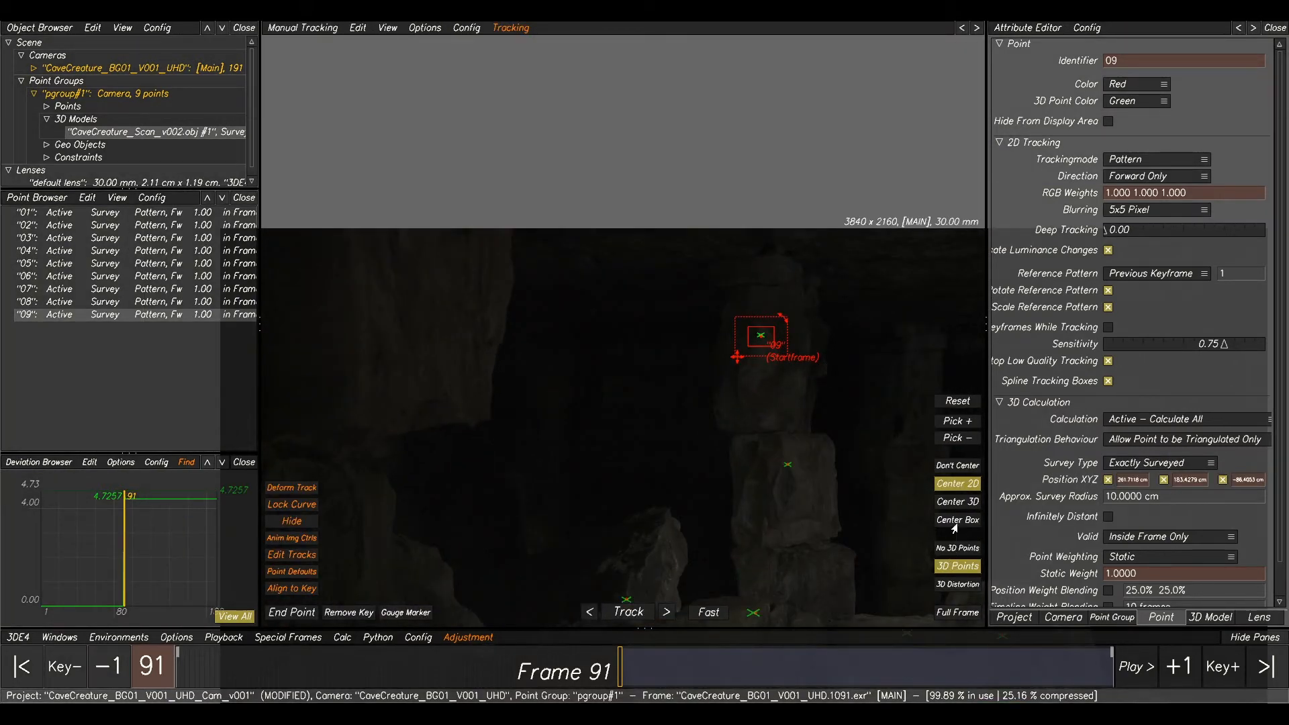
pyautogui.press('F8')
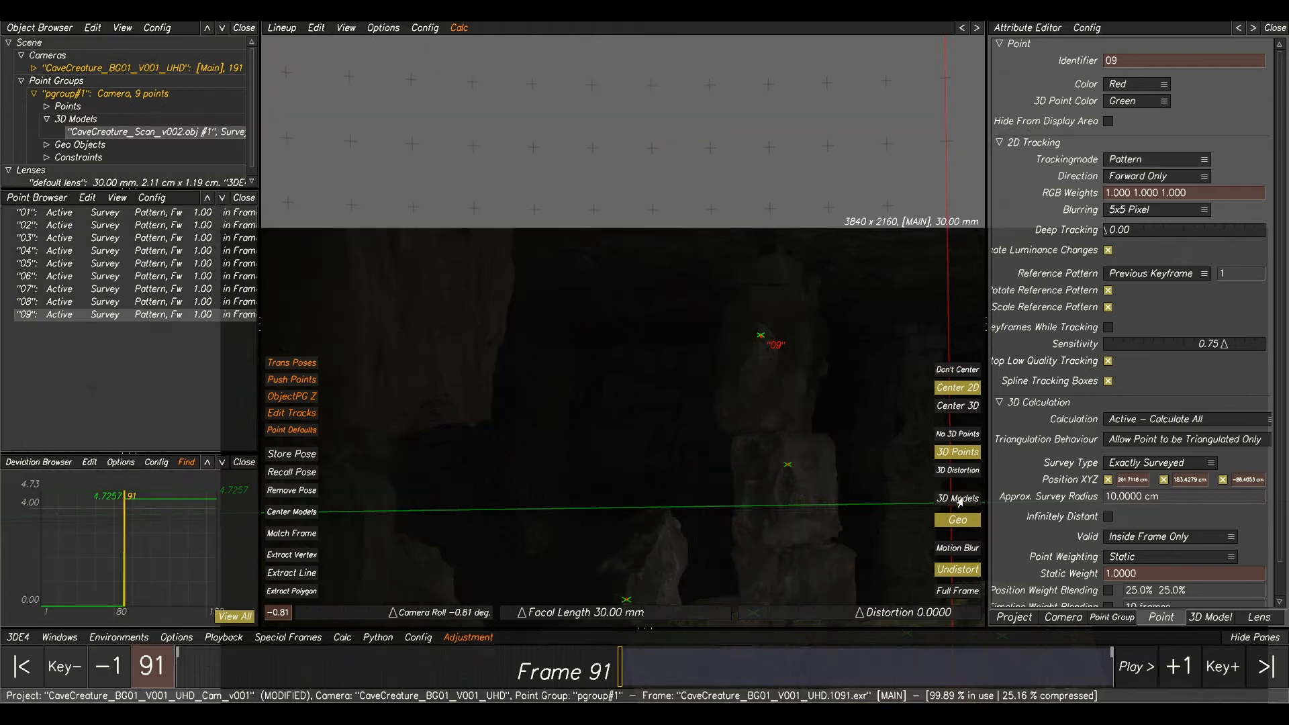
pyautogui.hotkey('alt', 'c')
pyautogui.click(827, 587)
# Alternate the 3D model display on and off to examine the scan's alignment around the pillar, blocks and ground.
pyautogui.moveTo(824, 407); pyautogui.dragTo(633, 282, button='middle')
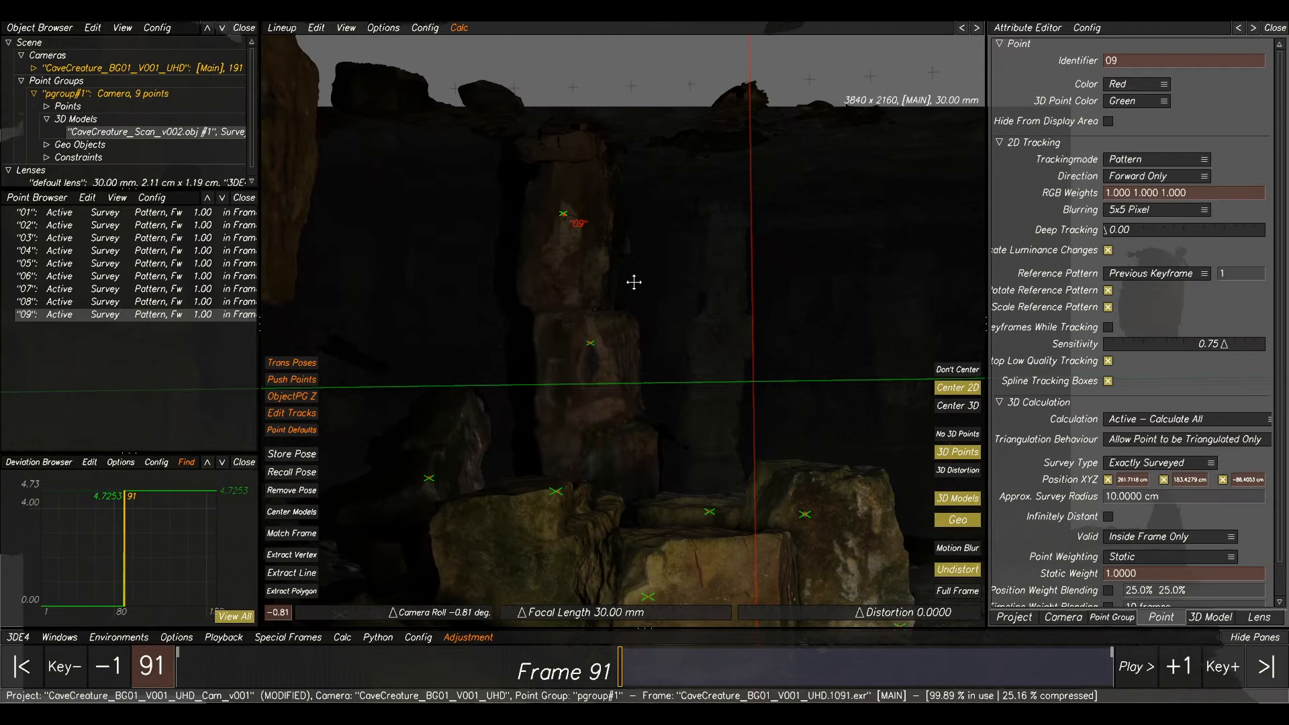
pyautogui.moveTo(633, 285); pyautogui.dragTo(699, 387, button='right')
pyautogui.moveTo(691, 356); pyautogui.dragTo(544, 194, button='middle')
pyautogui.click(952, 505)
pyautogui.click(952, 505)
pyautogui.click(953, 504)
pyautogui.scroll(4, 750, 401)
pyautogui.click(963, 504)
pyautogui.click(964, 504)
pyautogui.click(964, 504)
pyautogui.click(963, 503)
pyautogui.click(963, 504)
pyautogui.click(962, 504)
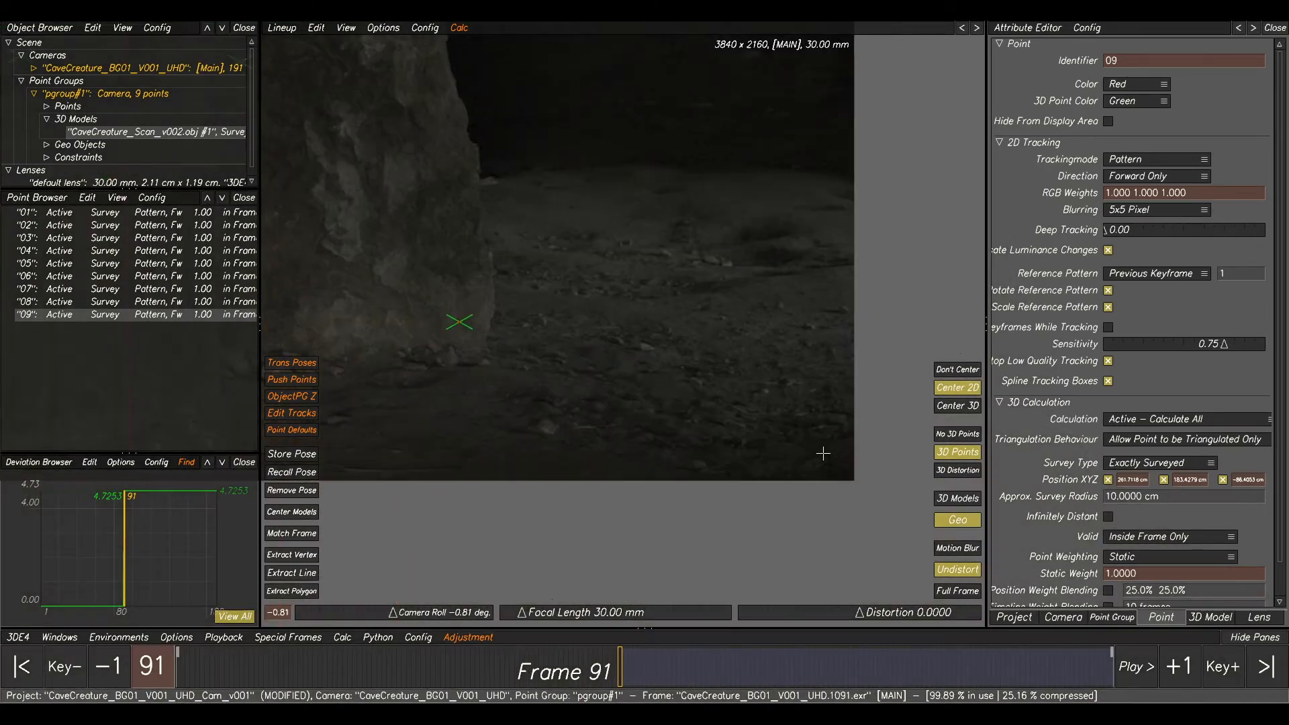
pyautogui.click(964, 504)
pyautogui.click(964, 504)
pyautogui.click(962, 501)
pyautogui.click(961, 500)
# Add a tracking point on a small stone on the ground beside the large blocks.
pyautogui.scroll(3, 757, 241)
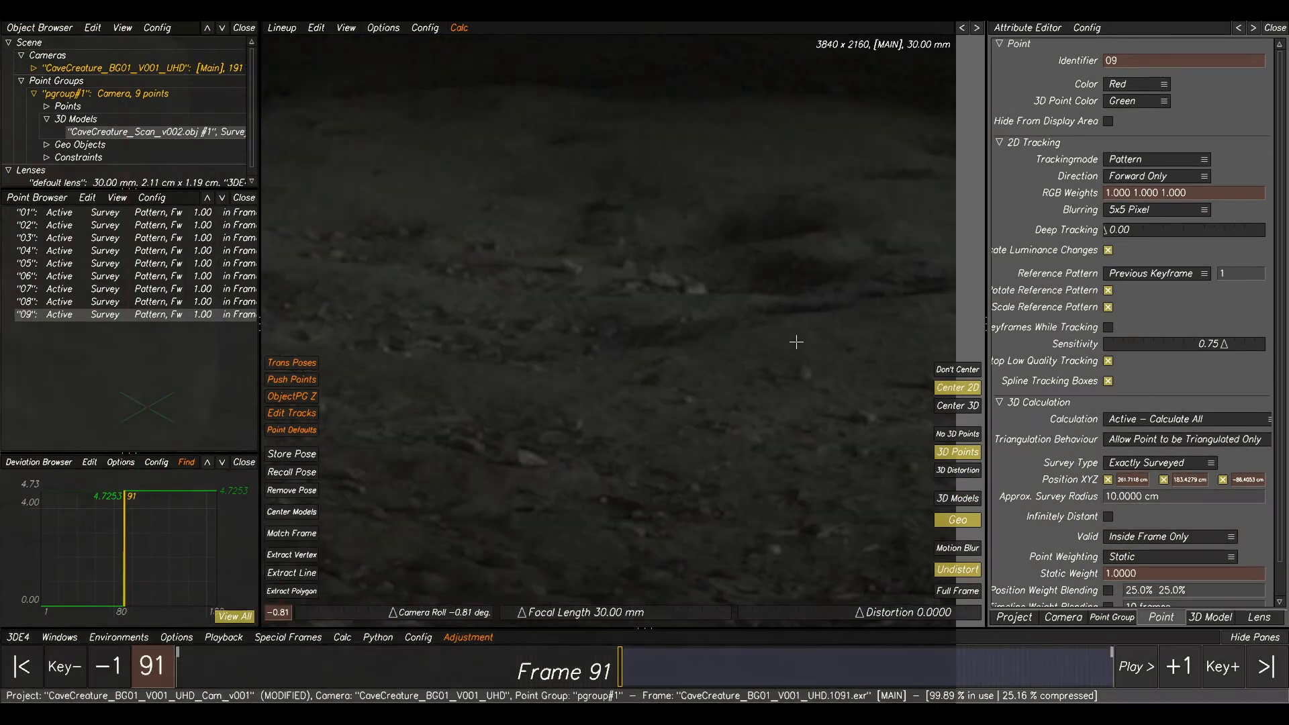
pyautogui.press('F2')
pyautogui.keyDown('ctrl'); pyautogui.click(807, 377); pyautogui.keyUp('ctrl')
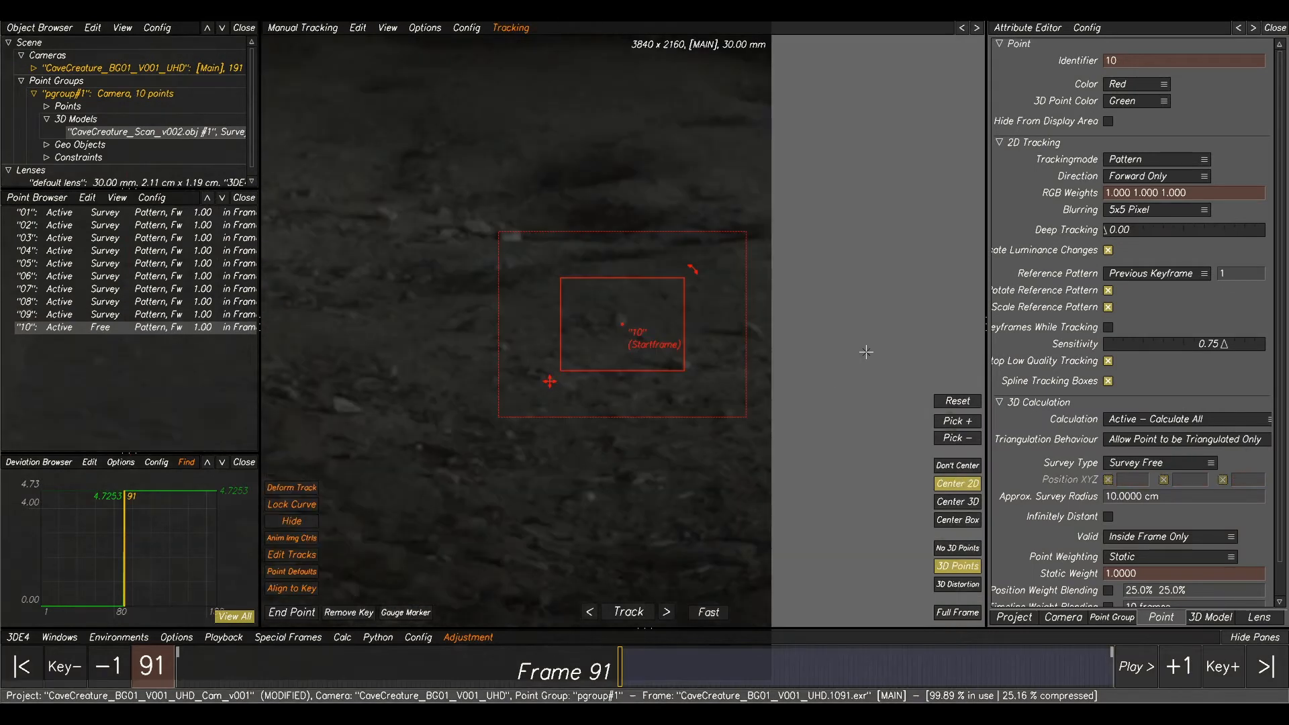
# Show the 3D models and give point 10 a survey position by extracting the scan polygon at the small ground stone.
pyautogui.press('F2')
pyautogui.click(943, 497)
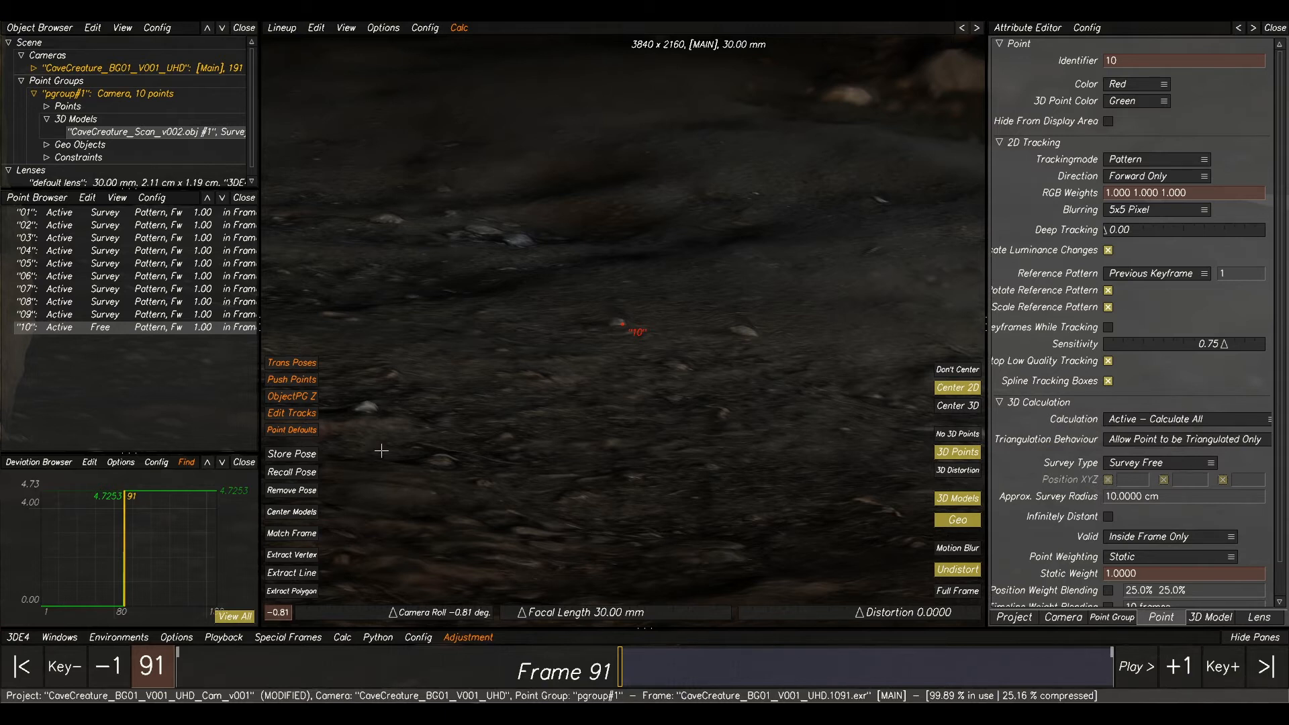
pyautogui.click(292, 590)
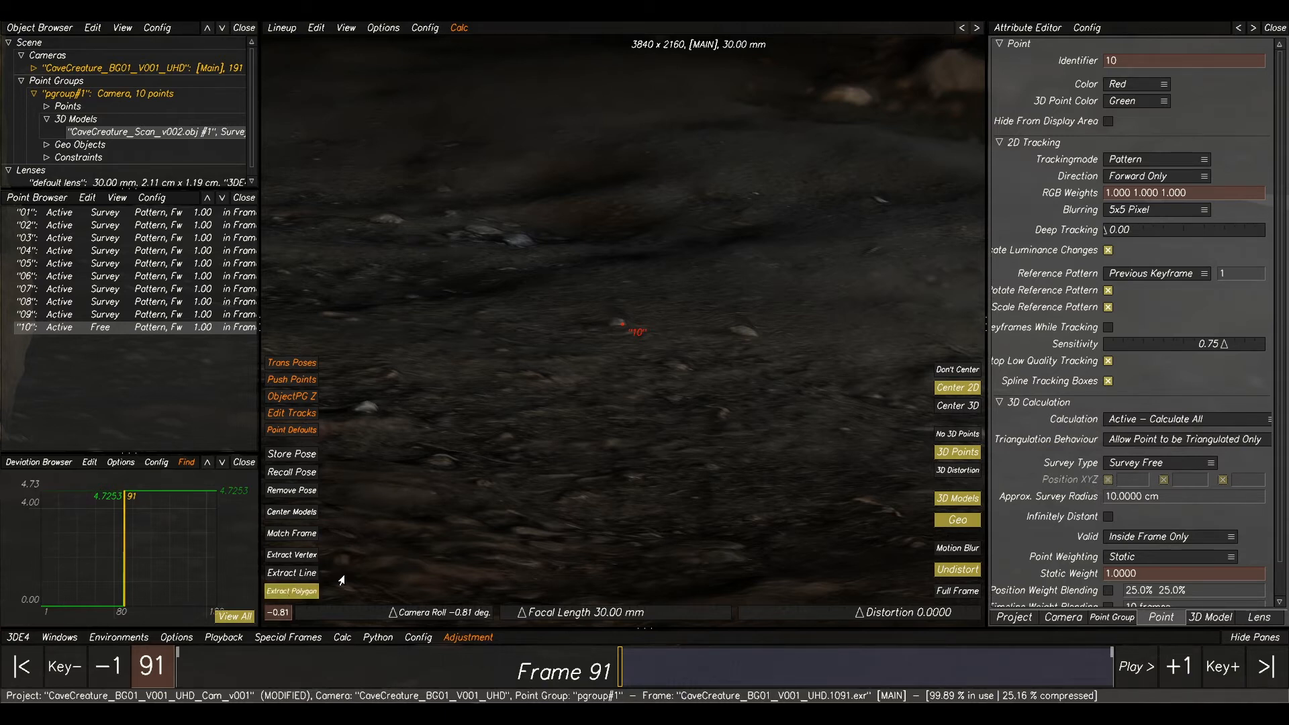
pyautogui.click(620, 327)
pyautogui.click(620, 325)
# Calculate the camera with point 10 included and accept the result.
pyautogui.hotkey('alt', 'c')
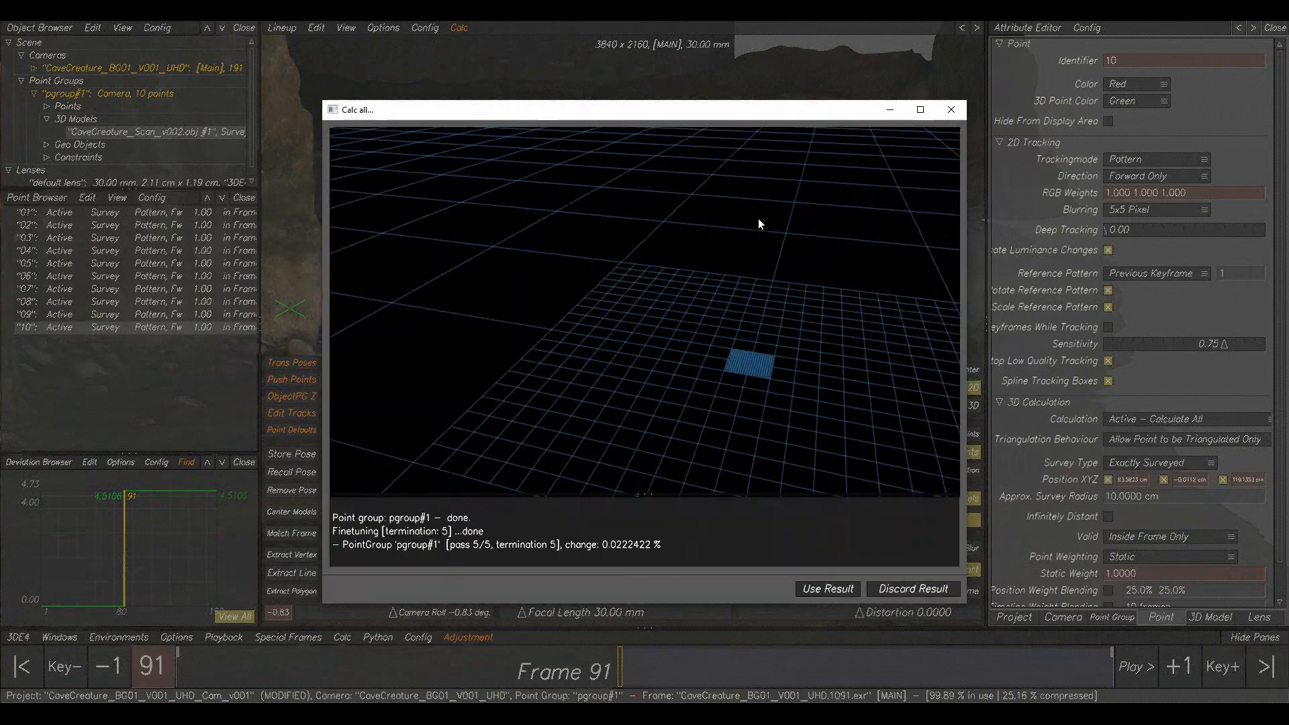
pyautogui.click(830, 589)
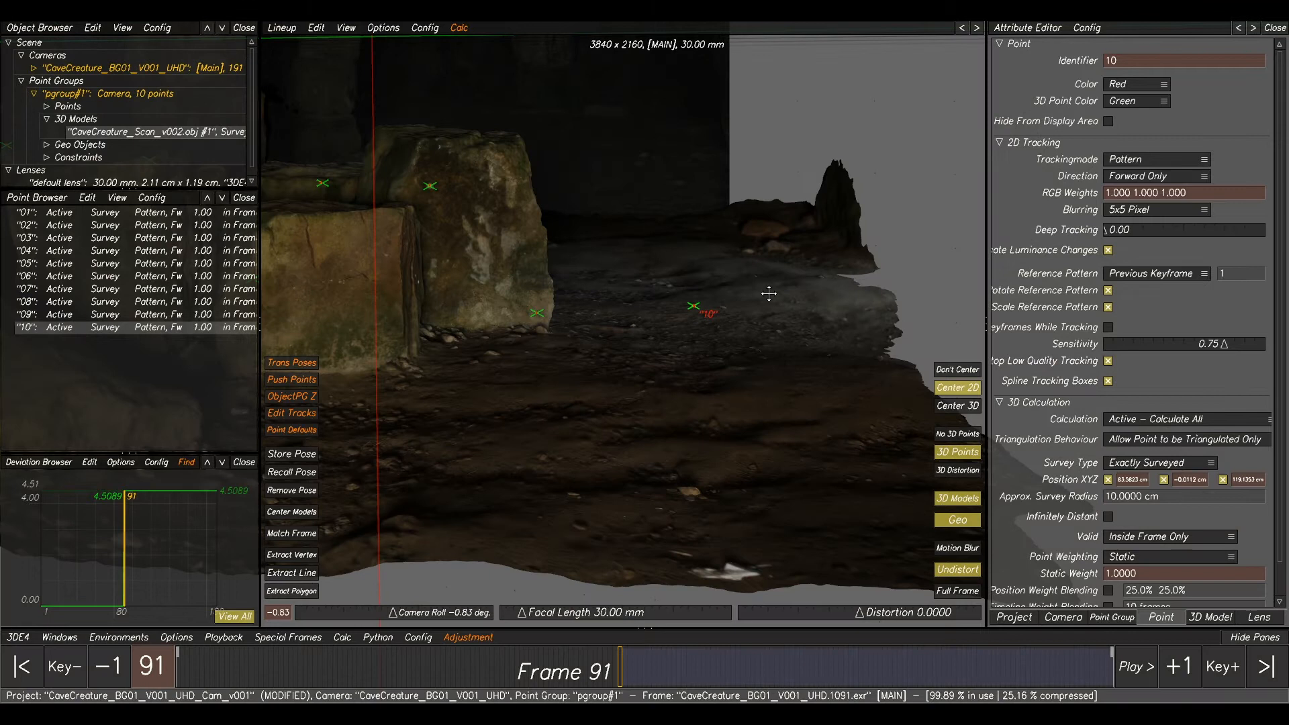
pyautogui.moveTo(768, 293); pyautogui.dragTo(980, 295, button='middle')
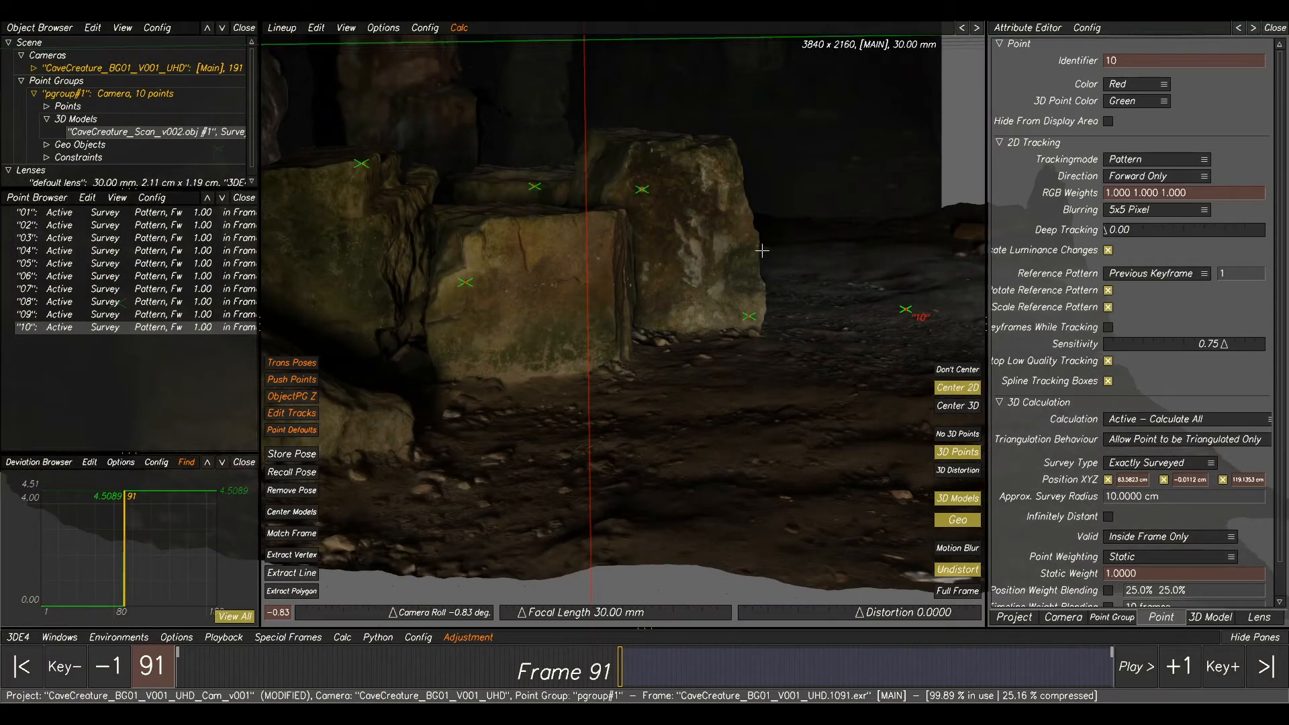
pyautogui.moveTo(782, 259); pyautogui.dragTo(822, 342, button='middle')
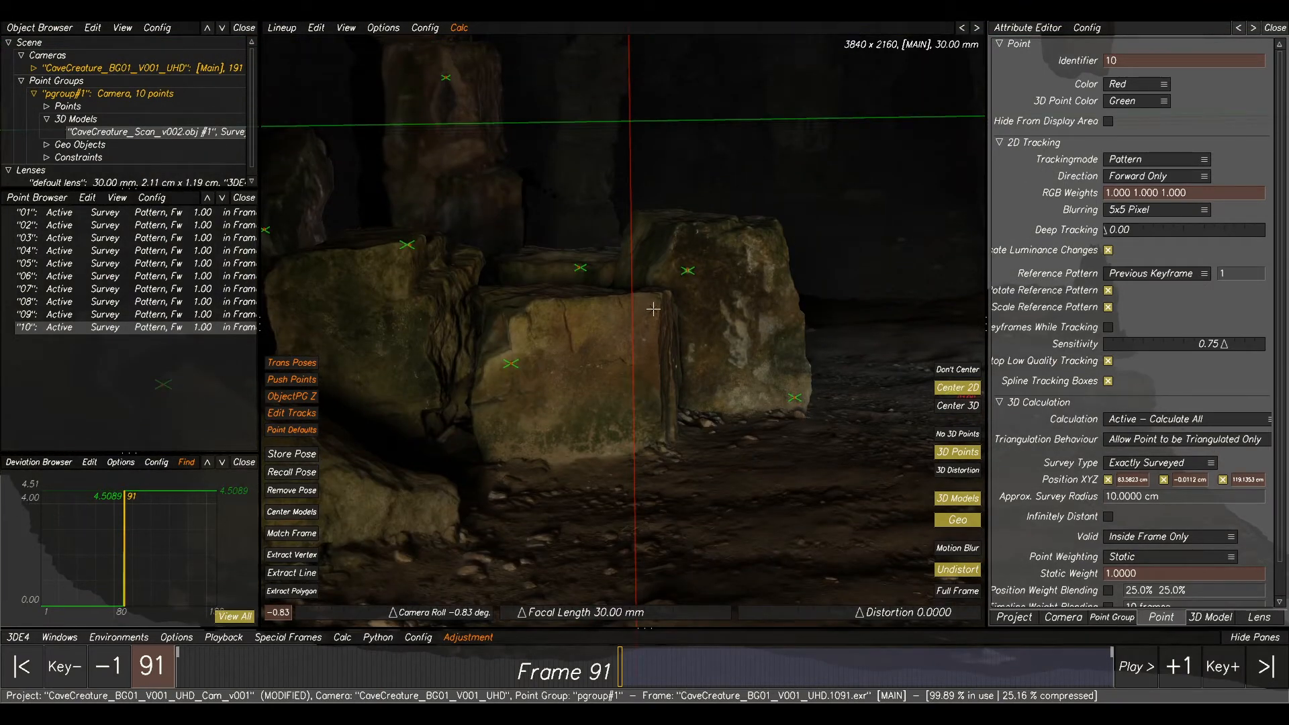
pyautogui.moveTo(817, 184); pyautogui.dragTo(860, 230, button='middle')
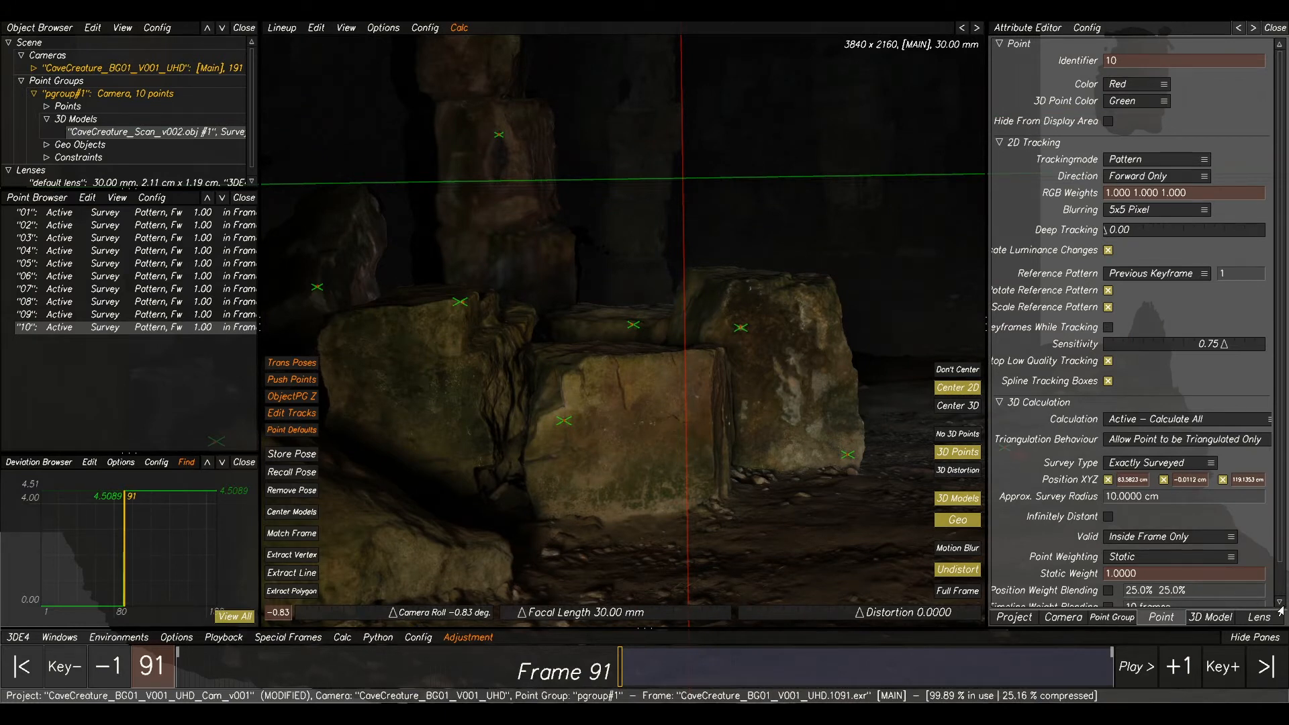
# Set the default lens's focal length to Adjust and choose the Adaptive method for it in Parameter Adjustment.
pyautogui.click(1260, 617)
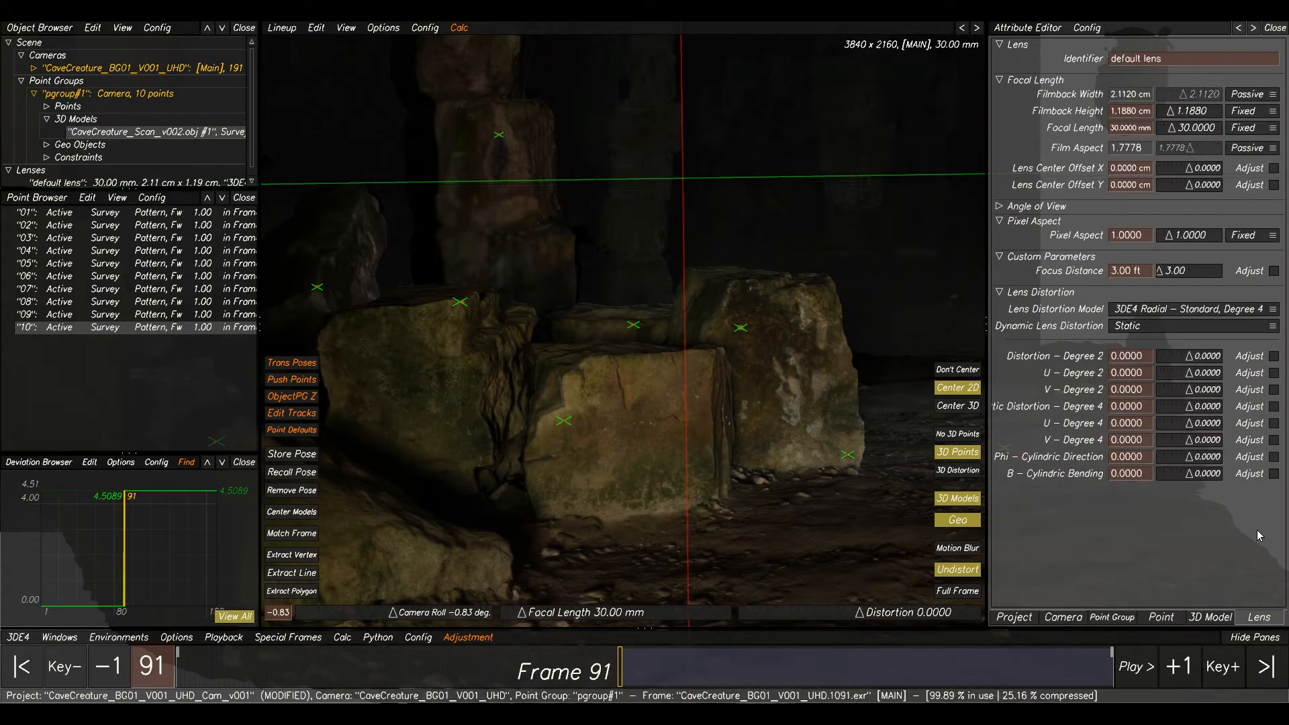
pyautogui.click(1250, 127)
pyautogui.click(1246, 141)
pyautogui.click(58, 637)
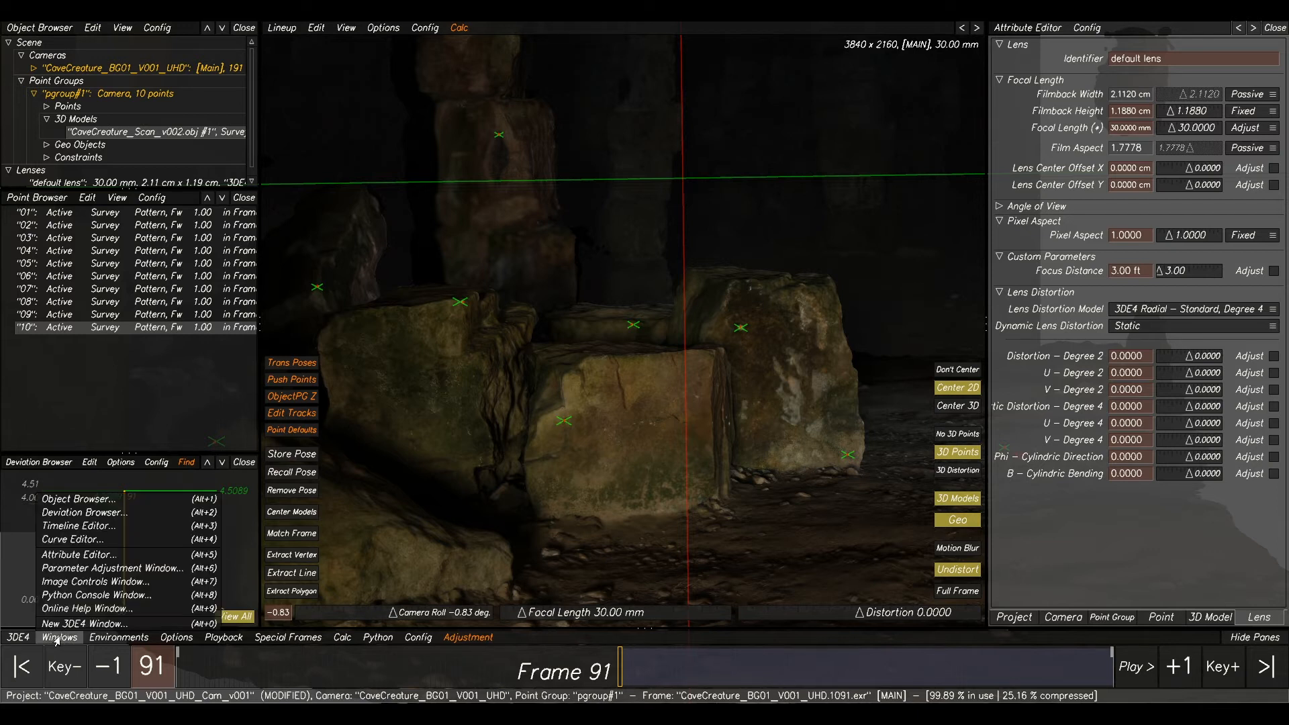
pyautogui.click(79, 570)
pyautogui.click(364, 320)
pyautogui.click(359, 336)
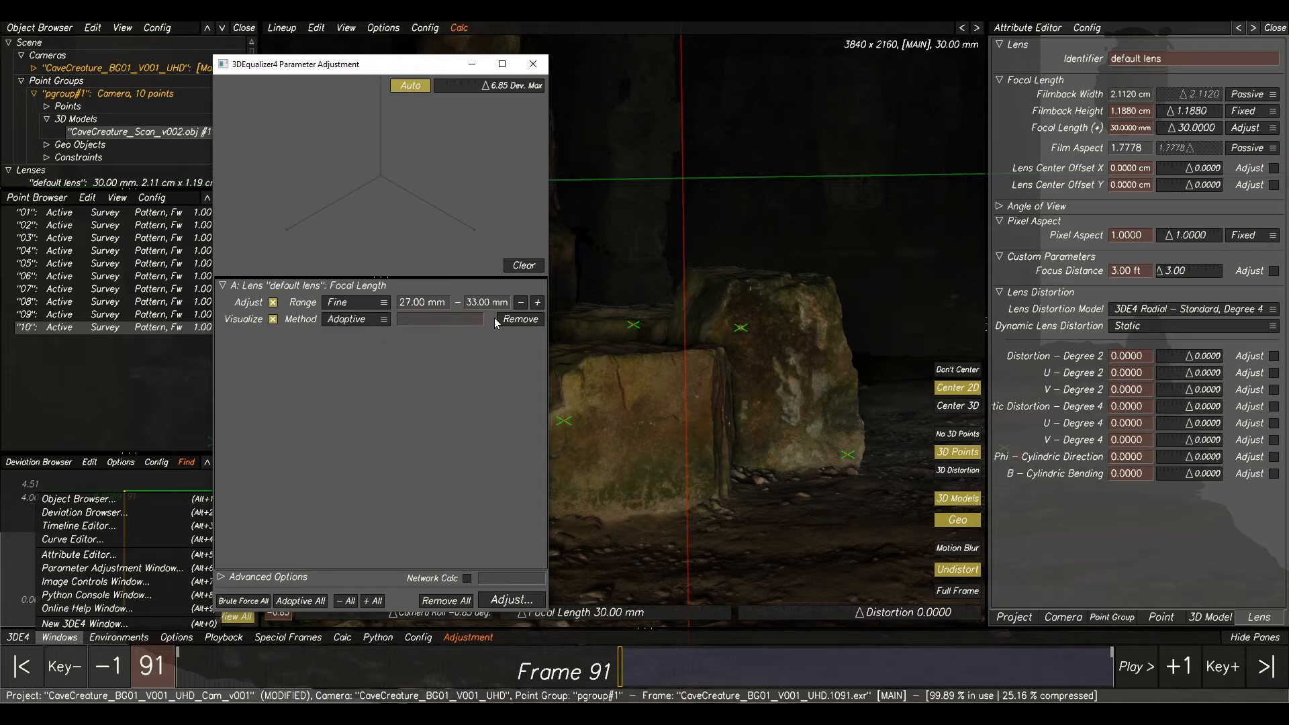
# Transfer the best focal length from a parameter adjustment run into the project and recalculate the camera, accepting the result.
pyautogui.click(518, 603)
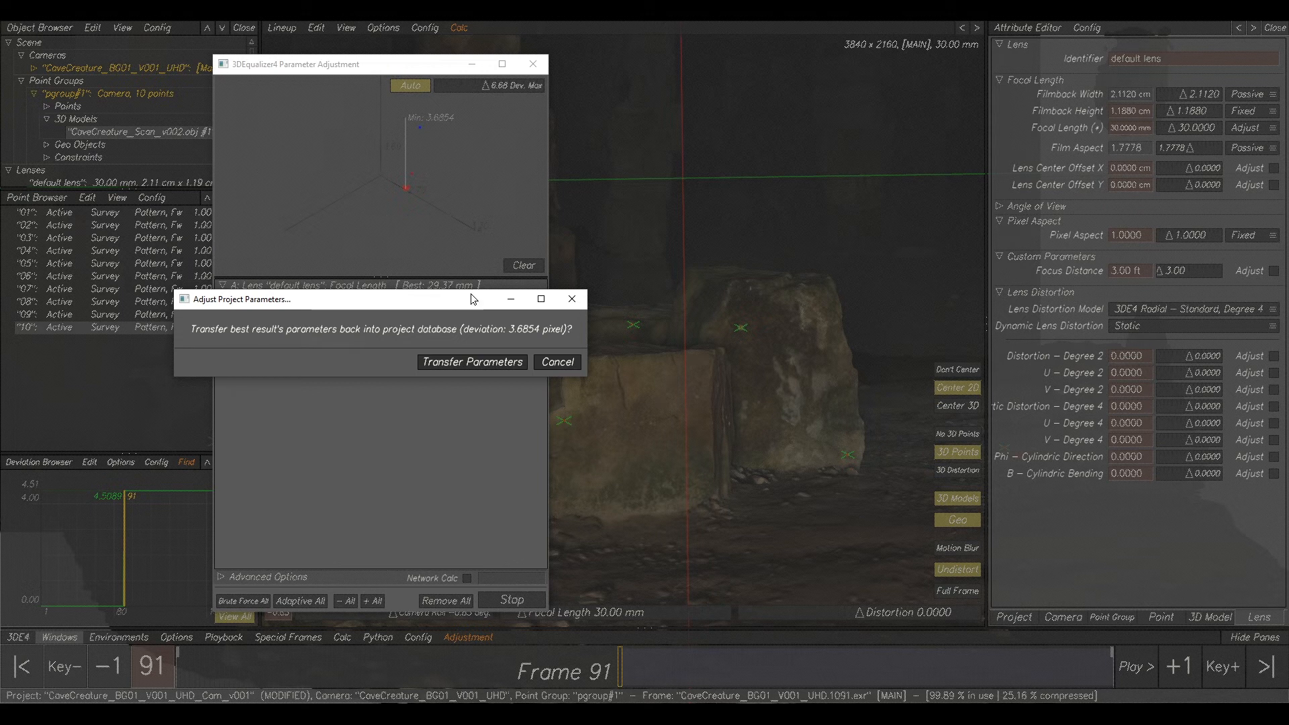
pyautogui.click(487, 360)
pyautogui.click(799, 274)
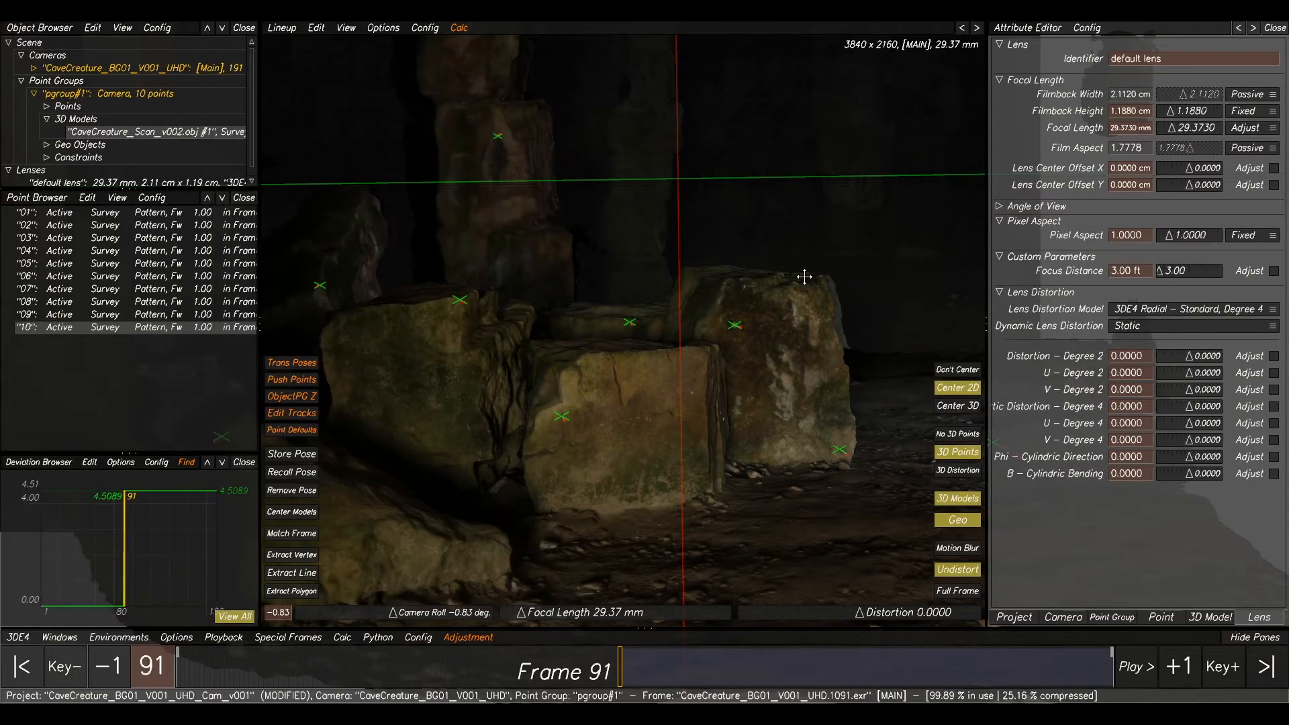
pyautogui.hotkey('alt', 'c')
pyautogui.click(833, 591)
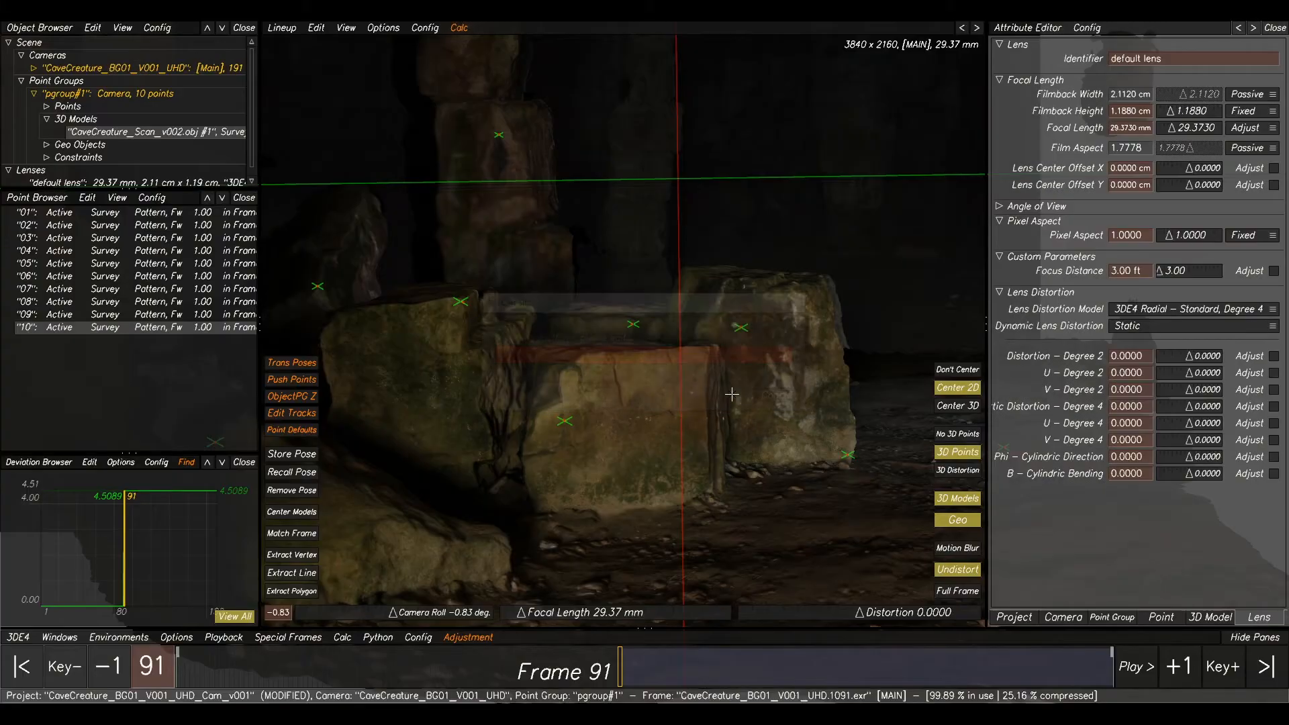
# Alternate the 3D model display on and off to examine the scan's alignment with the adjusted focal length.
pyautogui.click(956, 501)
pyautogui.click(956, 500)
pyautogui.click(956, 500)
pyautogui.click(955, 500)
pyautogui.click(956, 500)
pyautogui.click(956, 500)
pyautogui.click(955, 500)
pyautogui.click(955, 500)
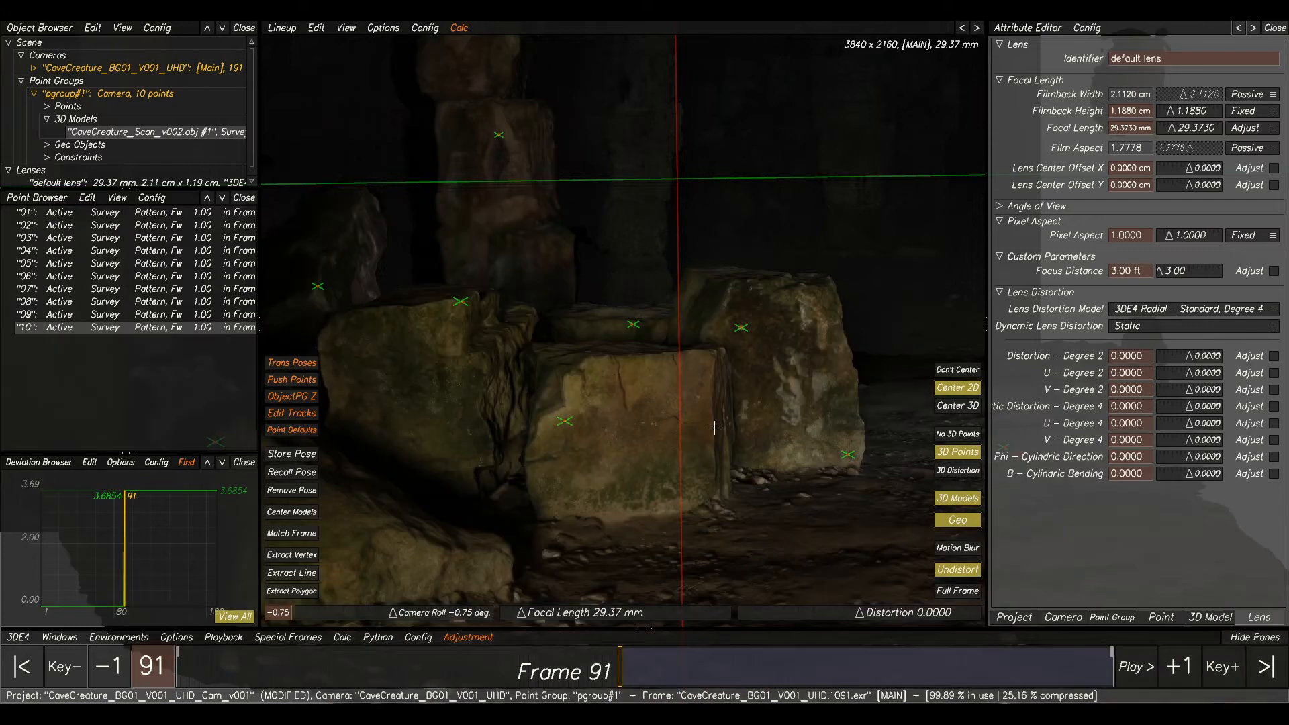
pyautogui.scroll(-3, 617, 407)
pyautogui.moveTo(697, 303); pyautogui.dragTo(719, 325, button='middle')
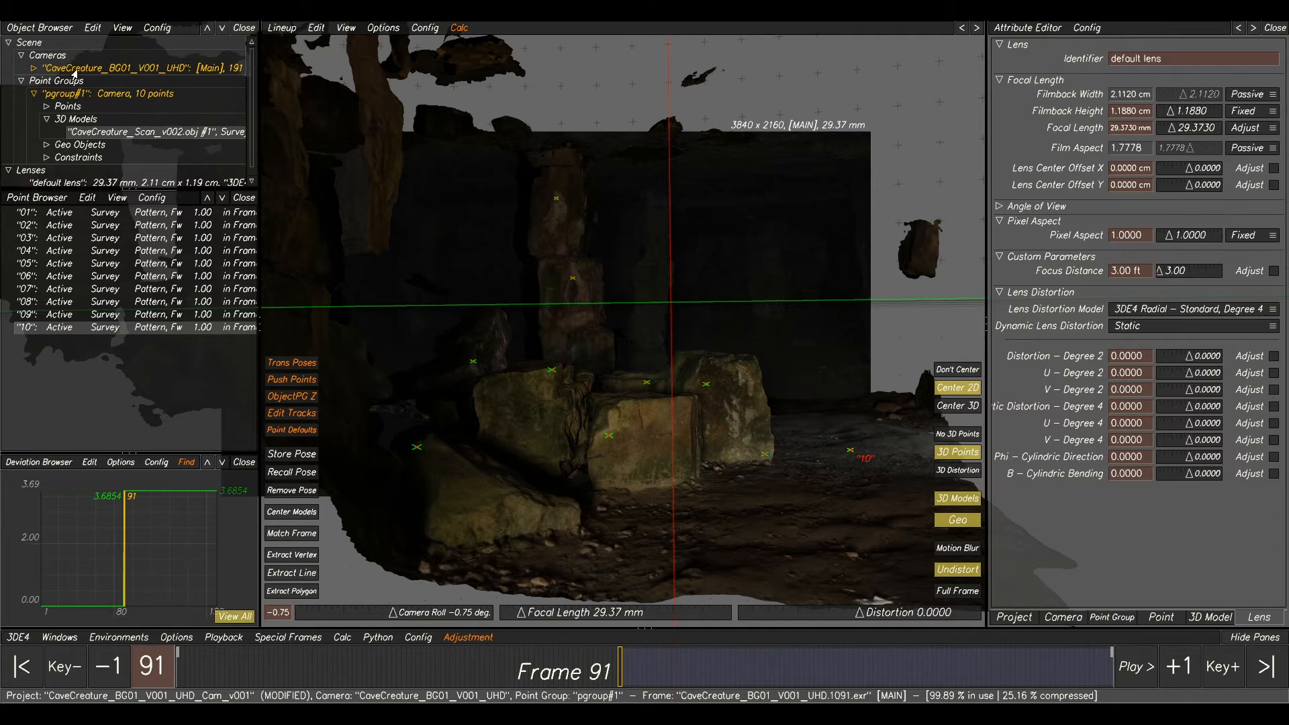
# Add a new reference camera to the scene.
pyautogui.click(122, 68)
pyautogui.rightClick(123, 71)
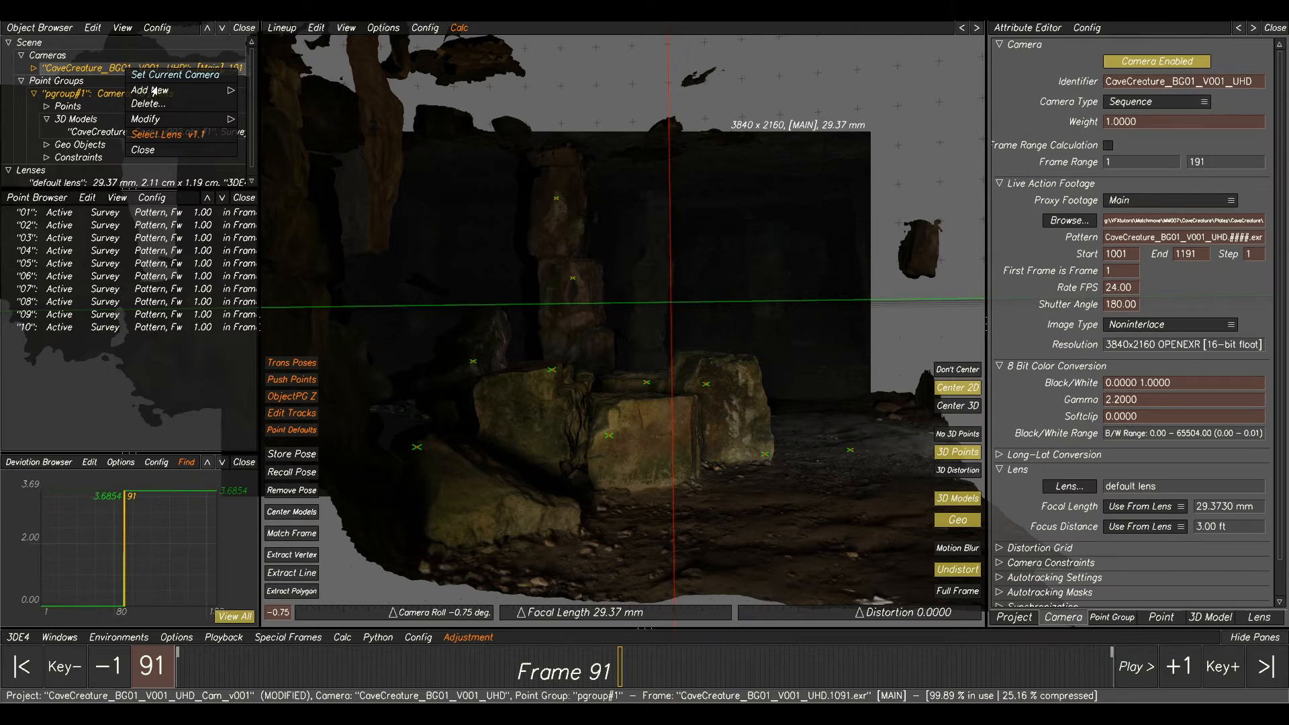
pyautogui.moveTo(153, 94)
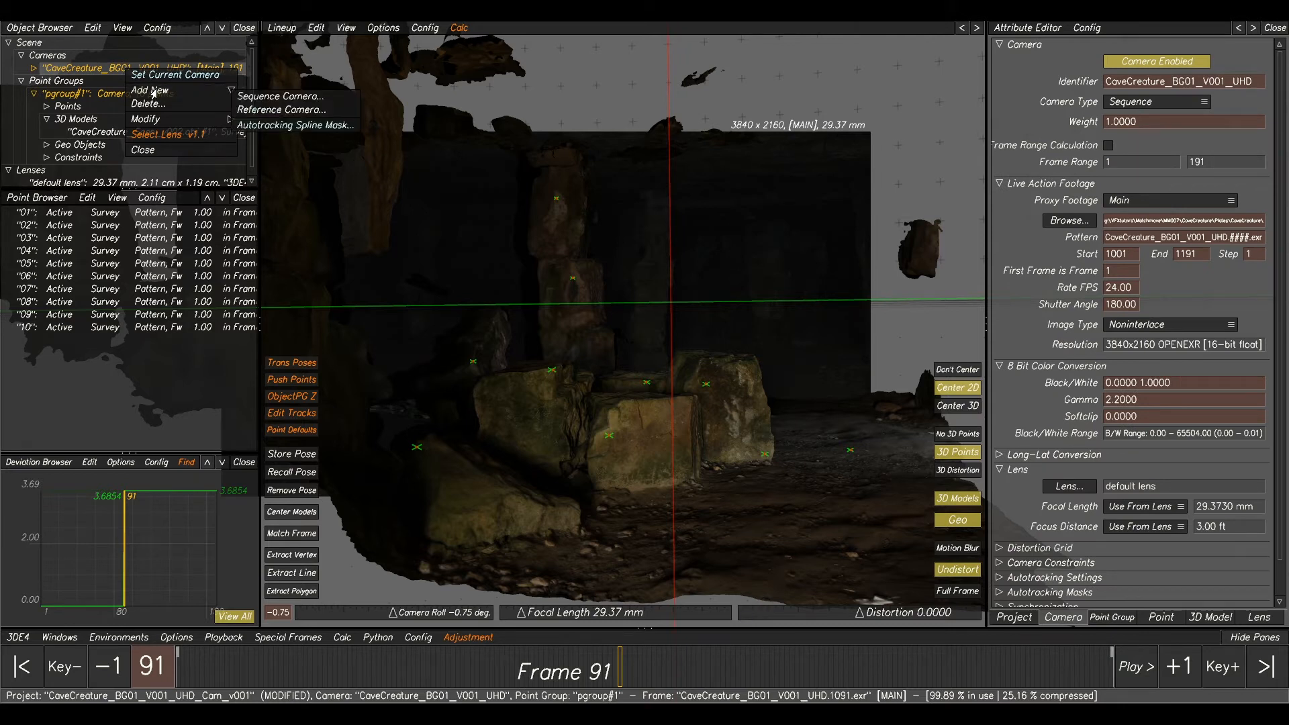
pyautogui.click(269, 112)
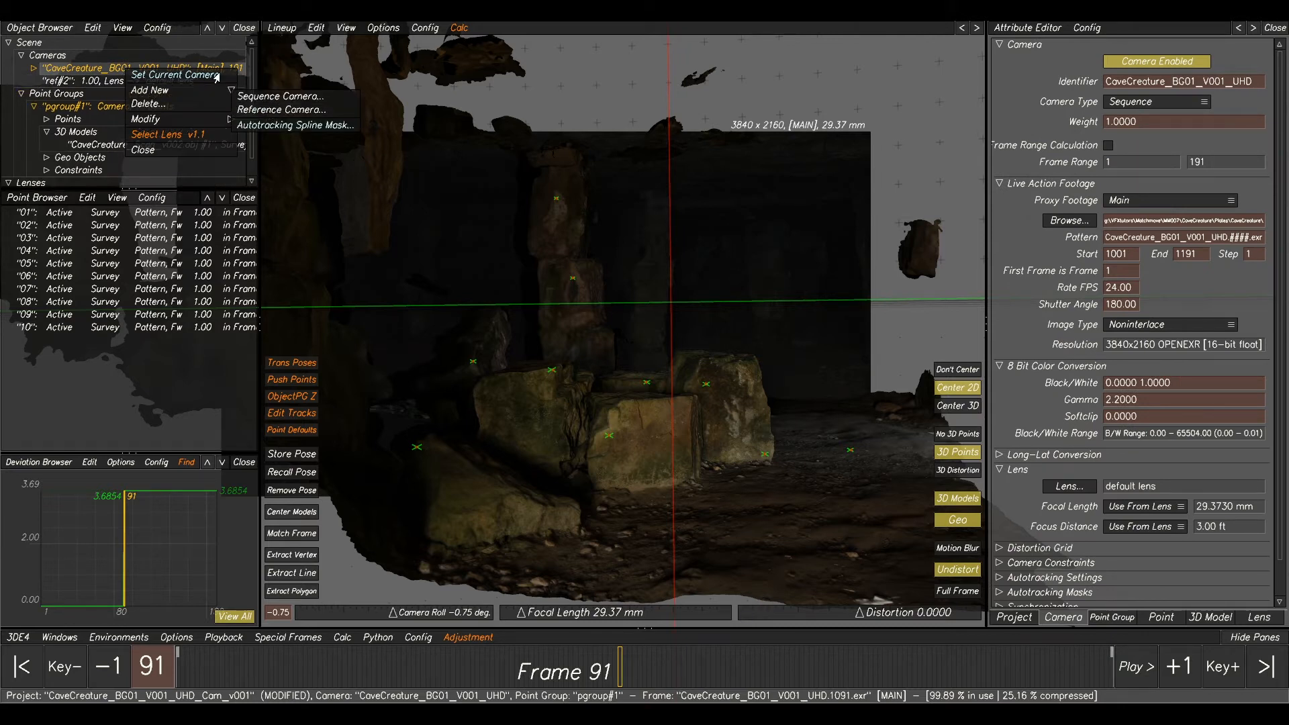
# Make the new reference camera the current camera.
pyautogui.click(66, 83)
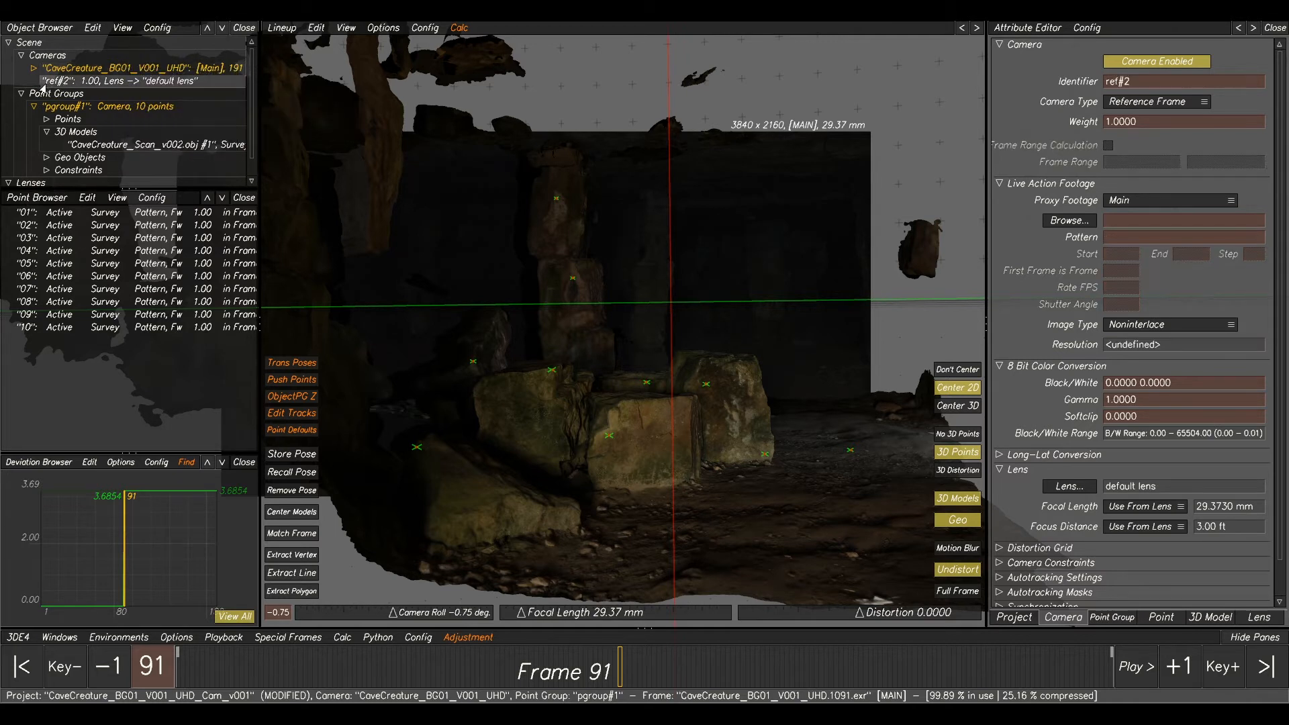
pyautogui.click(132, 69)
pyautogui.click(131, 83)
pyautogui.rightClick(132, 84)
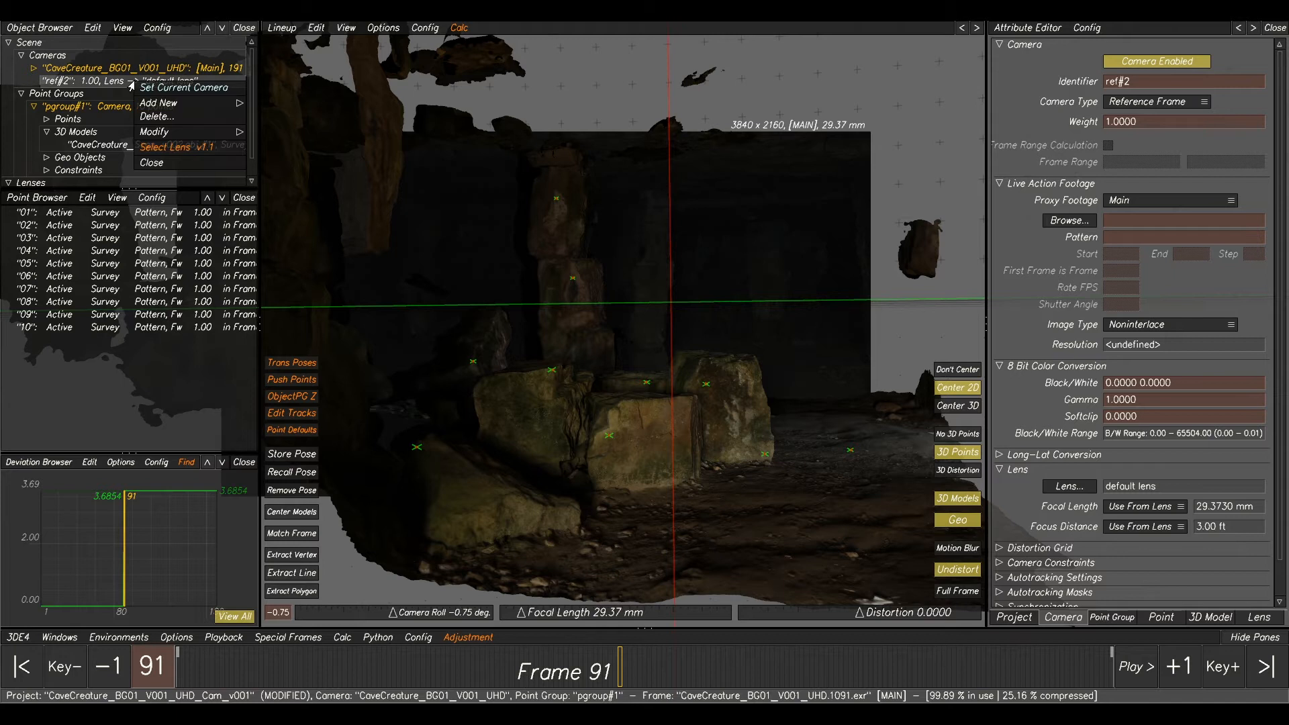
pyautogui.click(103, 83)
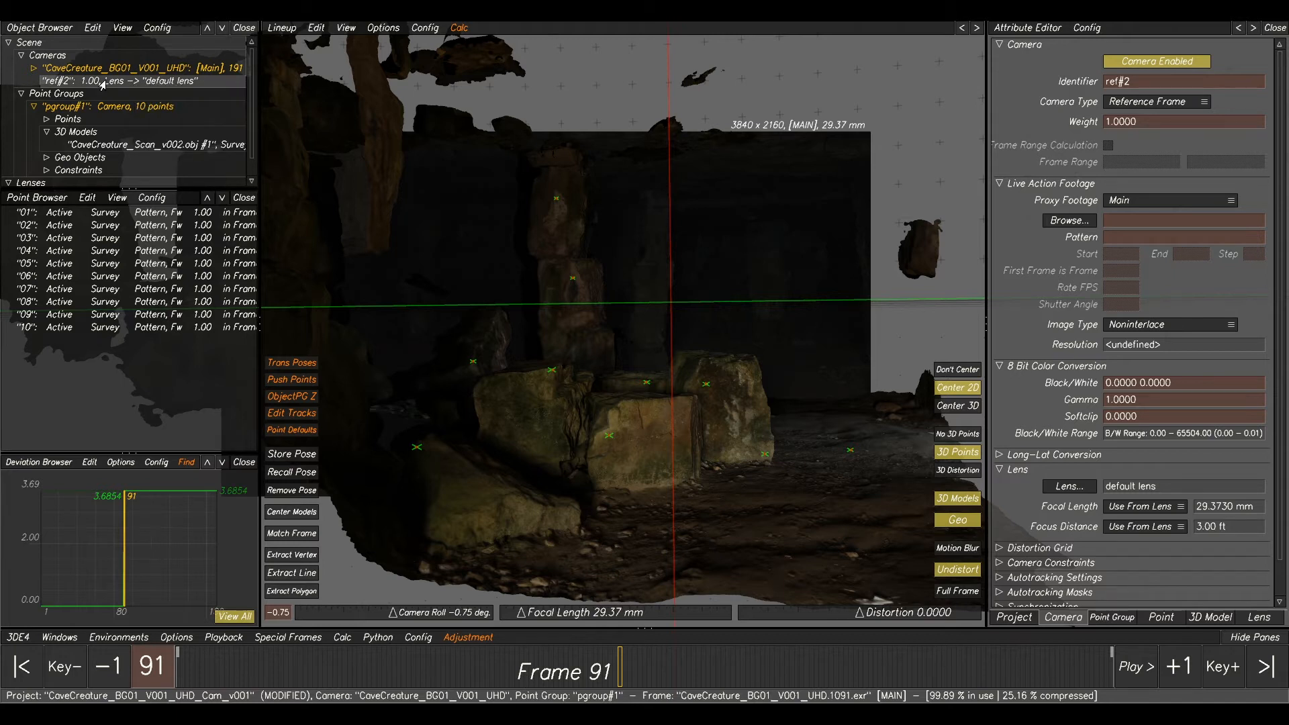
pyautogui.rightClick(109, 85)
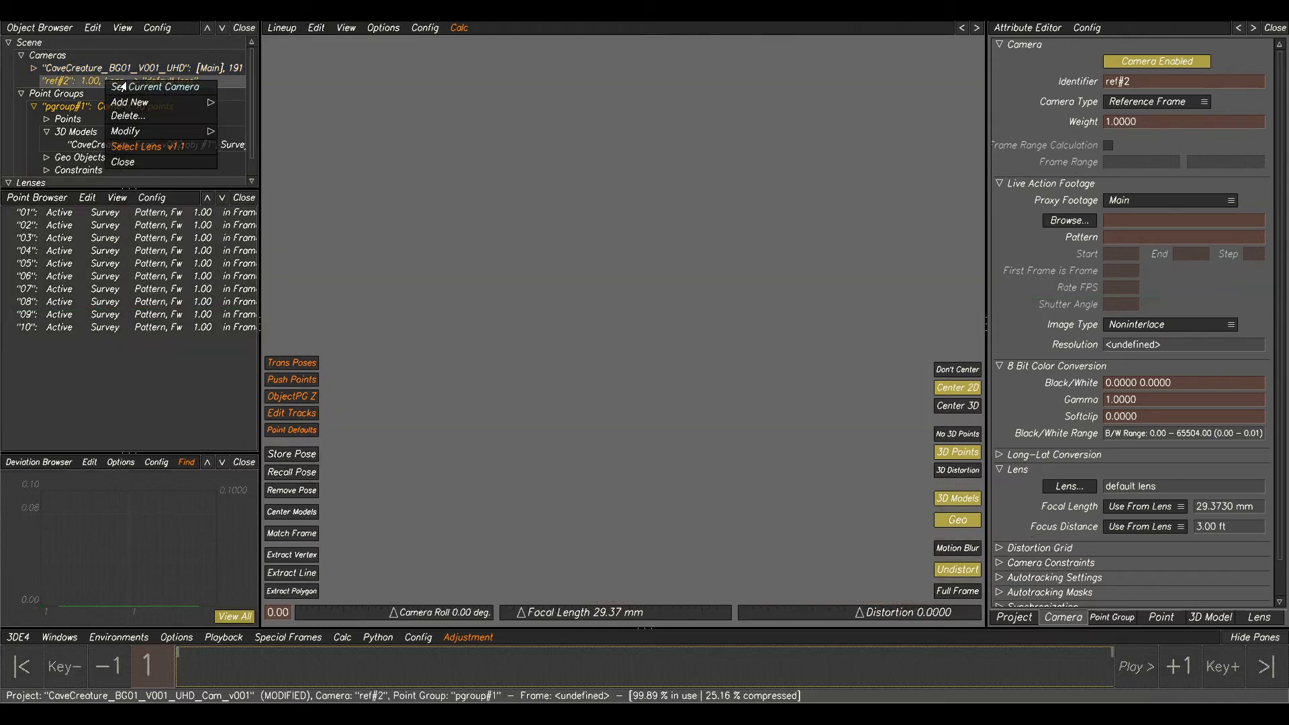
pyautogui.click(84, 83)
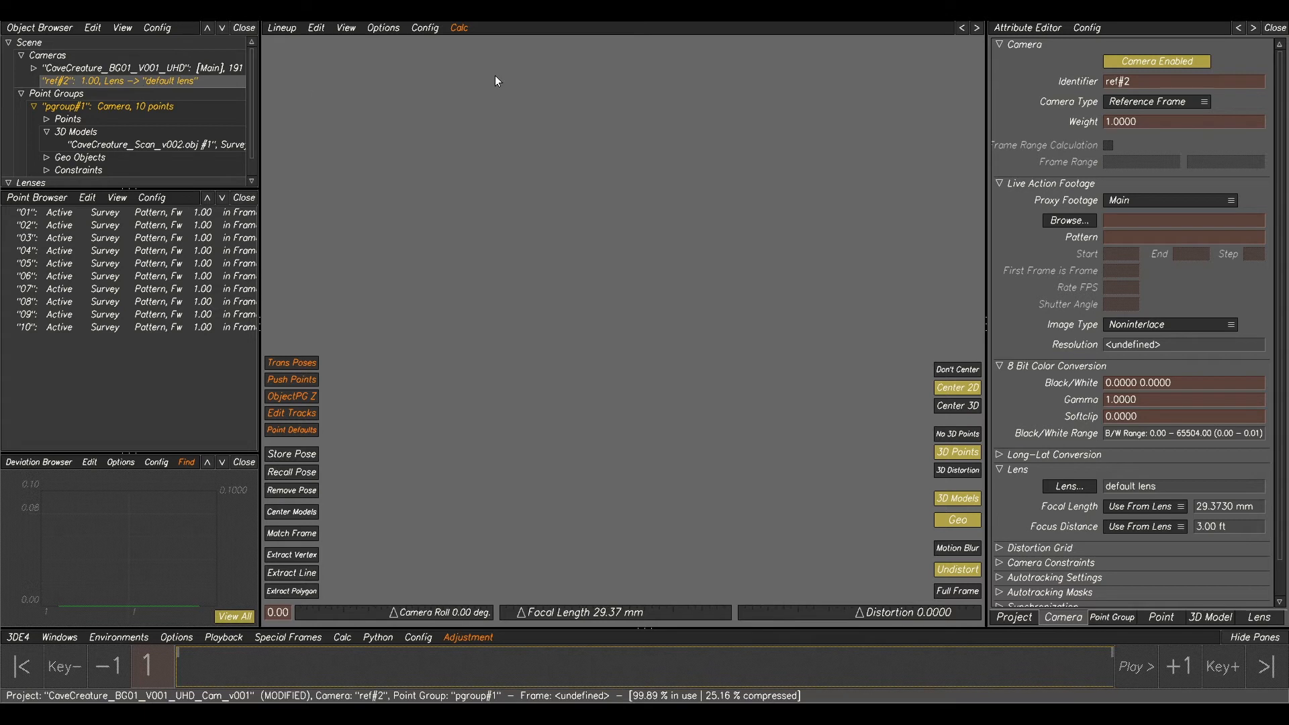
# Load Sigma18-35MM_30MM.exr from the LensGrid folder's Sigma18-35MM_LensGrids as the reference camera's footage.
pyautogui.click(1071, 222)
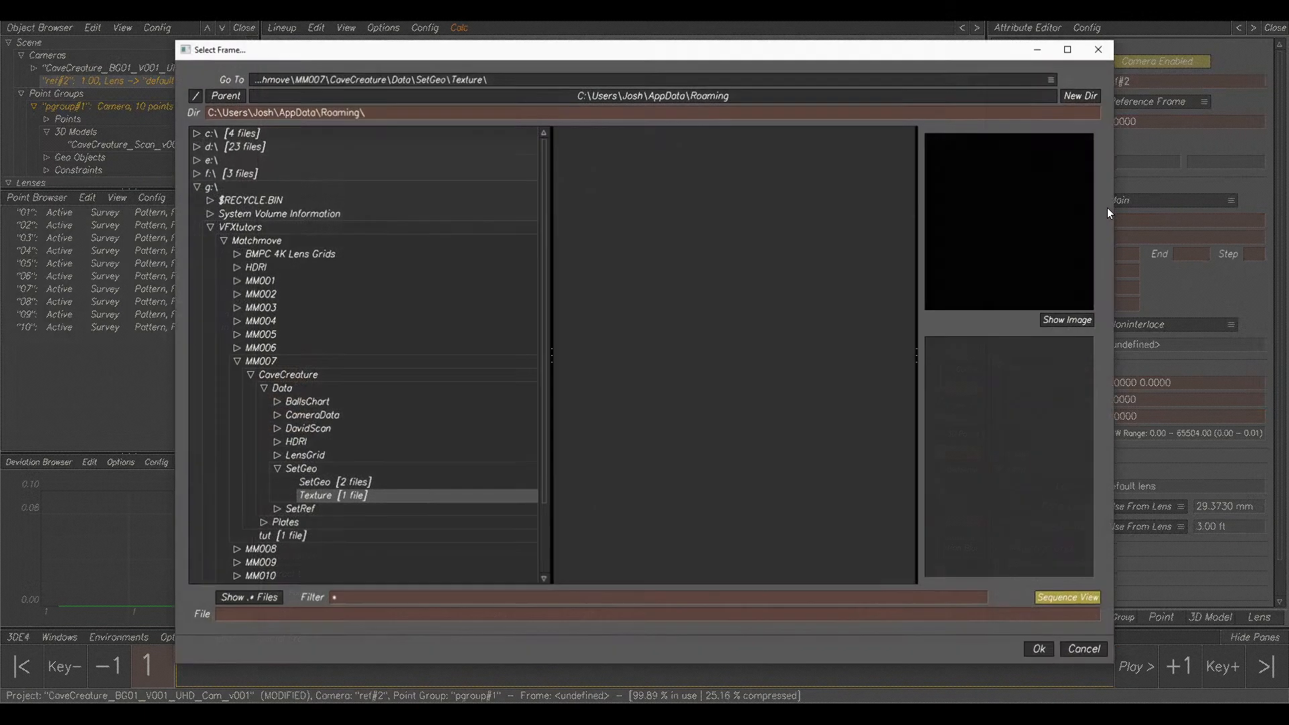
pyautogui.click(277, 468)
pyautogui.click(277, 455)
pyautogui.click(301, 469)
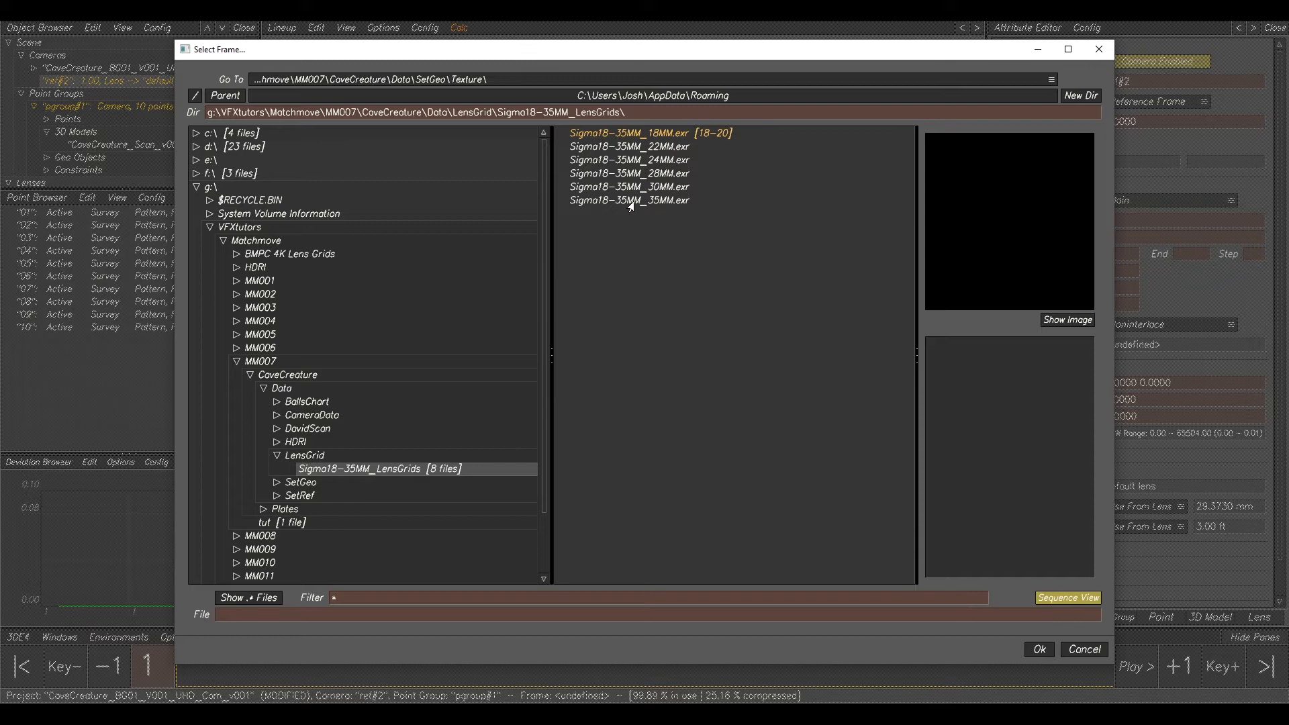
pyautogui.click(662, 191)
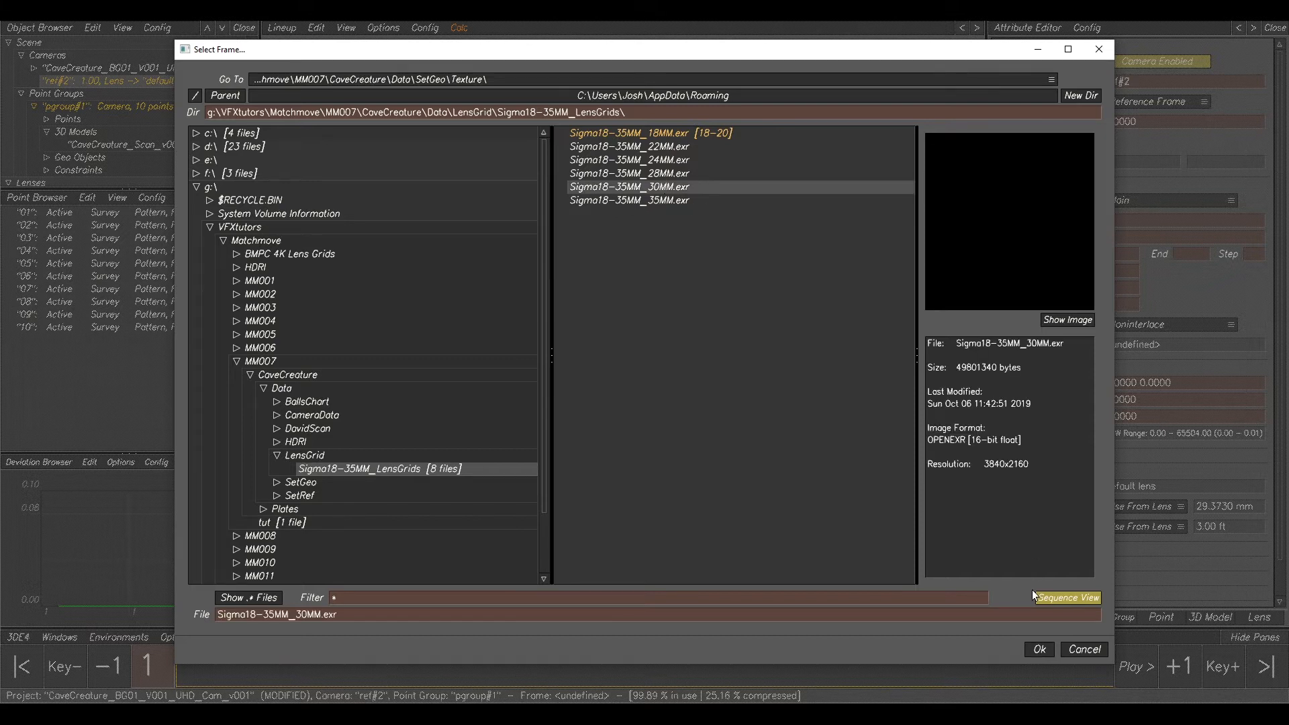
pyautogui.click(1038, 650)
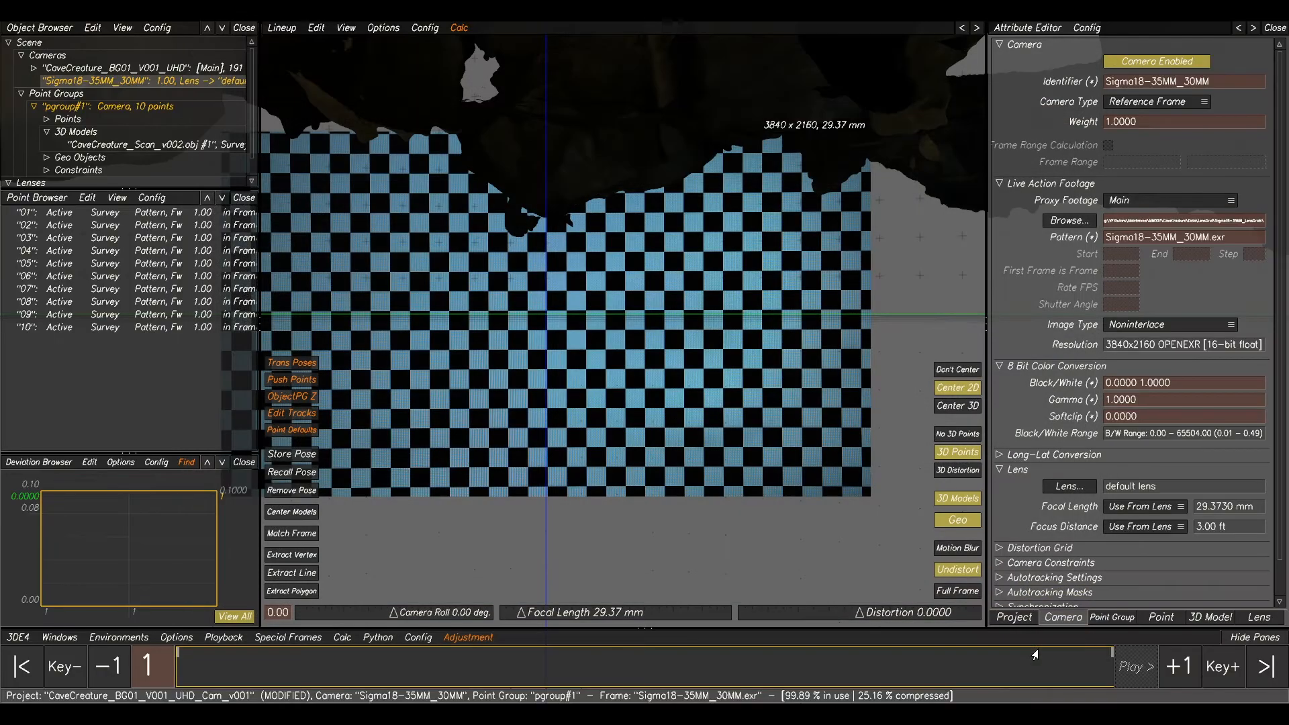
# Show the distortion grid, fit three of its upper-corner points to one checker square, and snap the grid to the chart's corners.
pyautogui.keyDown('ctrl'); pyautogui.moveTo(601, 272); pyautogui.dragTo(647, 264, button='middle'); pyautogui.keyUp('ctrl')
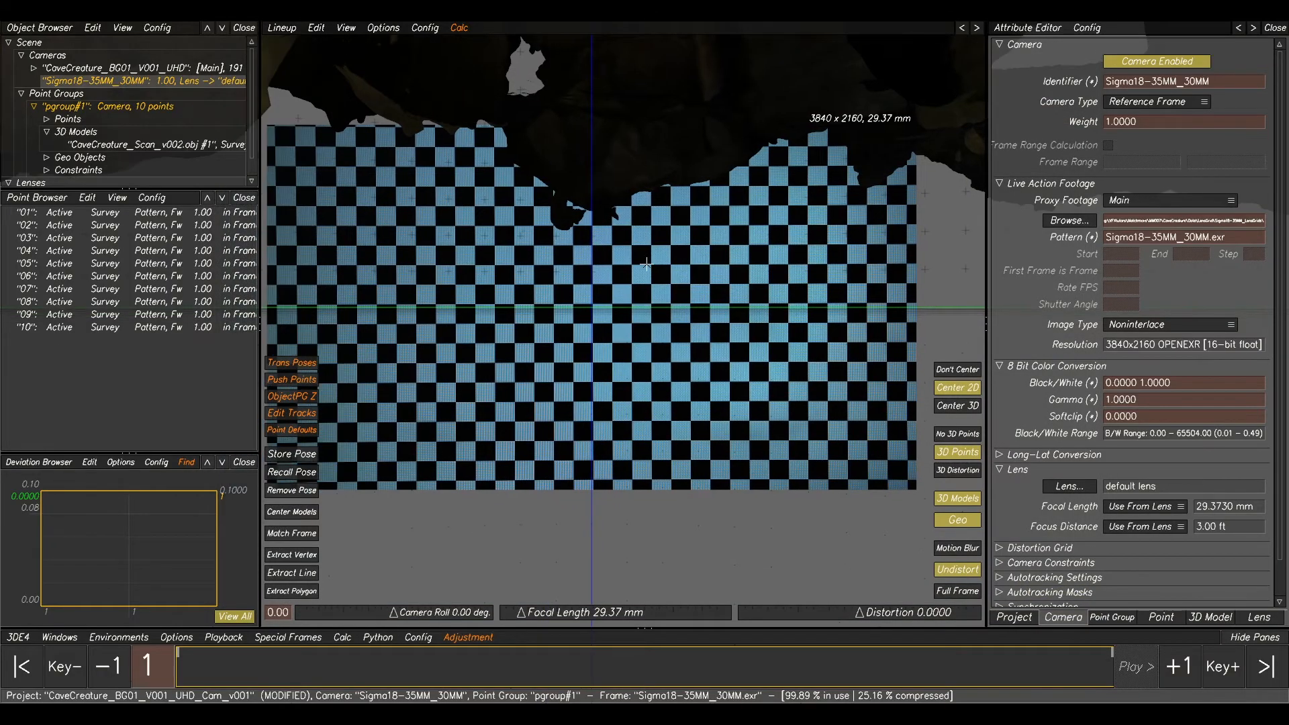
pyautogui.press('F4')
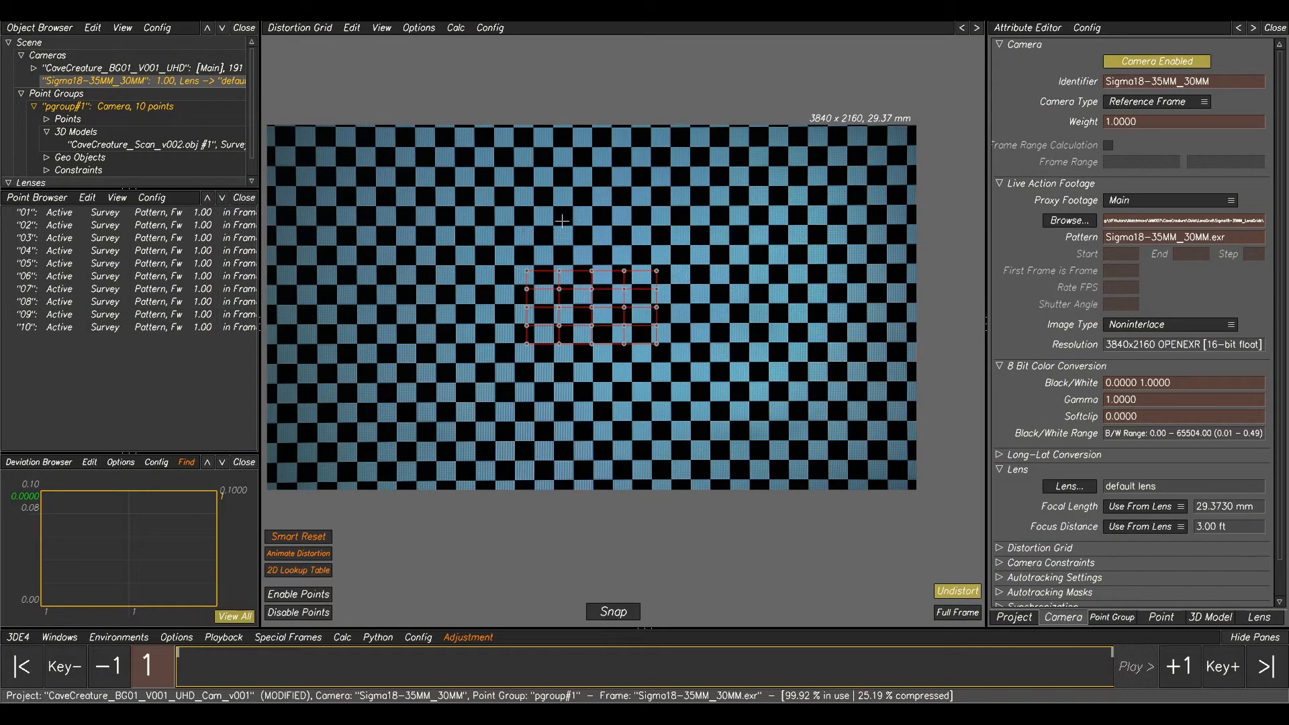
pyautogui.keyDown('ctrl'); pyautogui.moveTo(561, 220); pyautogui.dragTo(641, 230, button='middle'); pyautogui.keyUp('ctrl')
pyautogui.scroll(2, 643, 266)
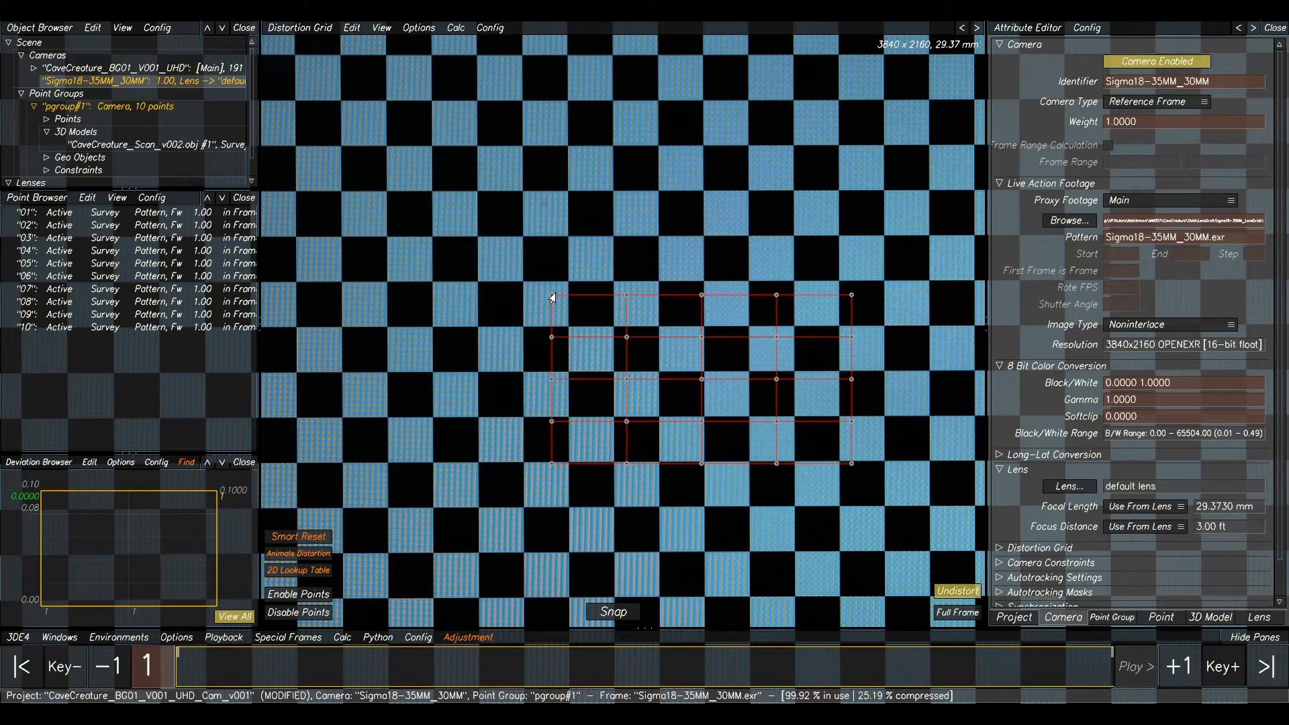
pyautogui.moveTo(549, 300); pyautogui.dragTo(560, 294)
pyautogui.moveTo(560, 291); pyautogui.dragTo(612, 283)
pyautogui.moveTo(551, 341); pyautogui.dragTo(568, 331)
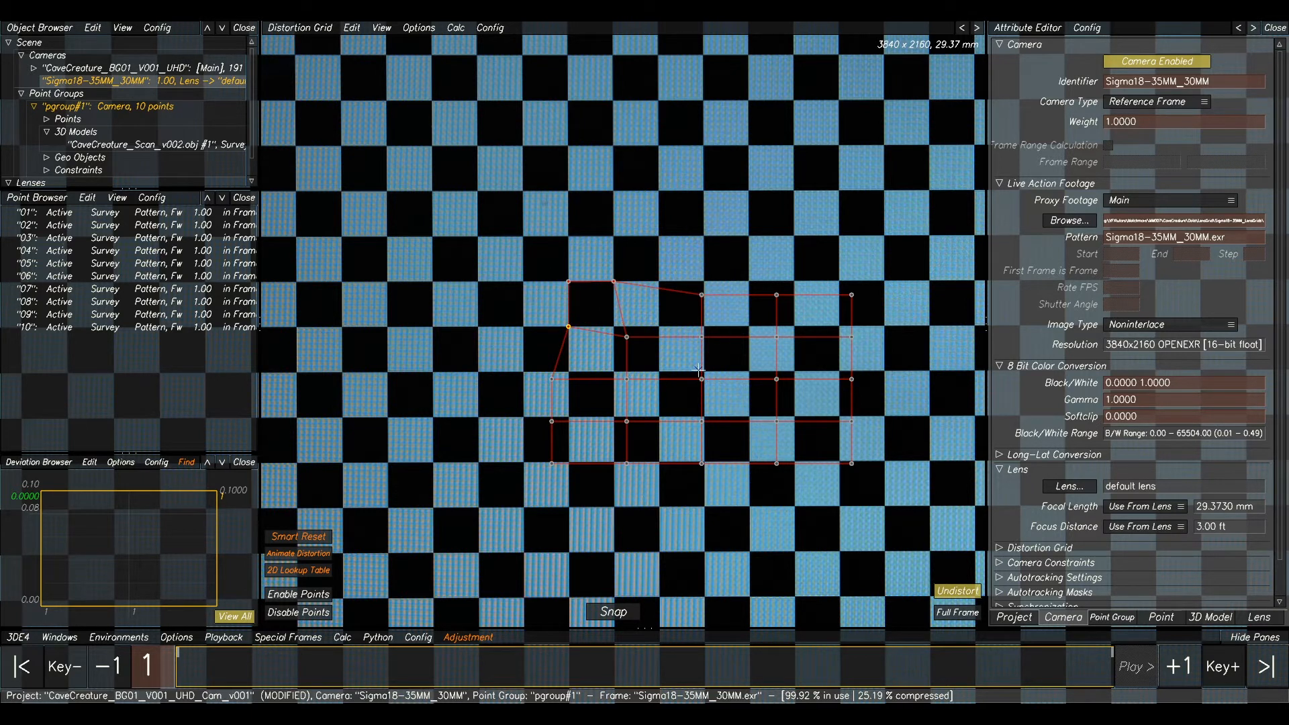
pyautogui.click(613, 612)
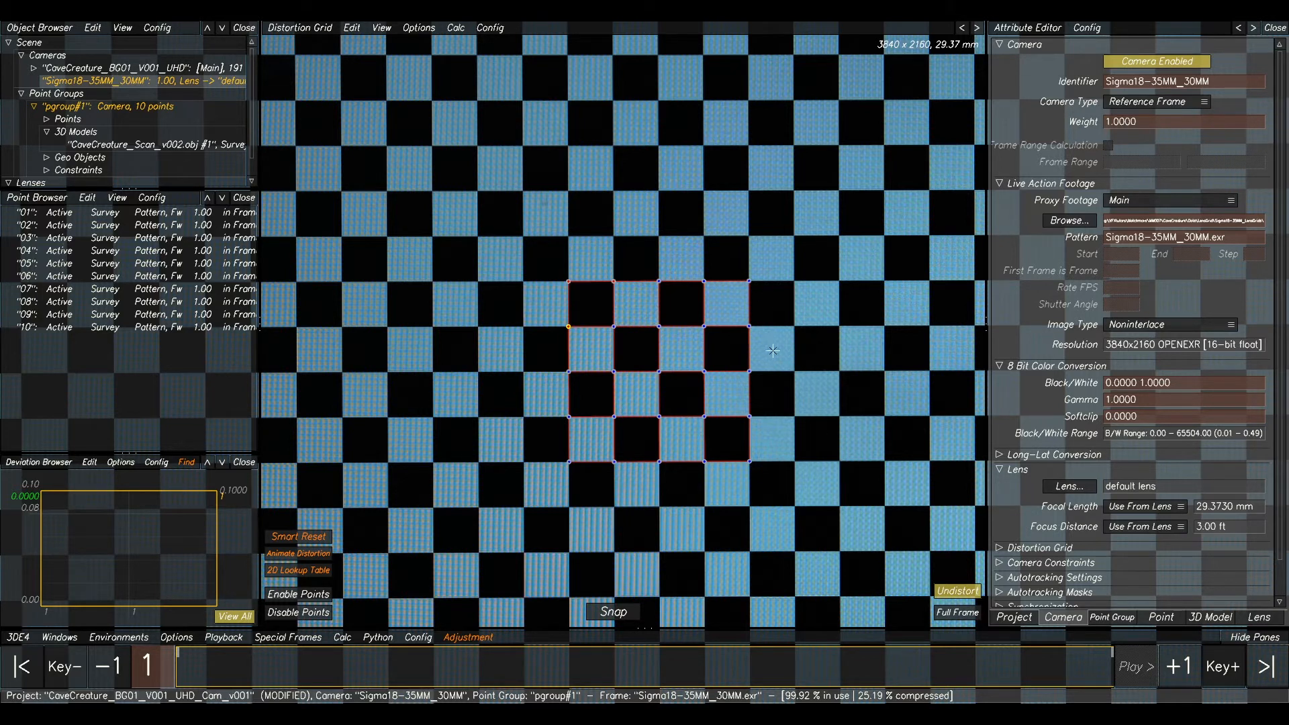
# Extend the snapped distortion grid across the whole checkerboard lens chart and check its edges.
pyautogui.scroll(-3, 806, 322)
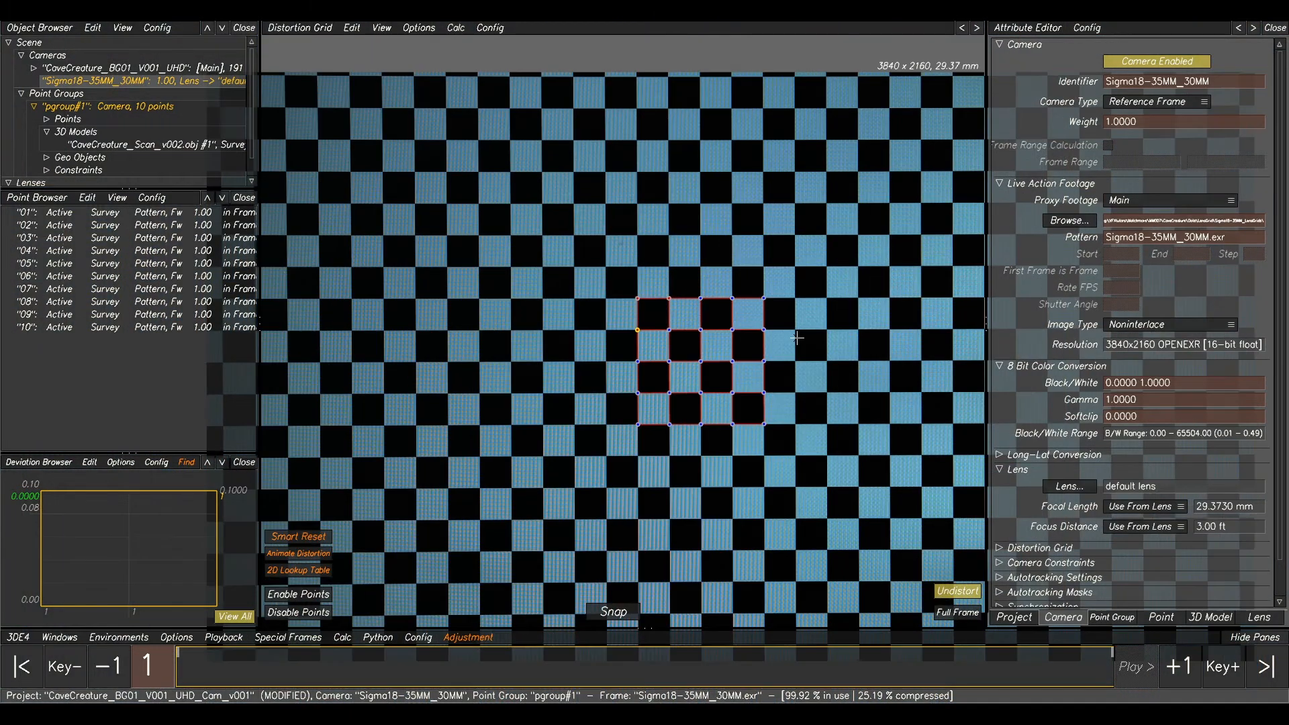
pyautogui.scroll(-4, 738, 341)
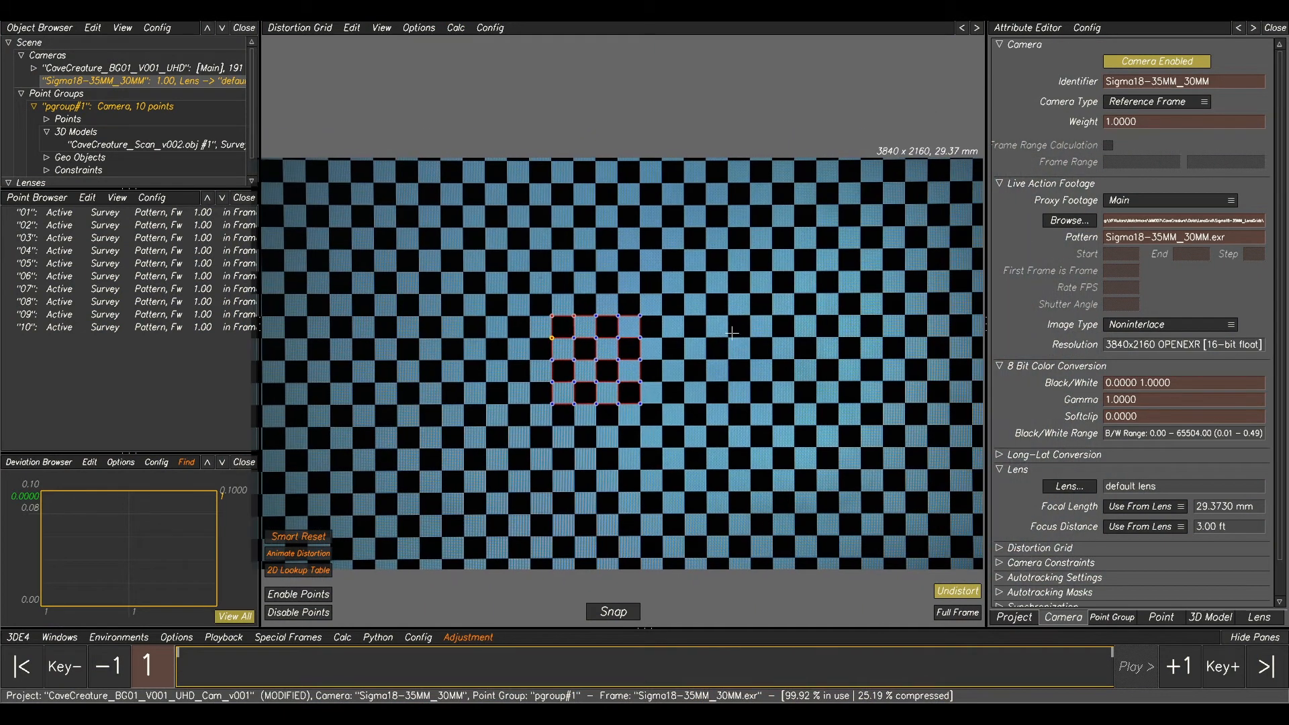
pyautogui.scroll(1, 675, 345)
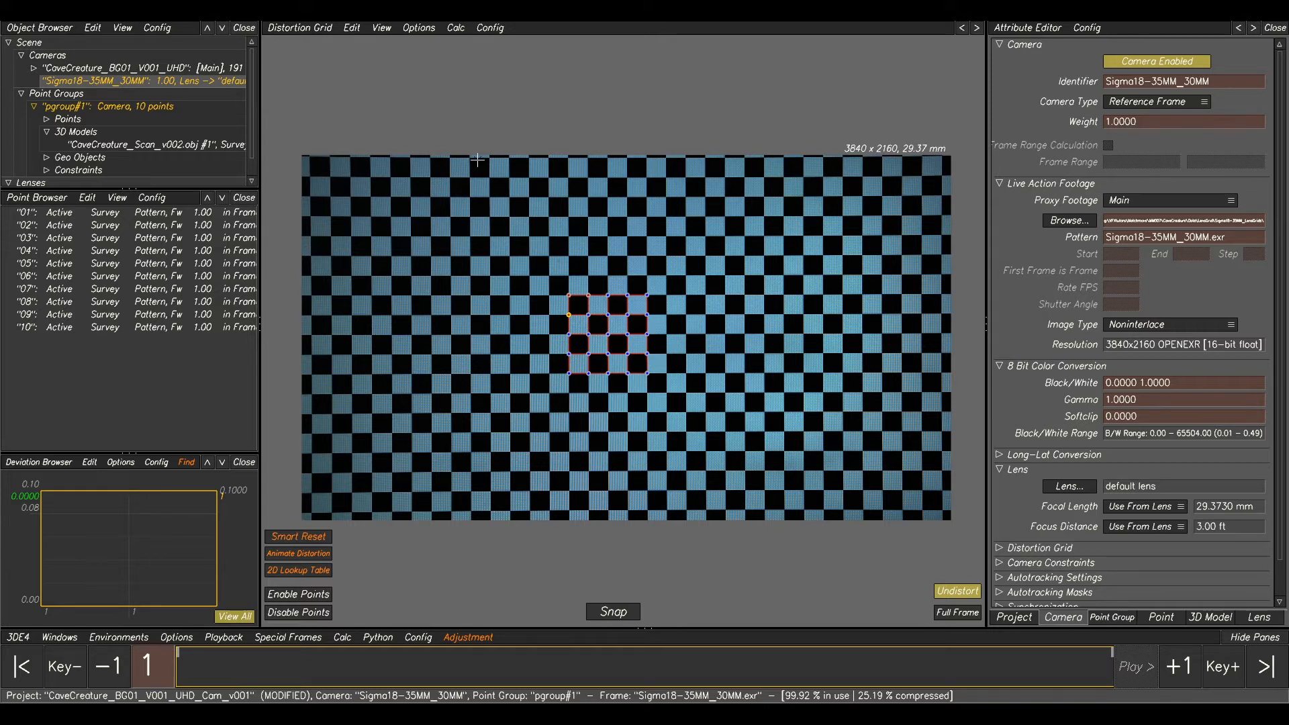
pyautogui.scroll(1, 701, 281)
pyautogui.moveTo(672, 310); pyautogui.dragTo(706, 317, button='middle')
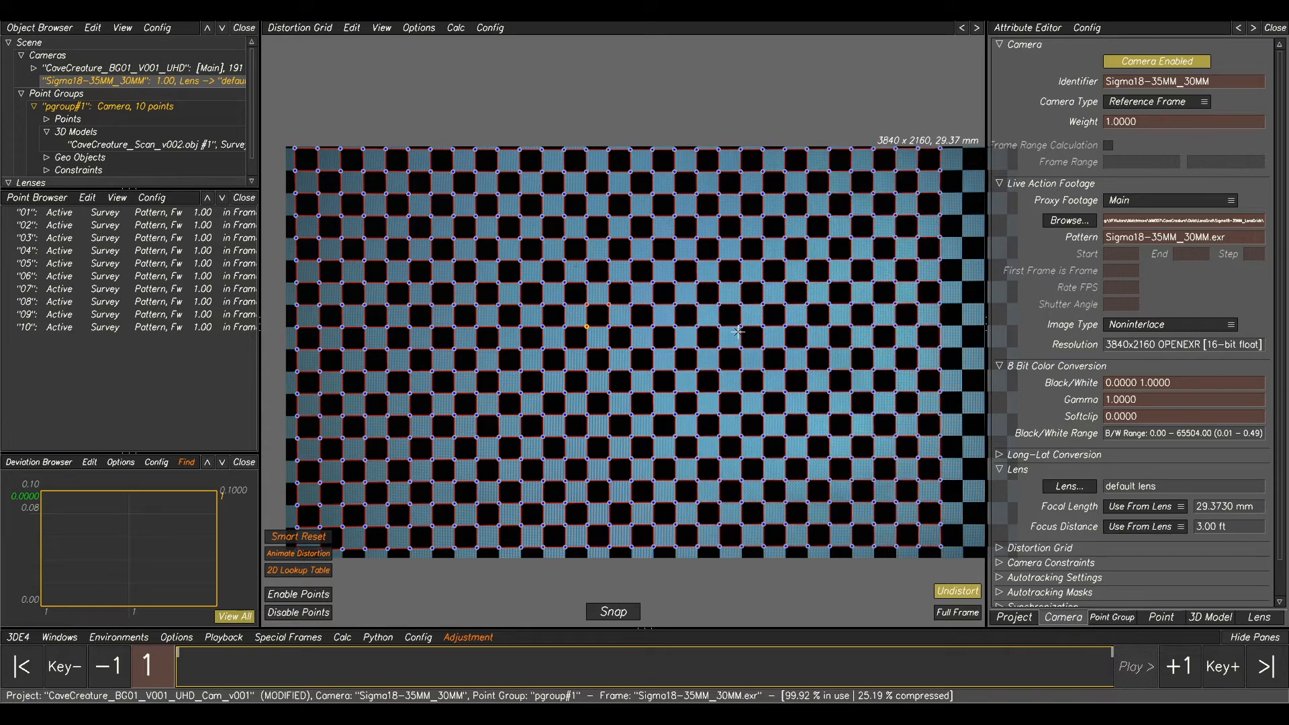
pyautogui.moveTo(920, 349); pyautogui.dragTo(827, 338, button='middle')
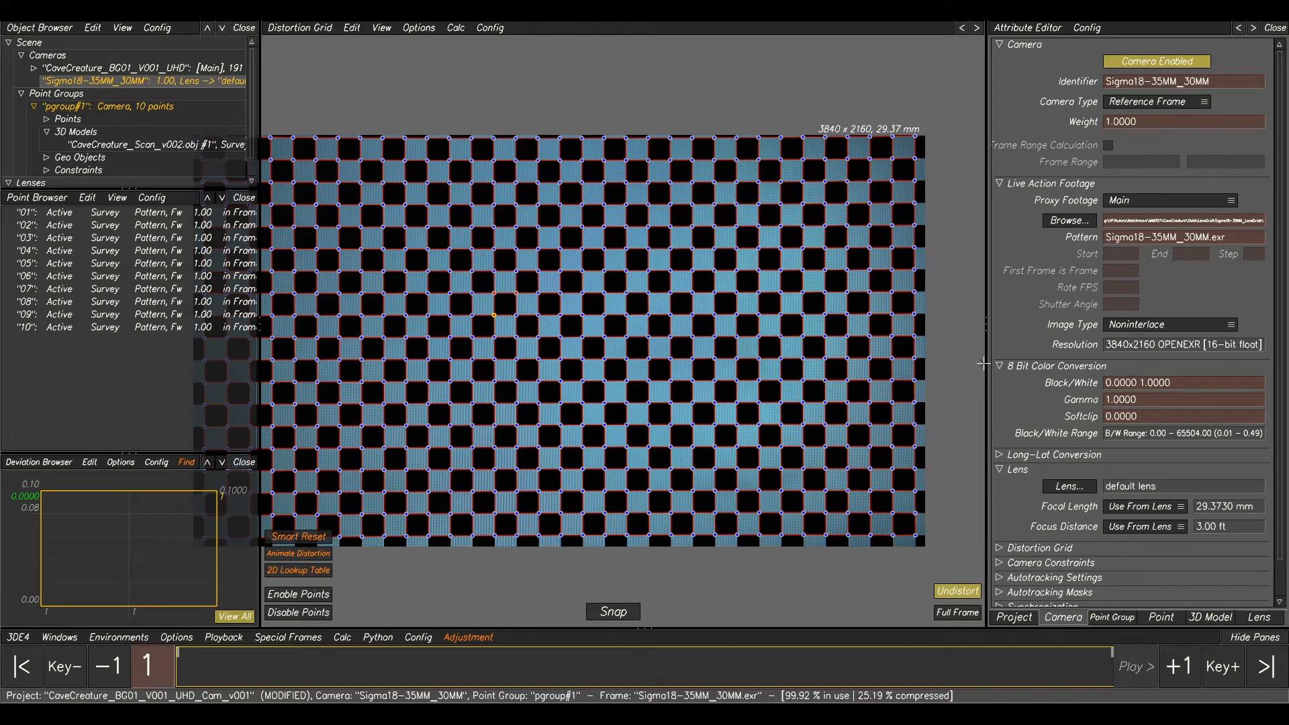
pyautogui.scroll(3, 594, 287)
pyautogui.scroll(-3, 658, 293)
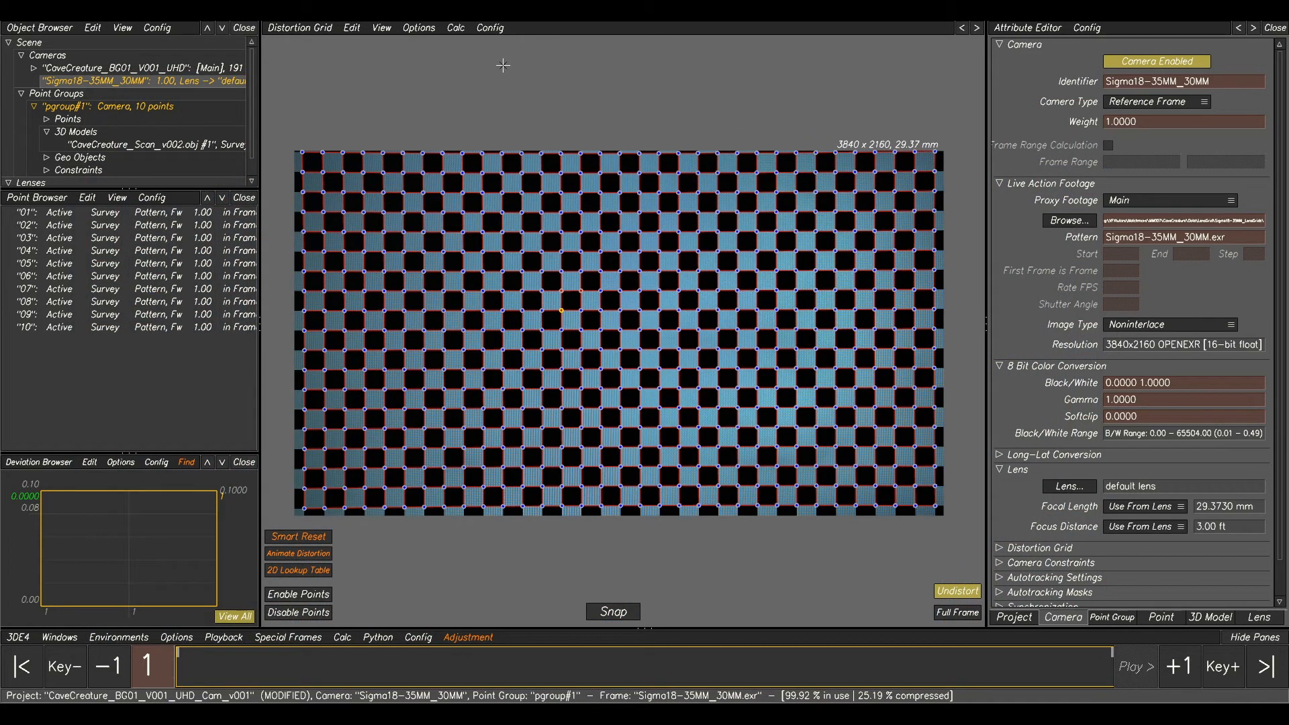
# Calculate the default lens's degree 2 and degree 4 distortion parameters from the Sigma18-35MM_30MM grid and apply them.
pyautogui.click(454, 29)
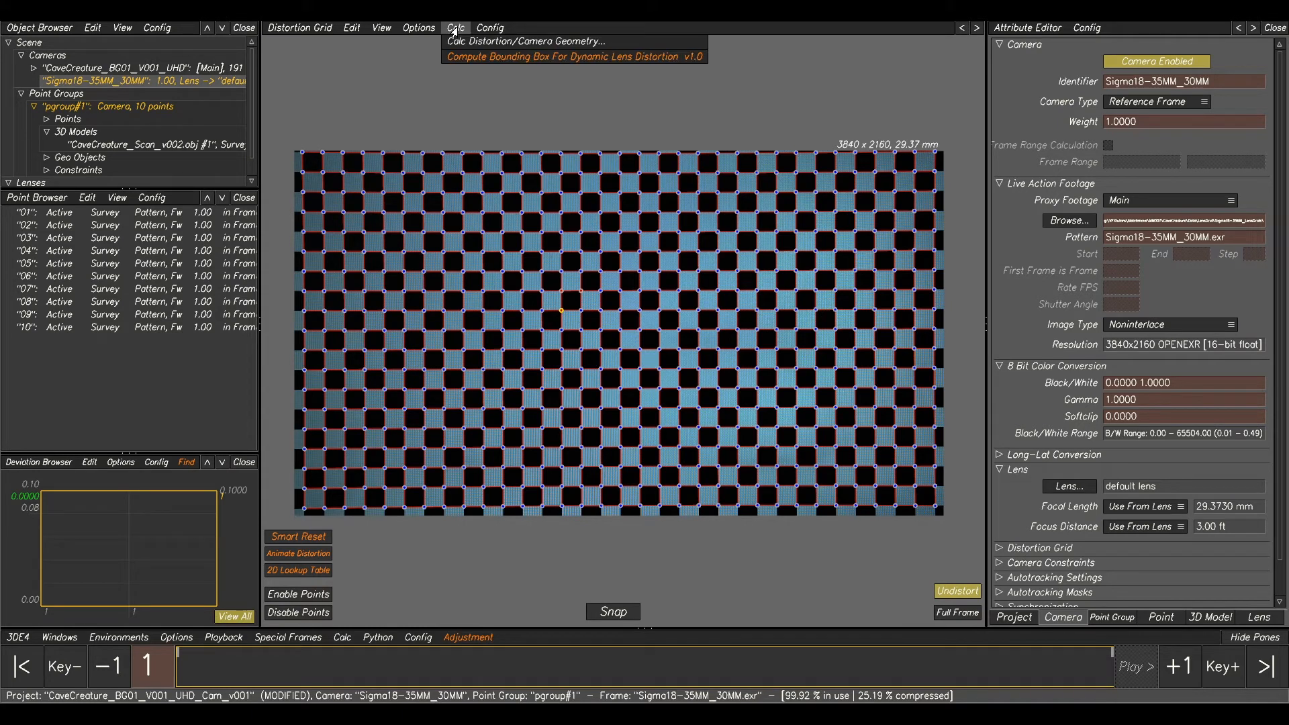
pyautogui.click(561, 42)
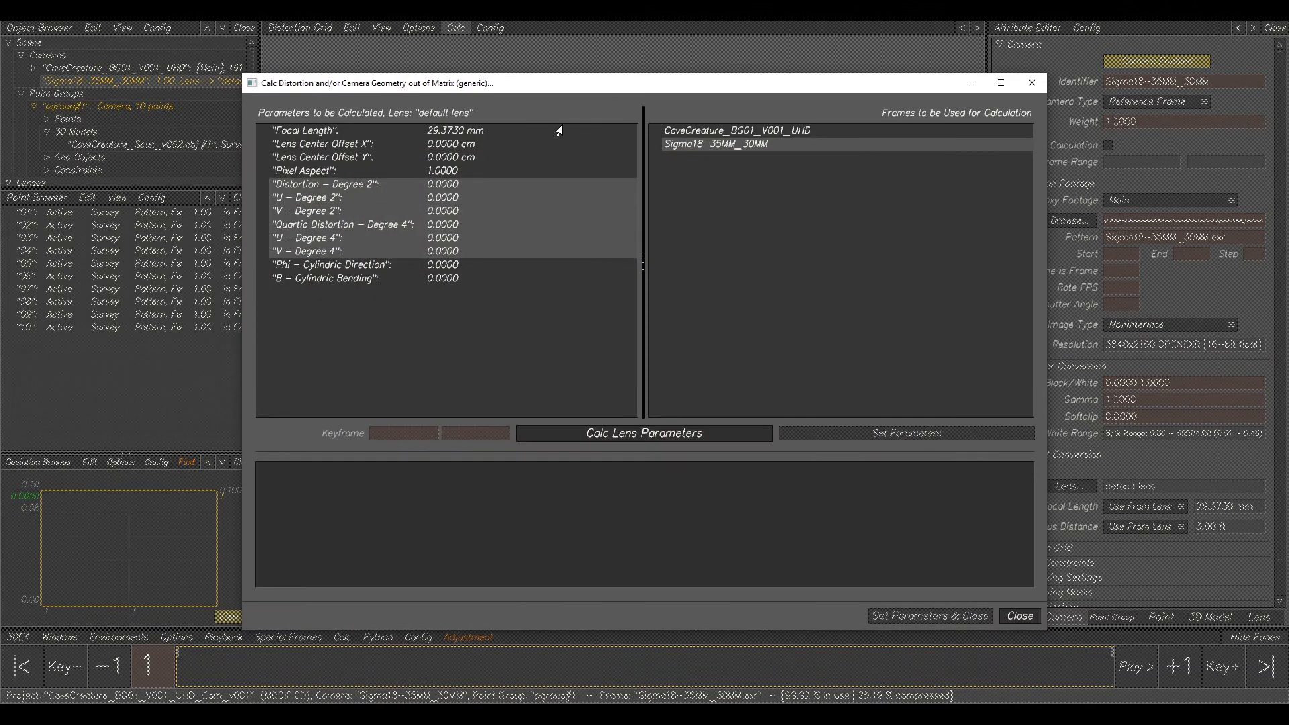
pyautogui.click(631, 434)
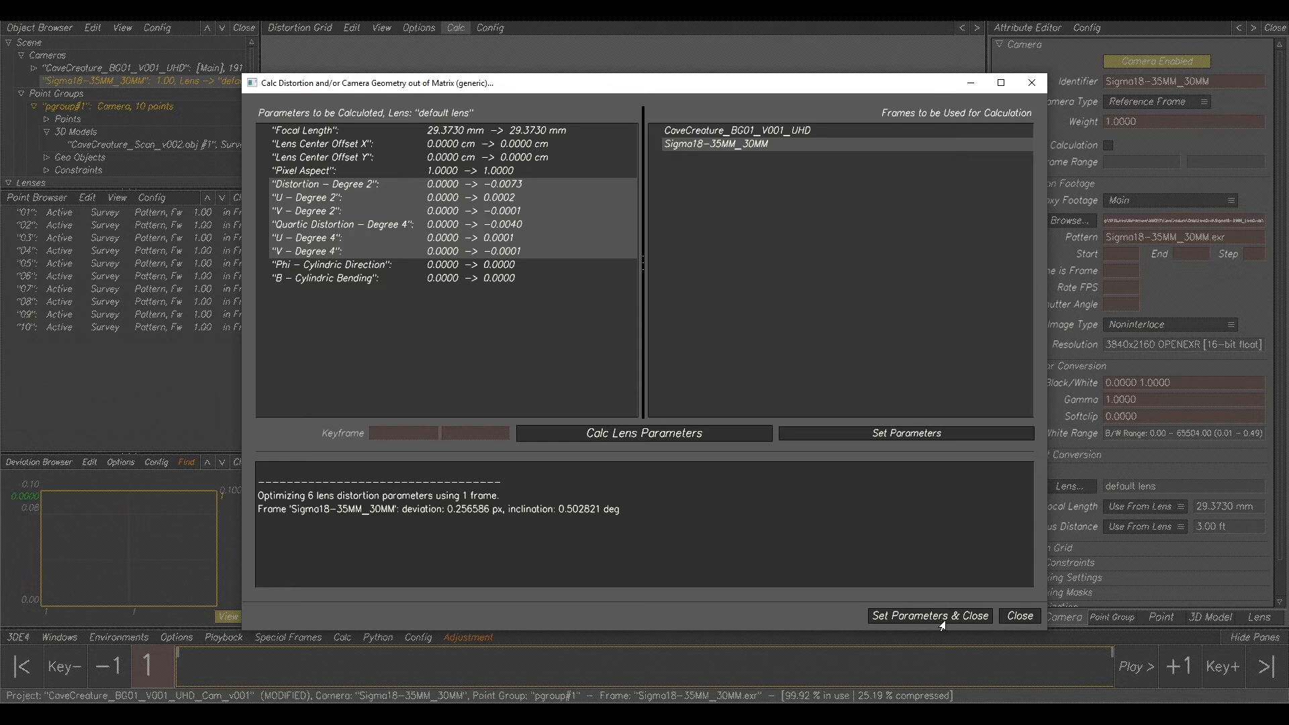
pyautogui.click(884, 623)
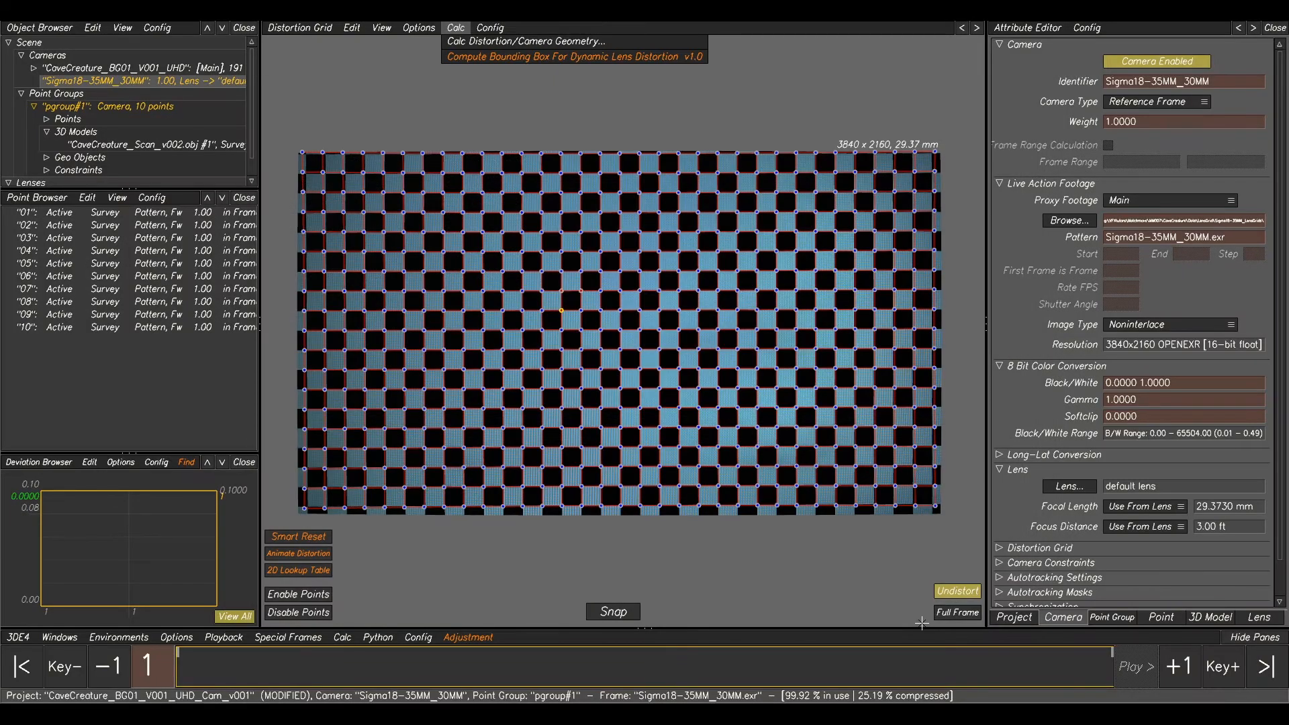
# Alternate the lens grid between distorted and undistorted display to examine the effect of the distortion parameters.
pyautogui.click(955, 597)
pyautogui.click(955, 597)
pyautogui.click(955, 592)
pyautogui.click(955, 592)
pyautogui.click(955, 592)
pyautogui.click(955, 592)
pyautogui.click(954, 592)
pyautogui.click(955, 592)
pyautogui.click(955, 593)
pyautogui.click(955, 592)
pyautogui.click(955, 592)
pyautogui.click(954, 593)
pyautogui.click(954, 593)
pyautogui.click(954, 592)
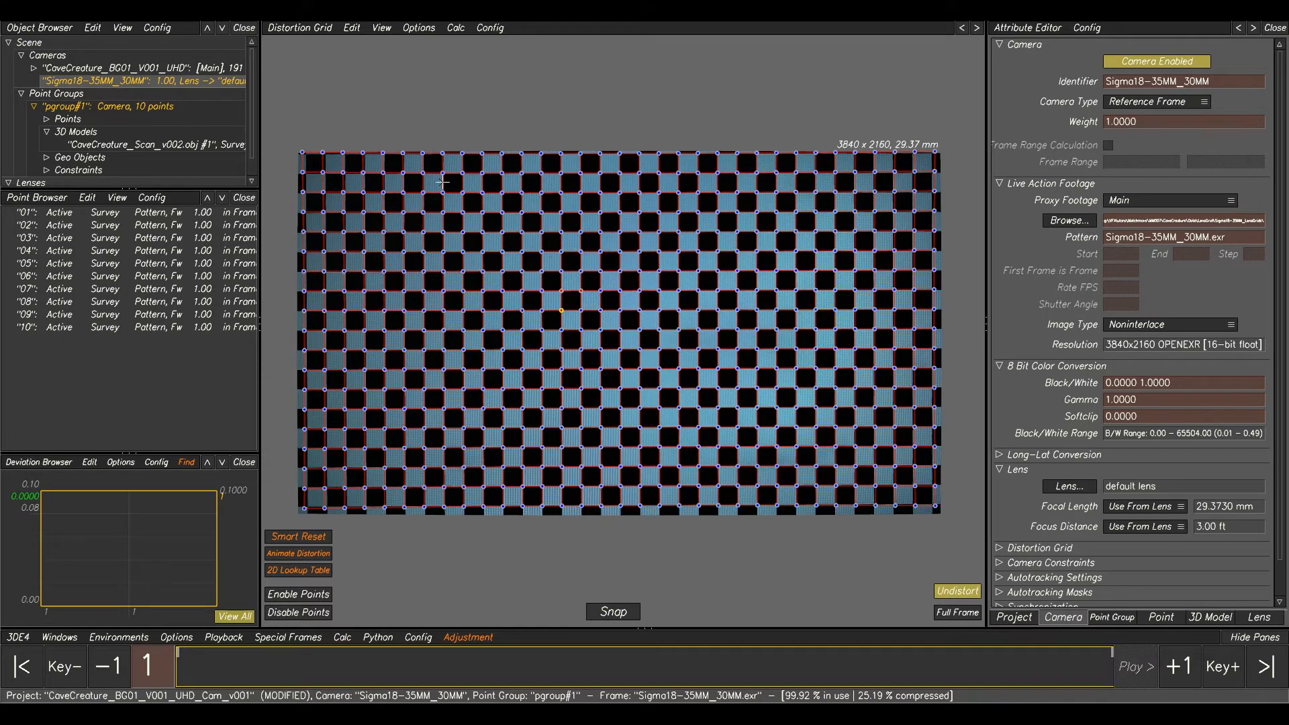
# Make CaveCreature_BG01_V001_UHD the current camera and compare its plate with undistortion on and off.
pyautogui.click(94, 70)
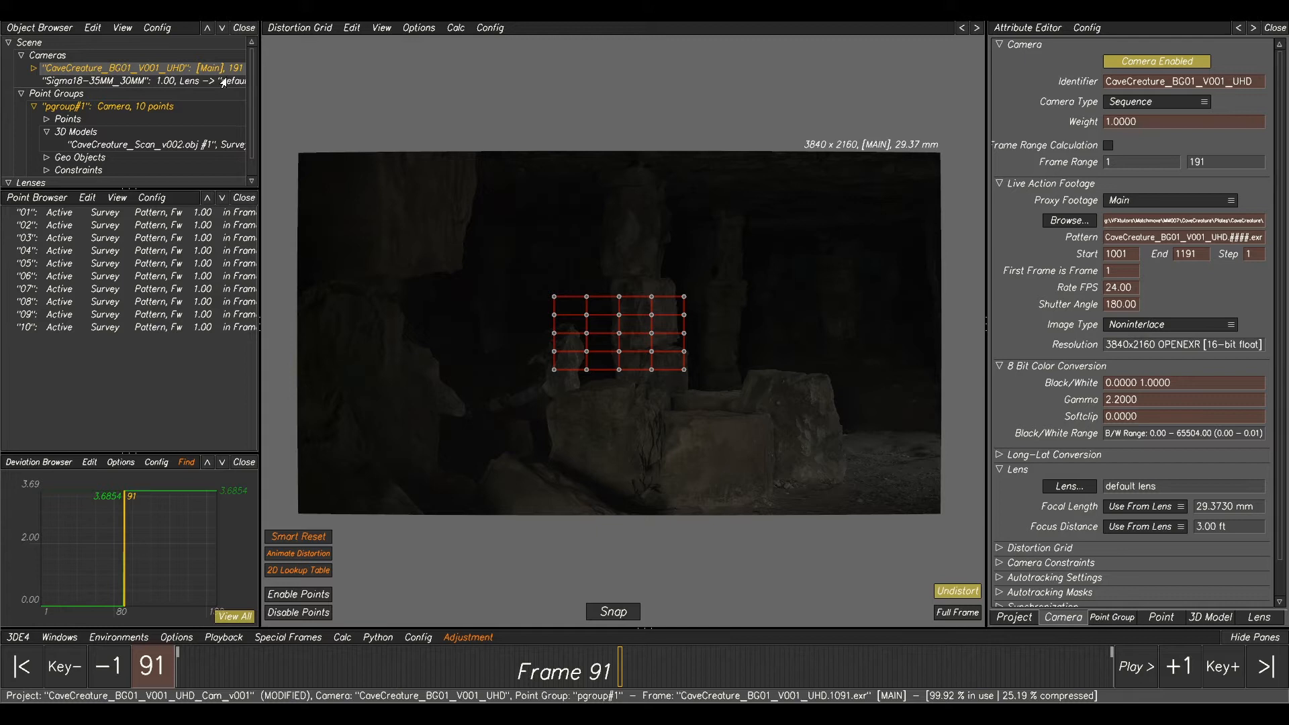
pyautogui.click(958, 593)
pyautogui.click(958, 592)
pyautogui.click(958, 593)
pyautogui.click(958, 593)
pyautogui.click(958, 593)
pyautogui.click(958, 592)
# Return to the lineup view and recalculate the camera solve with the new lens distortion.
pyautogui.press('F5')
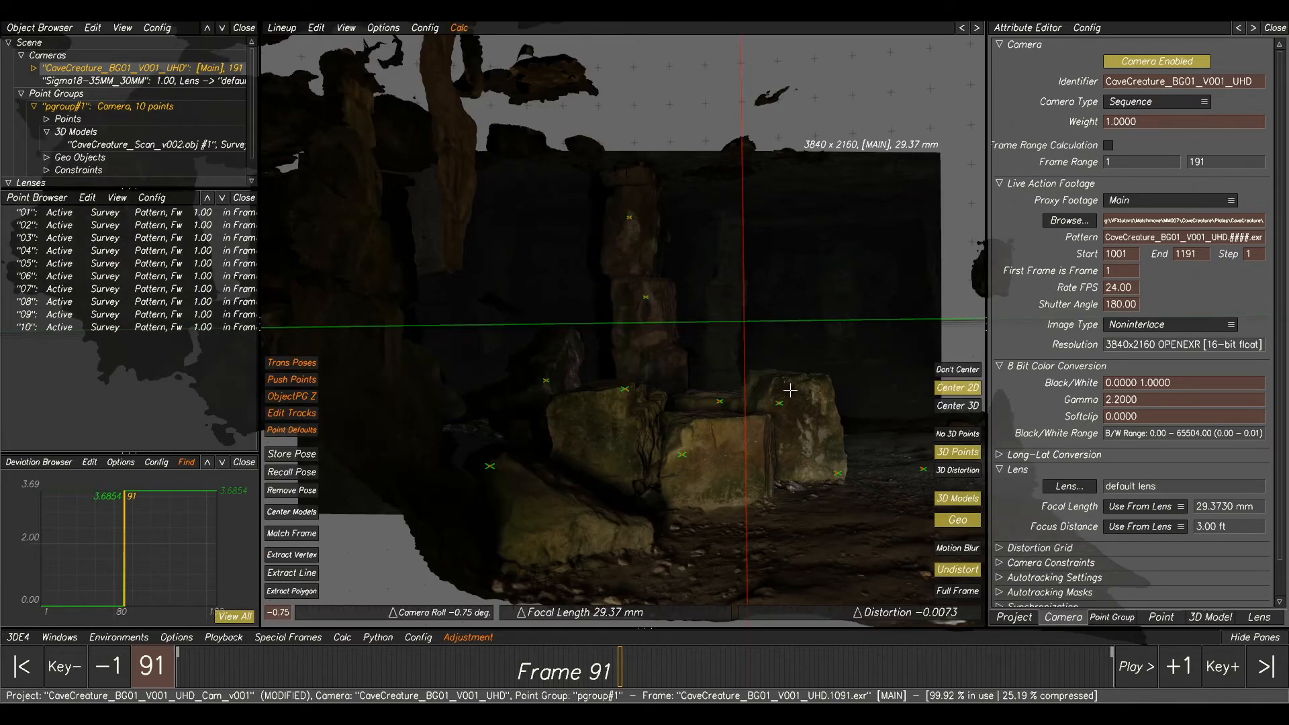
pyautogui.hotkey('alt', 'c')
pyautogui.click(825, 589)
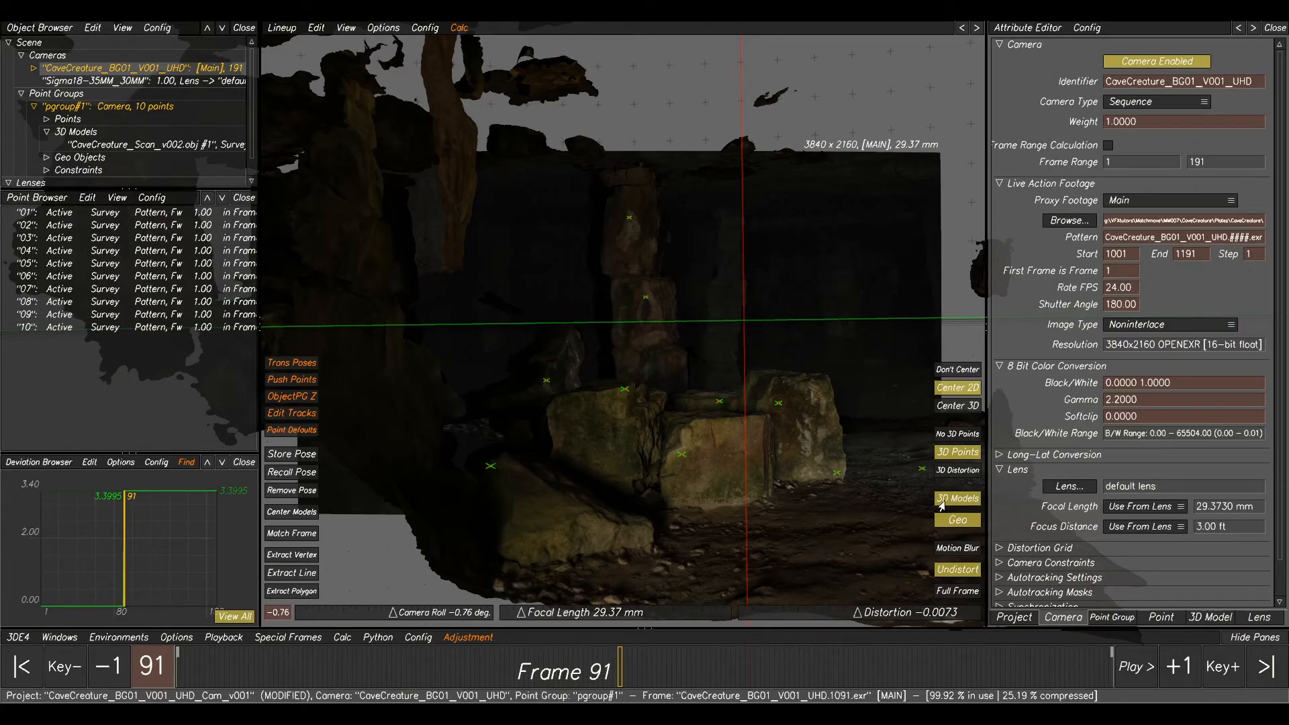
# Alternate the 3D model display on and off to compare the scan with the undistorted plate.
pyautogui.click(944, 505)
pyautogui.click(949, 505)
pyautogui.click(949, 505)
pyautogui.click(950, 505)
pyautogui.click(950, 505)
pyautogui.click(949, 505)
pyautogui.click(949, 505)
pyautogui.click(949, 505)
pyautogui.click(950, 504)
pyautogui.click(949, 505)
pyautogui.click(950, 505)
# Display the CaveCreature_Scan_v002.obj model as lines instead of polygons and lower its alpha to 0.02.
pyautogui.click(153, 143)
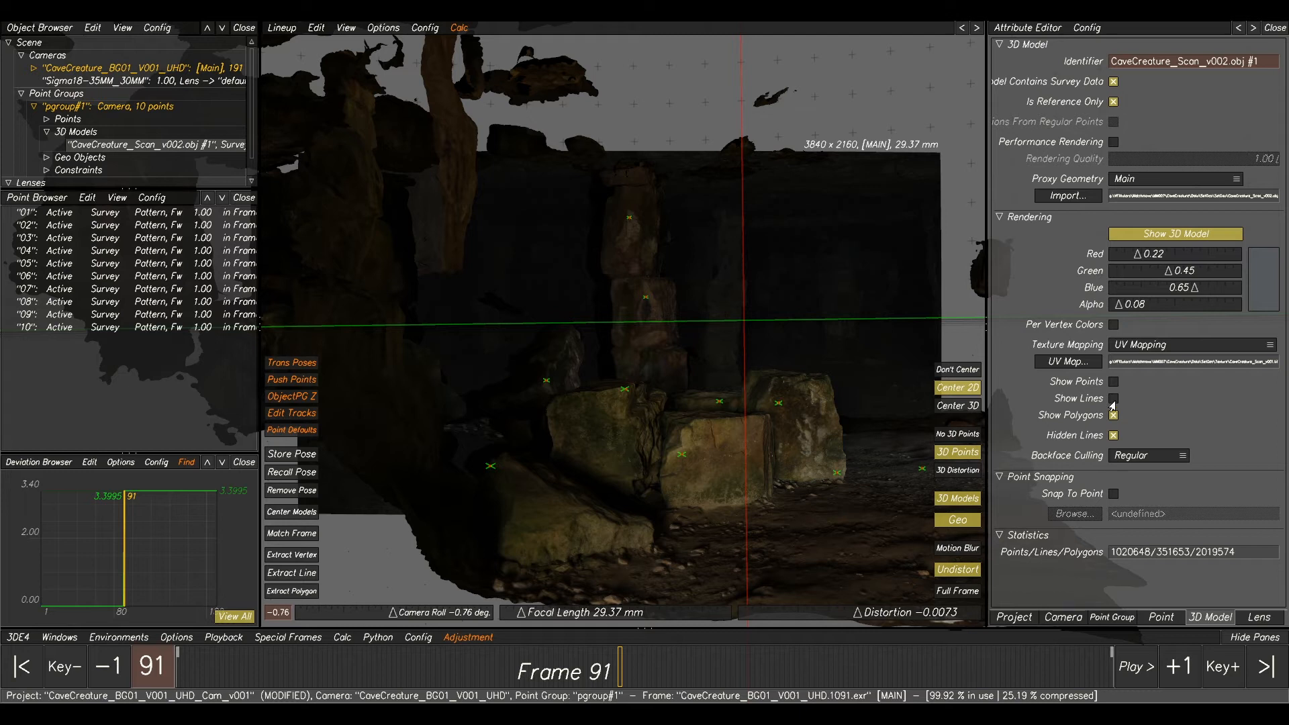
pyautogui.click(1113, 398)
pyautogui.click(1113, 416)
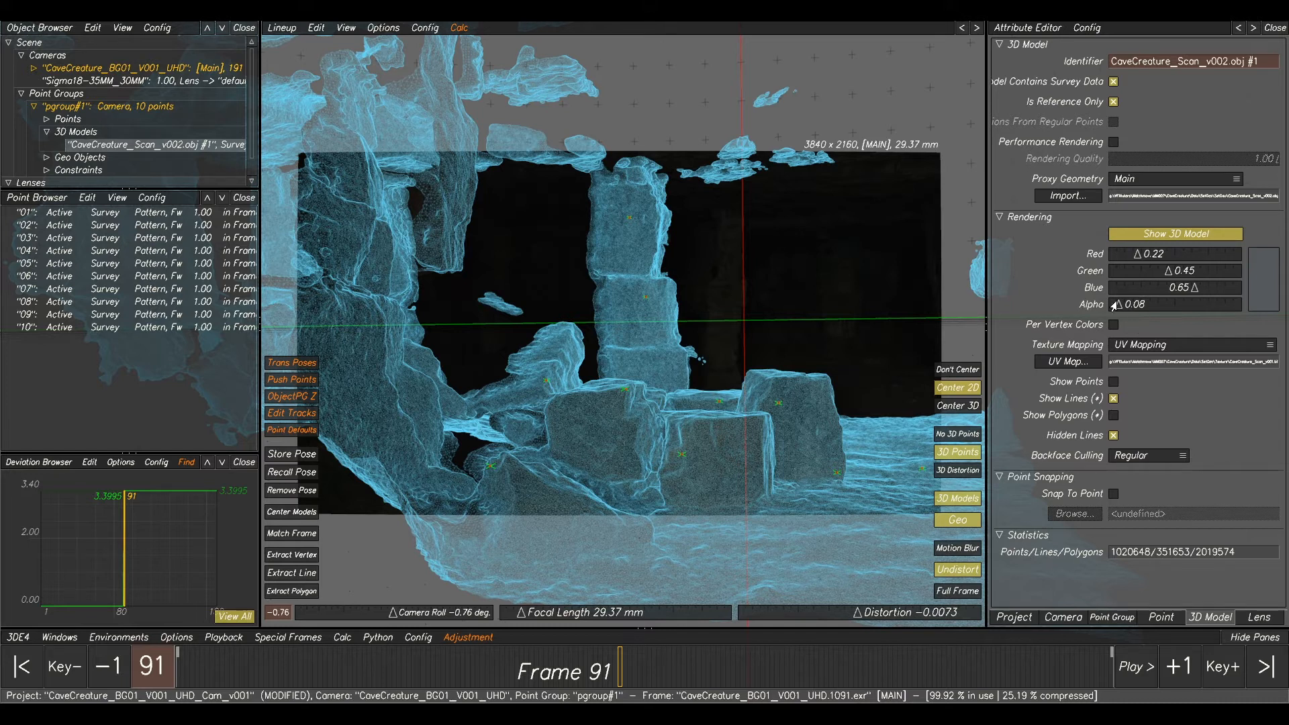
pyautogui.moveTo(1115, 309); pyautogui.dragTo(1109, 311)
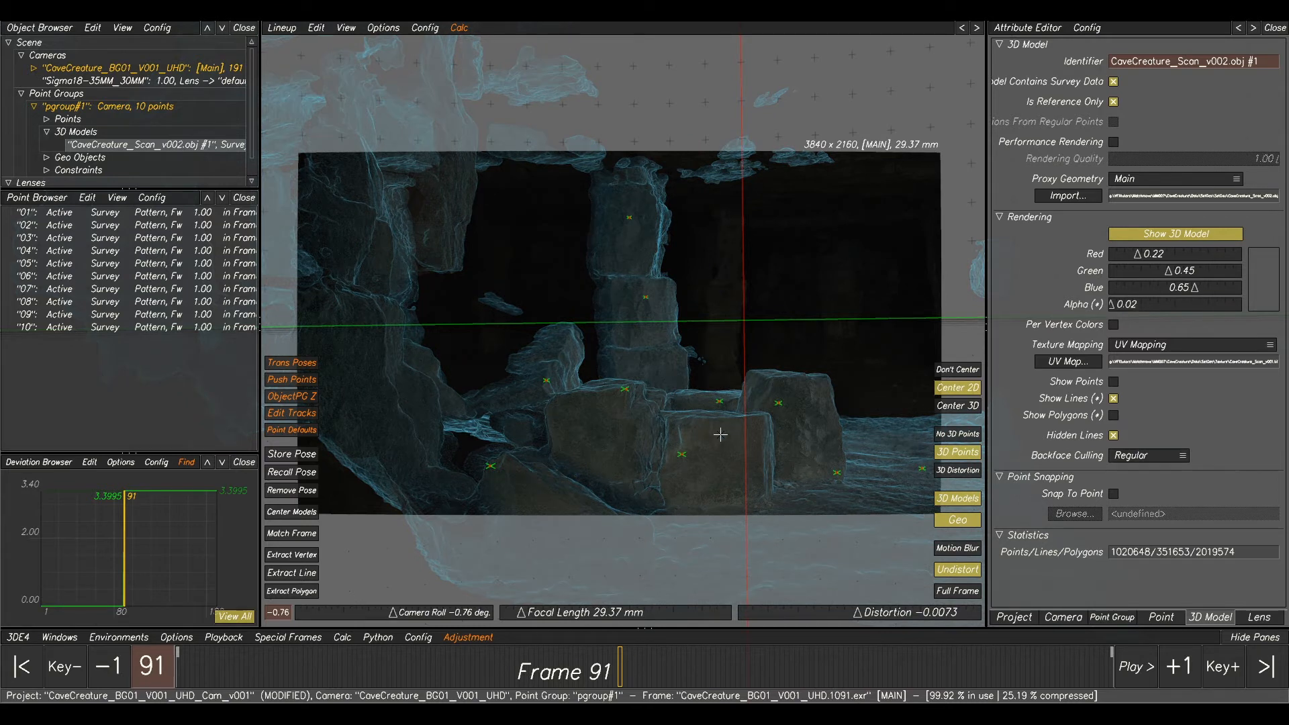
# Check the wireframe scan's alignment with the rocks and store the camera pose at frame 91.
pyautogui.scroll(-1, 721, 435)
pyautogui.scroll(3, 720, 435)
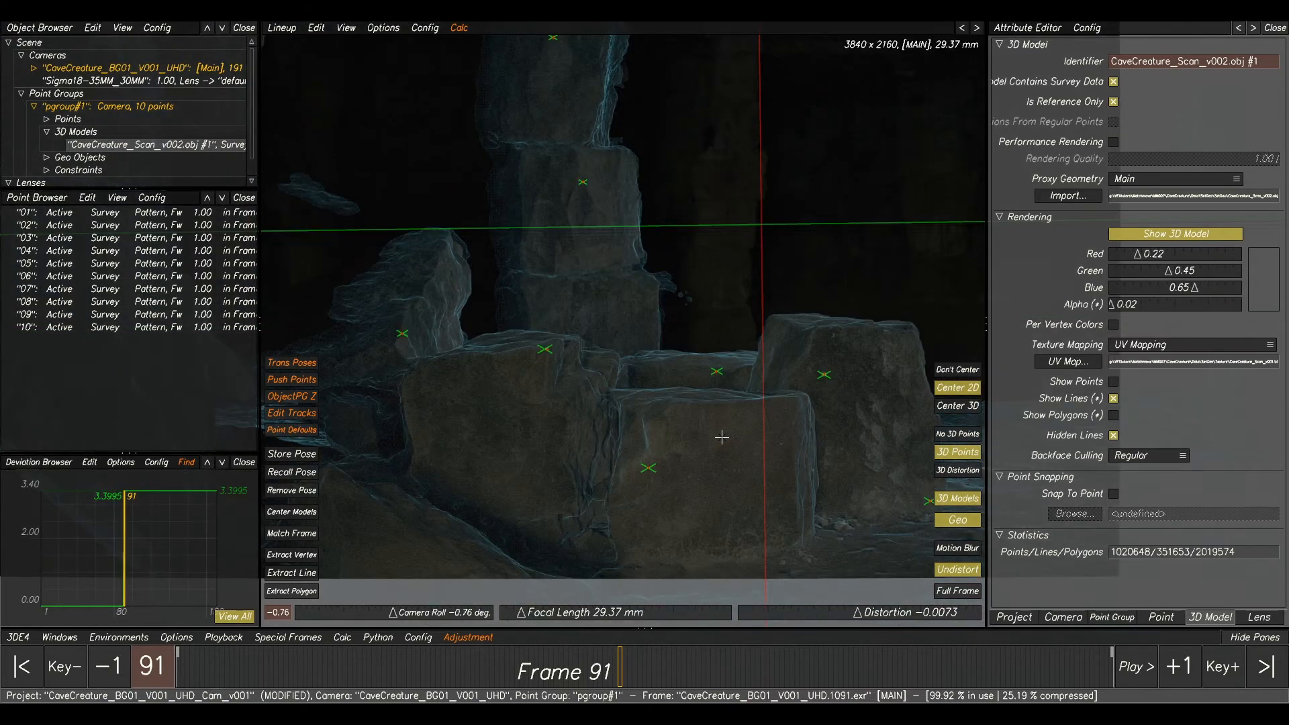
pyautogui.scroll(-1, 732, 441)
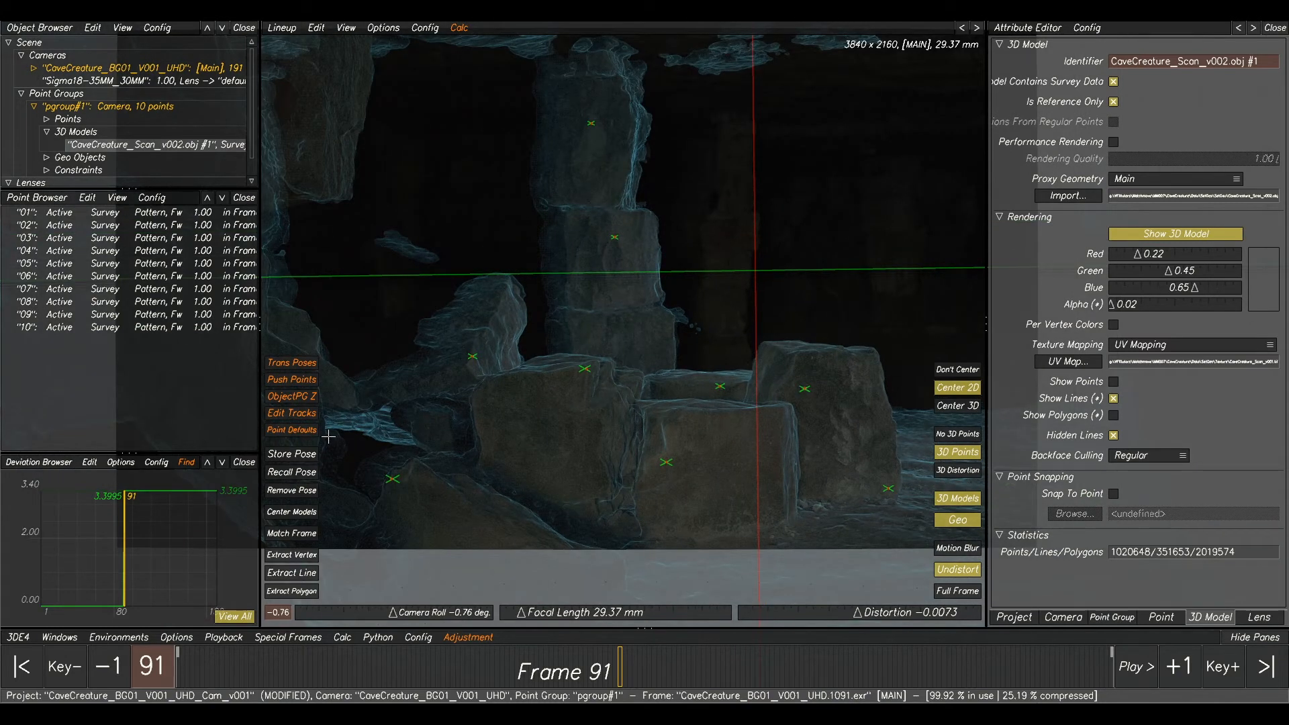
pyautogui.click(291, 455)
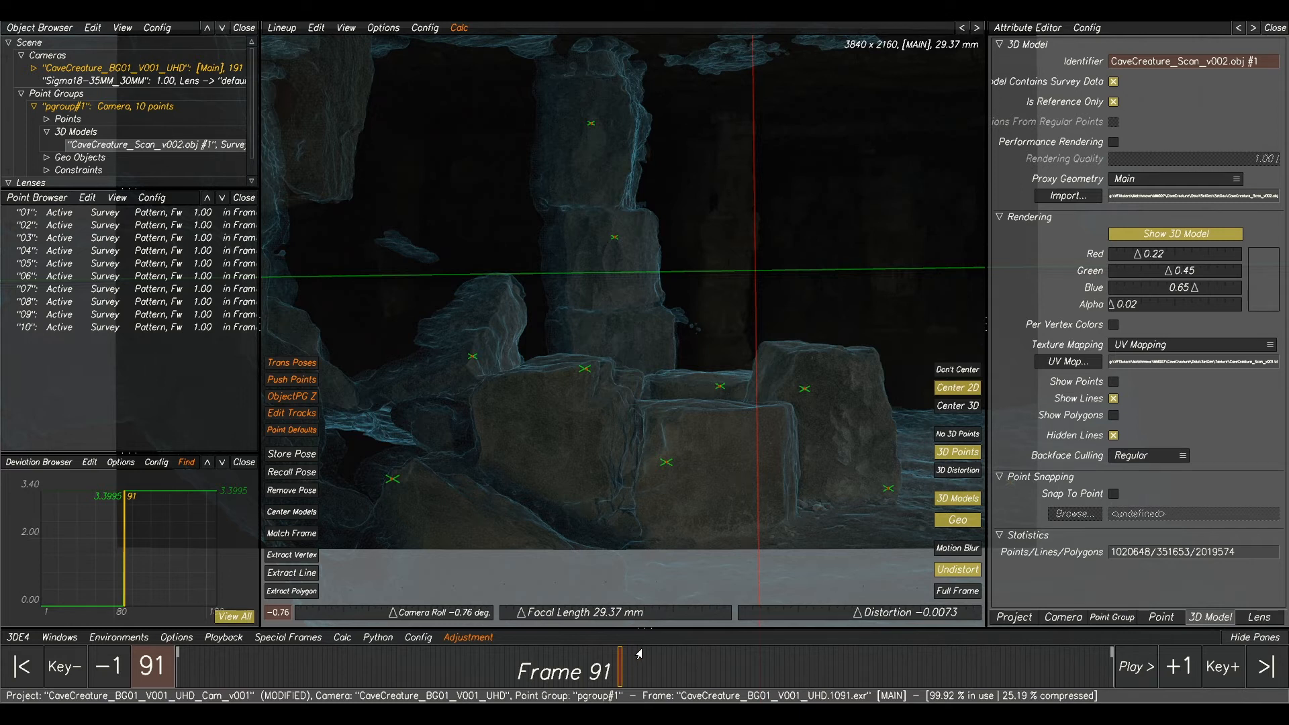
# Add a new point set named SF to the point list.
pyautogui.click(104, 215)
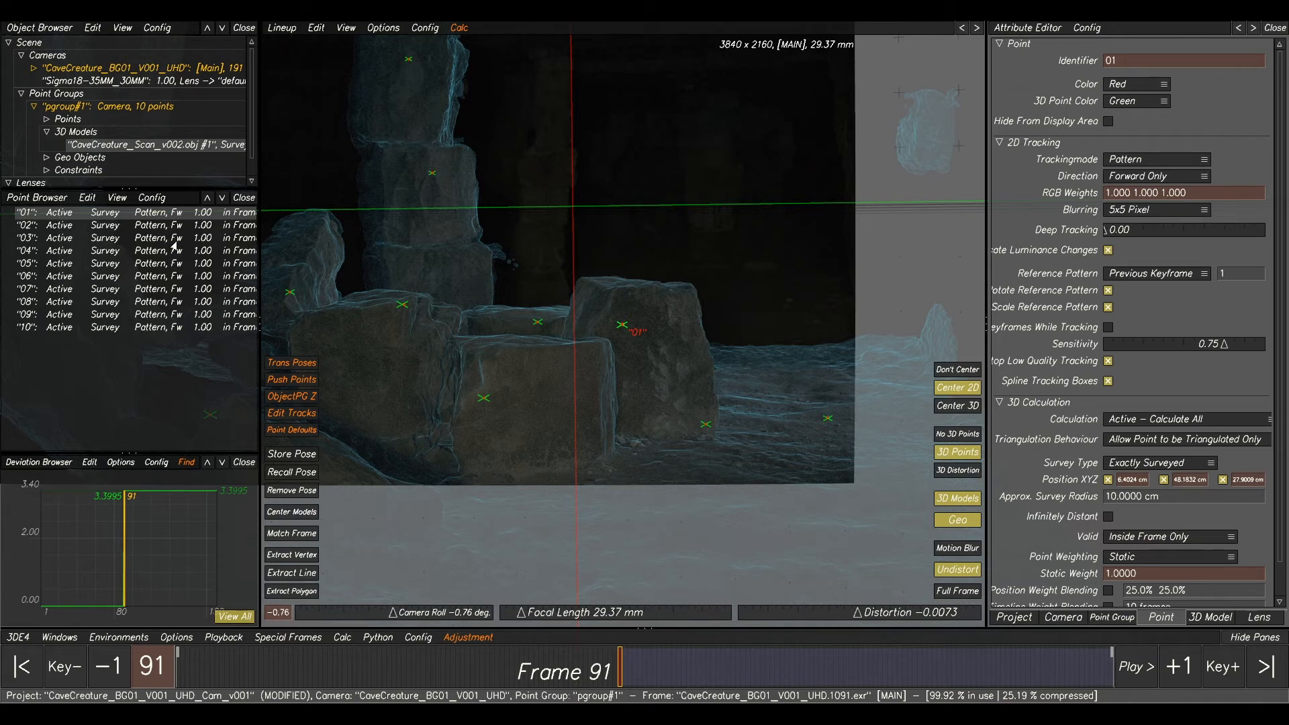
pyautogui.keyDown('shift'); pyautogui.click(111, 328); pyautogui.keyUp('shift')
pyautogui.rightClick(111, 330)
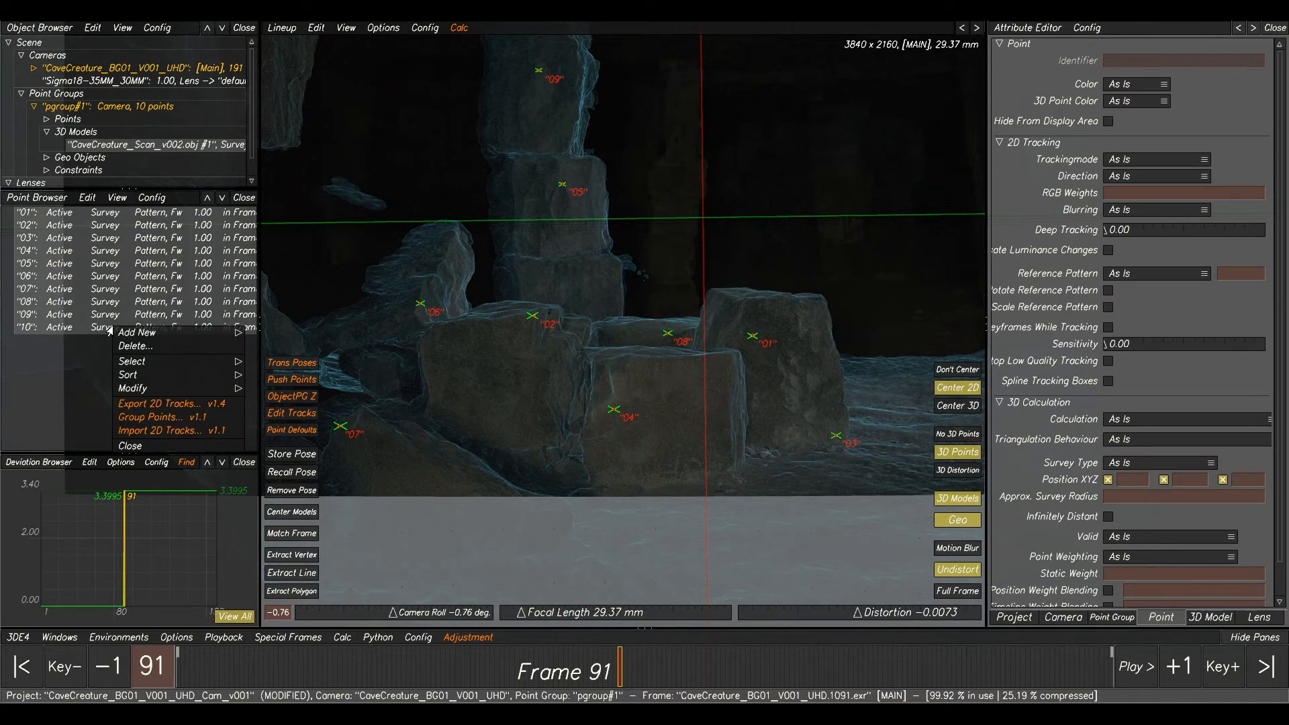
pyautogui.moveTo(202, 338)
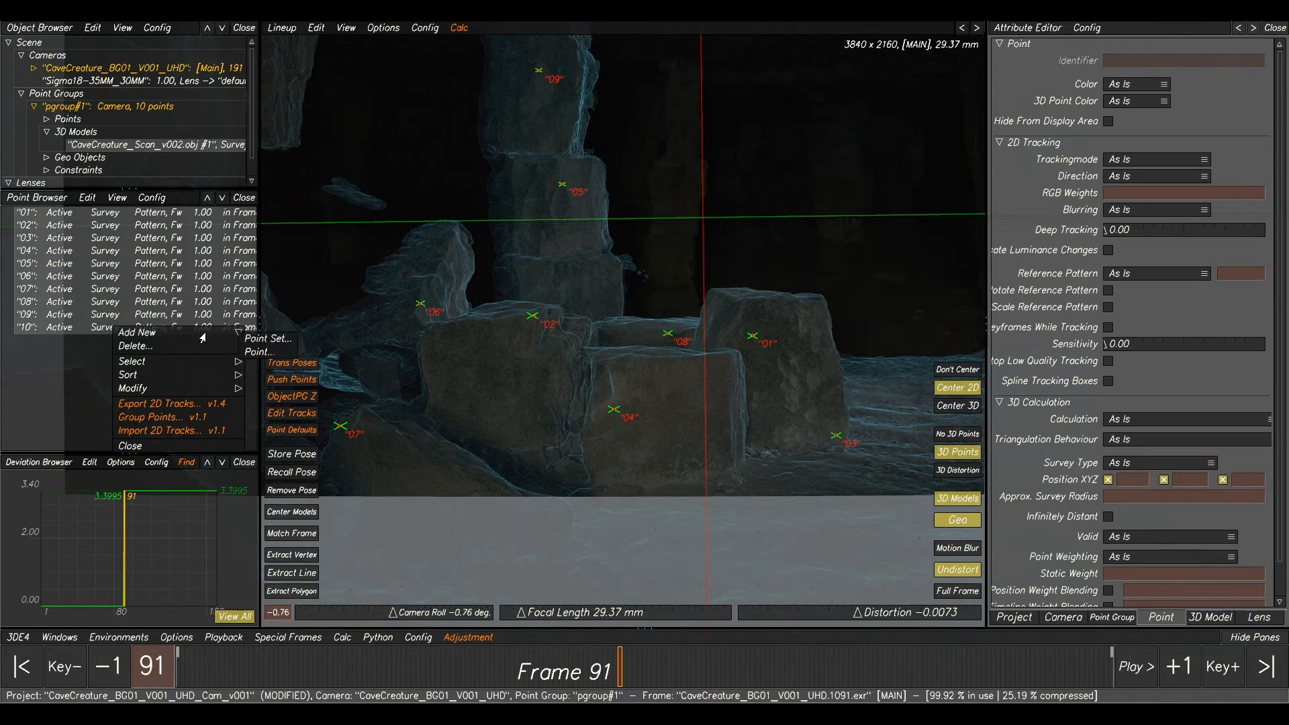
pyautogui.click(264, 339)
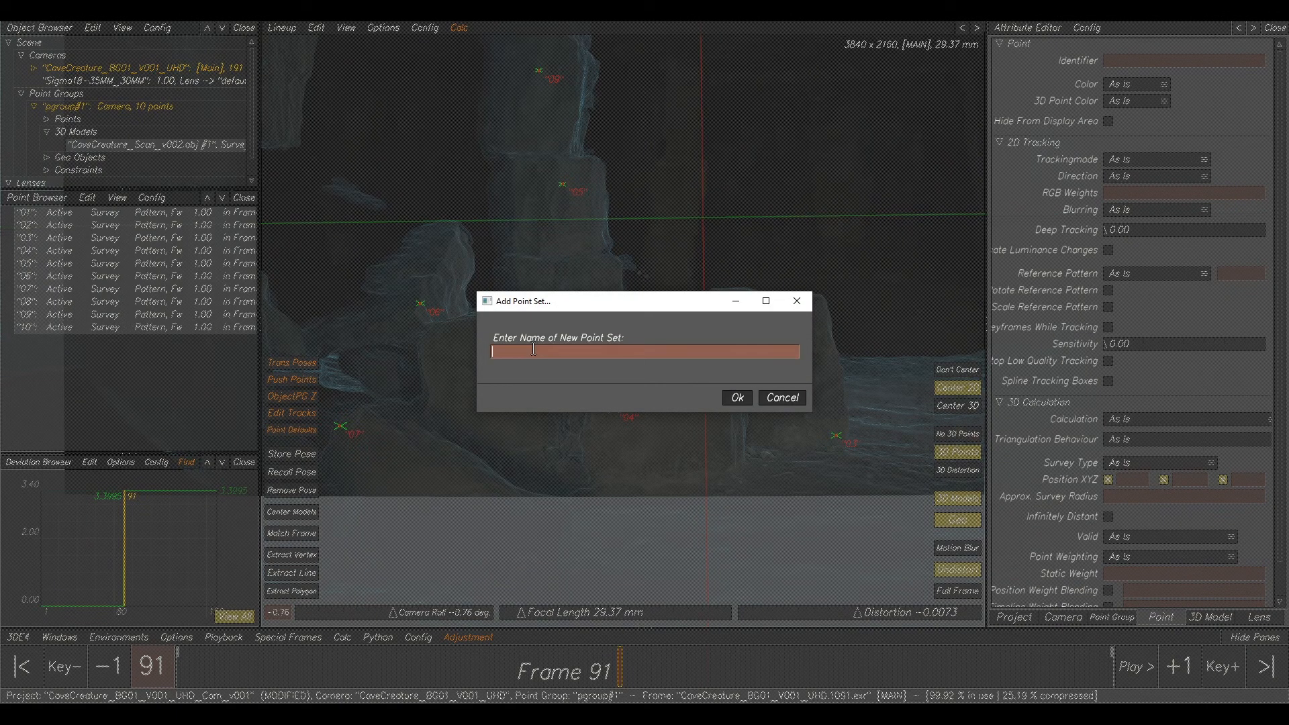
pyautogui.write('SF')
pyautogui.click(736, 398)
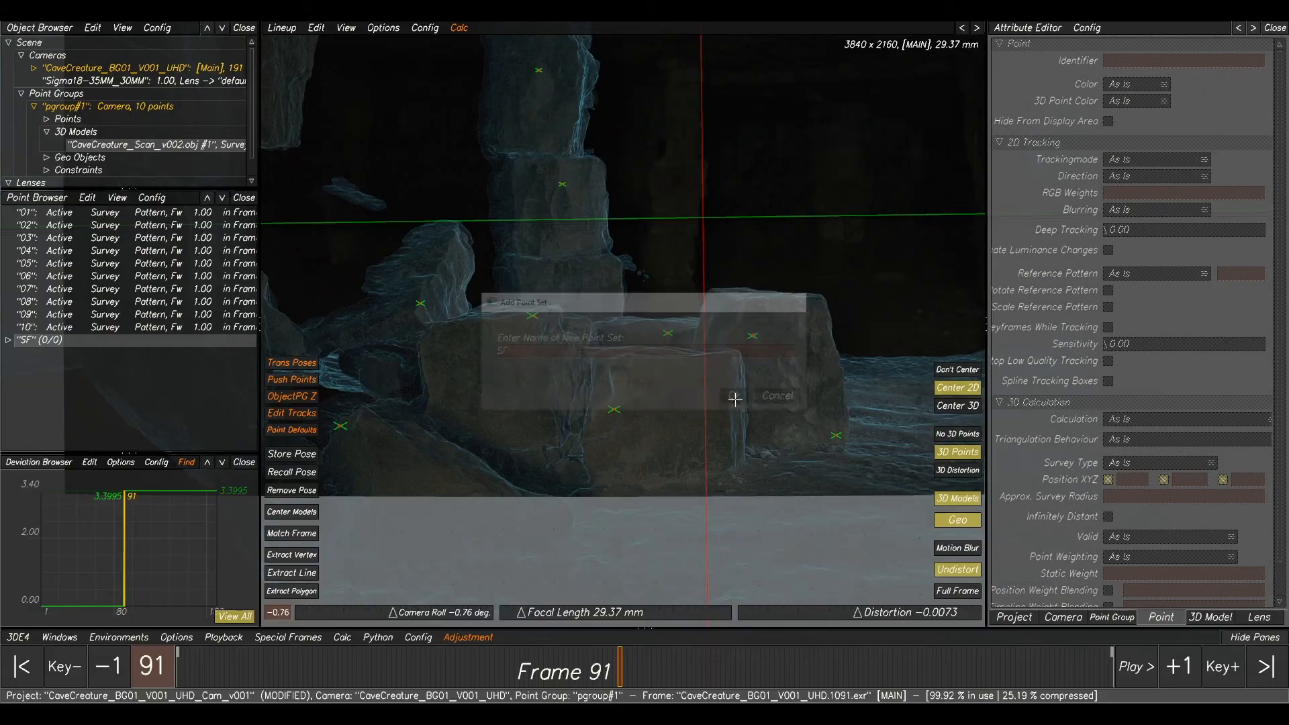
# Move points 01 through 10 into the SF point set and expand the set.
pyautogui.click(115, 217)
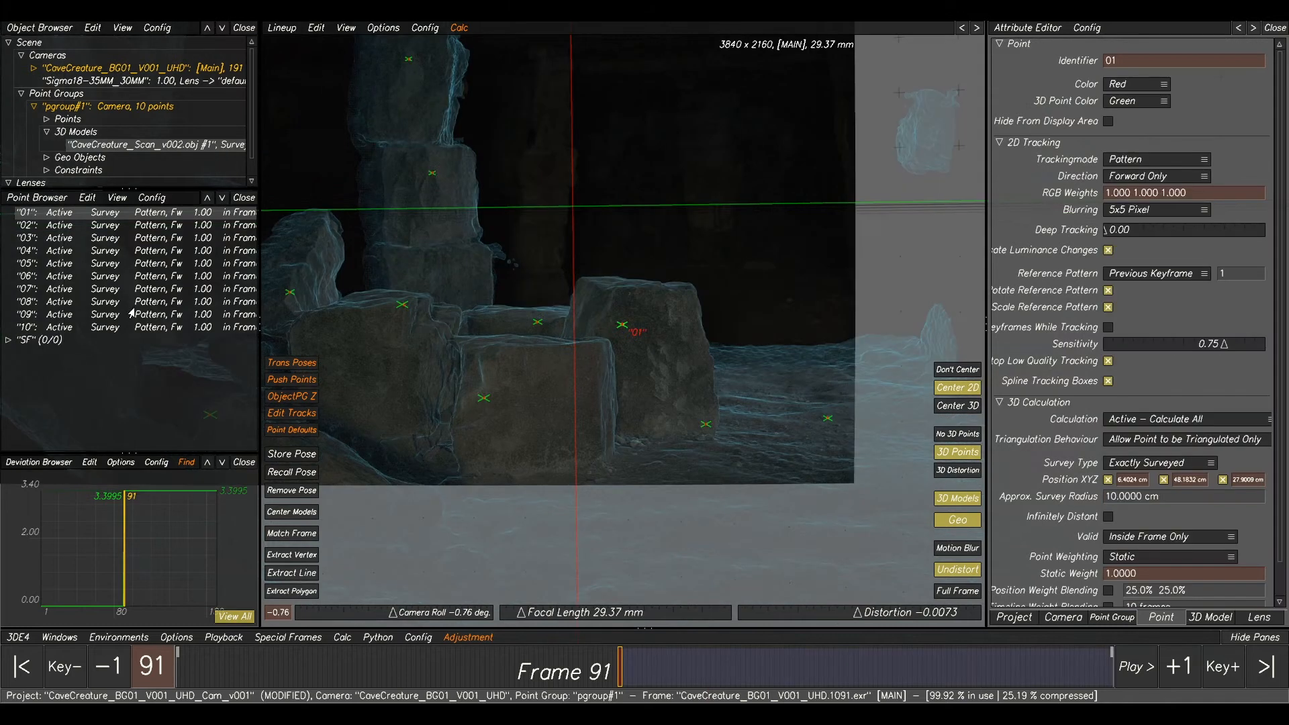
pyautogui.keyDown('shift'); pyautogui.click(120, 328); pyautogui.keyUp('shift')
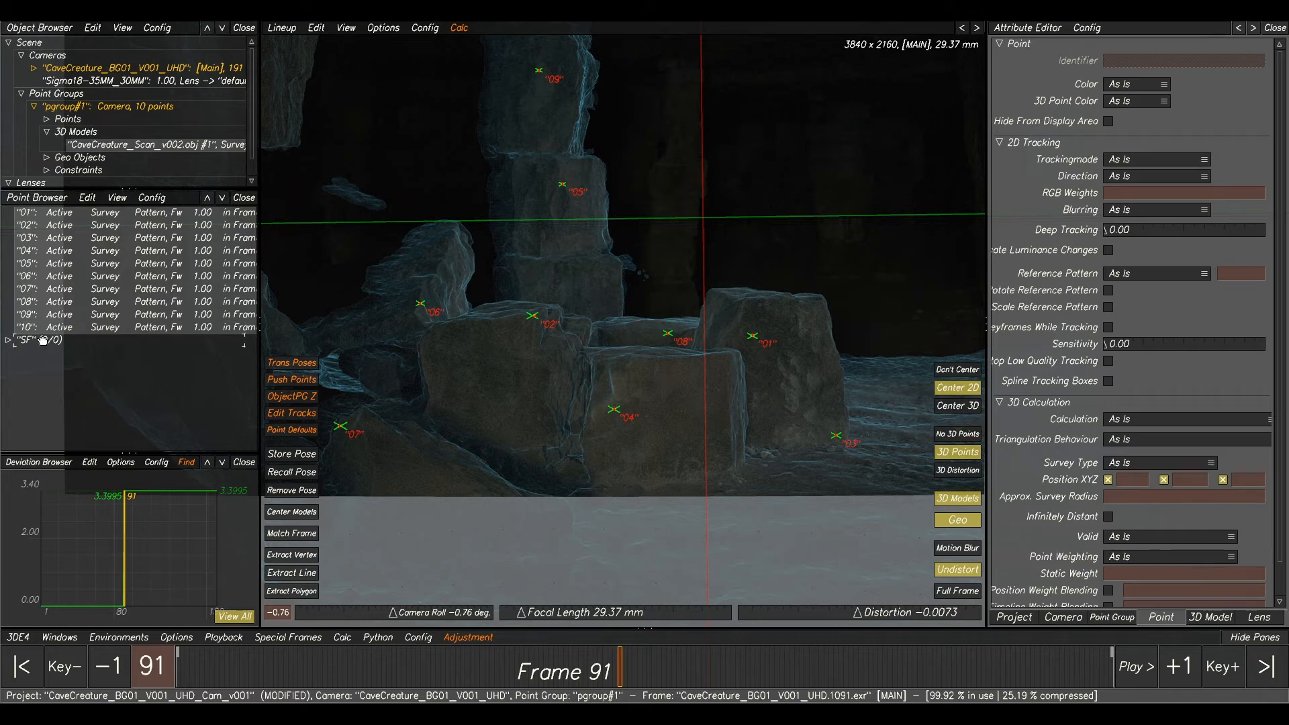
pyautogui.moveTo(40, 341); pyautogui.dragTo(40, 341)
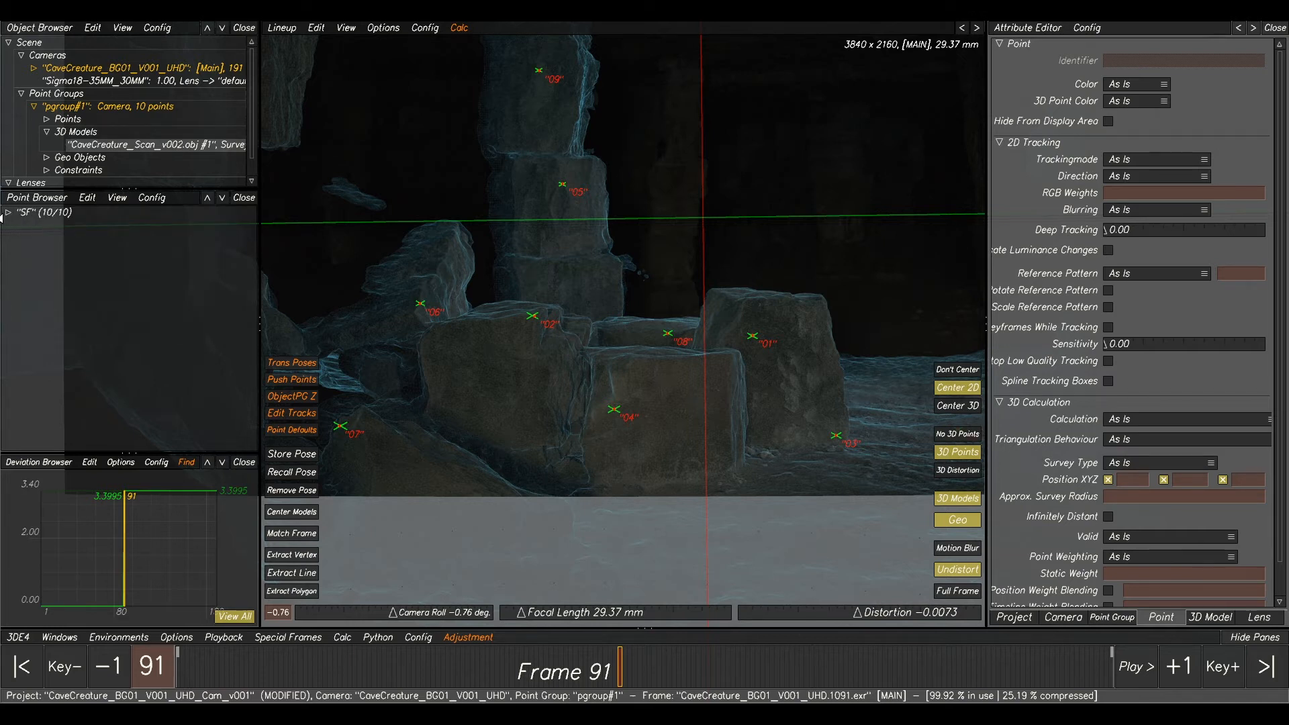
pyautogui.click(6, 213)
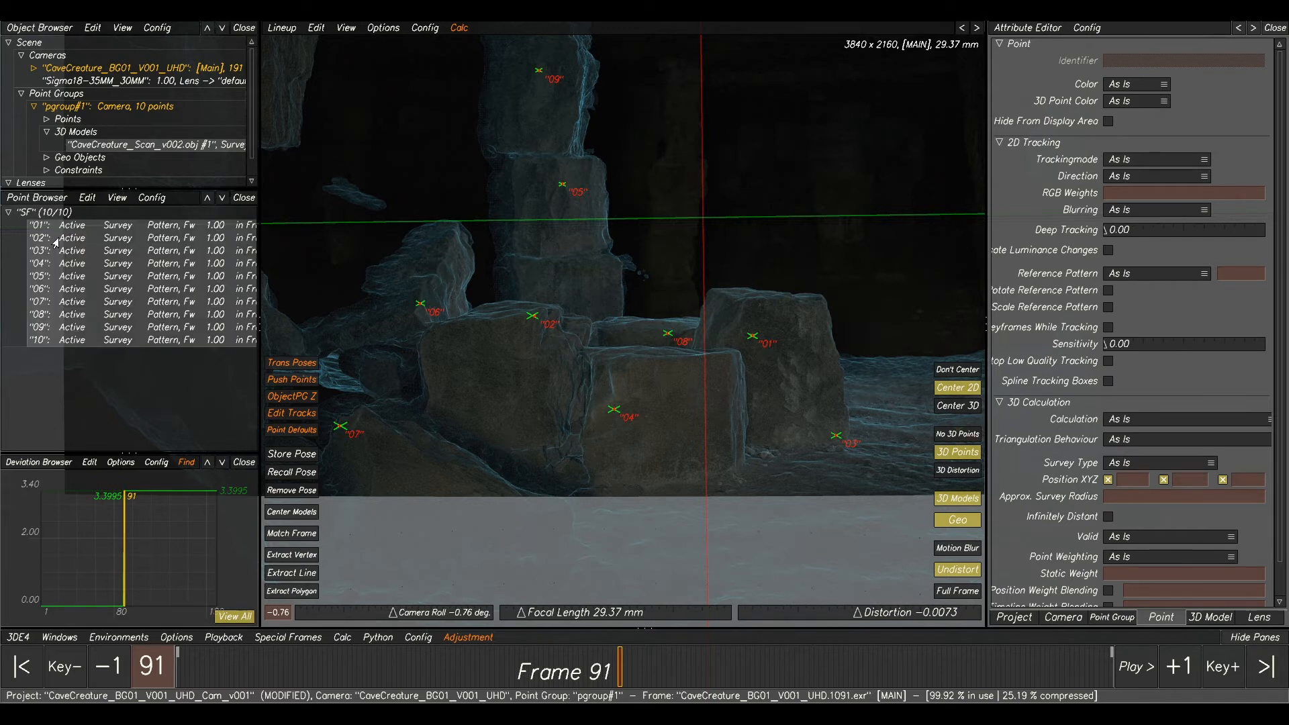
# Disable calculation for all ten points in the SF point set.
pyautogui.rightClick(117, 269)
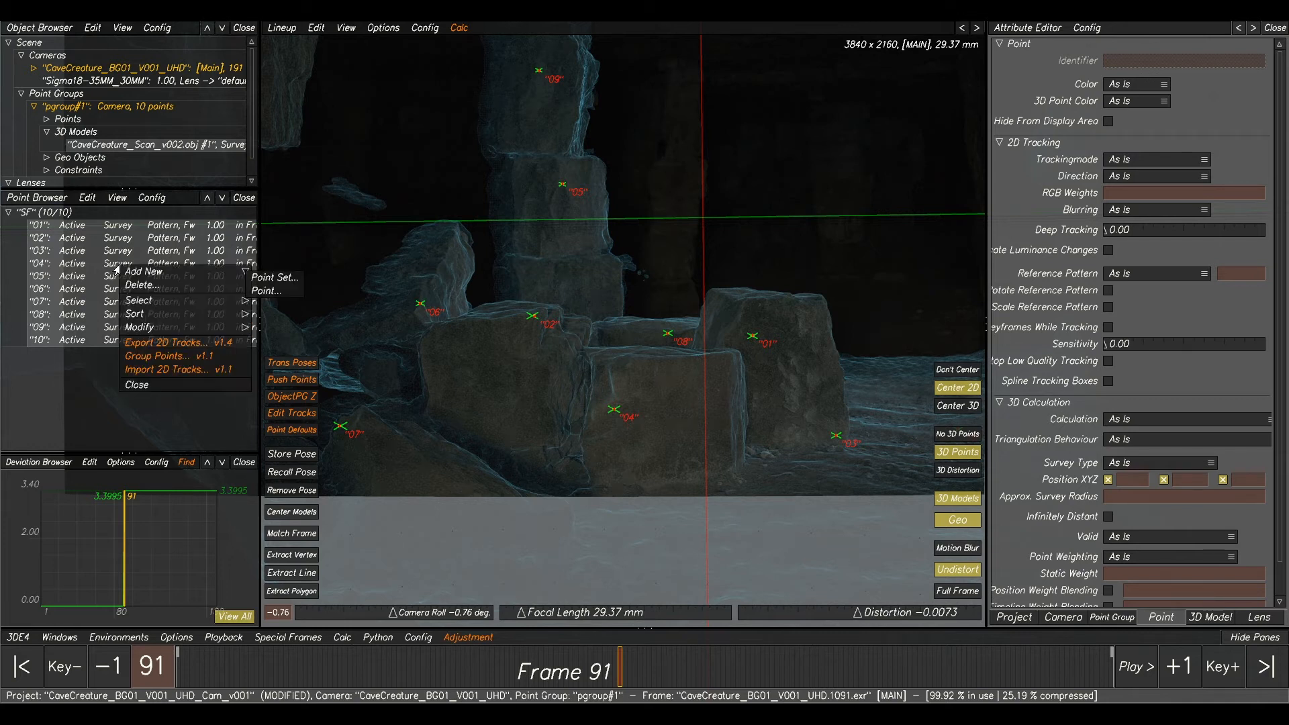
pyautogui.moveTo(173, 334)
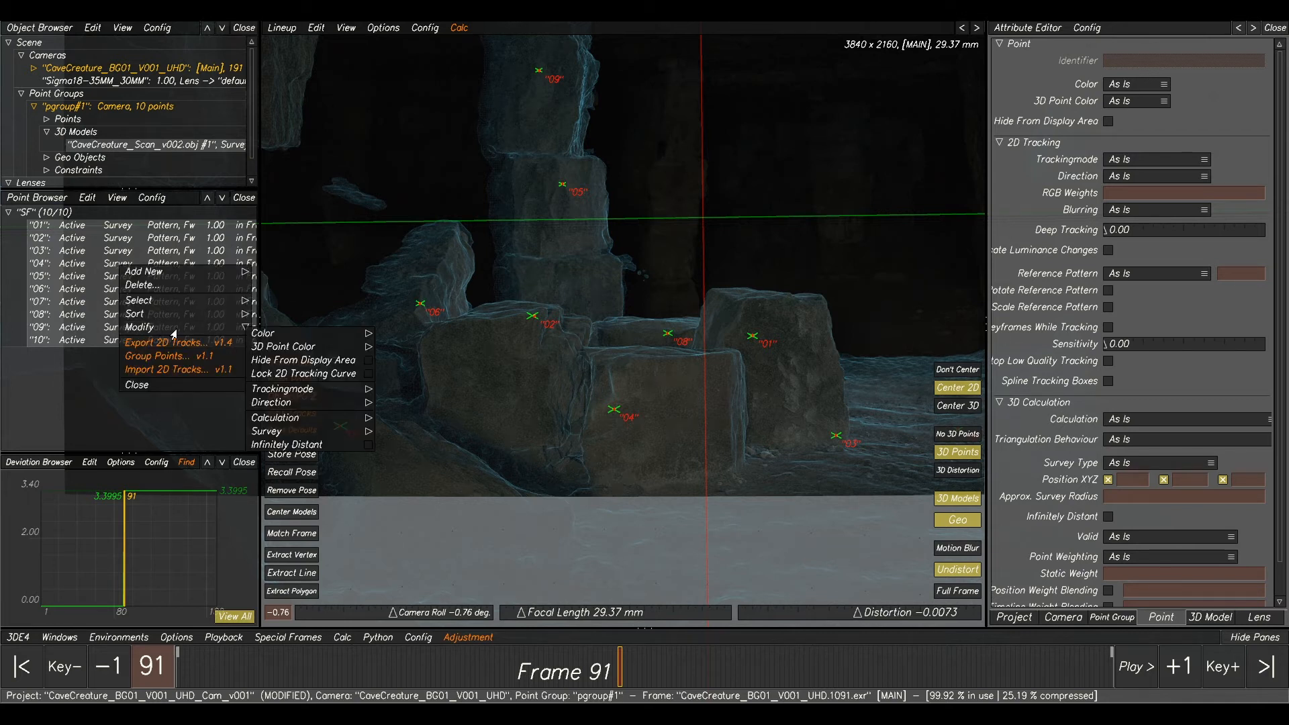
pyautogui.moveTo(302, 421)
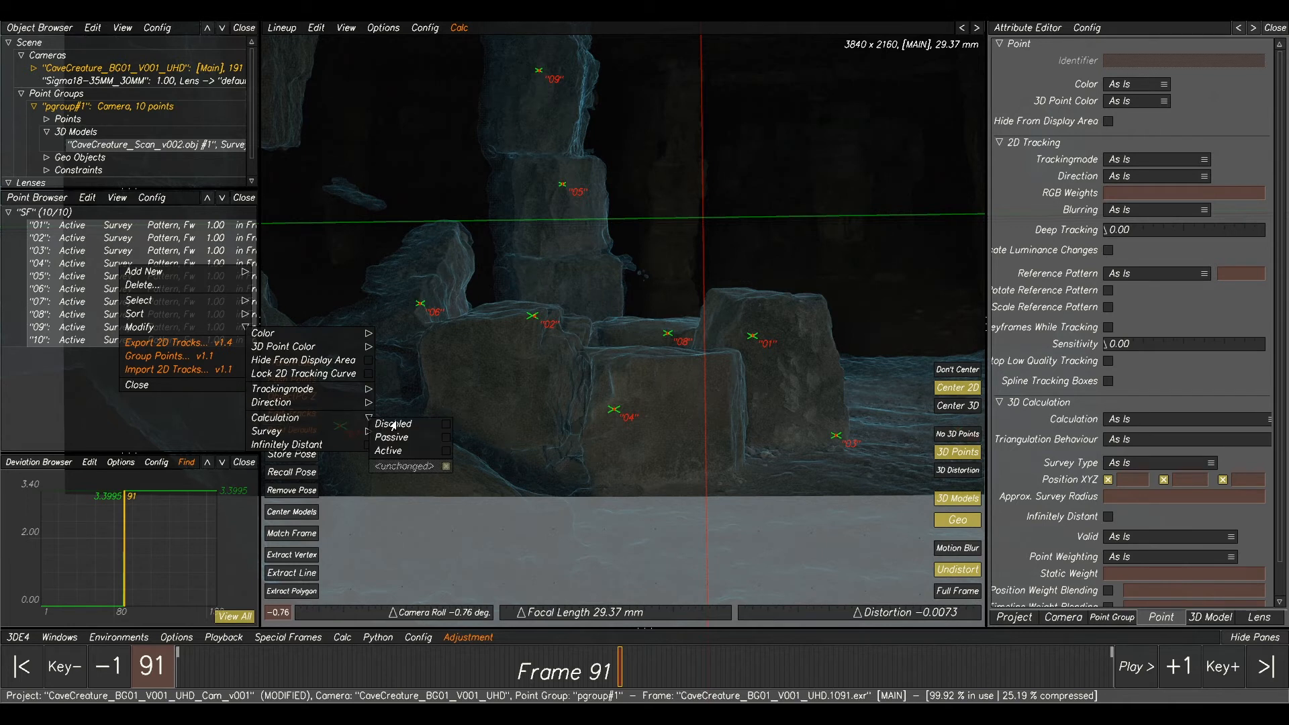
pyautogui.click(394, 424)
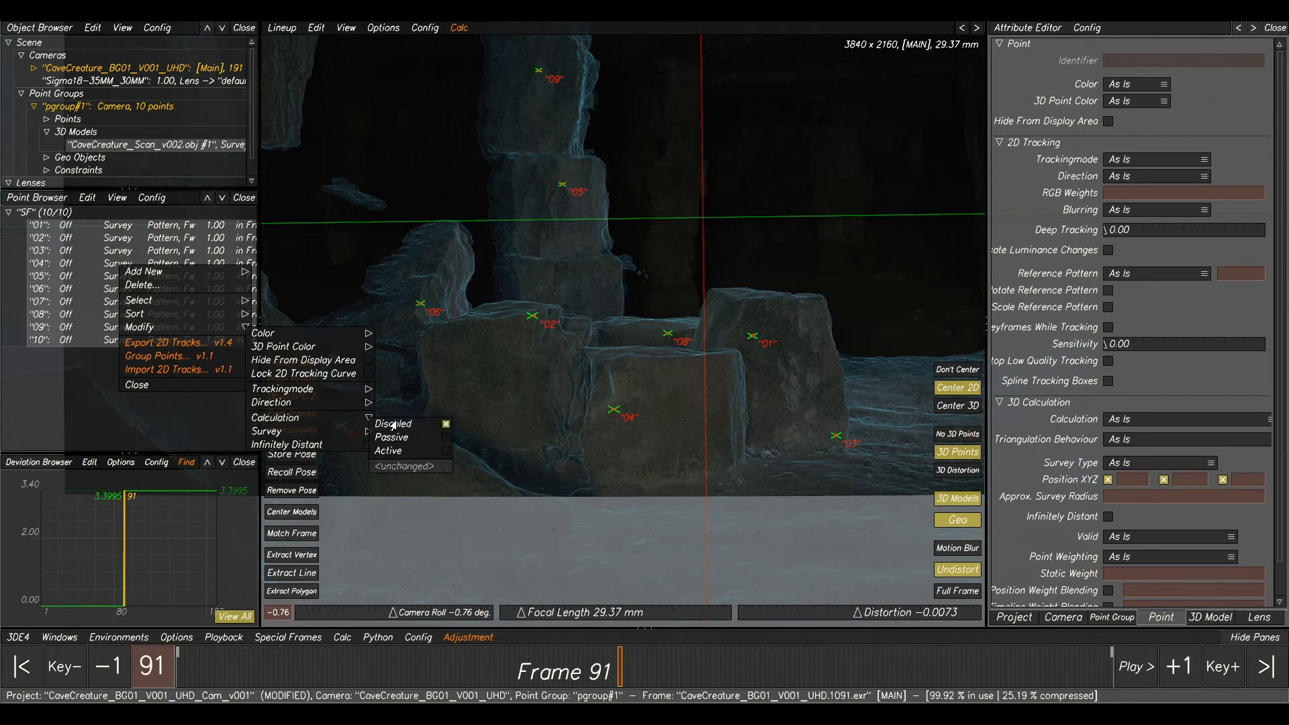
# Hide the selected SF points and collapse the SF point set.
pyautogui.click(117, 199)
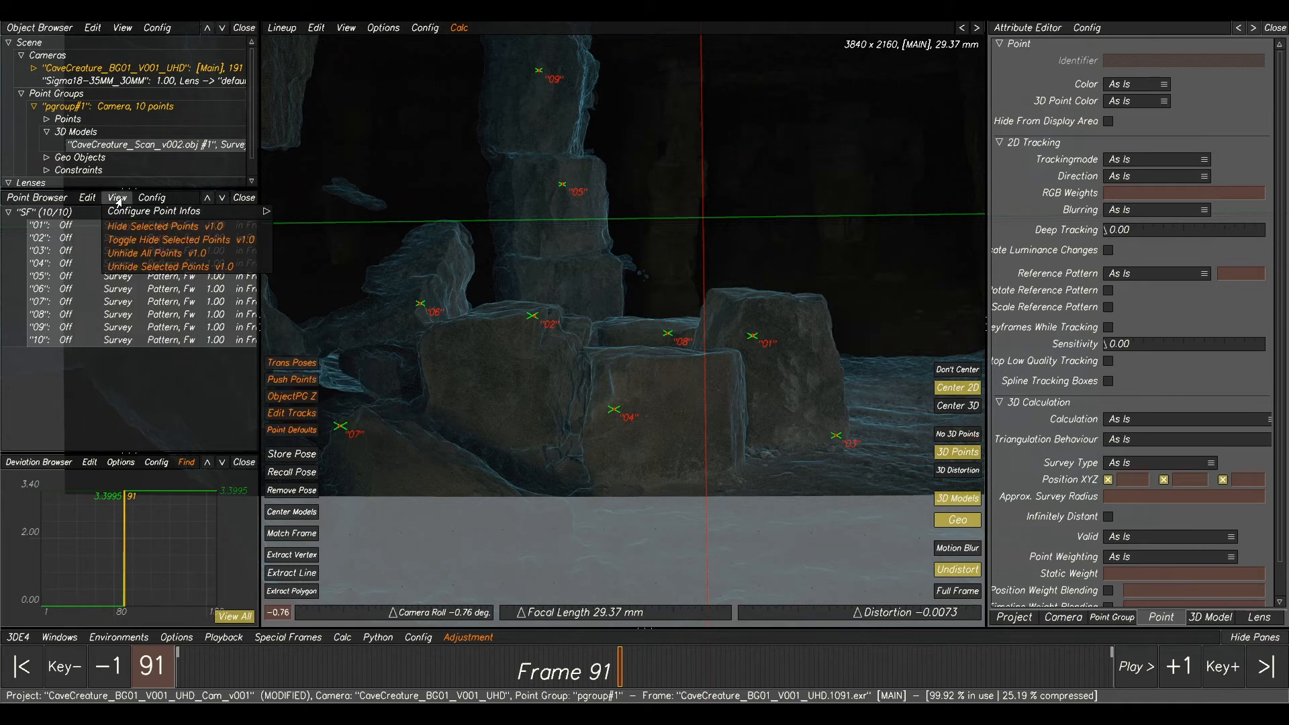
pyautogui.click(141, 229)
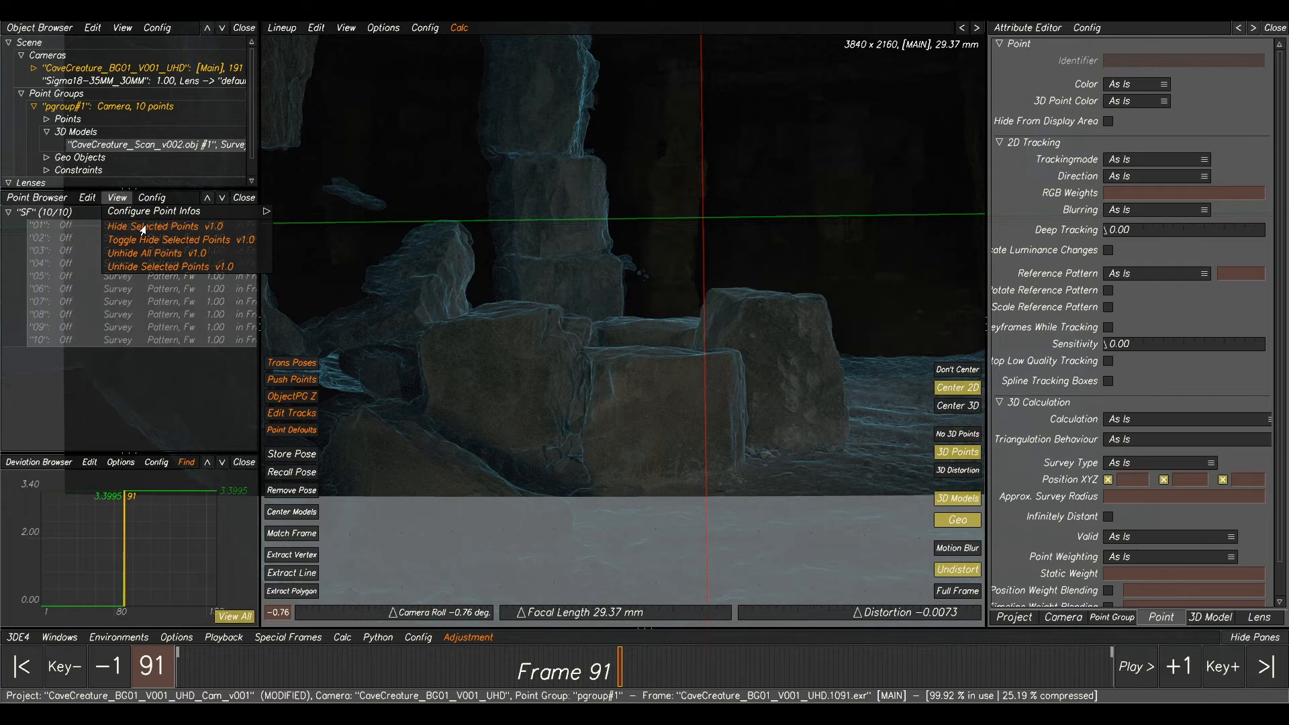
pyautogui.click(7, 214)
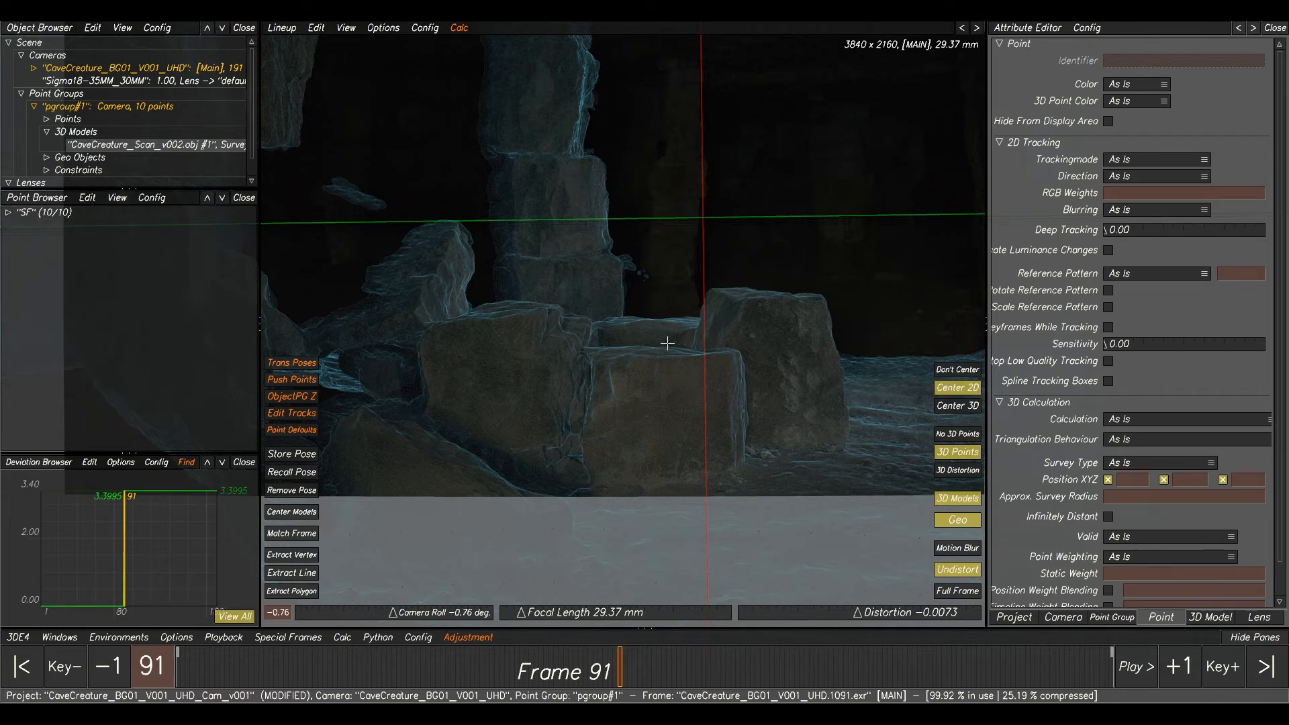
# Add a tracking point at frame 1 on the upper face of the rightmost stone block and track it forward to frame 191.
pyautogui.keyDown('ctrl'); pyautogui.moveTo(665, 361); pyautogui.dragTo(691, 361, button='right'); pyautogui.keyUp('ctrl')
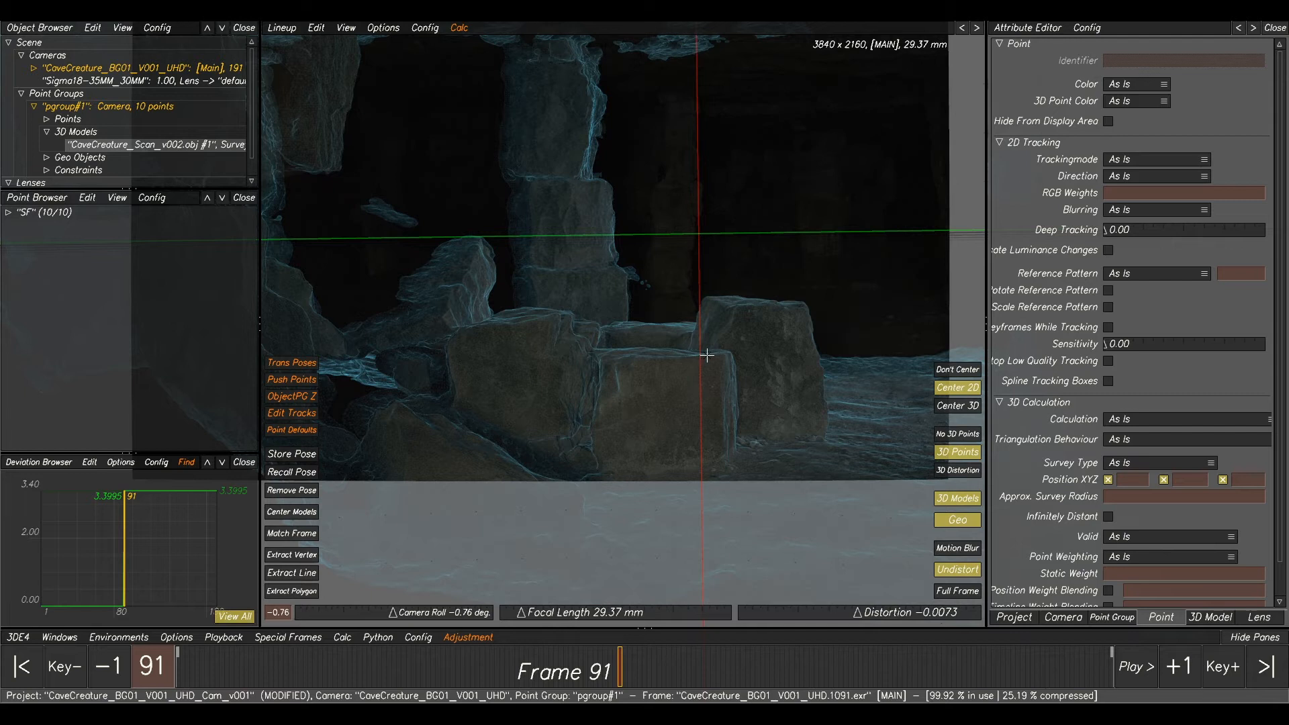
pyautogui.press('F2')
pyautogui.keyDown('ctrl'); pyautogui.moveTo(724, 377); pyautogui.dragTo(774, 386, button='middle'); pyautogui.keyUp('ctrl')
pyautogui.moveTo(616, 678); pyautogui.dragTo(142, 643)
pyautogui.keyDown('ctrl'); pyautogui.moveTo(764, 422); pyautogui.dragTo(759, 345, button='middle'); pyautogui.keyUp('ctrl')
pyautogui.keyDown('ctrl'); pyautogui.moveTo(748, 217); pyautogui.dragTo(581, 141, button='middle'); pyautogui.keyUp('ctrl')
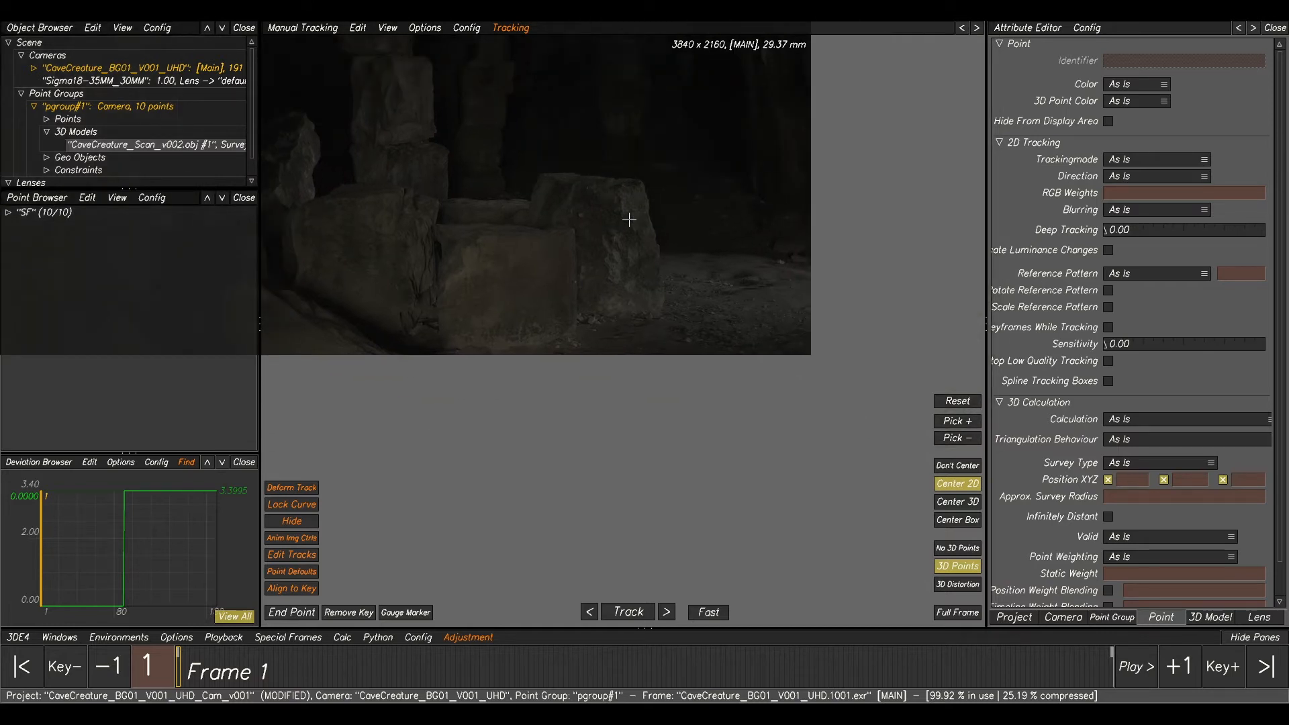
pyautogui.scroll(5, 629, 220)
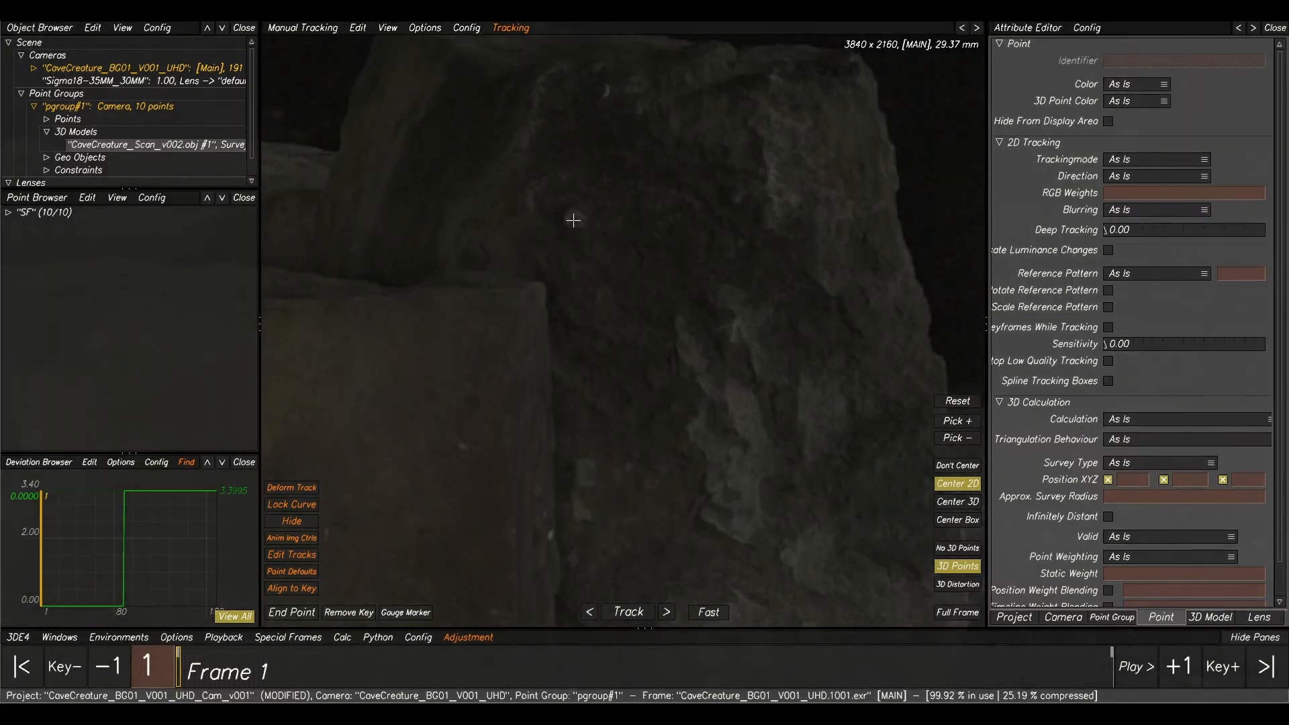
pyautogui.keyDown('ctrl'); pyautogui.click(573, 220); pyautogui.keyUp('ctrl')
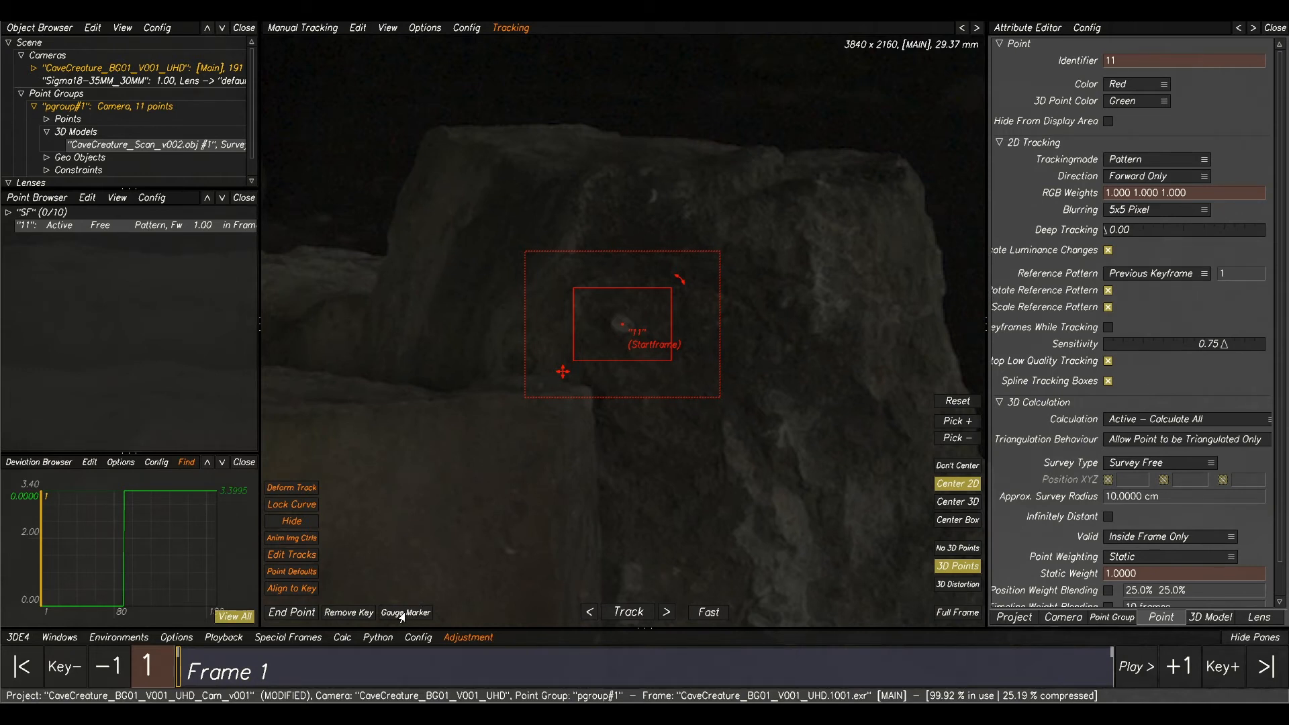
pyautogui.click(651, 615)
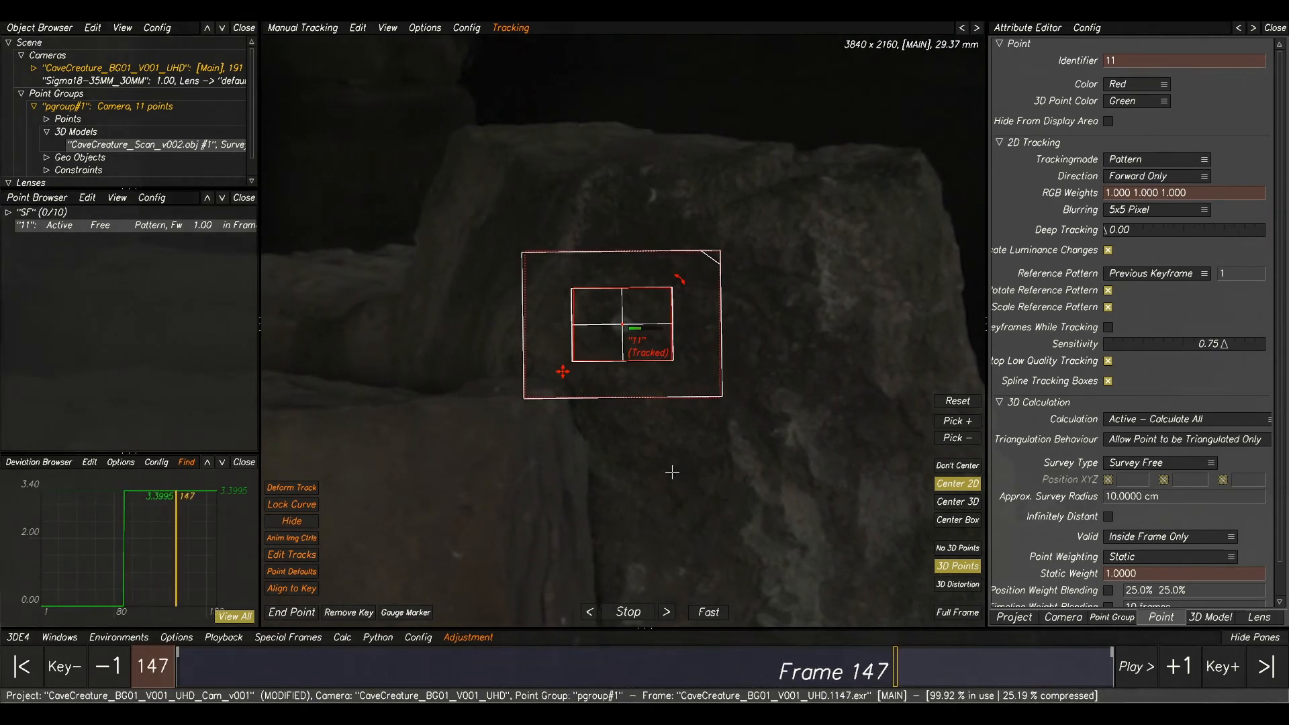
# Add a tracking point at frame 191 on the cave floor beside the rightmost block and track it backward to frame 1.
pyautogui.scroll(-5, 675, 472)
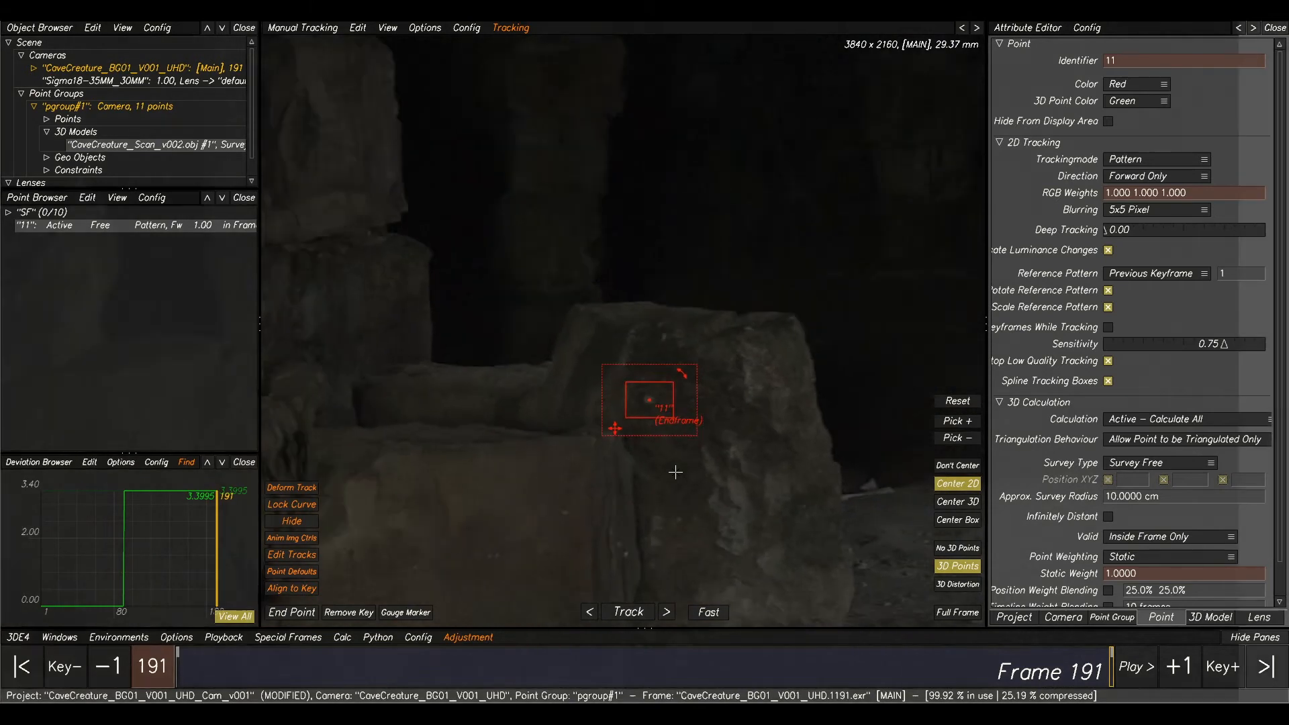
pyautogui.moveTo(798, 425); pyautogui.dragTo(588, 278, button='middle')
pyautogui.moveTo(515, 334); pyautogui.dragTo(955, 317, button='middle')
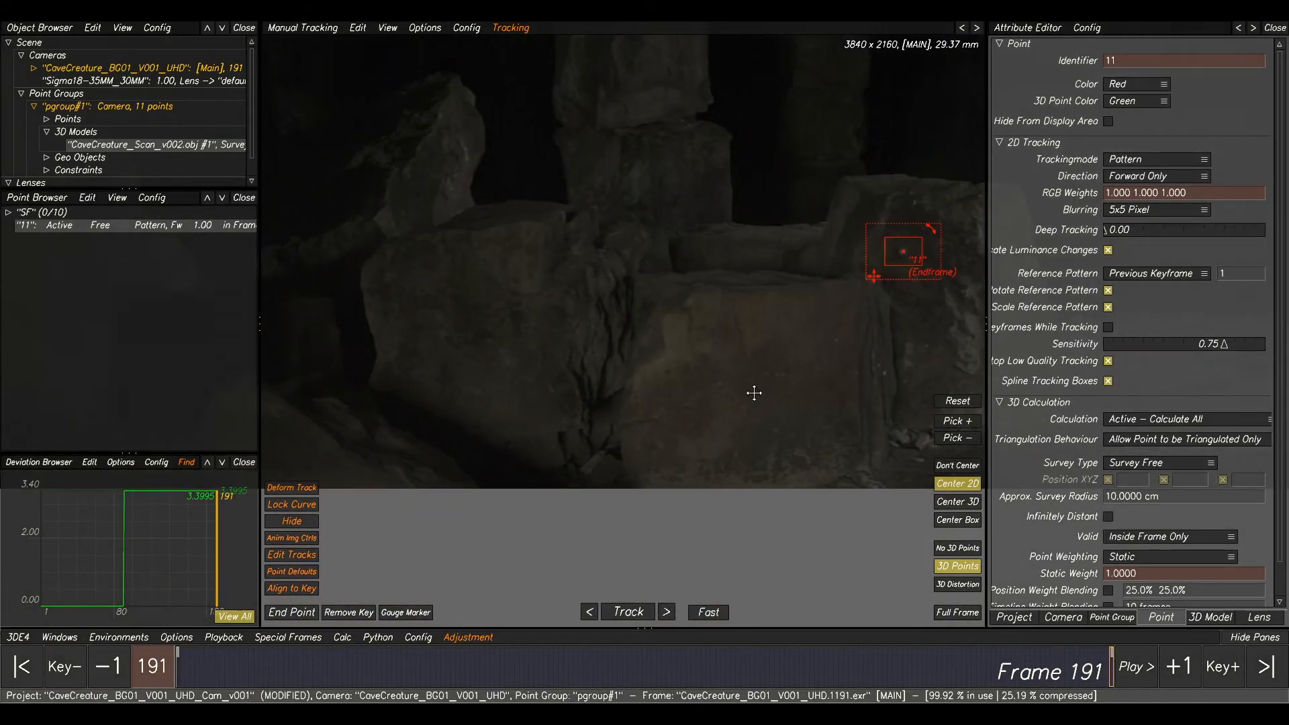
pyautogui.moveTo(754, 393); pyautogui.dragTo(435, 395, button='middle')
pyautogui.moveTo(826, 368); pyautogui.dragTo(664, 354, button='middle')
pyautogui.scroll(3, 666, 355)
pyautogui.moveTo(563, 379); pyautogui.dragTo(704, 352, button='middle')
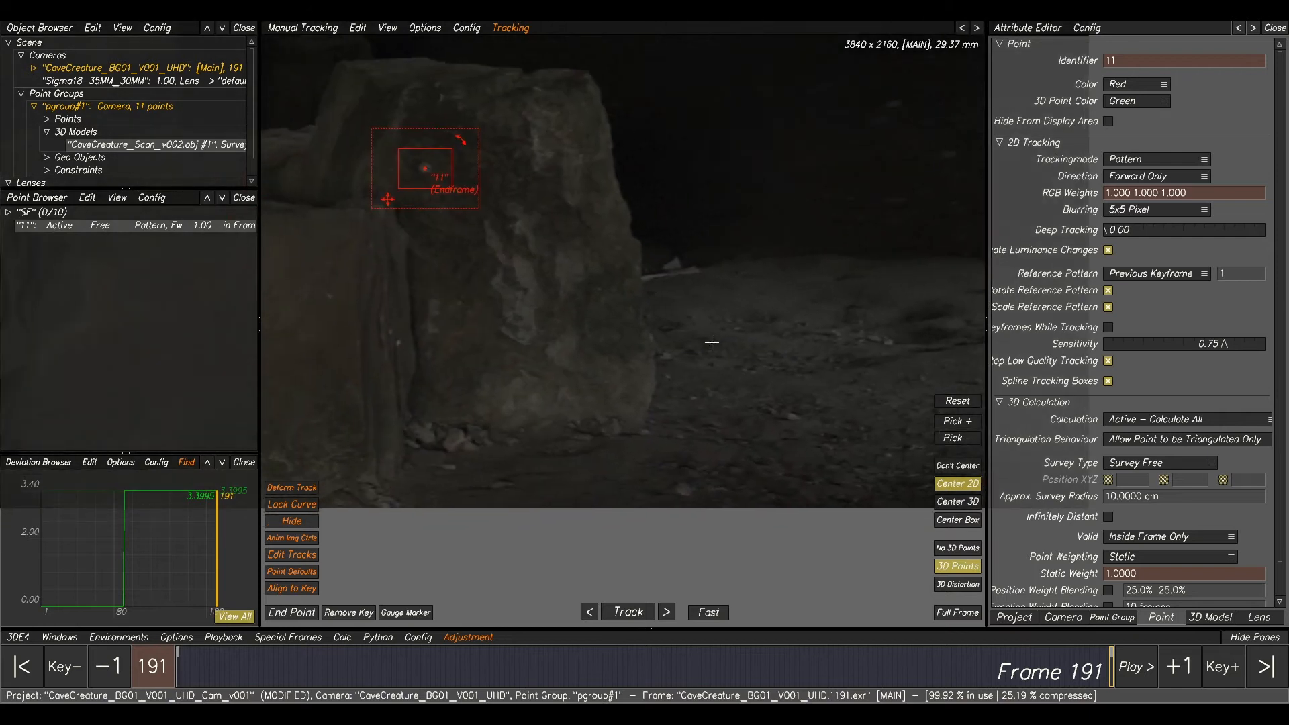
pyautogui.moveTo(842, 366); pyautogui.dragTo(751, 331, button='middle')
pyautogui.scroll(3, 787, 320)
pyautogui.moveTo(894, 305); pyautogui.dragTo(679, 326, button='middle')
pyautogui.scroll(3, 680, 326)
pyautogui.keyDown('ctrl'); pyautogui.click(678, 419); pyautogui.keyUp('ctrl')
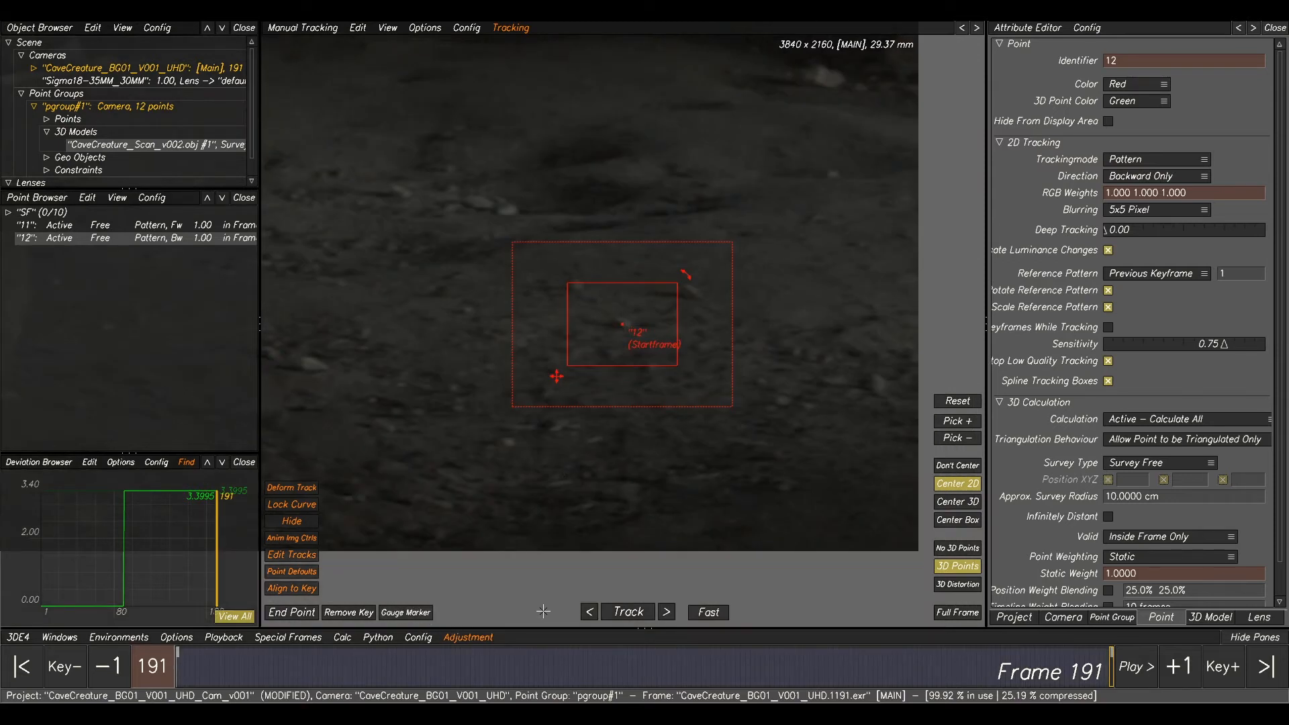
pyautogui.click(626, 612)
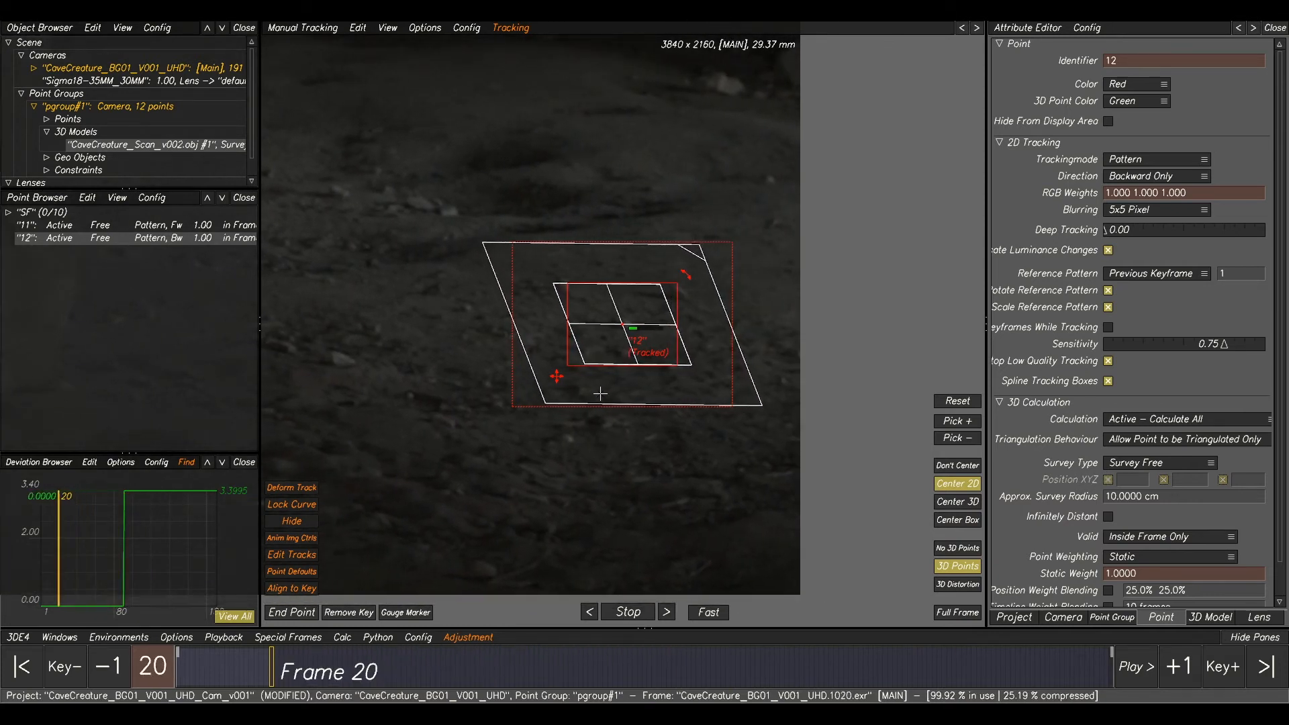
# Add a tracking point at frame 1 on the face of the front stone block and track it forward to frame 191.
pyautogui.scroll(-5, 560, 393)
pyautogui.moveTo(435, 303); pyautogui.dragTo(933, 284, button='middle')
pyautogui.scroll(5, 658, 345)
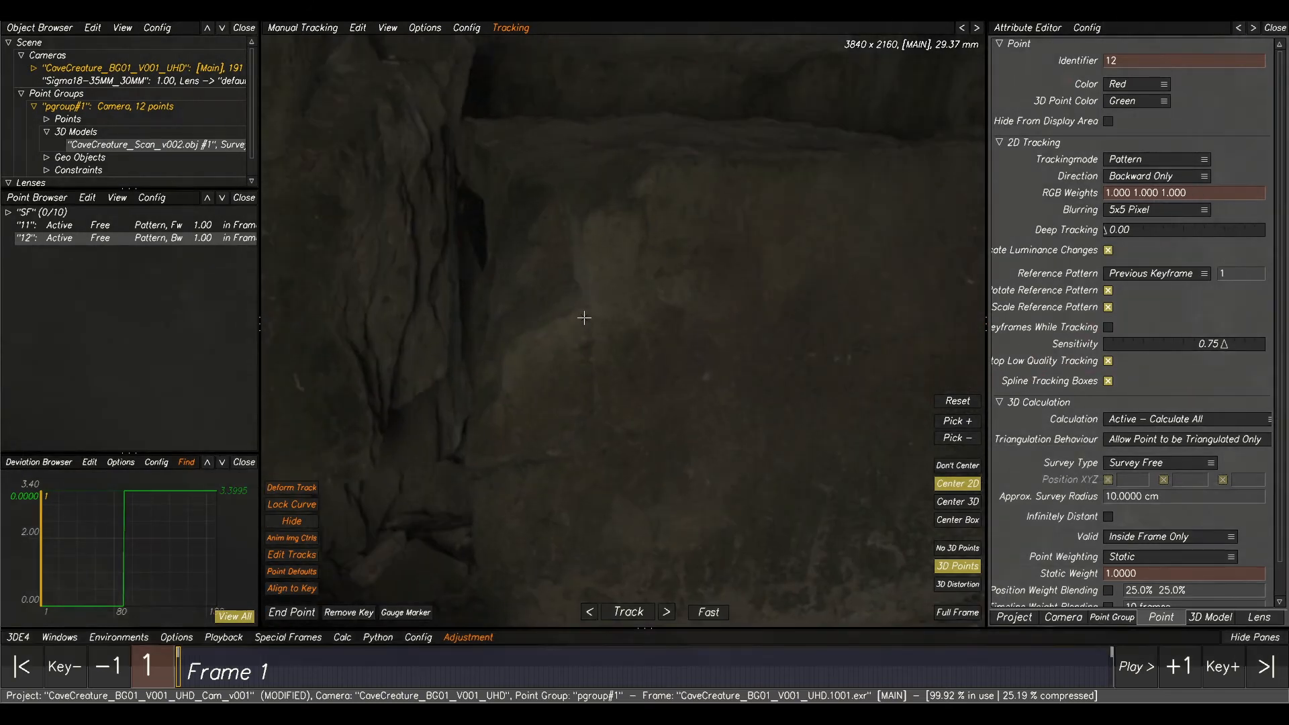
pyautogui.keyDown('ctrl'); pyautogui.click(585, 309); pyautogui.keyUp('ctrl')
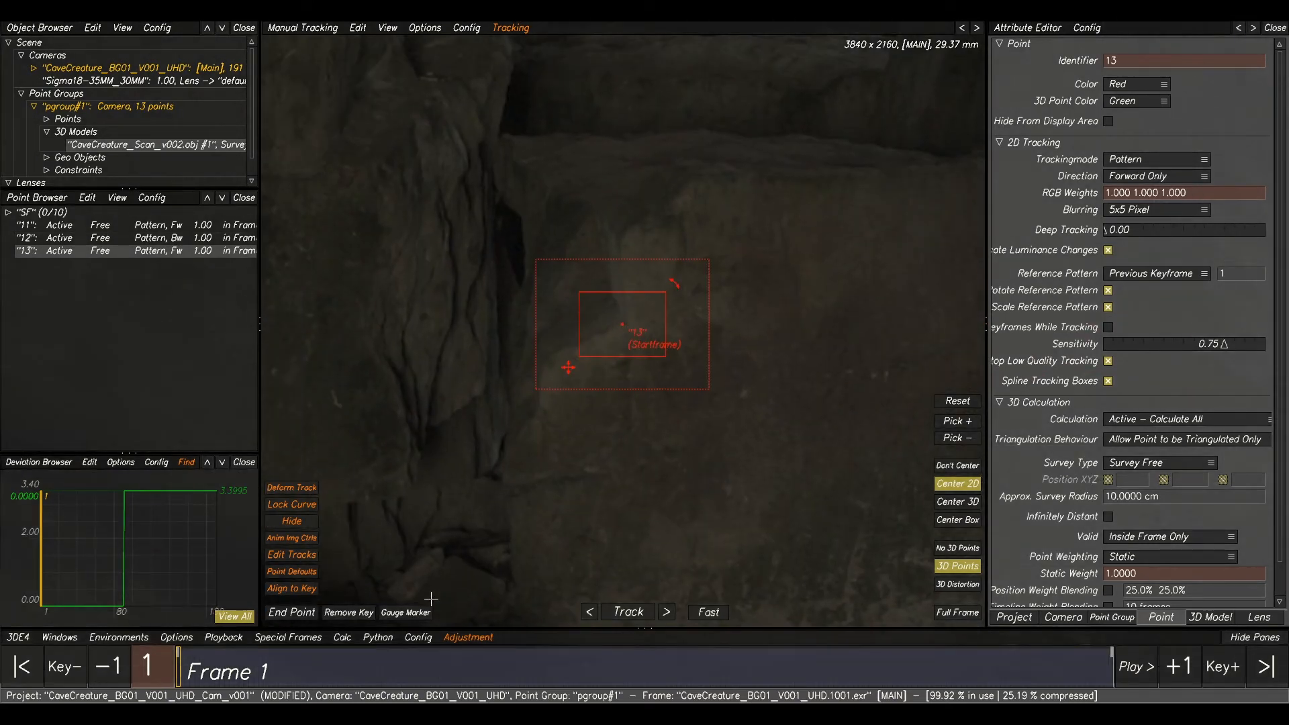
pyautogui.click(629, 613)
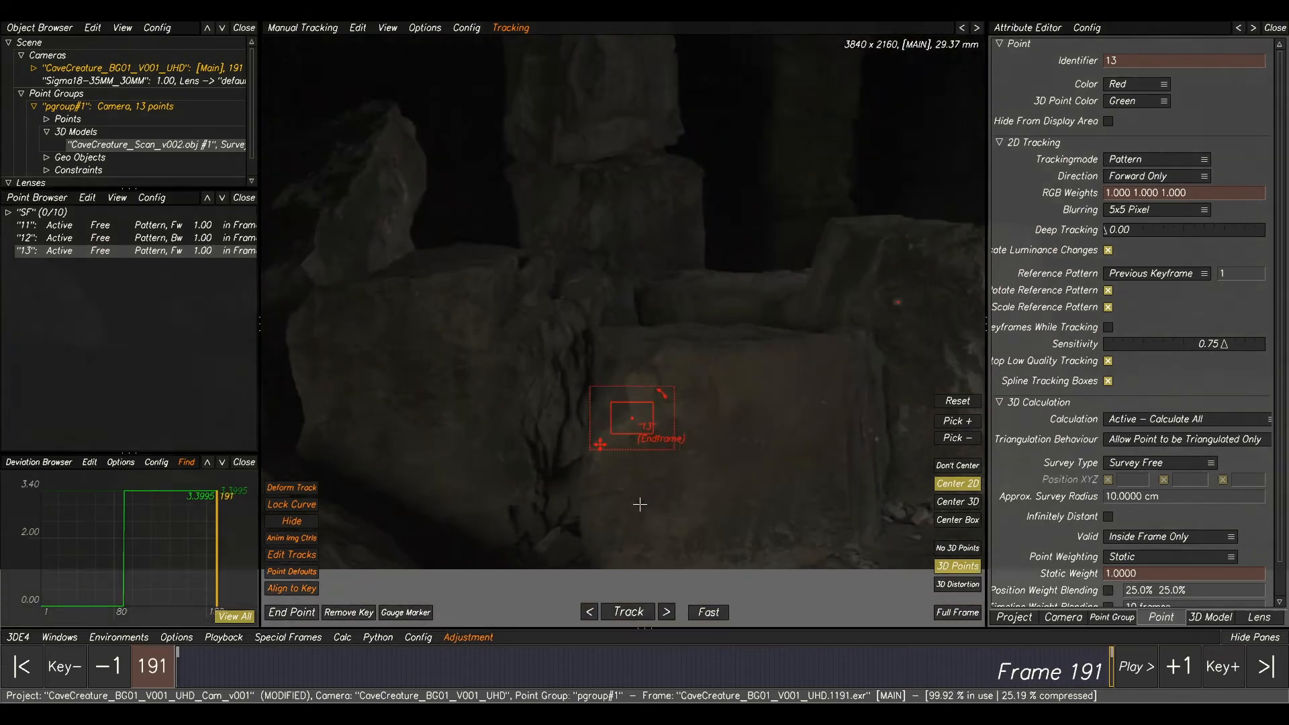
# Add a point at frame 191 near the outer edge of the left stone block, gauge its marker and track it backward.
pyautogui.scroll(-3, 640, 504)
pyautogui.moveTo(587, 360); pyautogui.dragTo(797, 374, button='middle')
pyautogui.scroll(6, 575, 391)
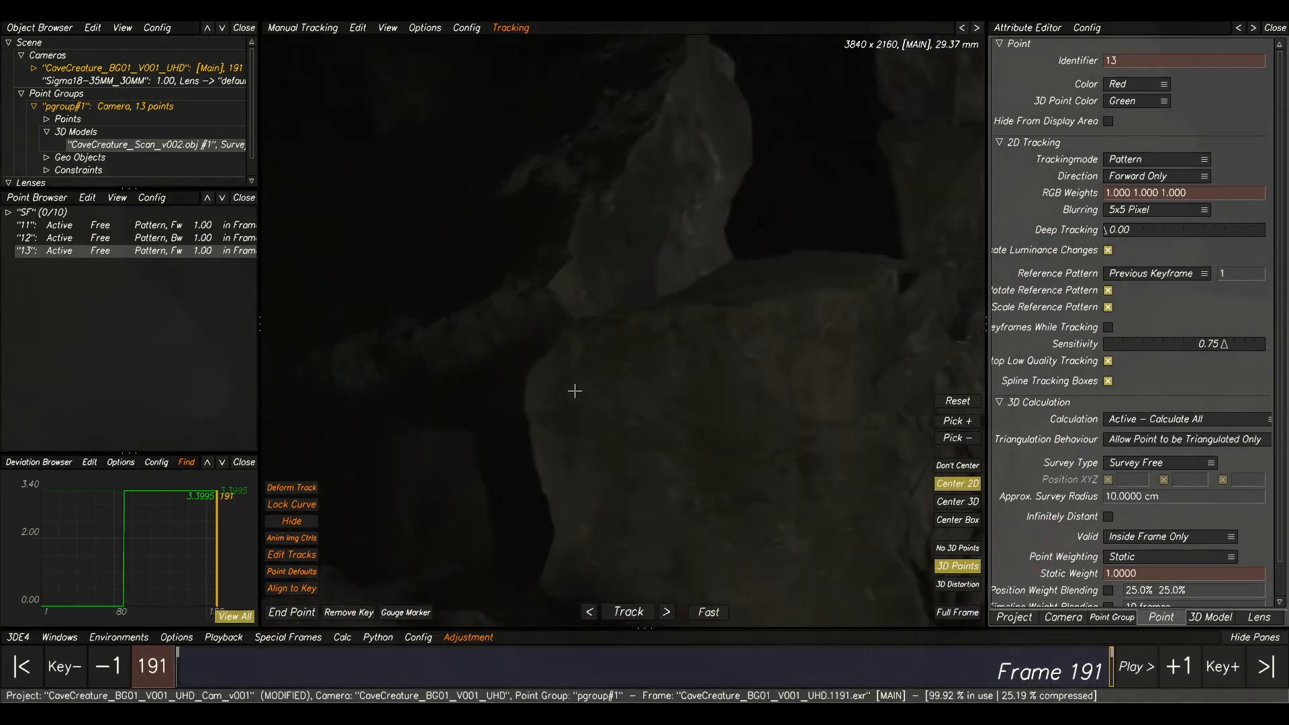
pyautogui.keyDown('ctrl'); pyautogui.click(574, 391); pyautogui.keyUp('ctrl')
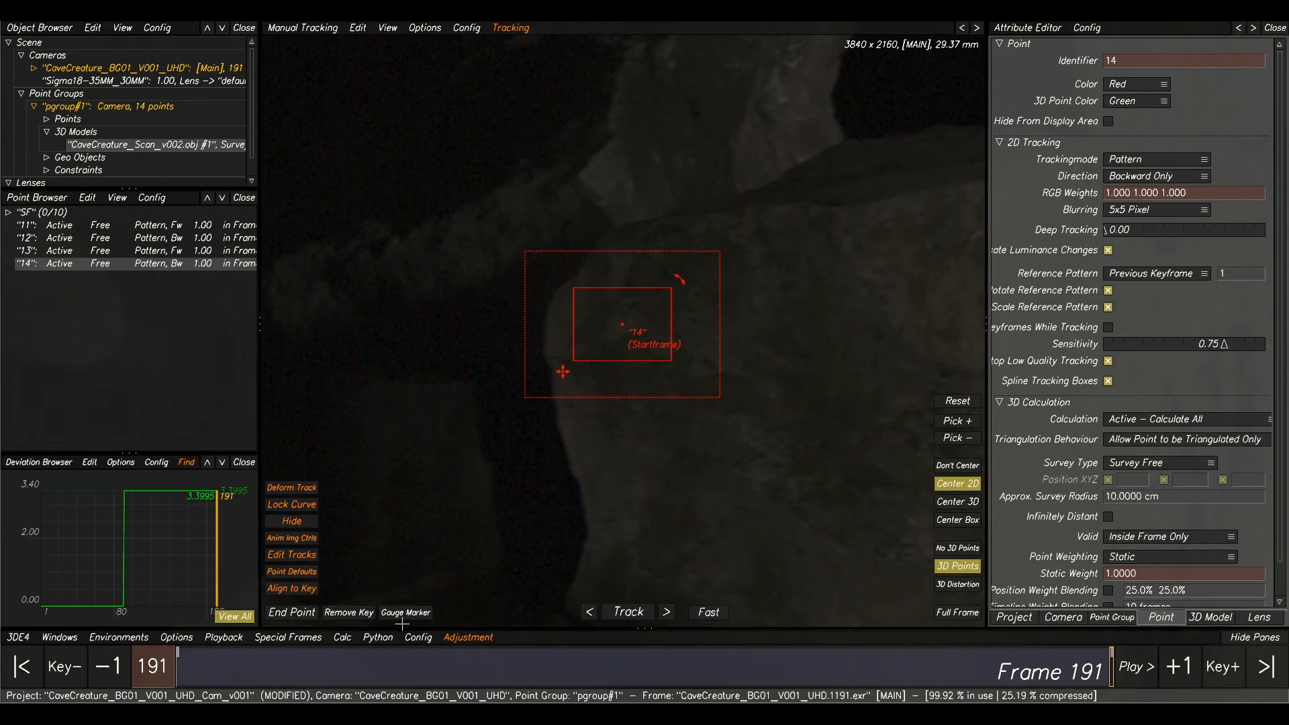
pyautogui.click(400, 614)
pyautogui.click(612, 614)
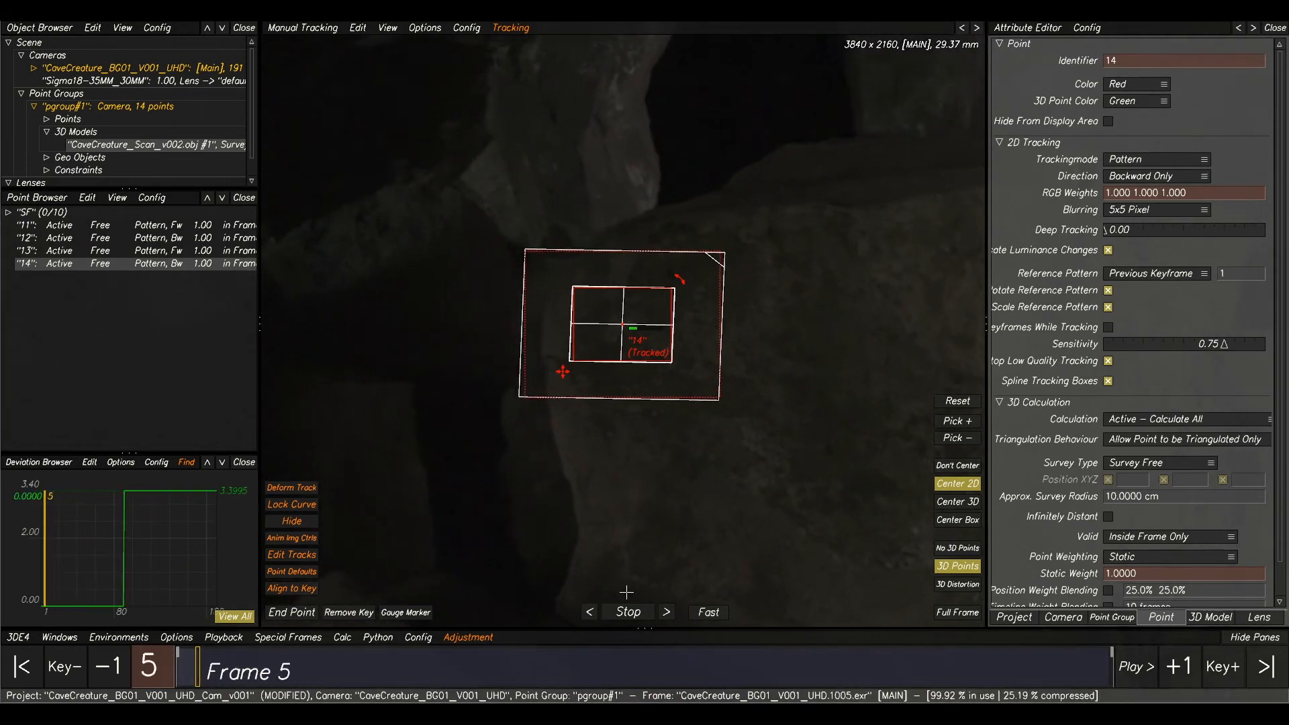
# Add a tracking point at frame 1 on the middle stone of the stacked pillar and track it forward to frame 191.
pyautogui.scroll(-2, 675, 493)
pyautogui.moveTo(247, 675); pyautogui.dragTo(291, 662)
pyautogui.click(791, 425)
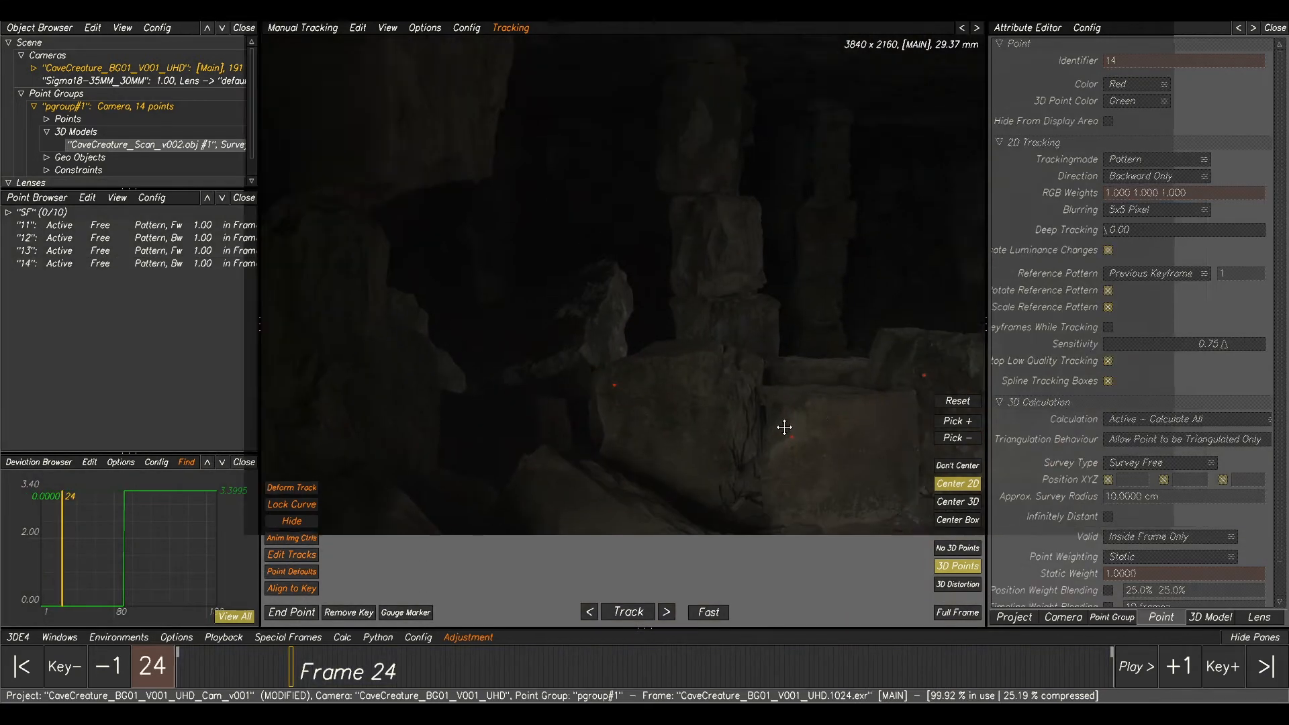
pyautogui.moveTo(784, 427); pyautogui.dragTo(725, 439, button='middle')
pyautogui.scroll(-3, 726, 438)
pyautogui.scroll(4, 522, 229)
pyautogui.moveTo(753, 291); pyautogui.dragTo(627, 317, button='middle')
pyautogui.scroll(5, 627, 316)
pyautogui.moveTo(231, 670); pyautogui.dragTo(177, 668)
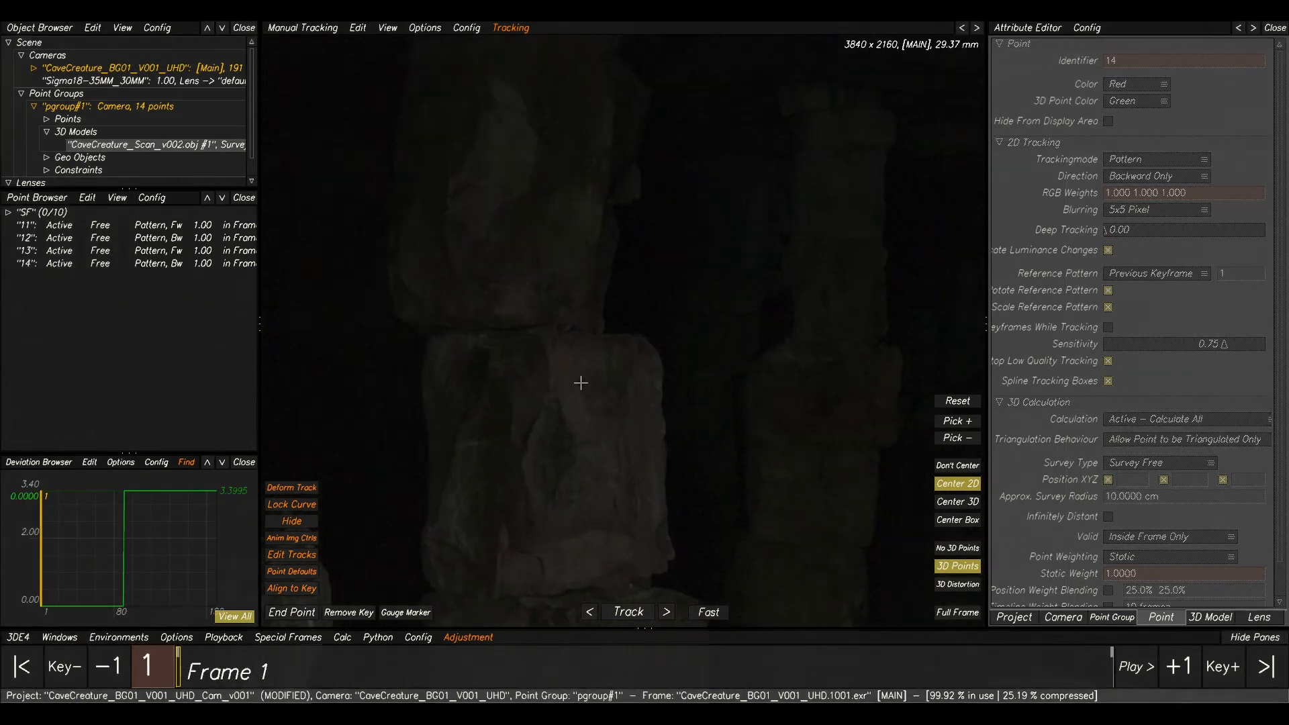
pyautogui.scroll(3, 581, 382)
pyautogui.keyDown('ctrl'); pyautogui.click(536, 405); pyautogui.keyUp('ctrl')
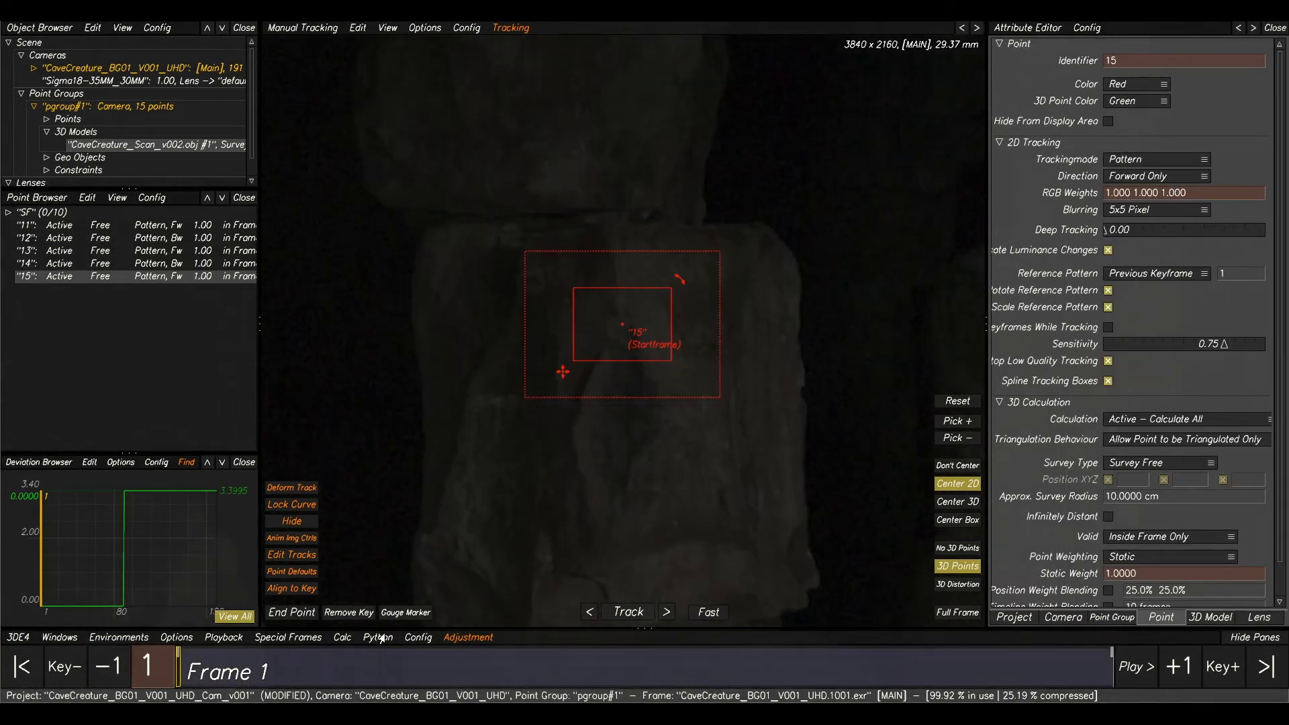
pyautogui.click(616, 612)
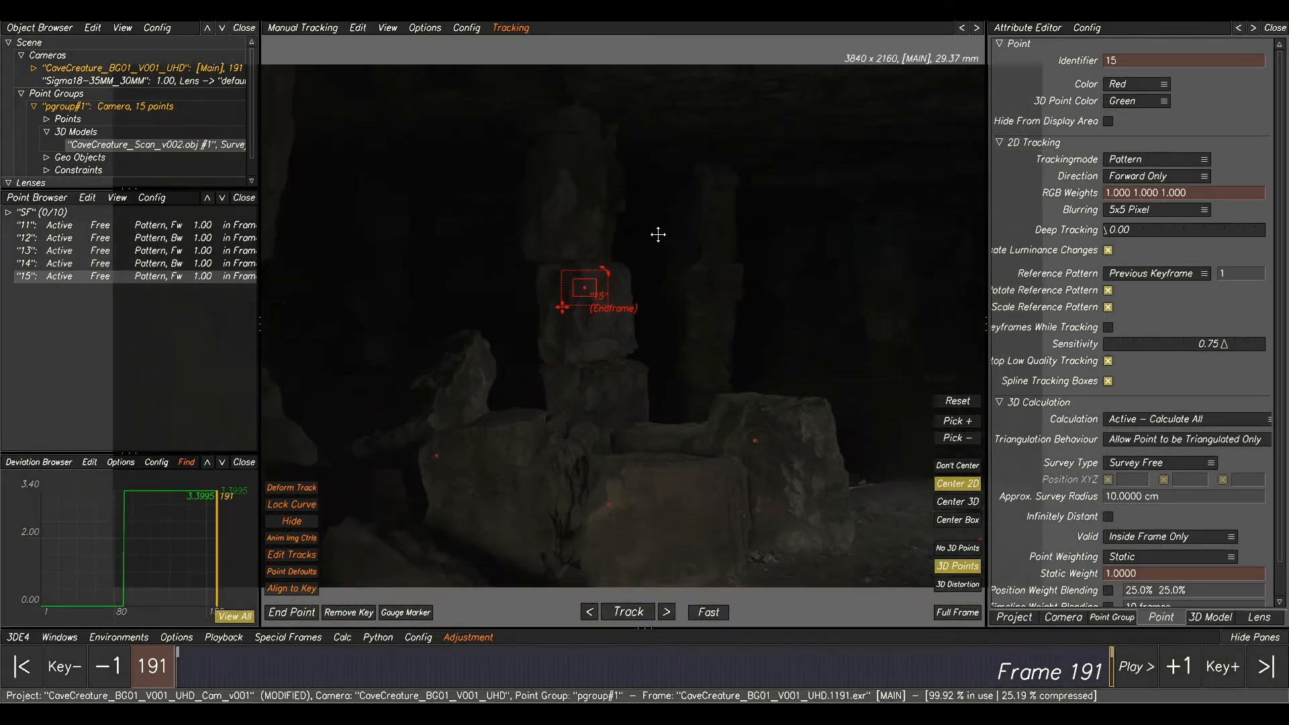
# Examine the spread of the tracked points across the rocks at frame 191 for areas that still need tracking.
pyautogui.click(699, 315)
pyautogui.scroll(-2, 700, 316)
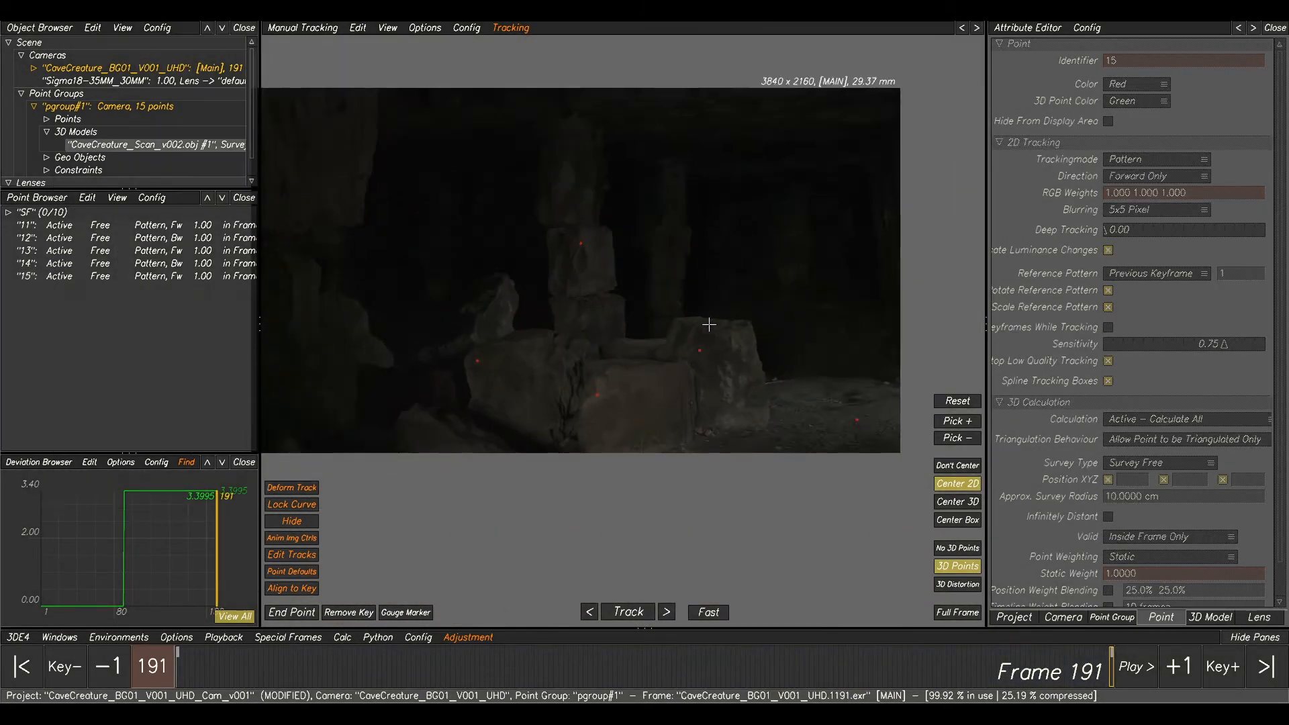
pyautogui.scroll(2, 743, 230)
pyautogui.scroll(1, 613, 334)
pyautogui.scroll(2, 553, 309)
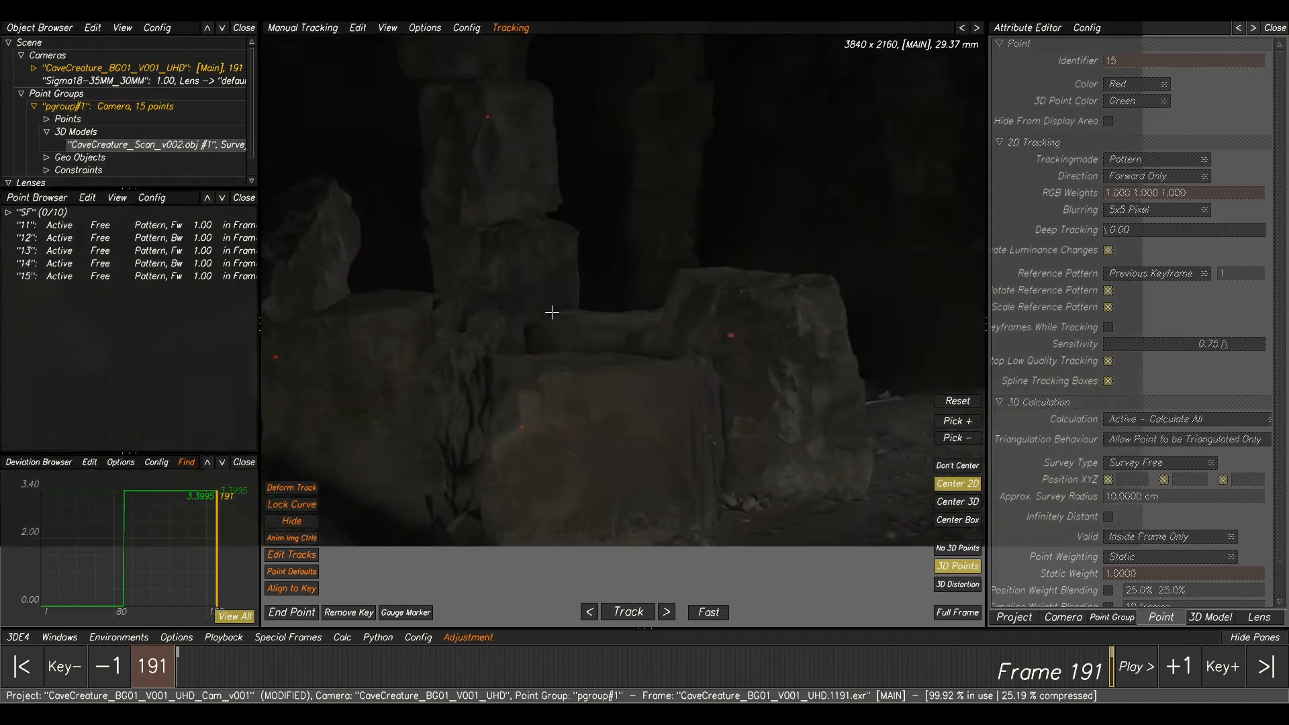
pyautogui.scroll(2, 578, 330)
pyautogui.moveTo(465, 312); pyautogui.dragTo(699, 423, button='middle')
pyautogui.scroll(-2, 628, 392)
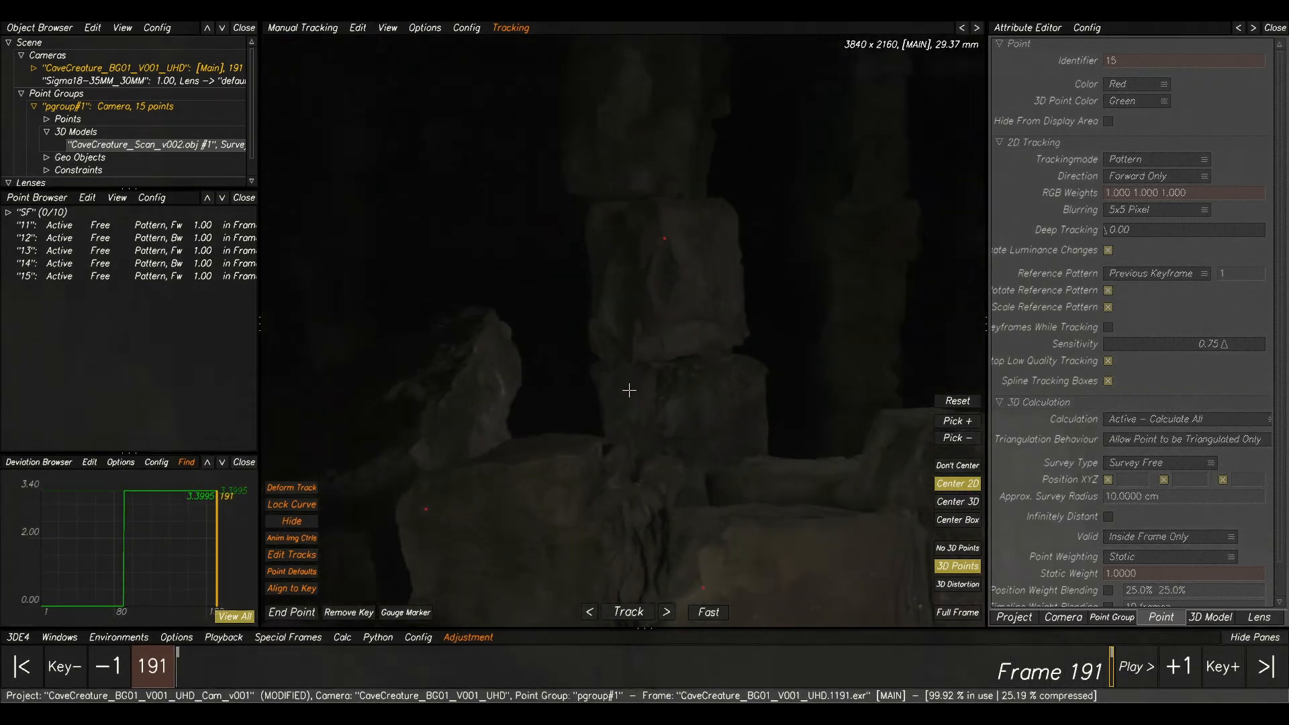
pyautogui.moveTo(494, 366); pyautogui.dragTo(686, 328, button='middle')
pyautogui.scroll(1, 641, 326)
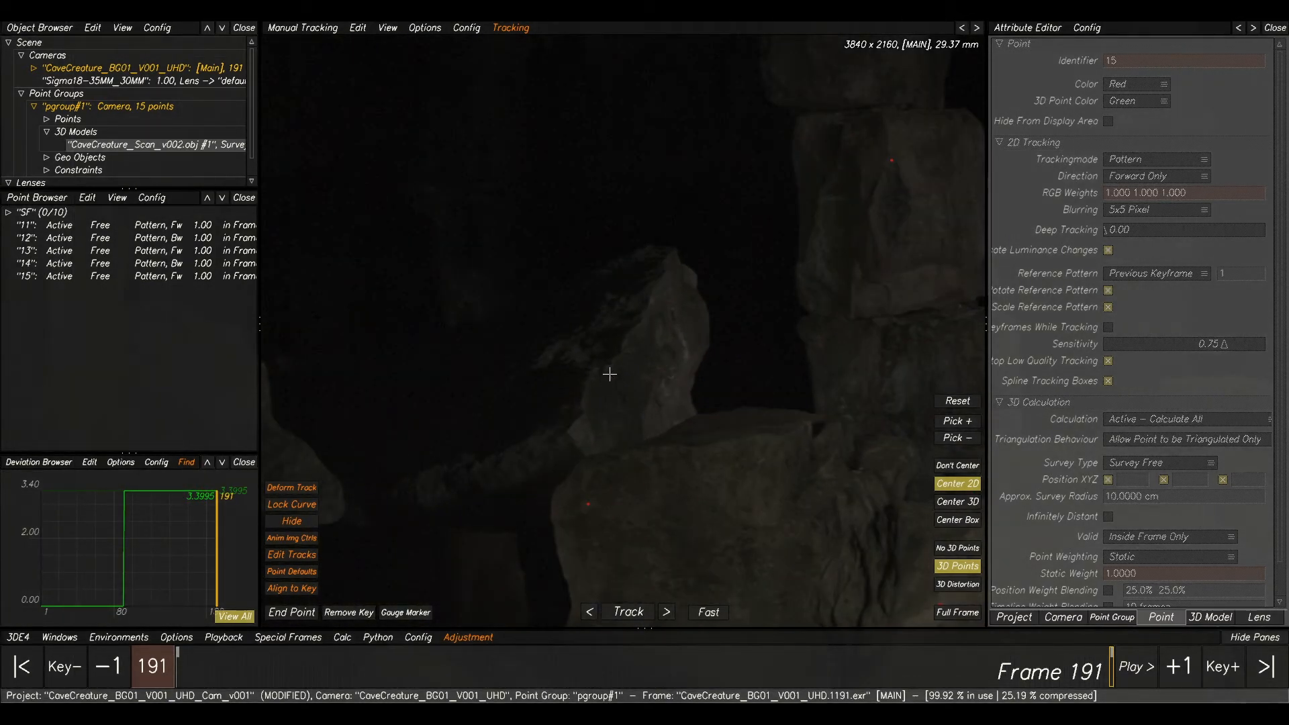
# Compare the plate with the scan wireframe in the Lineup view, including at frame 91, around the leaning rock.
pyautogui.scroll(-3, 691, 374)
pyautogui.press('F2')
pyautogui.press('F1')
pyautogui.press('F2')
pyautogui.scroll(3, 685, 380)
pyautogui.press('F1')
pyautogui.press('F2')
pyautogui.press('F1')
pyautogui.press('F2')
pyautogui.scroll(-3, 695, 384)
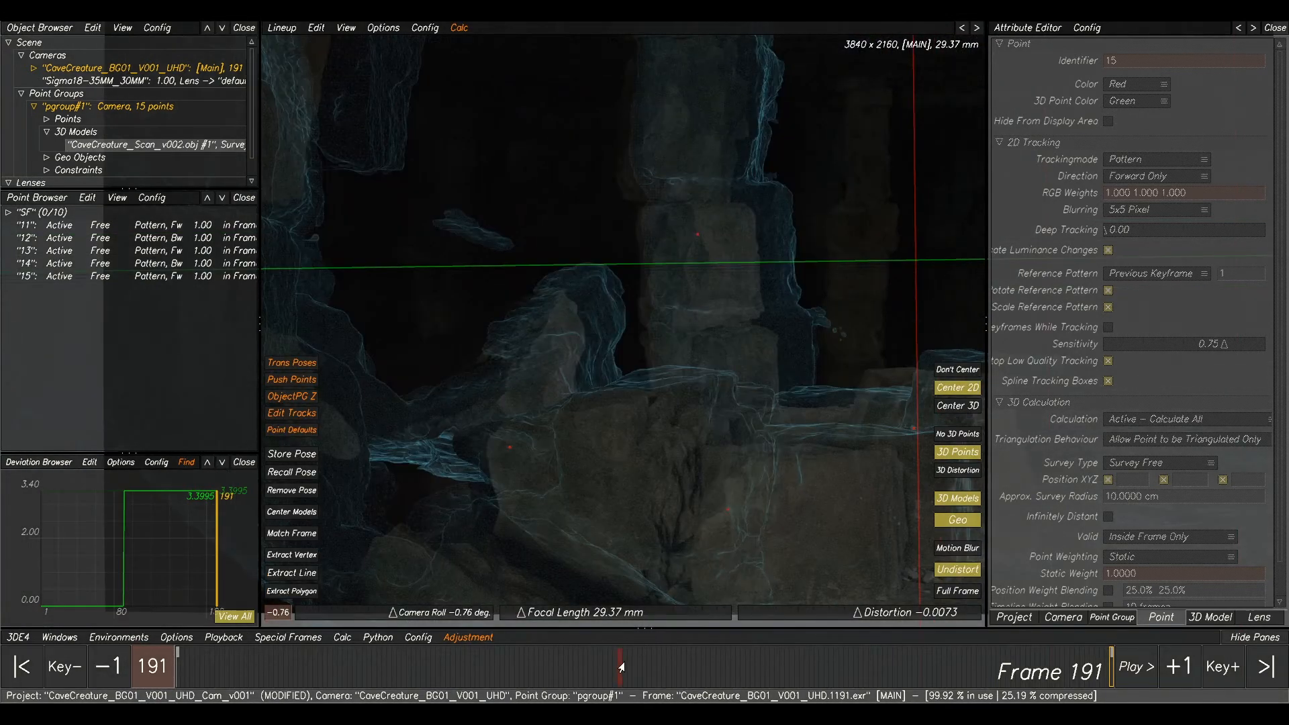
pyautogui.click(619, 667)
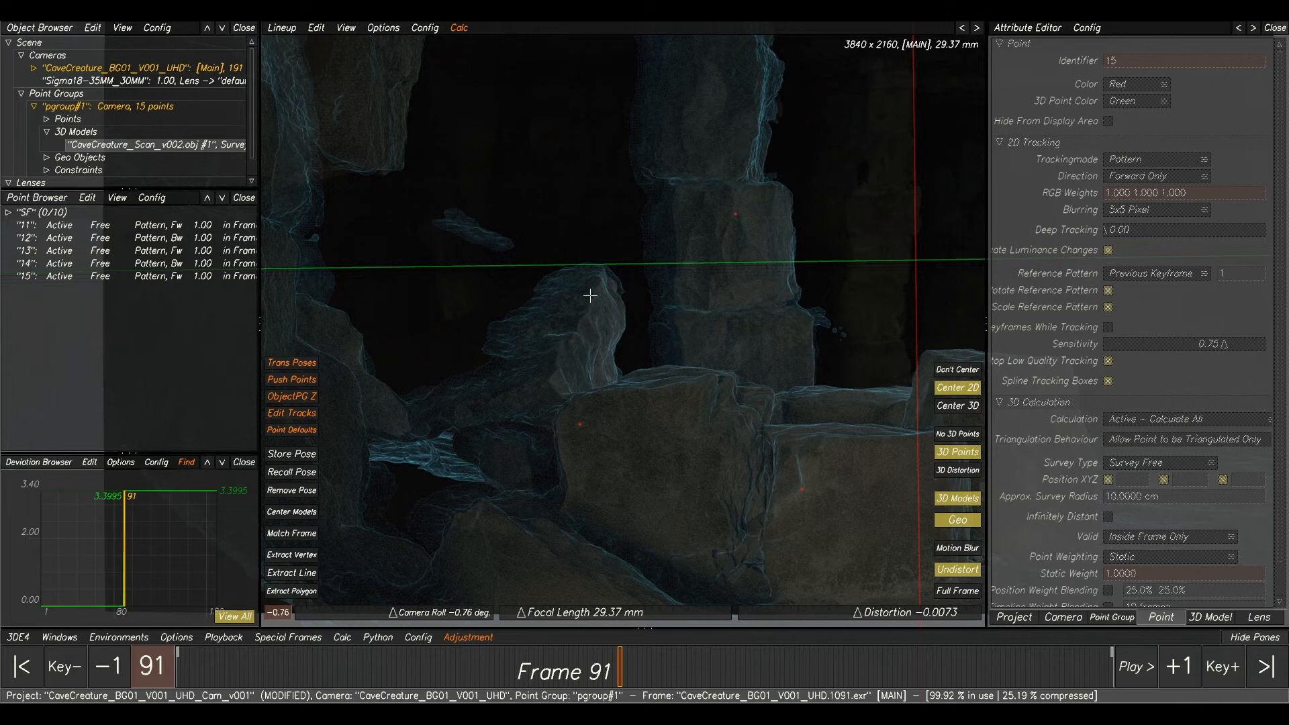
# Add a tracking point at frame 1 on the leaning rock and track it forward to frame 191.
pyautogui.press('F1')
pyautogui.moveTo(604, 667); pyautogui.dragTo(178, 667)
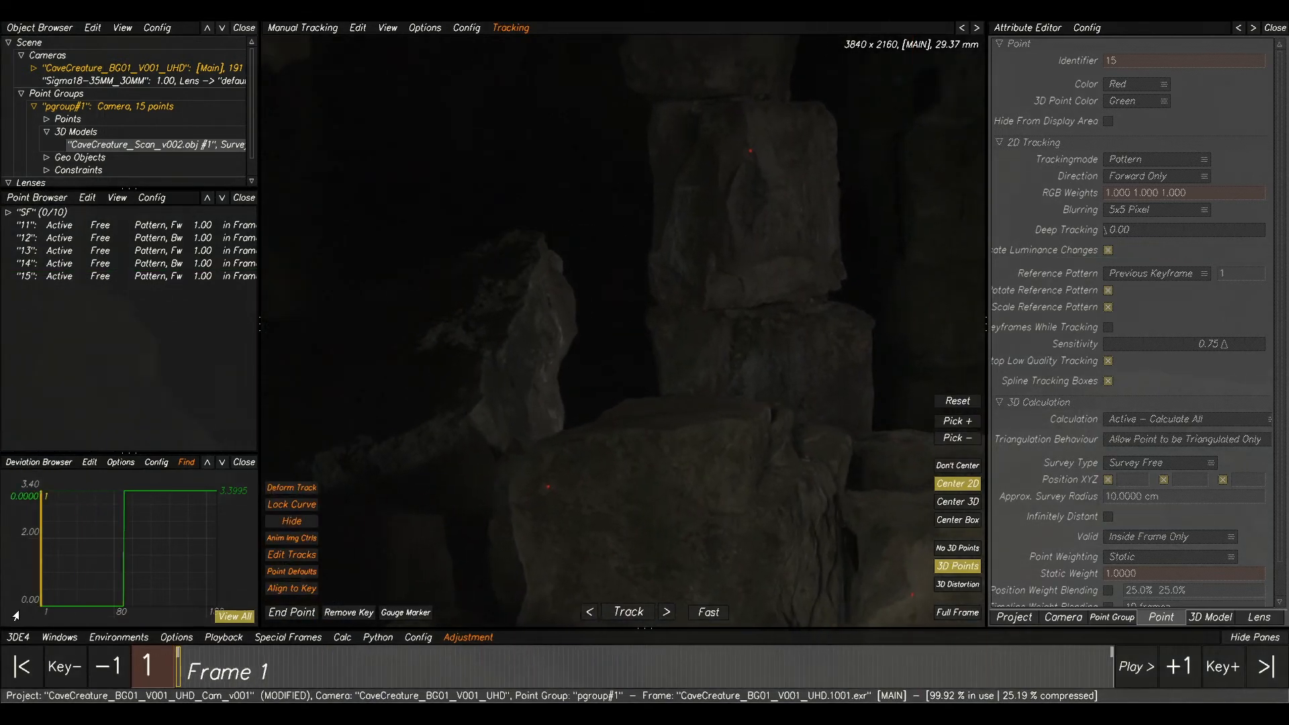
pyautogui.keyDown('ctrl'); pyautogui.click(498, 351); pyautogui.keyUp('ctrl')
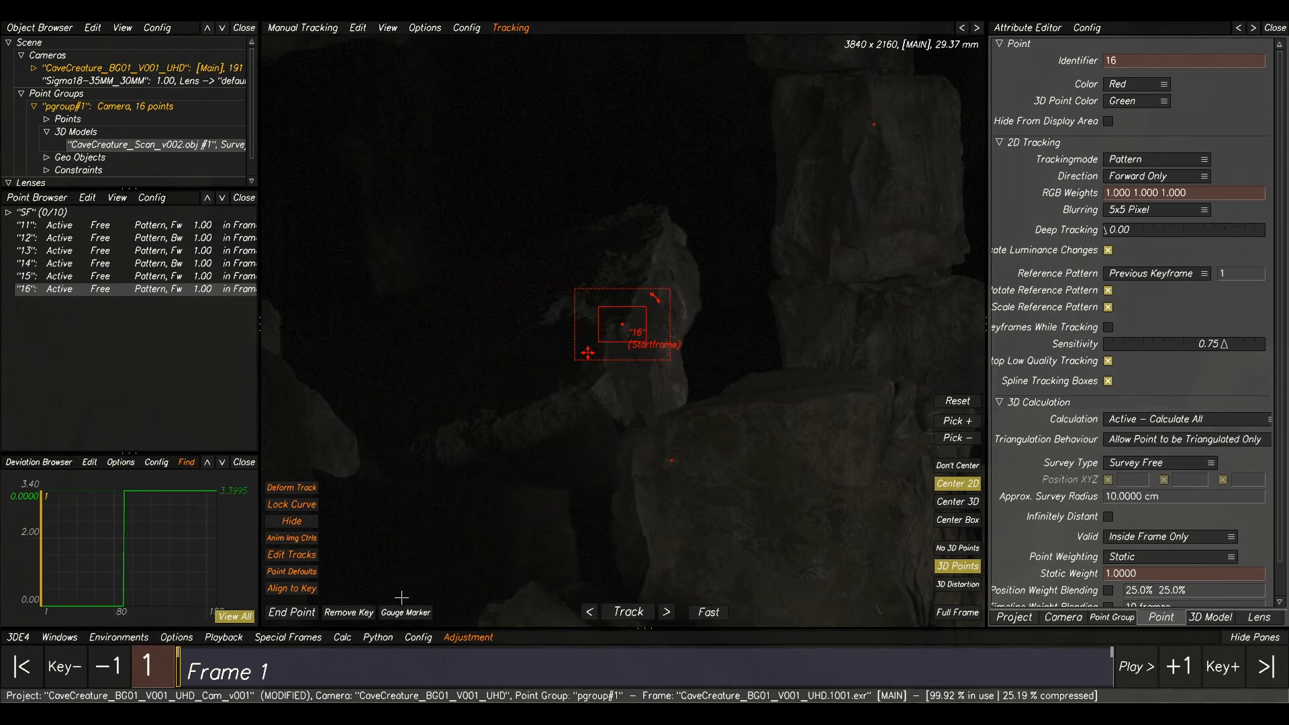
pyautogui.click(633, 621)
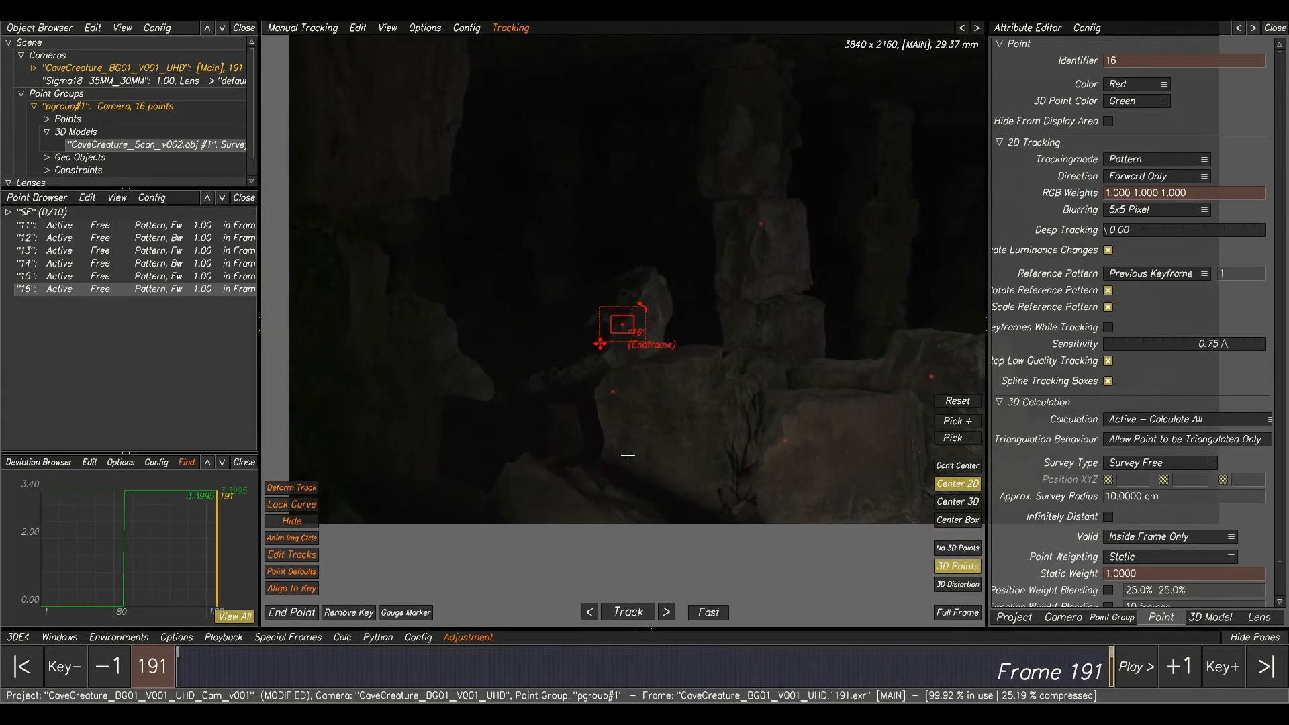
# Compare the plate with the scan wireframe at frame 91 around the cave's left wall to choose further spots to track.
pyautogui.scroll(-2, 665, 369)
pyautogui.moveTo(759, 250); pyautogui.dragTo(621, 245, button='middle')
pyautogui.moveTo(518, 233); pyautogui.dragTo(601, 265, button='middle')
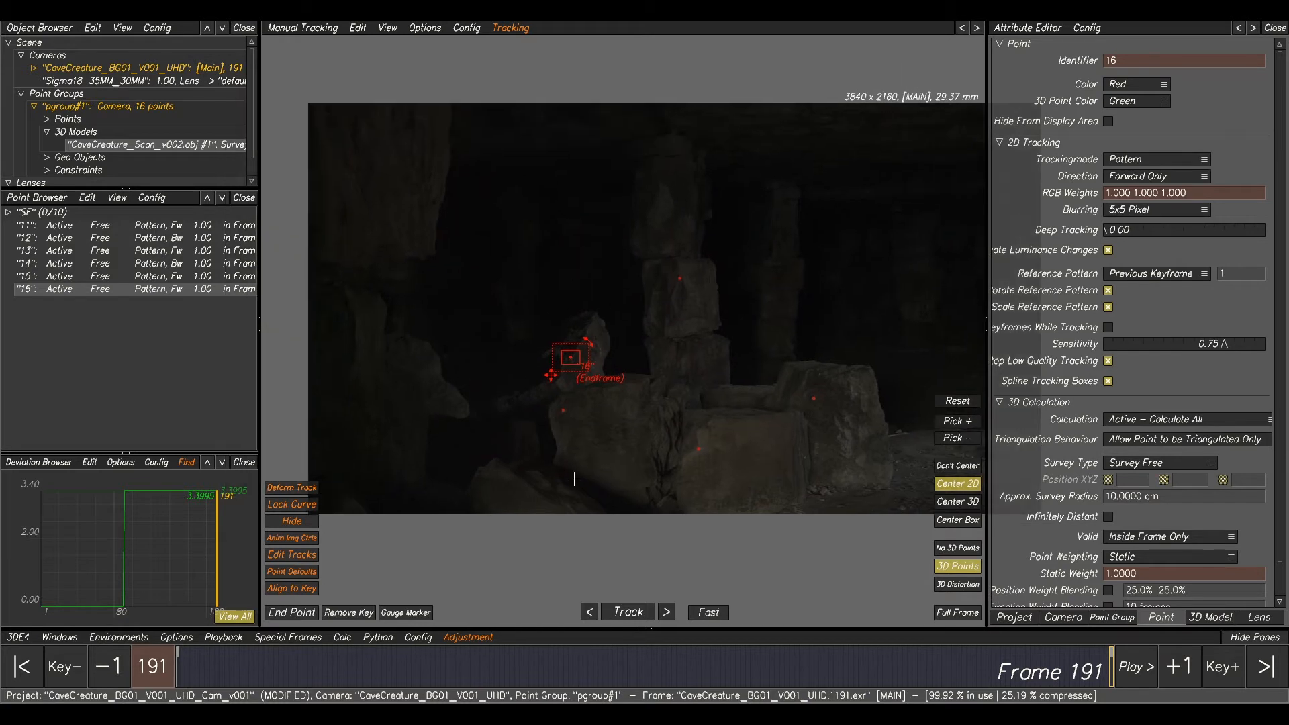
pyautogui.press('F3')
pyautogui.click(617, 671)
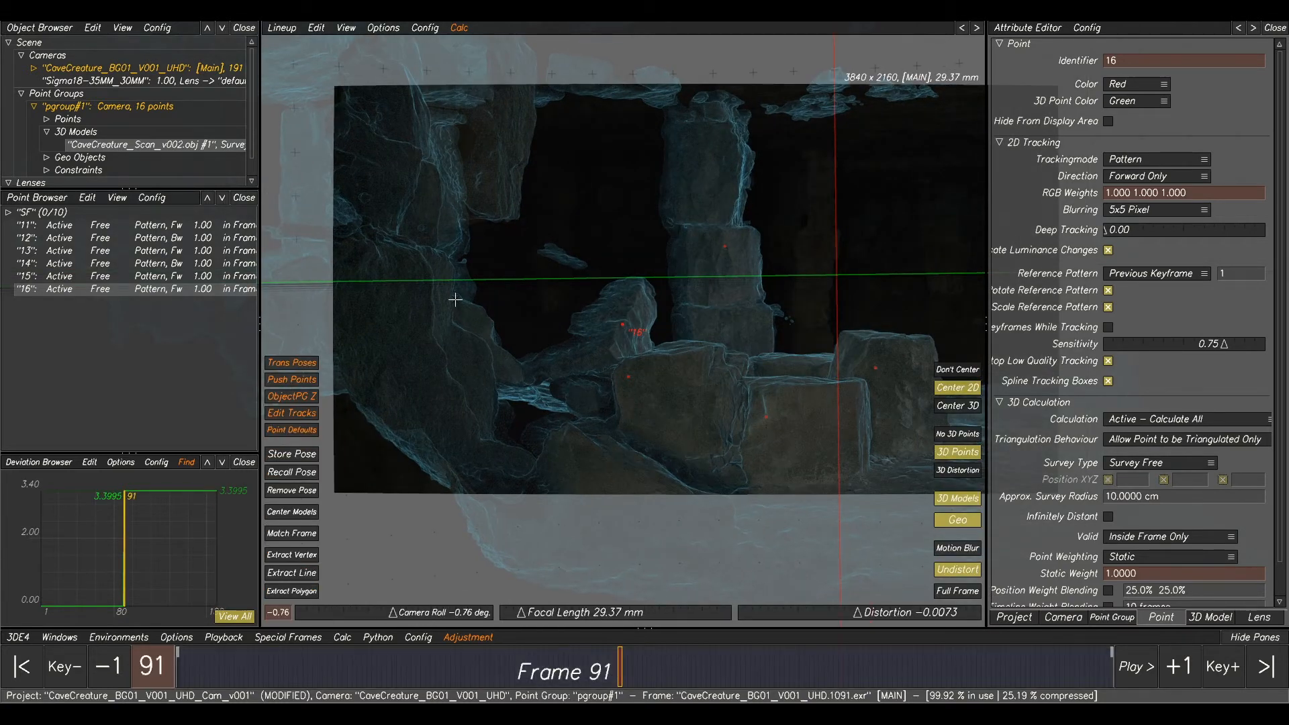
pyautogui.scroll(2, 443, 205)
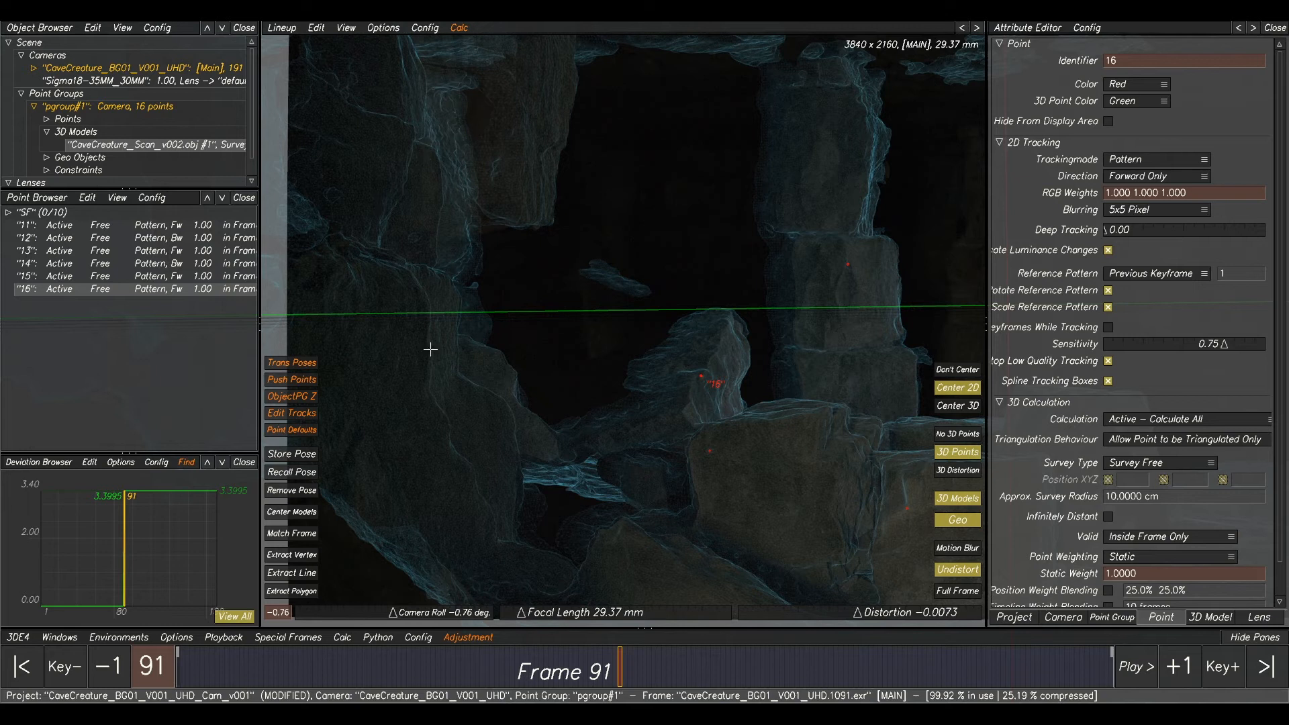
pyautogui.press('F2')
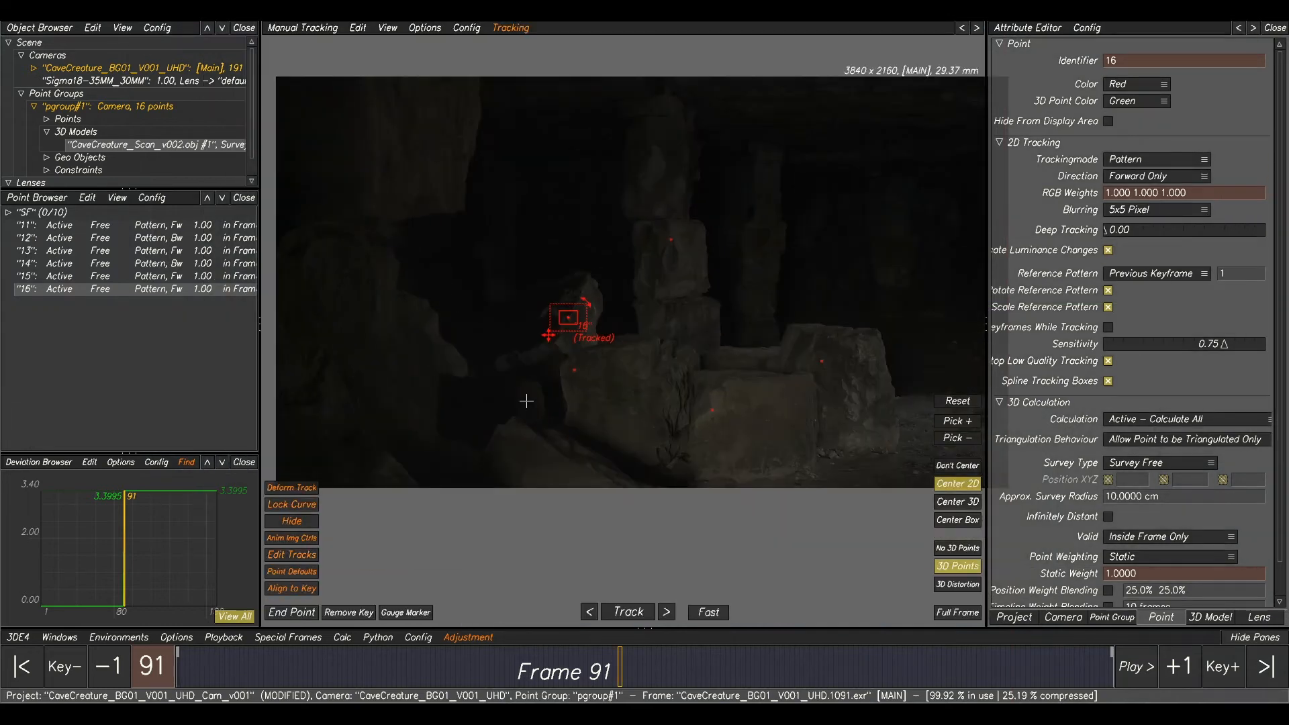
pyautogui.press('F3')
pyautogui.press('F2')
# Add a tracking point at frame 1 near the edge of the hanging upper-left rock and track it forward to frame 191.
pyautogui.moveTo(491, 667); pyautogui.dragTo(177, 641)
pyautogui.scroll(6, 584, 118)
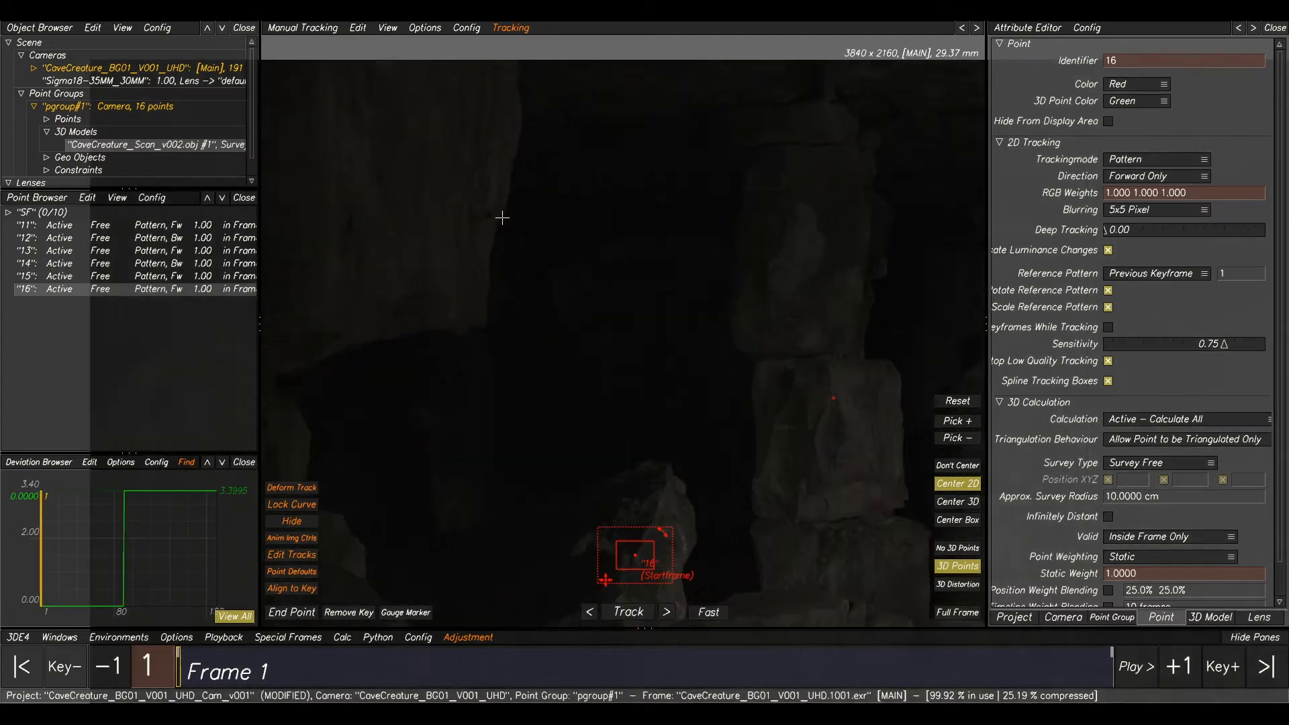
pyautogui.keyDown('ctrl'); pyautogui.click(483, 213); pyautogui.keyUp('ctrl')
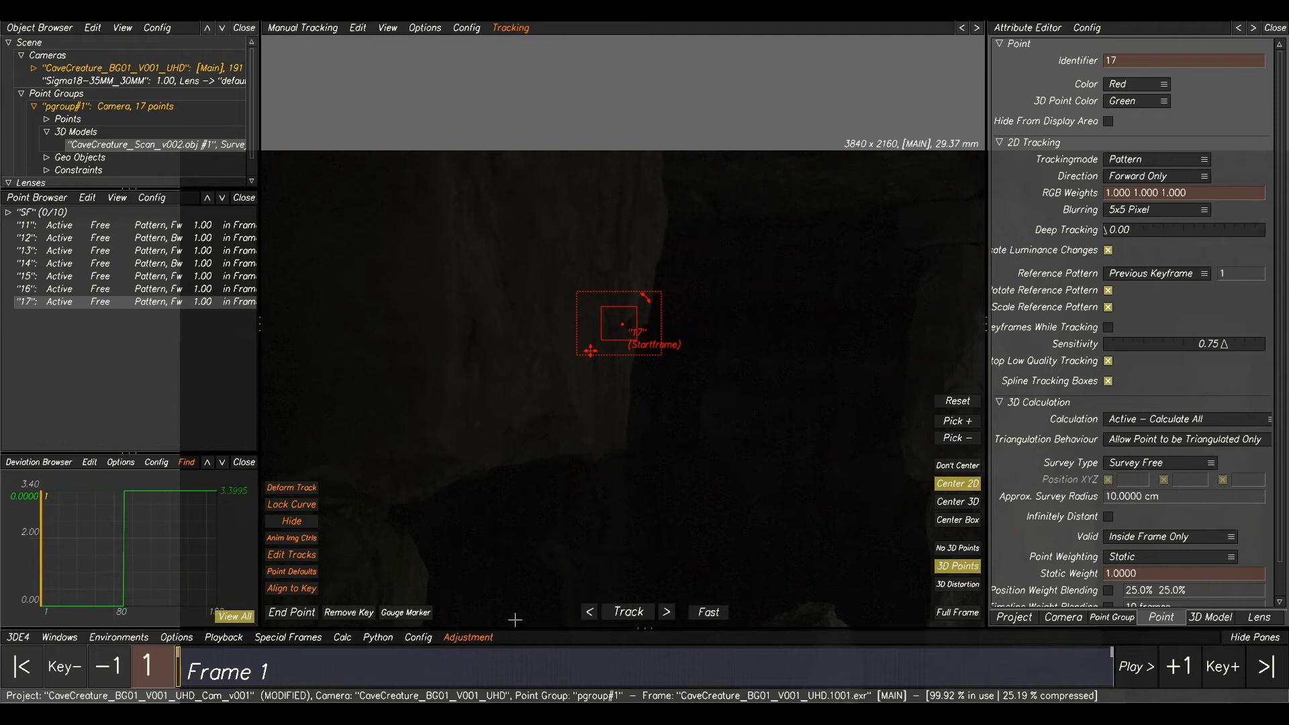
pyautogui.click(618, 616)
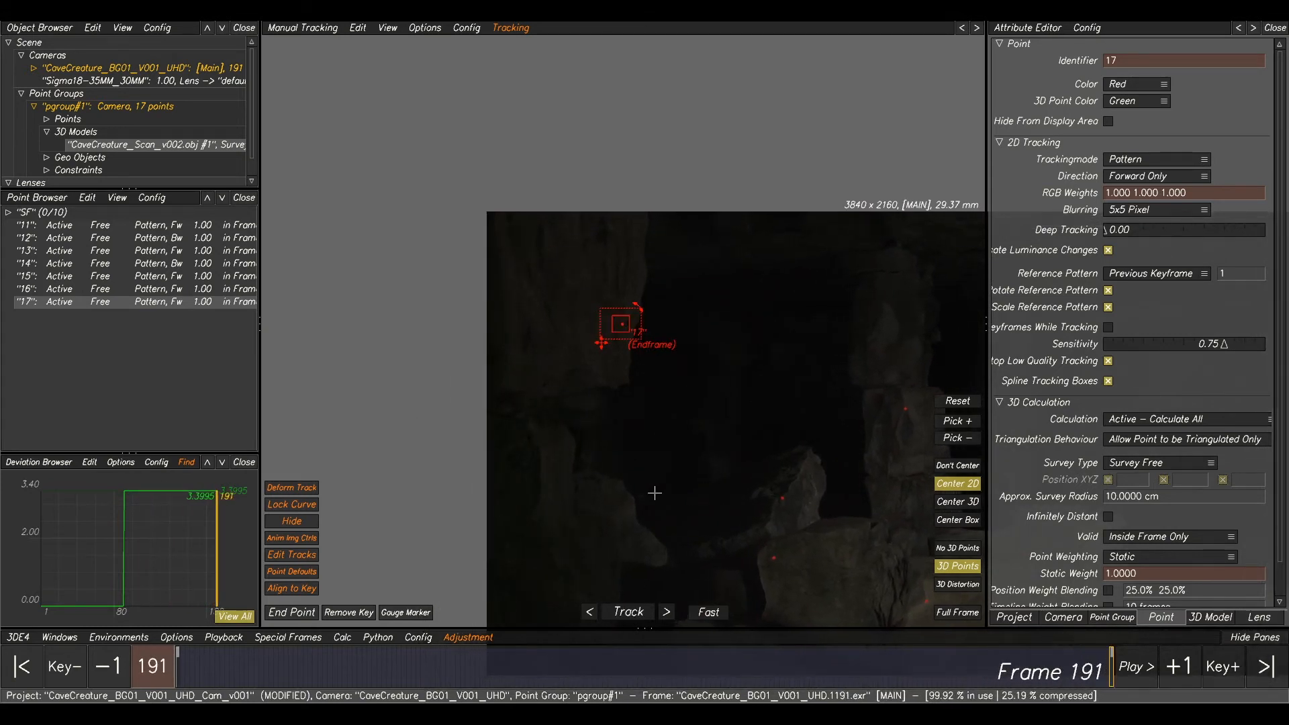
# Try to track a new point backward from frame 191 on the dark left cave wall below the hanging rock.
pyautogui.moveTo(750, 486); pyautogui.dragTo(733, 385, button='middle')
pyautogui.scroll(3, 582, 386)
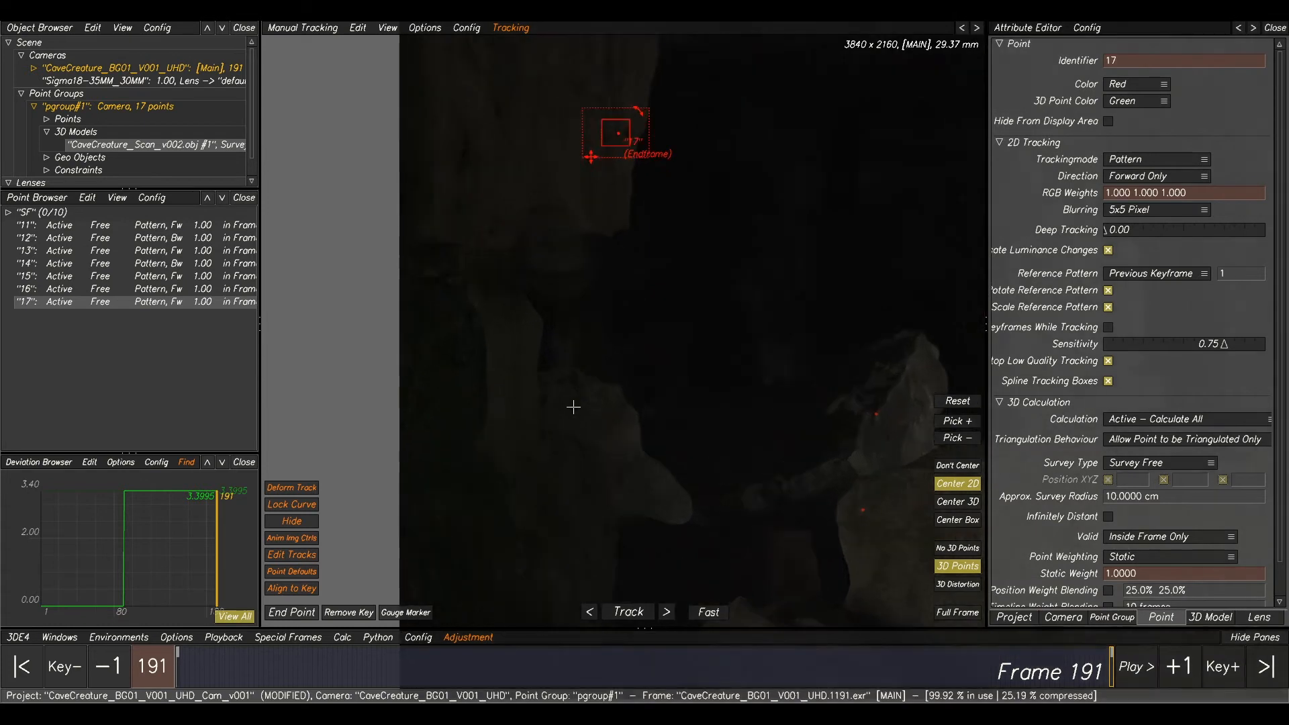
pyautogui.keyDown('ctrl'); pyautogui.click(467, 399); pyautogui.keyUp('ctrl')
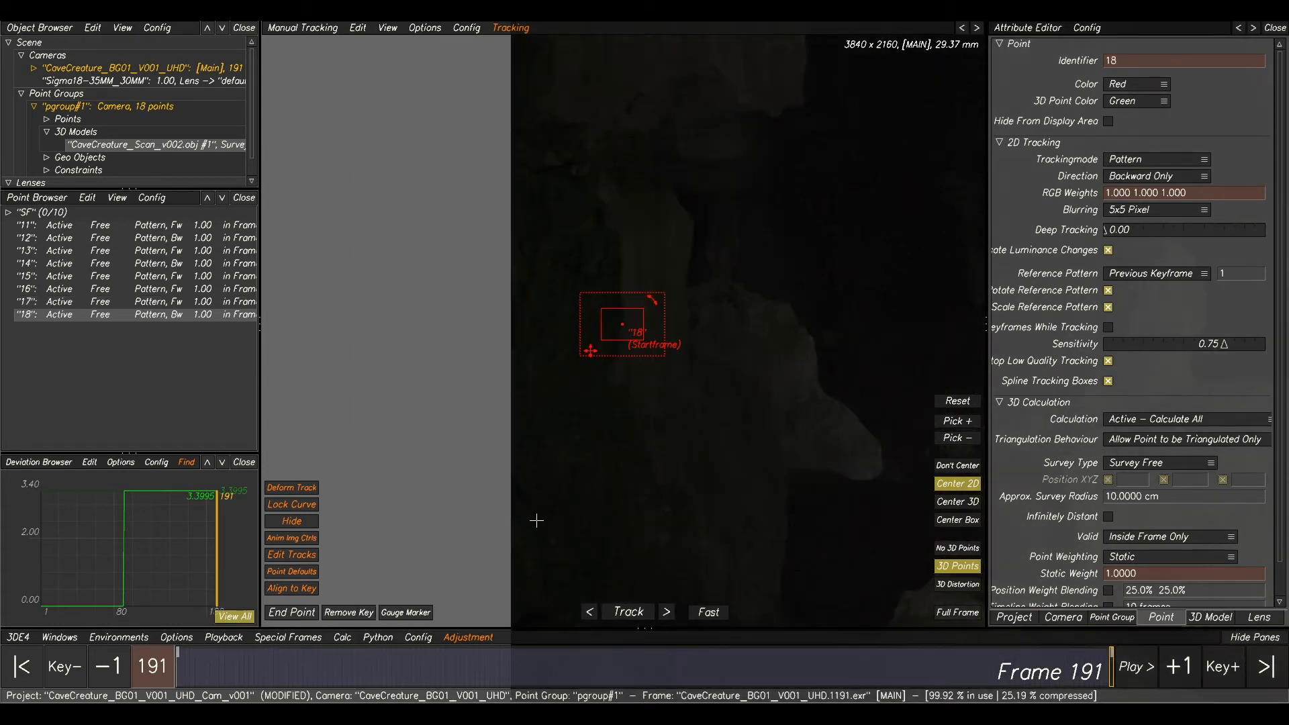
pyautogui.click(603, 200)
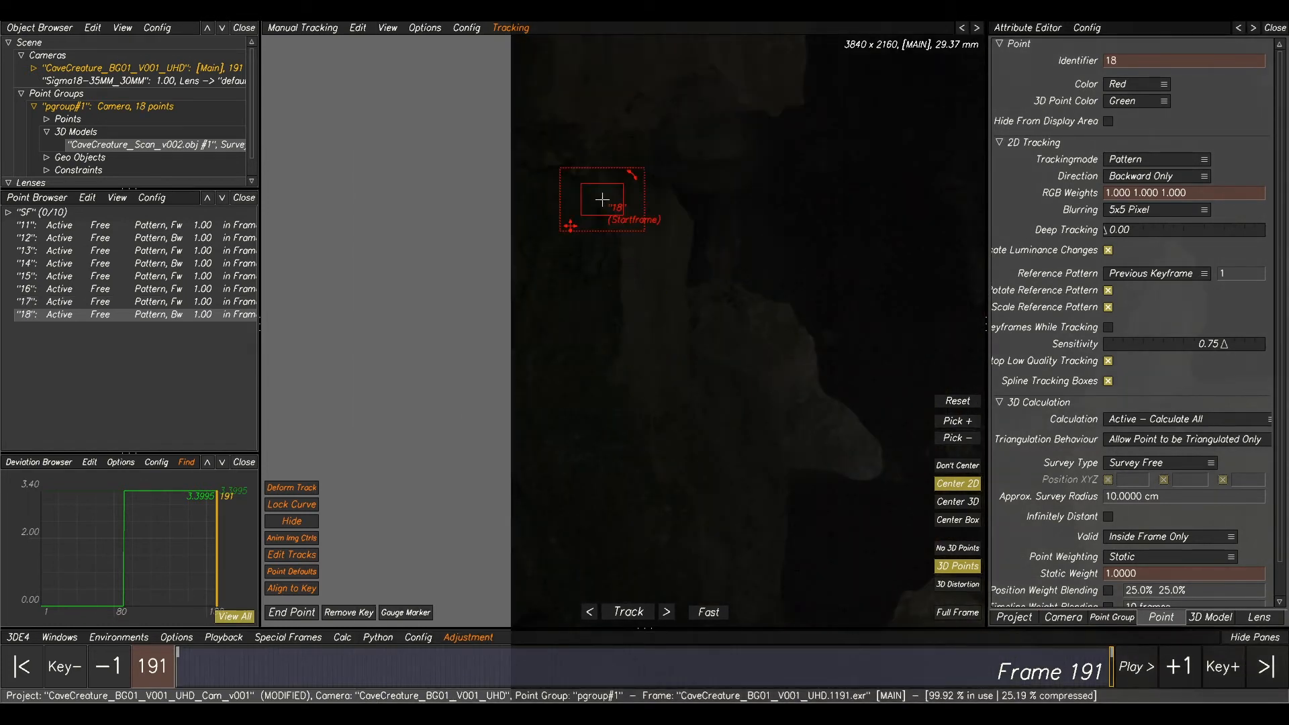
pyautogui.click(632, 613)
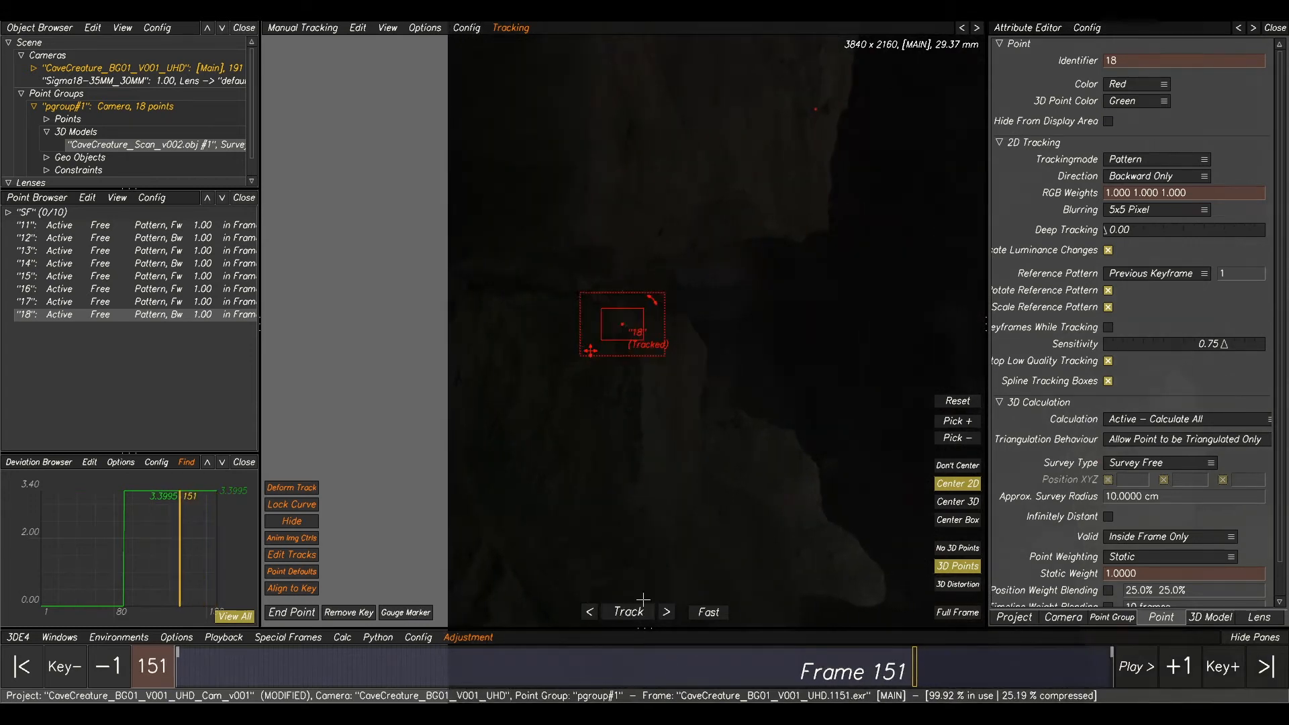
# Move the left wall point lower at frame 191, retry its backward track, and delete the point.
pyautogui.moveTo(767, 353); pyautogui.dragTo(599, 273, button='middle')
pyautogui.moveTo(914, 676); pyautogui.dragTo(1128, 668)
pyautogui.moveTo(630, 455); pyautogui.dragTo(632, 354, button='middle')
pyautogui.click(664, 415)
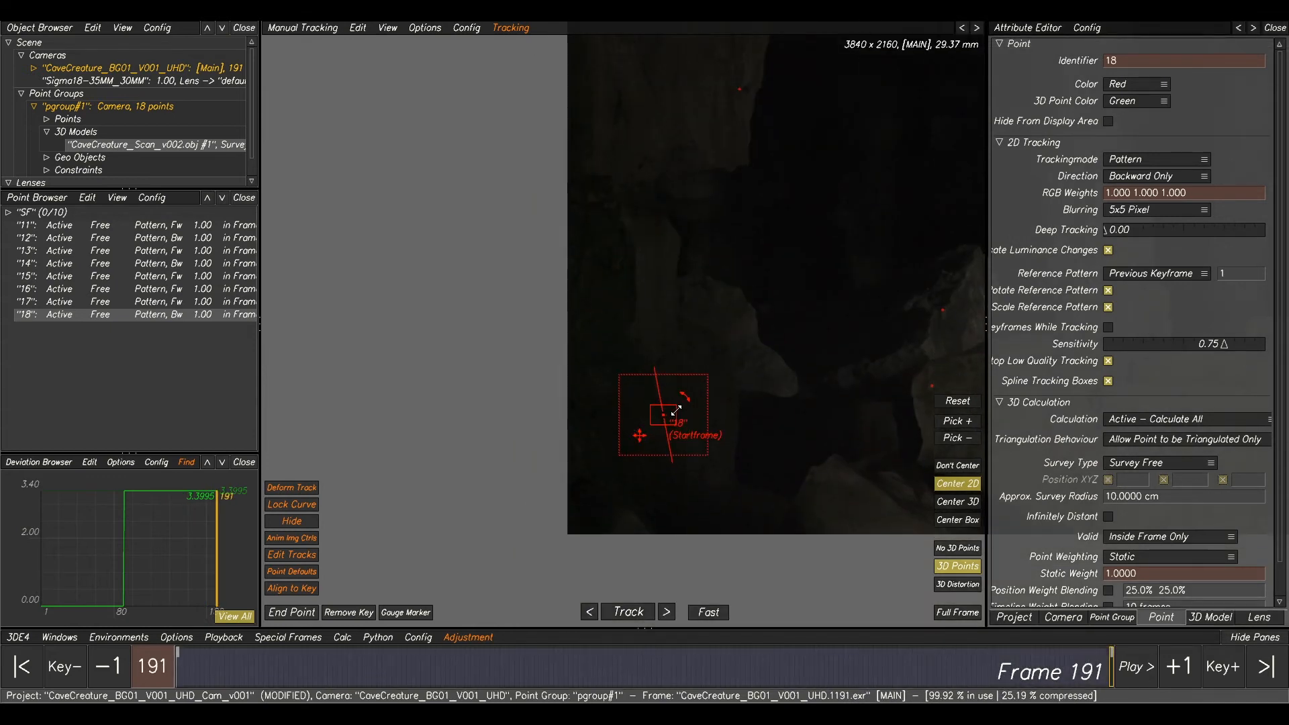
pyautogui.click(619, 613)
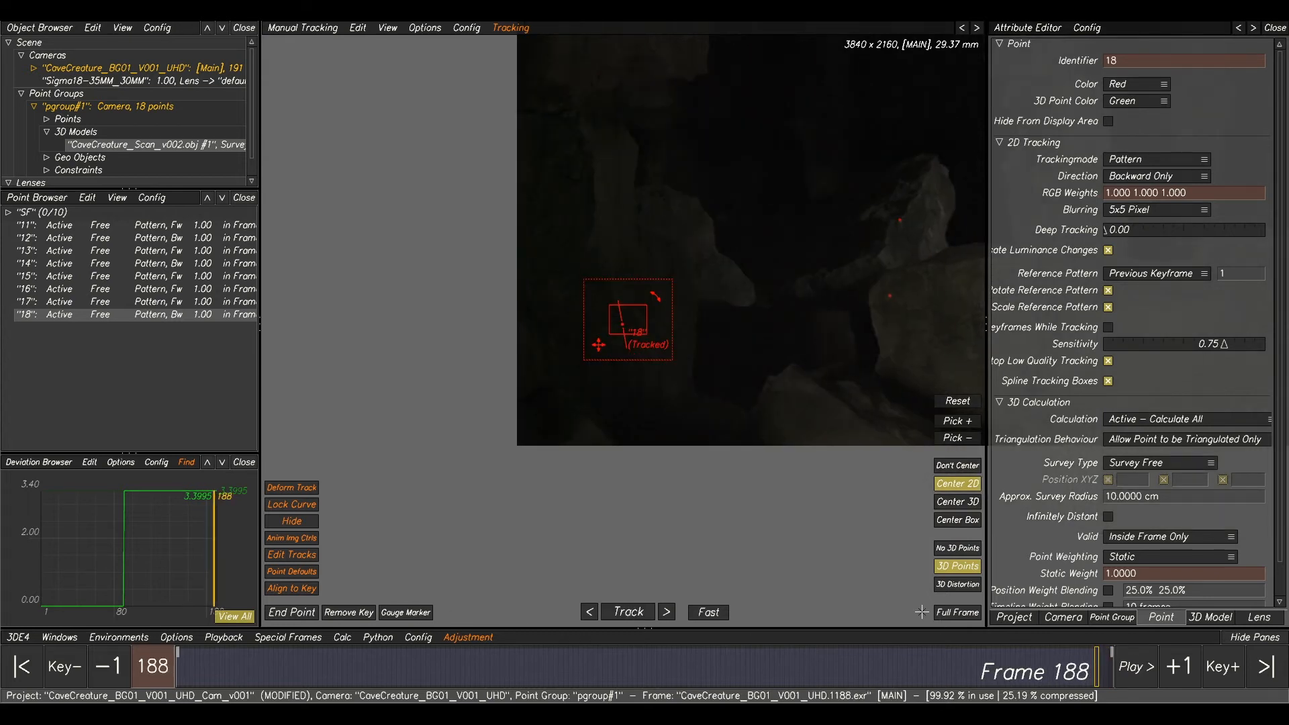
pyautogui.press('Delete')
pyautogui.click(658, 400)
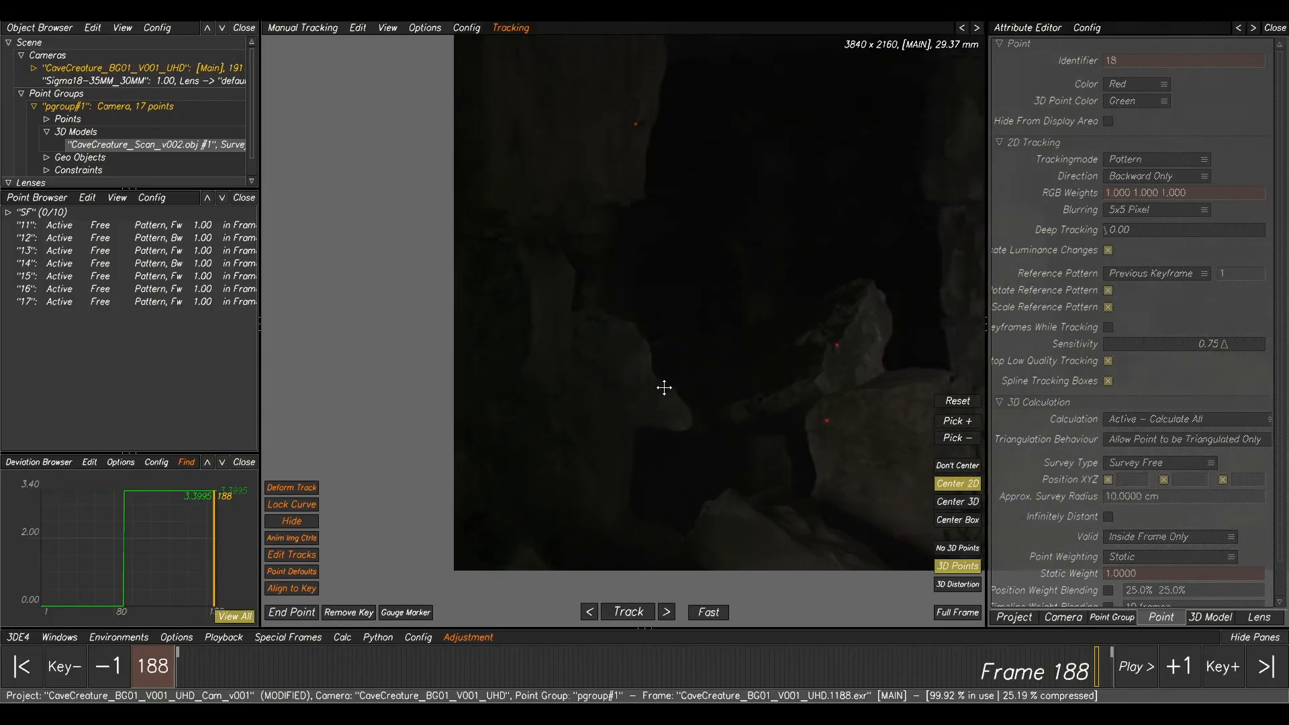
# Check the scan at frame 91, add a point at frame 1 on the low foreground rock, and track it forward to frame 191.
pyautogui.scroll(-2, 664, 387)
pyautogui.moveTo(873, 688); pyautogui.dragTo(532, 672)
pyautogui.moveTo(438, 640); pyautogui.dragTo(777, 648)
pyautogui.press('F5')
pyautogui.click(619, 666)
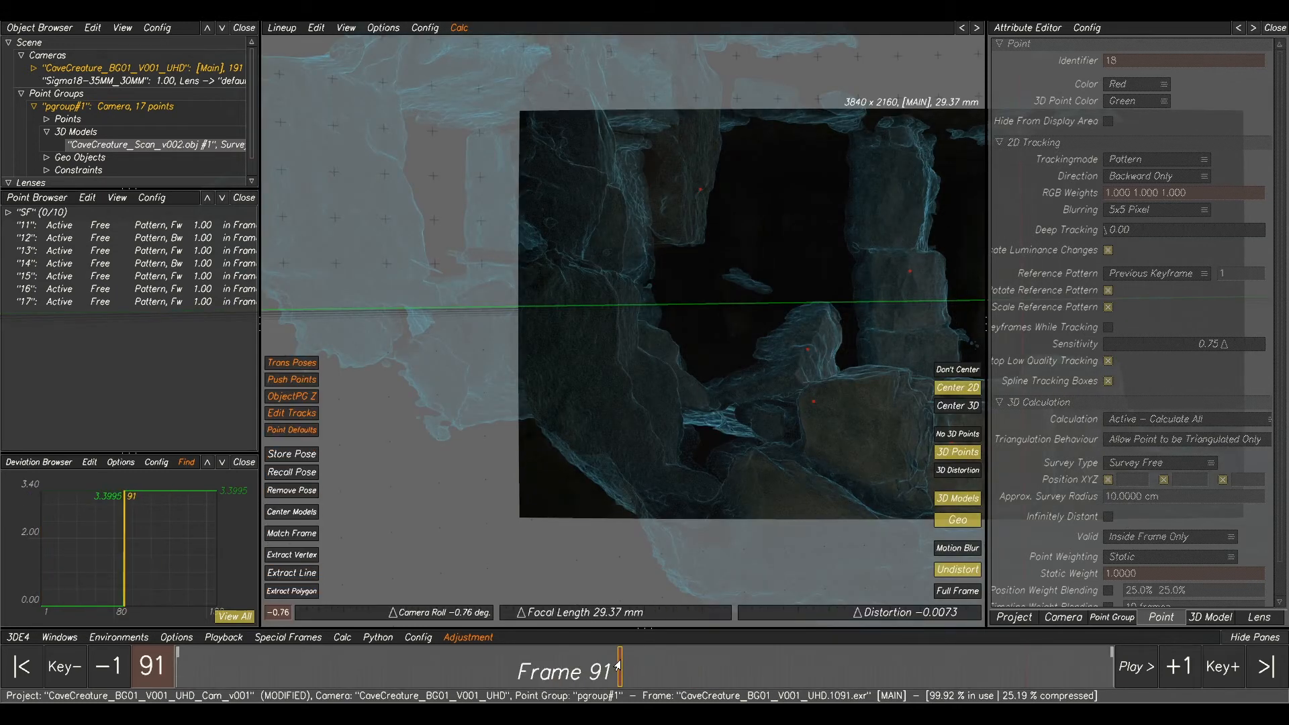
pyautogui.press('F2')
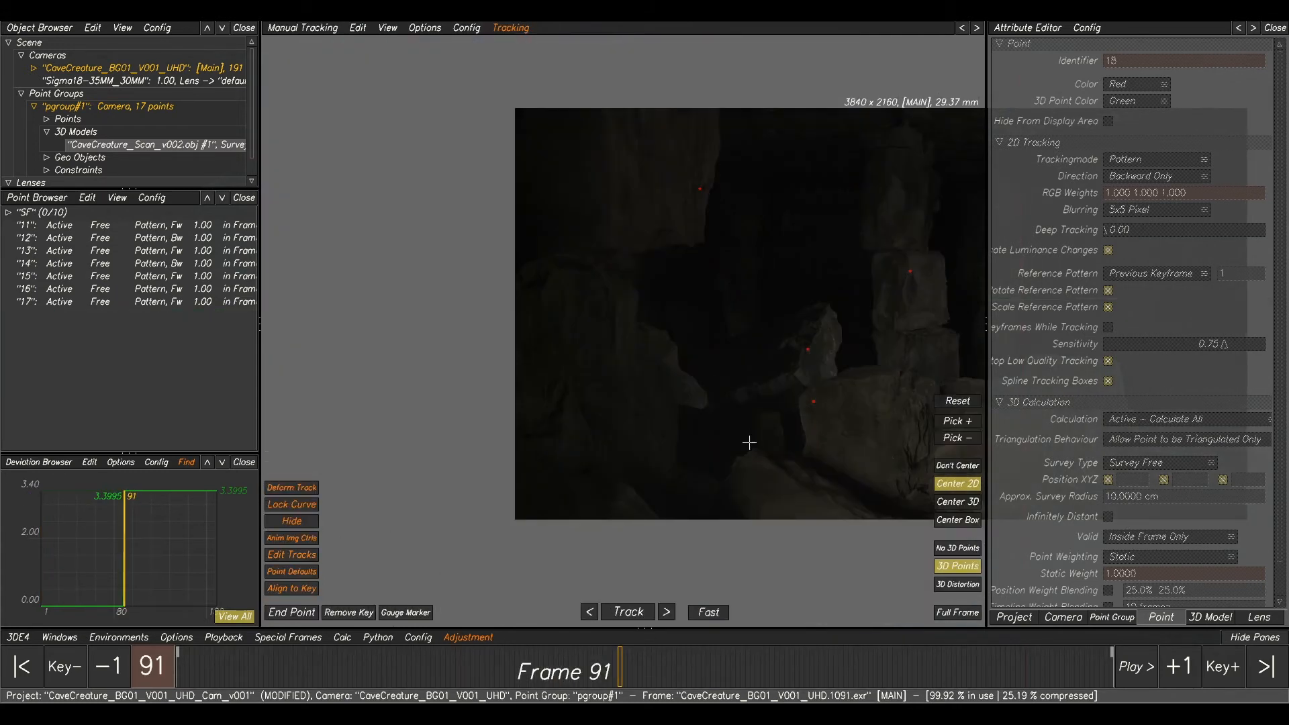
pyautogui.scroll(5, 743, 470)
pyautogui.moveTo(592, 680); pyautogui.dragTo(178, 661)
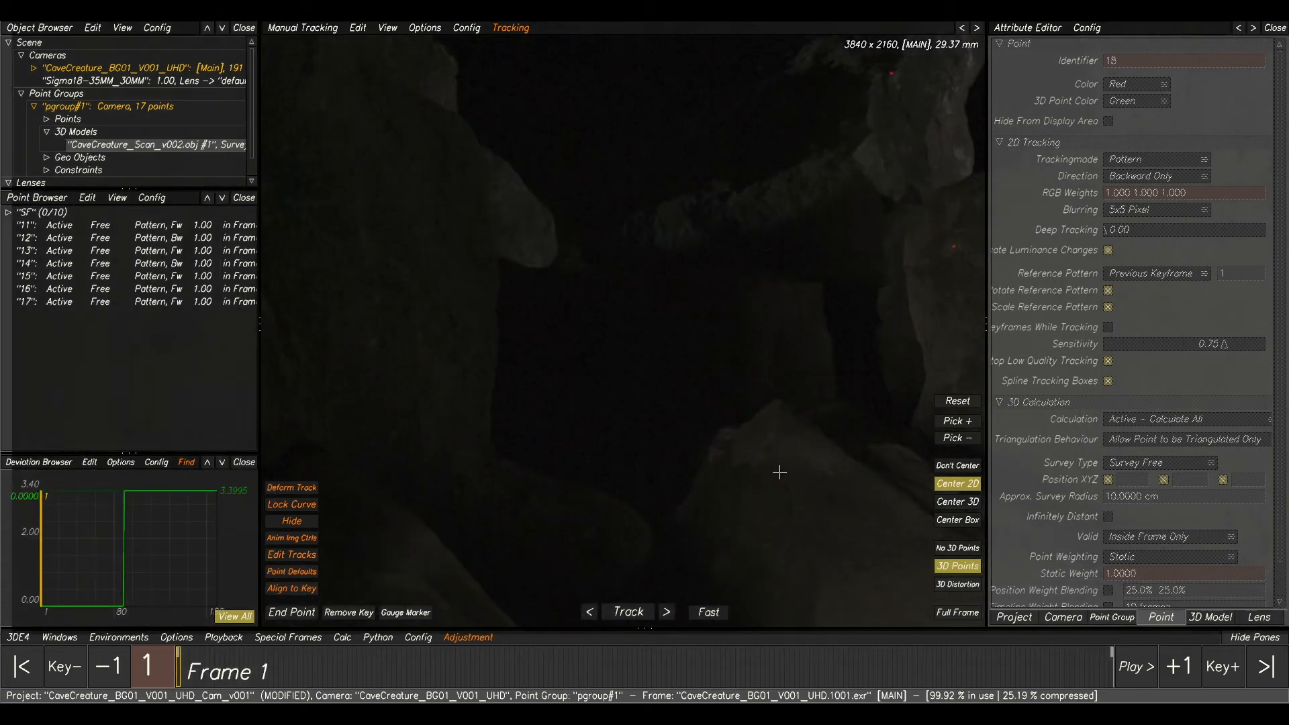
pyautogui.keyDown('ctrl'); pyautogui.click(744, 463); pyautogui.keyUp('ctrl')
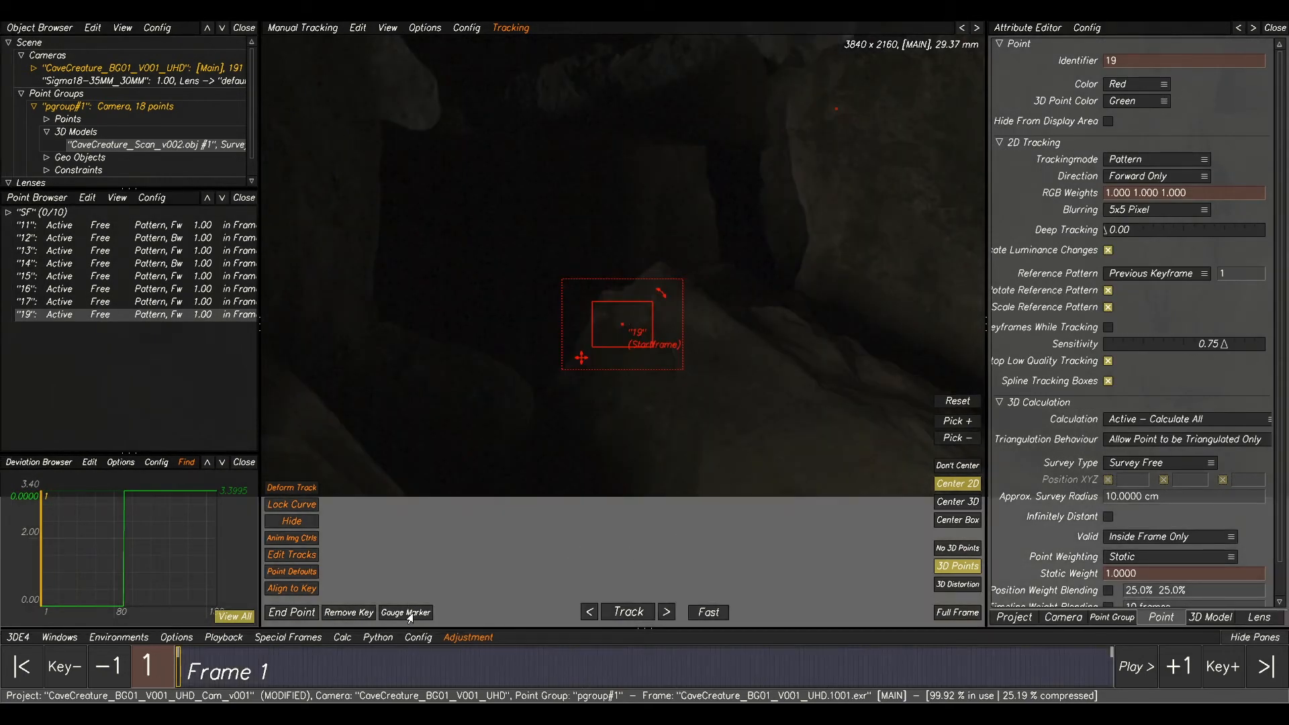
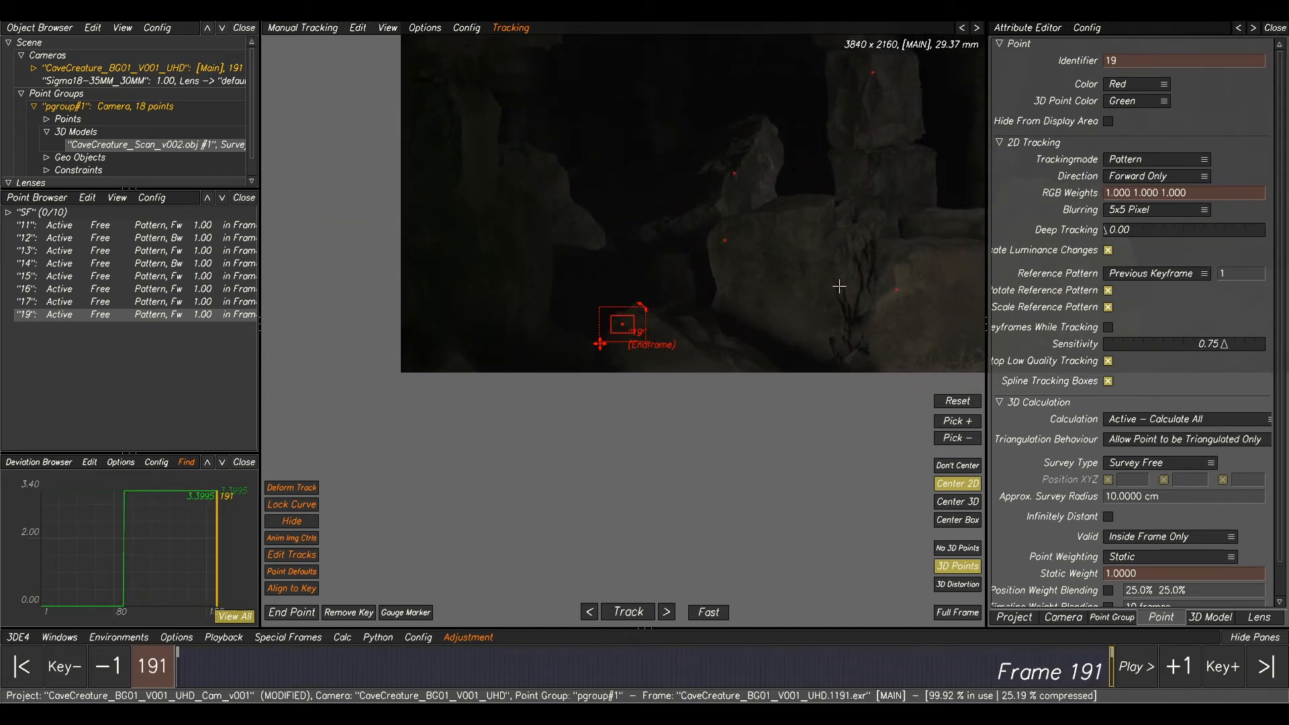
# Select all active points from 11 to 19 and examine their motion and spread over the plate's first frames.
pyautogui.moveTo(1067, 665); pyautogui.dragTo(191, 510)
pyautogui.moveTo(622, 266); pyautogui.dragTo(403, 294, button='middle')
pyautogui.scroll(-6, 403, 294)
pyautogui.moveTo(200, 229); pyautogui.dragTo(409, 211, button='middle')
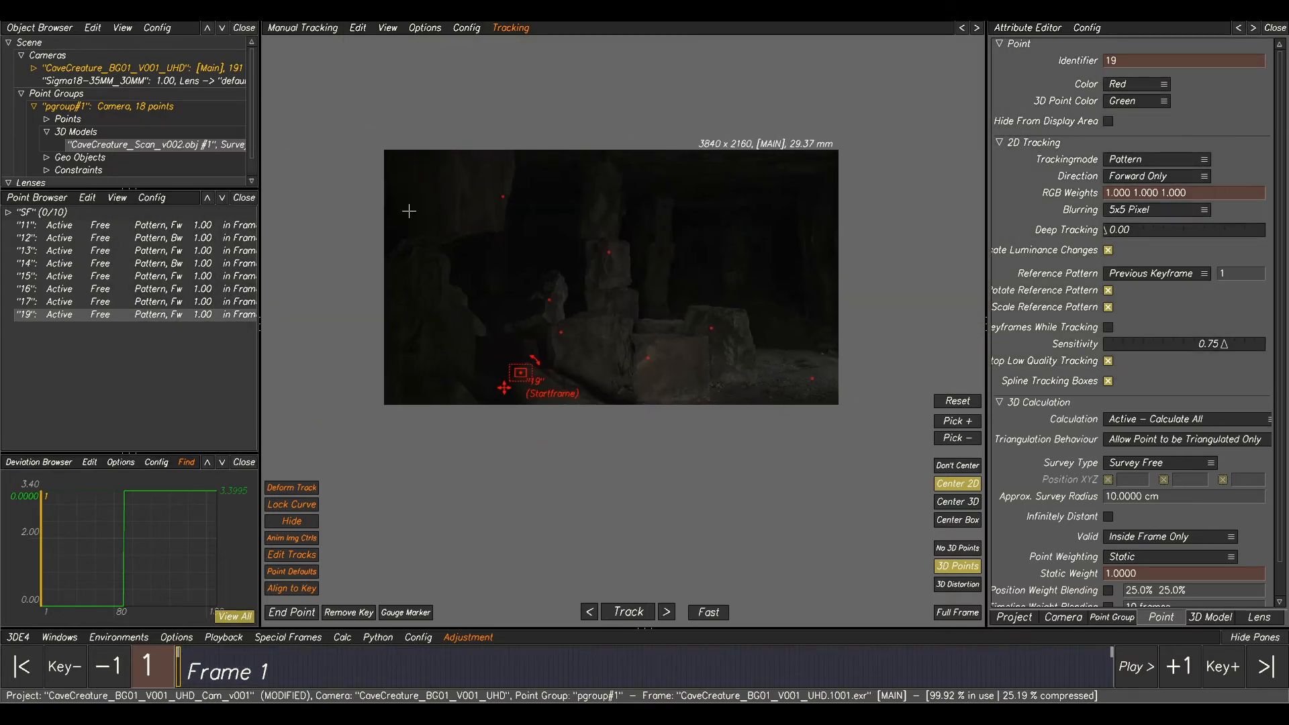
pyautogui.click(124, 226)
pyautogui.keyDown('shift'); pyautogui.click(135, 315); pyautogui.keyUp('shift')
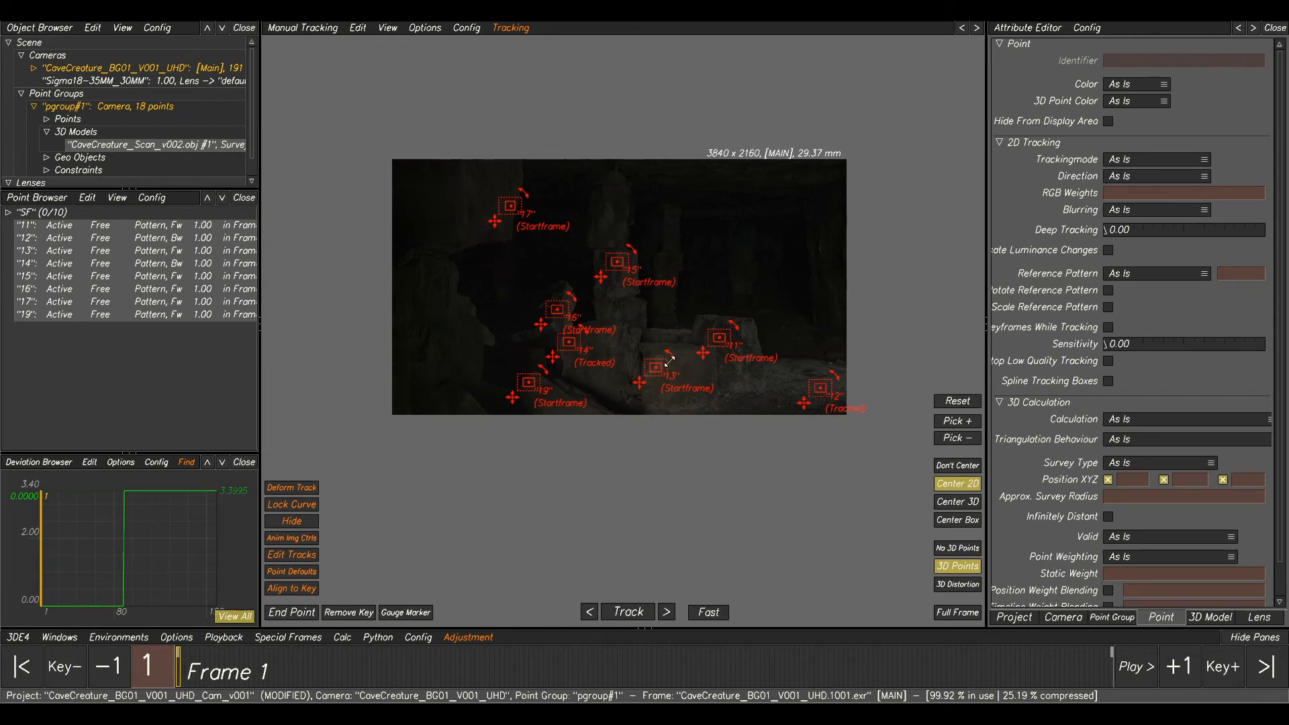
pyautogui.moveTo(230, 685); pyautogui.dragTo(299, 691)
pyautogui.moveTo(258, 611); pyautogui.dragTo(177, 578)
pyautogui.keyDown('ctrl'); pyautogui.moveTo(533, 282); pyautogui.dragTo(895, 374, button='right'); pyautogui.keyUp('ctrl')
pyautogui.keyDown('ctrl'); pyautogui.moveTo(894, 374); pyautogui.dragTo(870, 354, button='middle'); pyautogui.keyUp('ctrl')
pyautogui.scroll(-5, 662, 320)
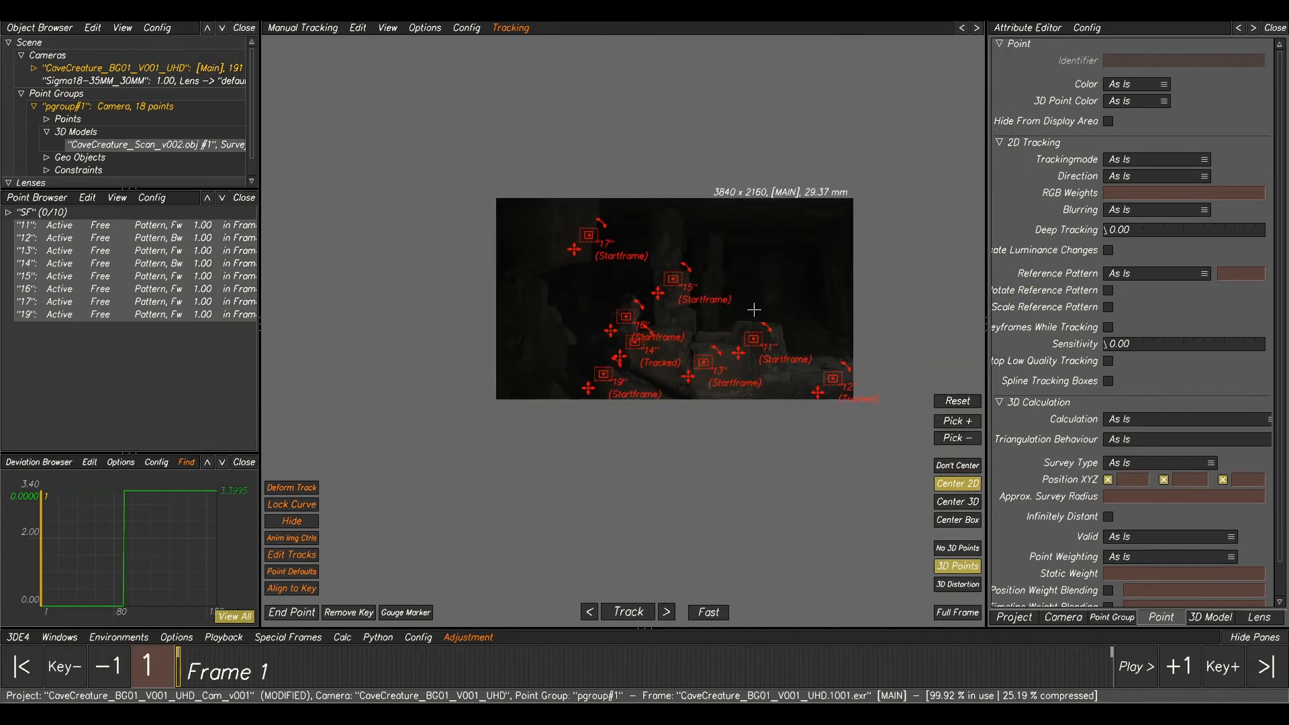
pyautogui.scroll(5, 783, 286)
pyautogui.scroll(3, 762, 315)
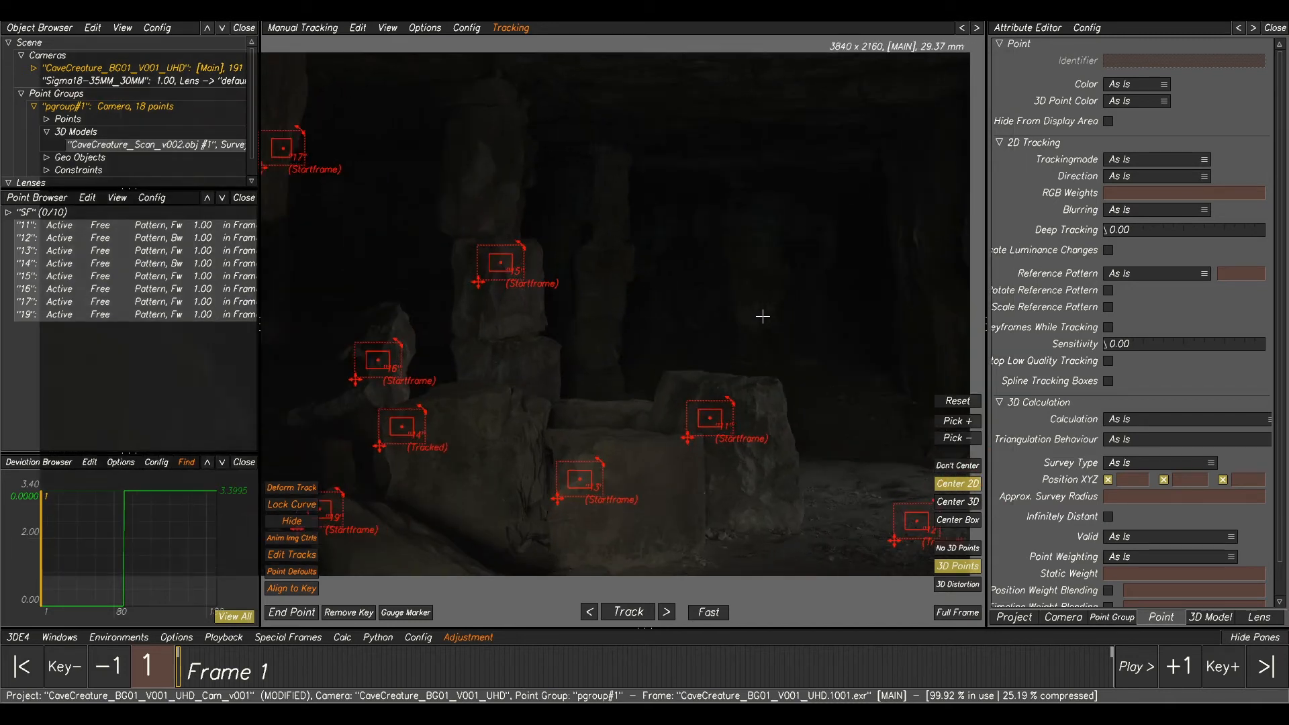
pyautogui.click(641, 418)
# Try to track a new point forward from frame 1 on the upper part of the background pillar, and delete it.
pyautogui.moveTo(691, 672); pyautogui.dragTo(61, 557)
pyautogui.scroll(5, 660, 202)
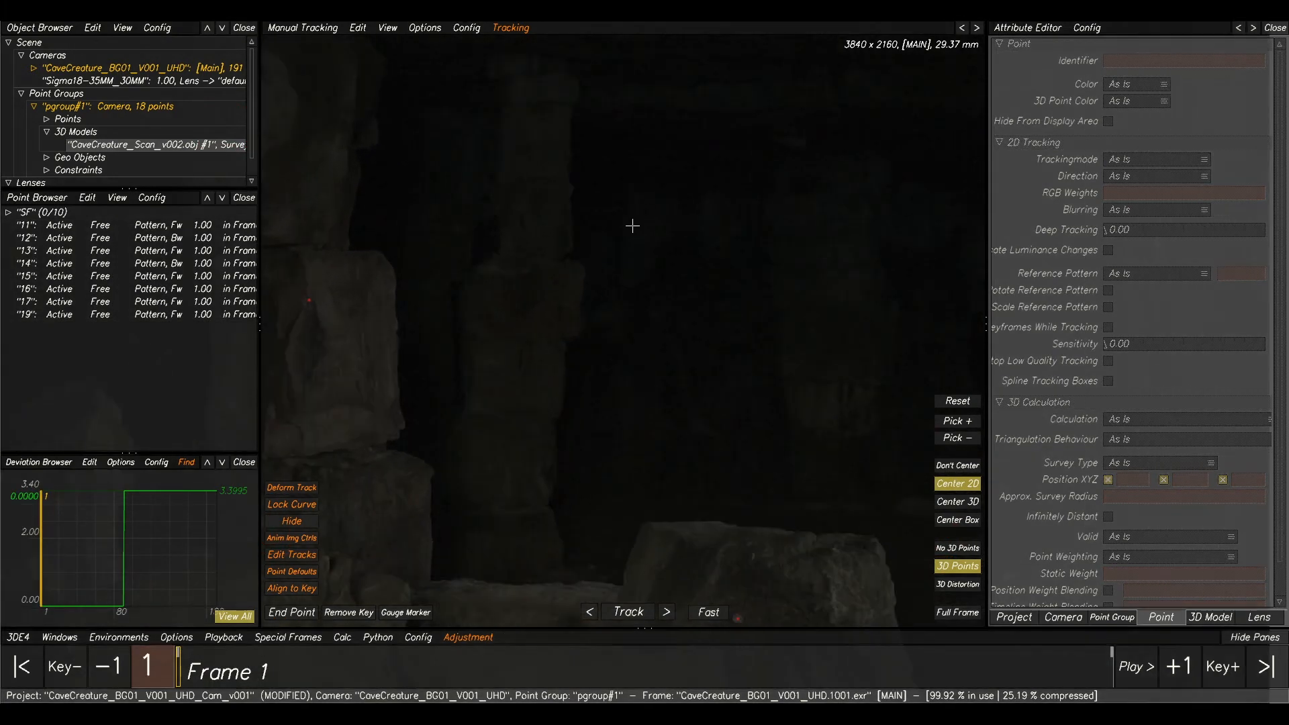
pyautogui.keyDown('ctrl'); pyautogui.click(567, 256); pyautogui.keyUp('ctrl')
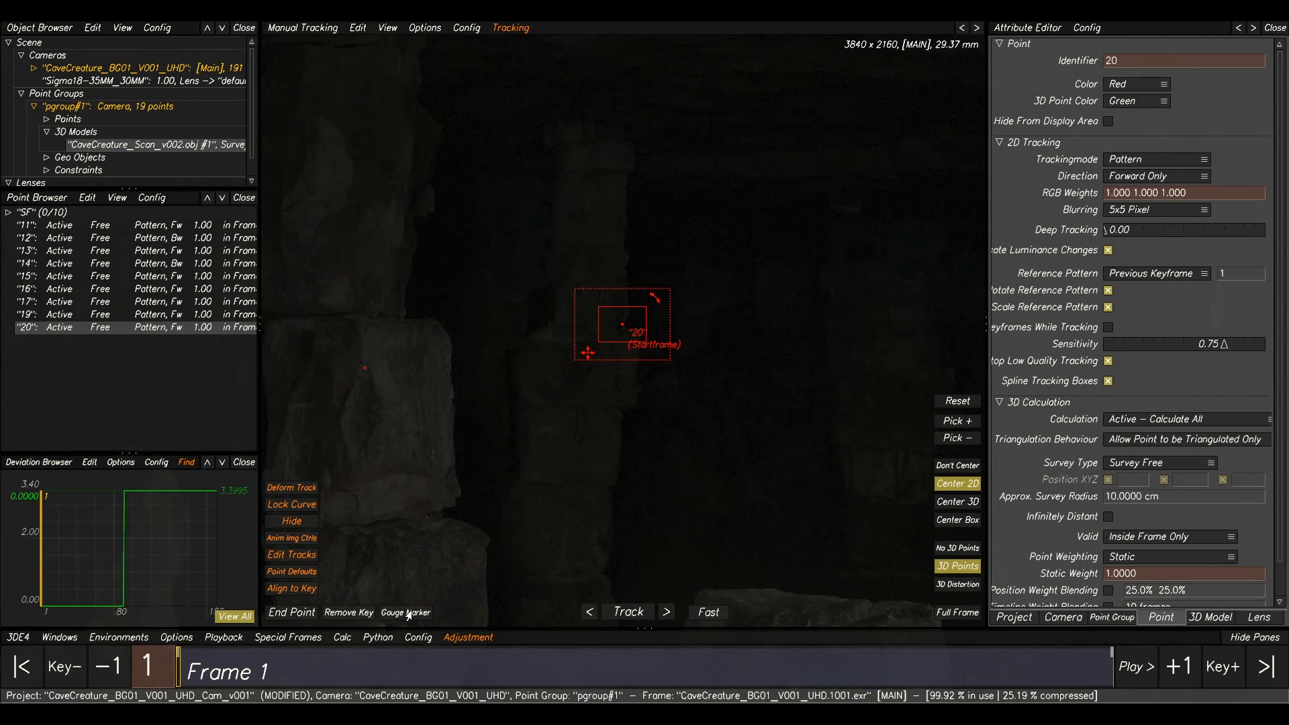
pyautogui.click(635, 614)
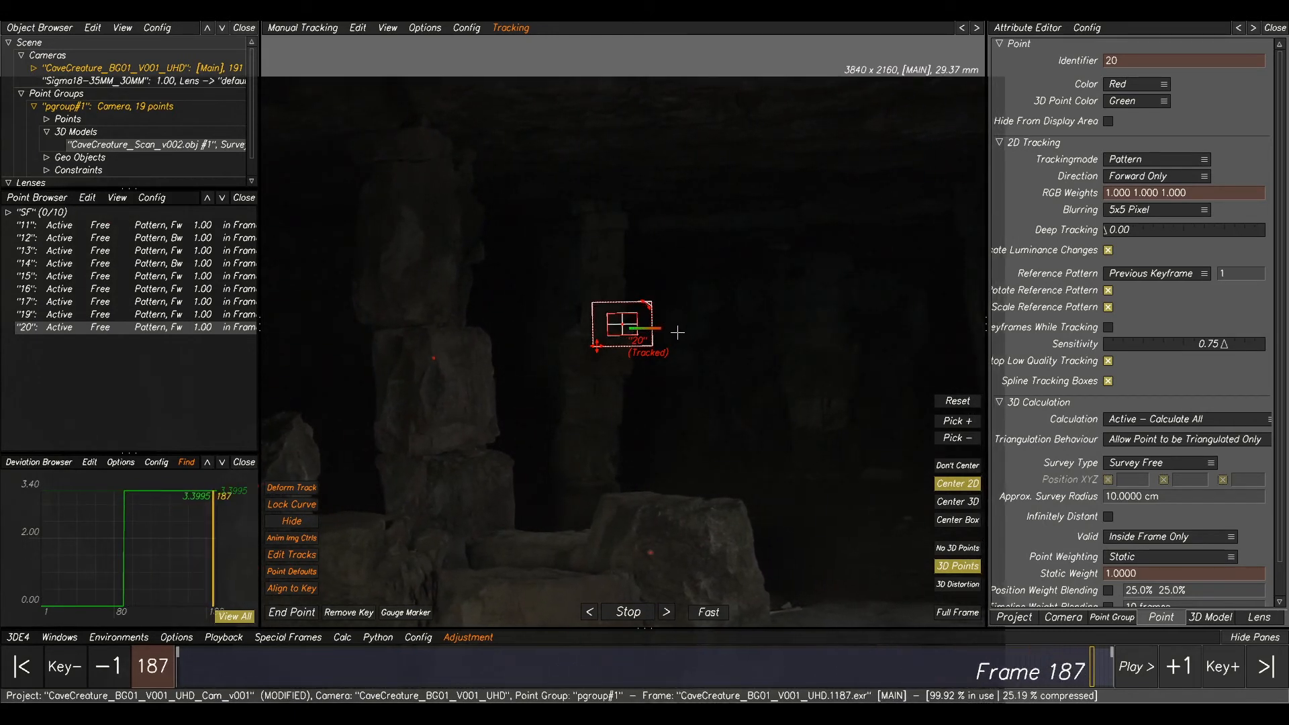
pyautogui.moveTo(1081, 653); pyautogui.dragTo(1112, 624)
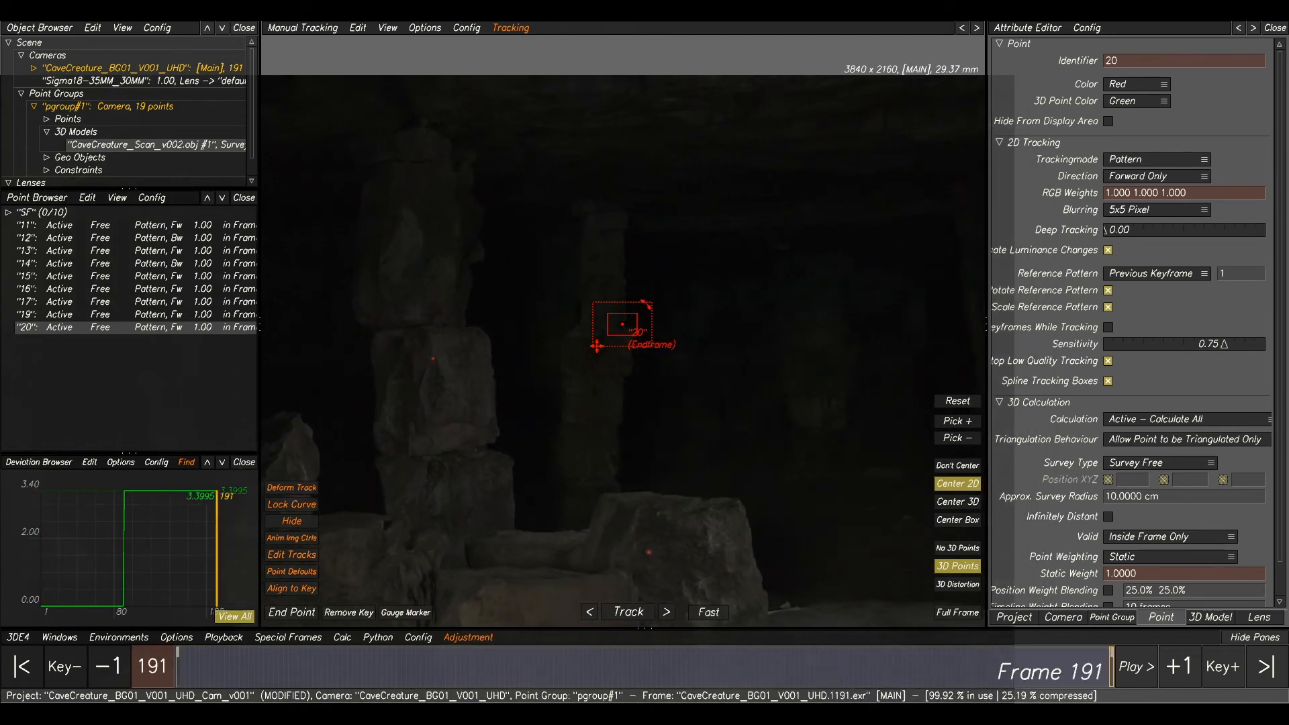
pyautogui.press('Delete')
pyautogui.click(684, 401)
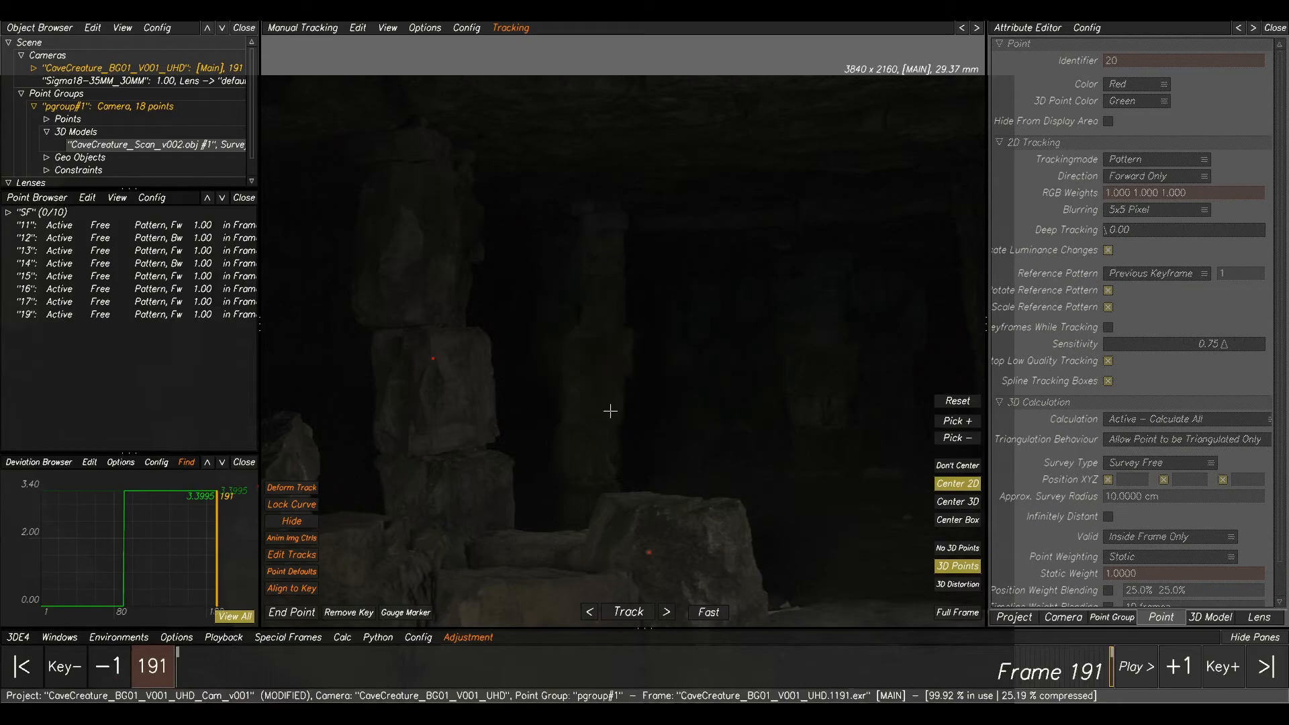
# Add a point at frame 191 lower on the background pillar, track it backward to frame 1, and check it against the scan.
pyautogui.keyDown('ctrl'); pyautogui.click(616, 354); pyautogui.keyUp('ctrl')
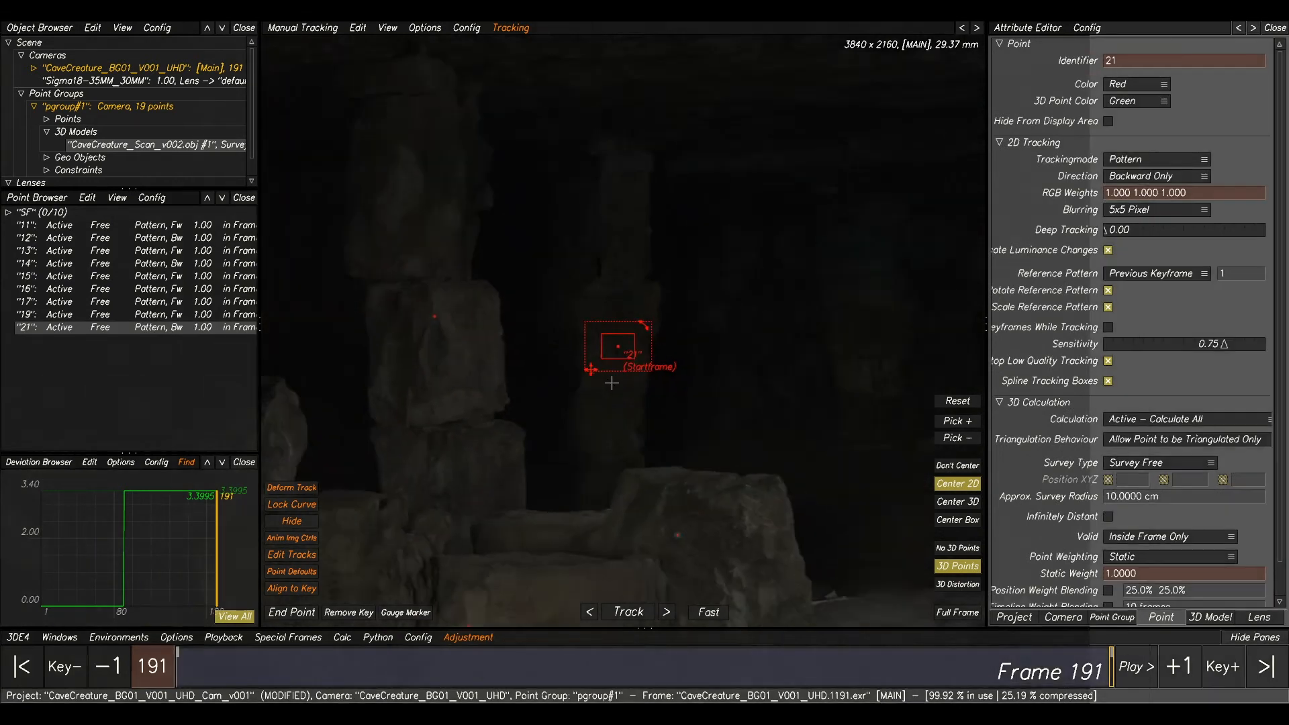
pyautogui.click(618, 613)
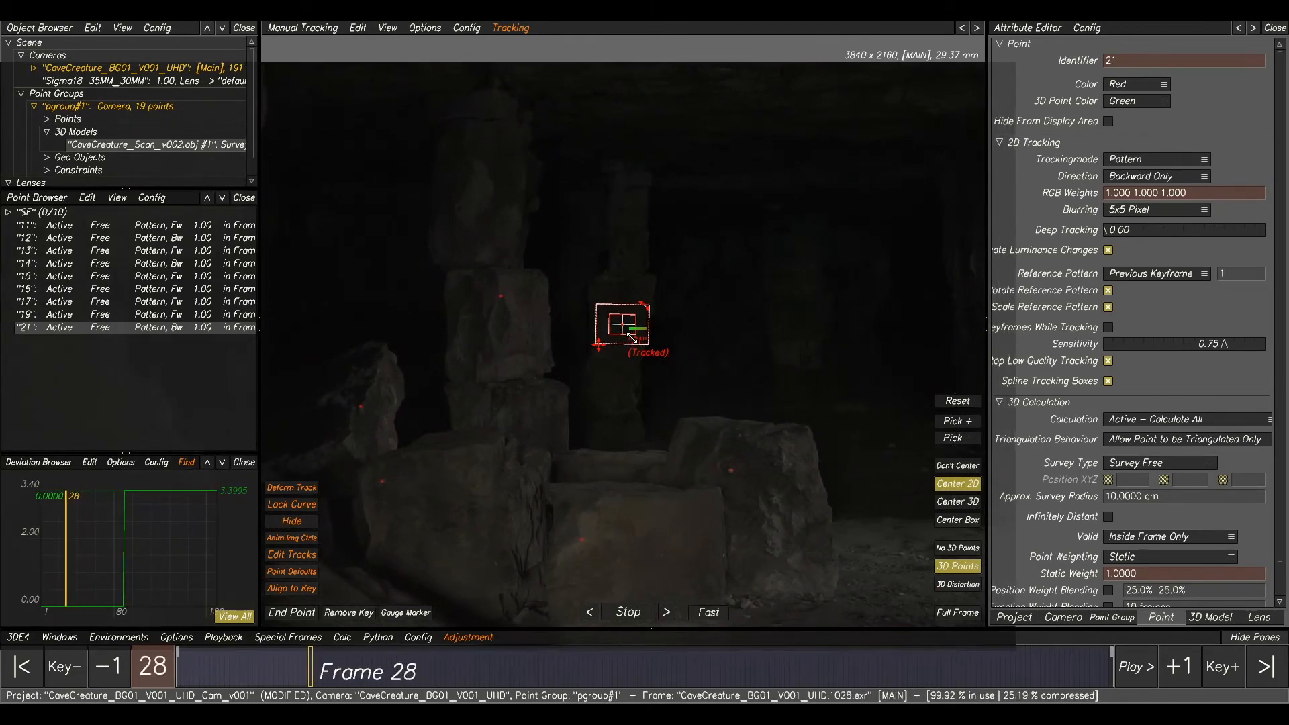
pyautogui.moveTo(234, 674); pyautogui.dragTo(30, 559)
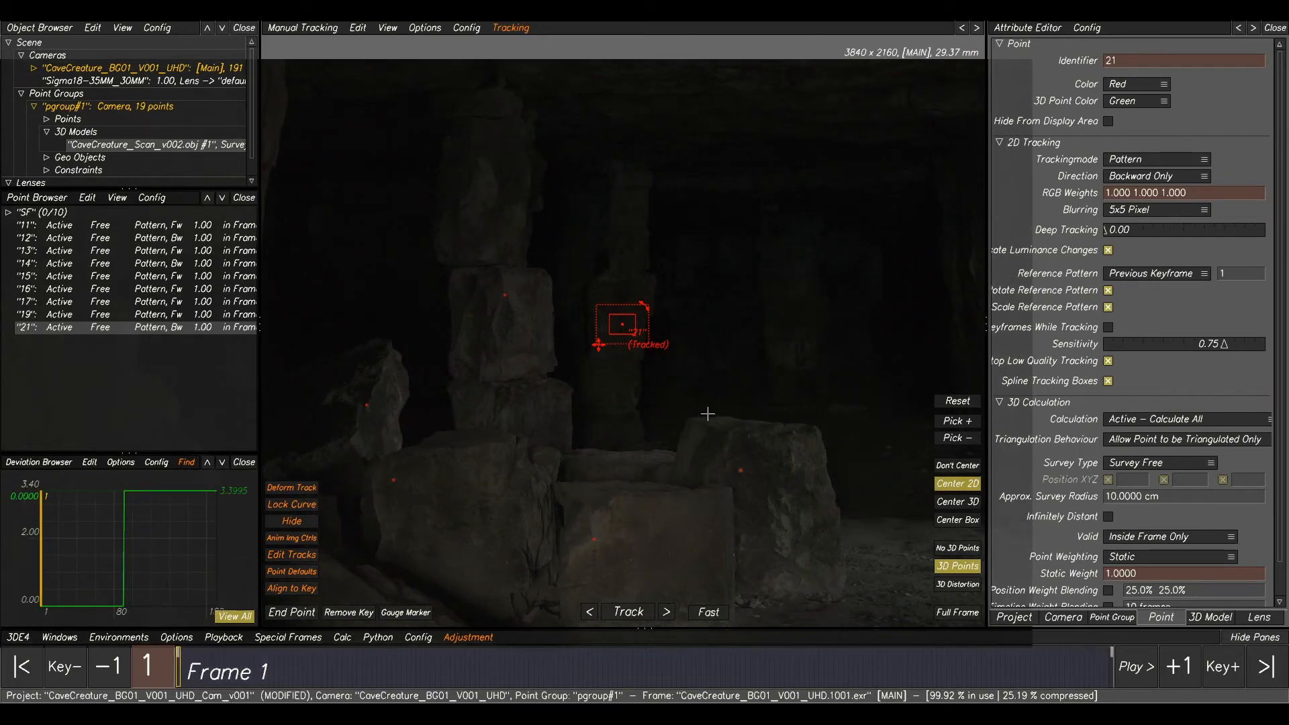
pyautogui.press('F2')
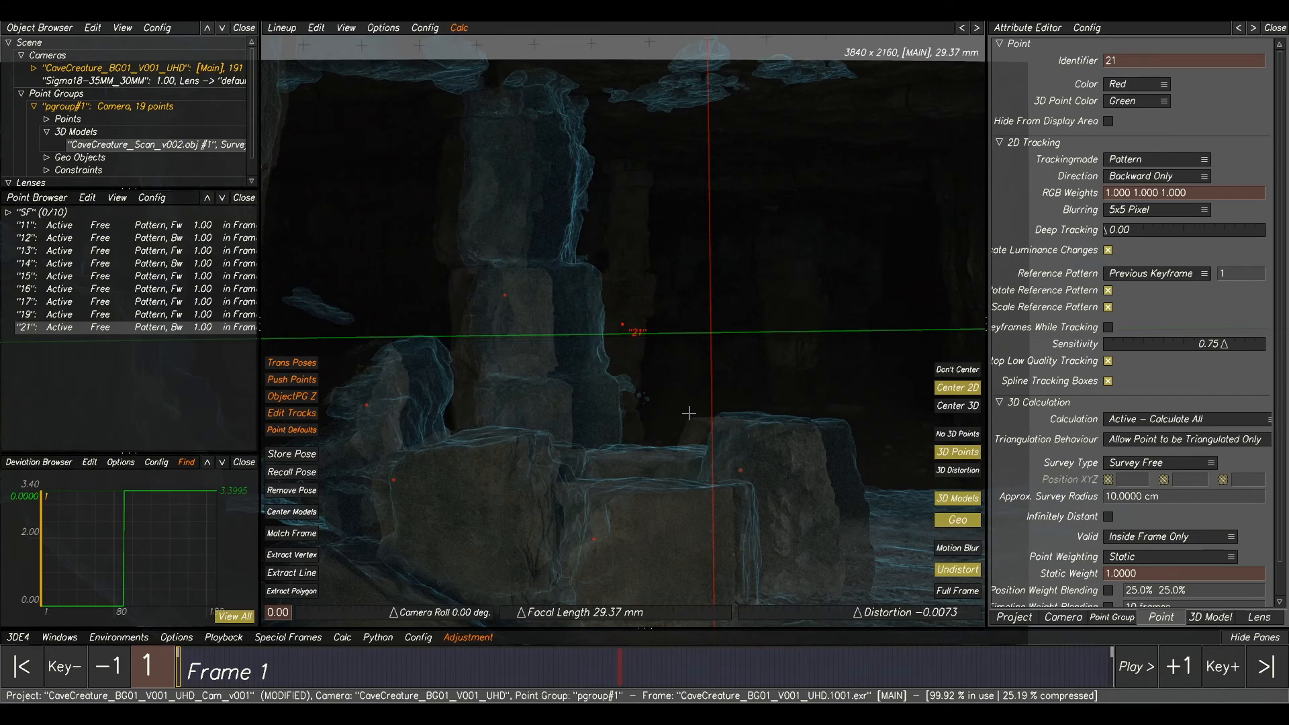
# At frame 91, select points 11, 12, 13, 14, 16 and 19 and project them onto the cave scan.
pyautogui.click(617, 665)
pyautogui.scroll(-3, 691, 463)
pyautogui.moveTo(769, 421); pyautogui.dragTo(802, 387, button='middle')
pyautogui.scroll(-1, 802, 387)
pyautogui.moveTo(816, 356); pyautogui.dragTo(392, 493)
pyautogui.moveTo(457, 439); pyautogui.dragTo(493, 356, button='middle')
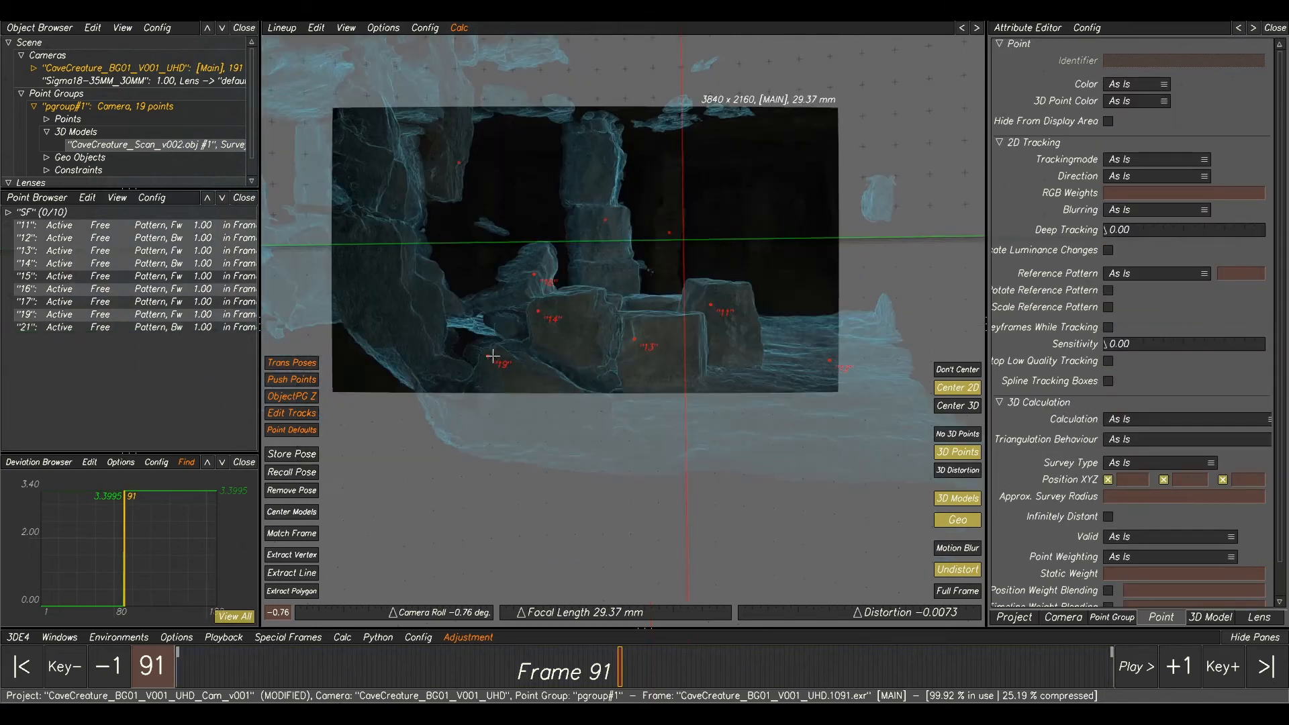
pyautogui.click(316, 29)
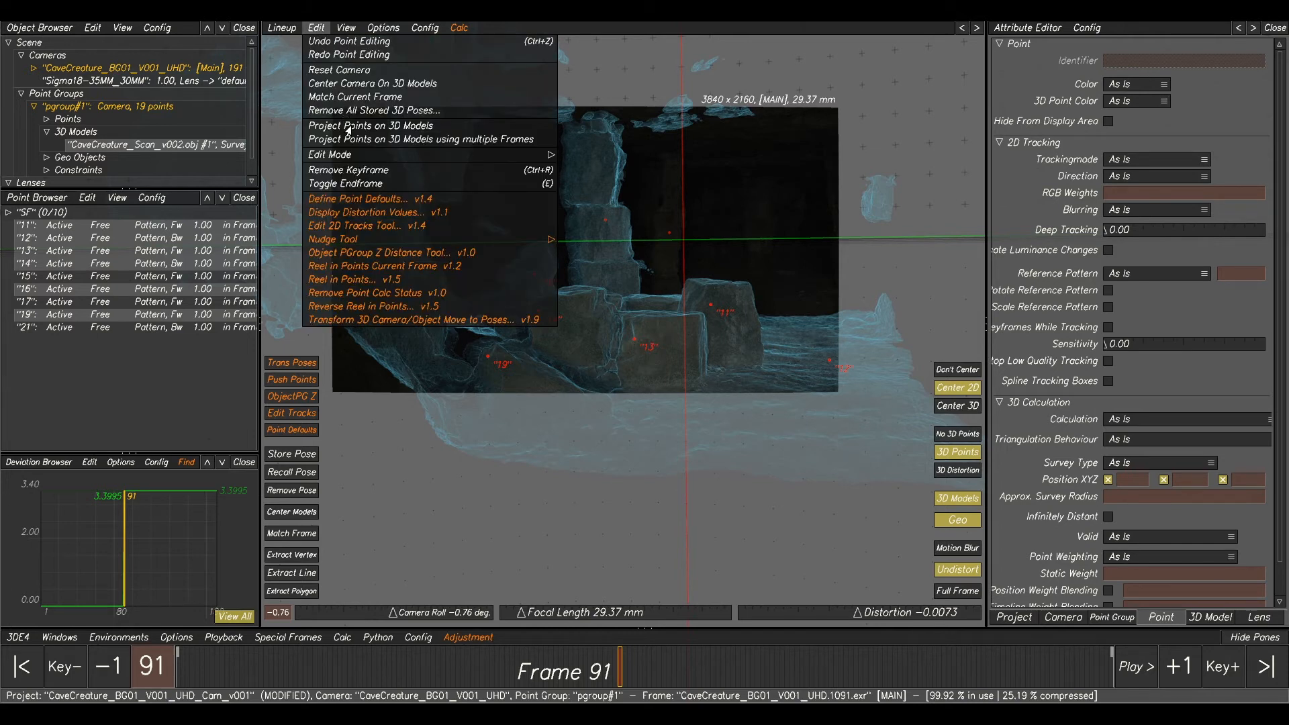
pyautogui.click(466, 126)
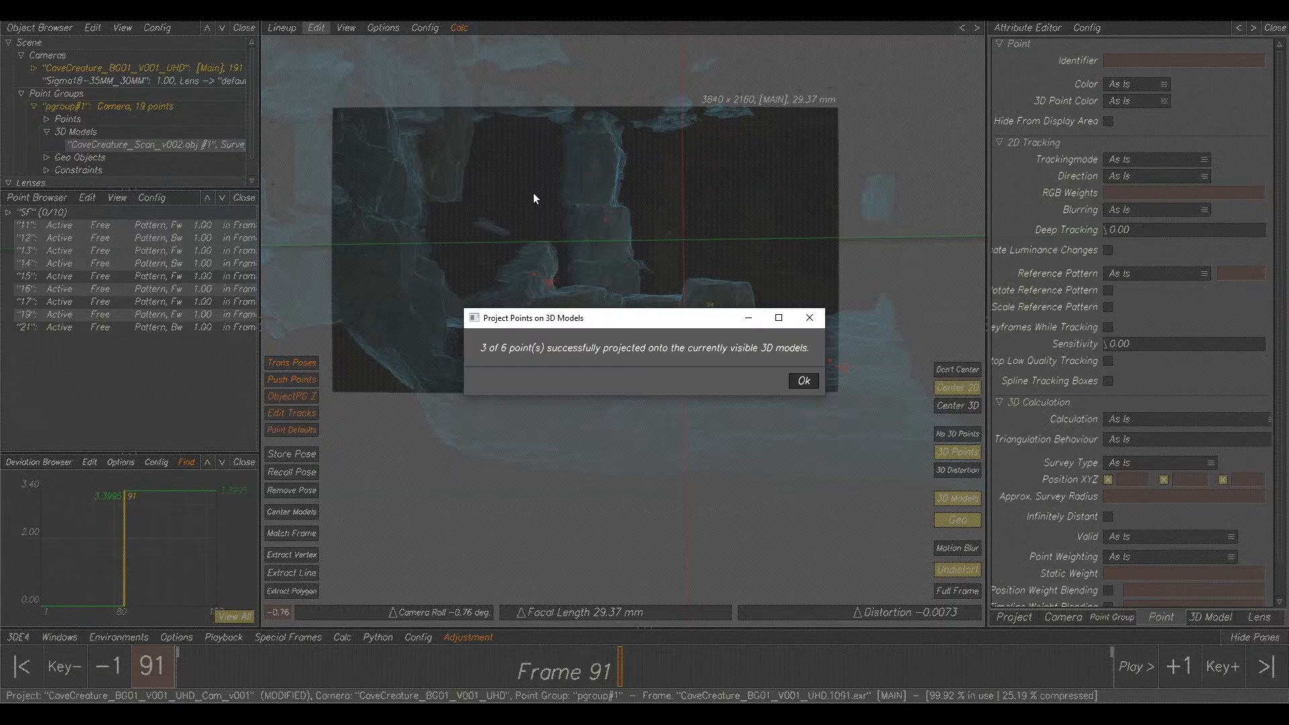
pyautogui.click(804, 381)
pyautogui.scroll(-3, 671, 310)
pyautogui.scroll(5, 670, 310)
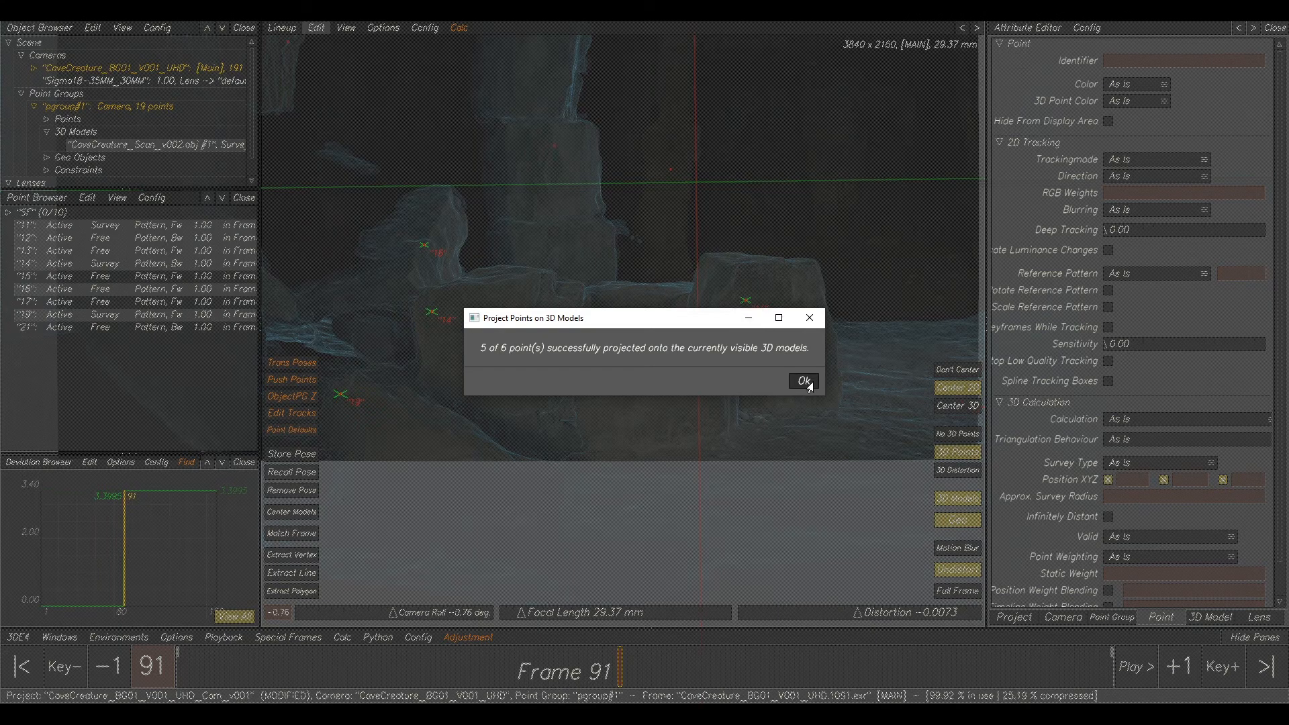
pyautogui.click(804, 381)
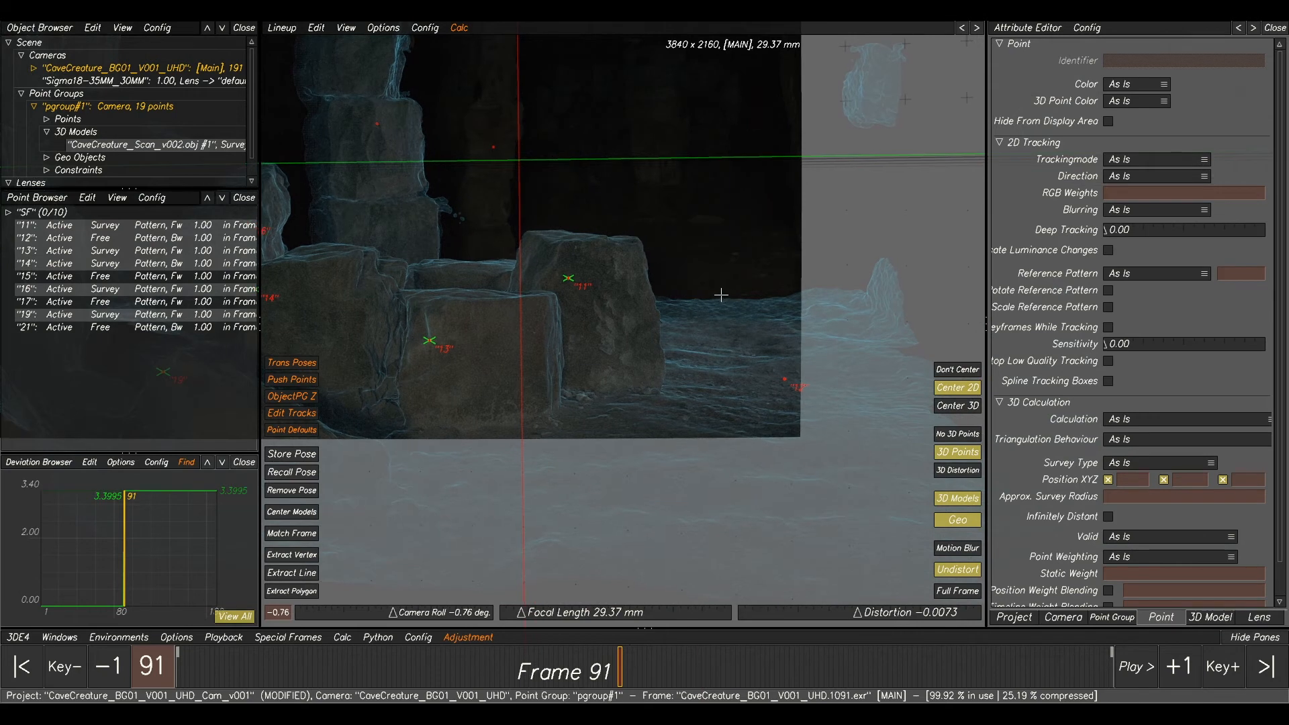
# Project the selected points onto the scan again, this time with point 12 on the ground in close view.
pyautogui.scroll(2, 749, 346)
pyautogui.scroll(2, 756, 325)
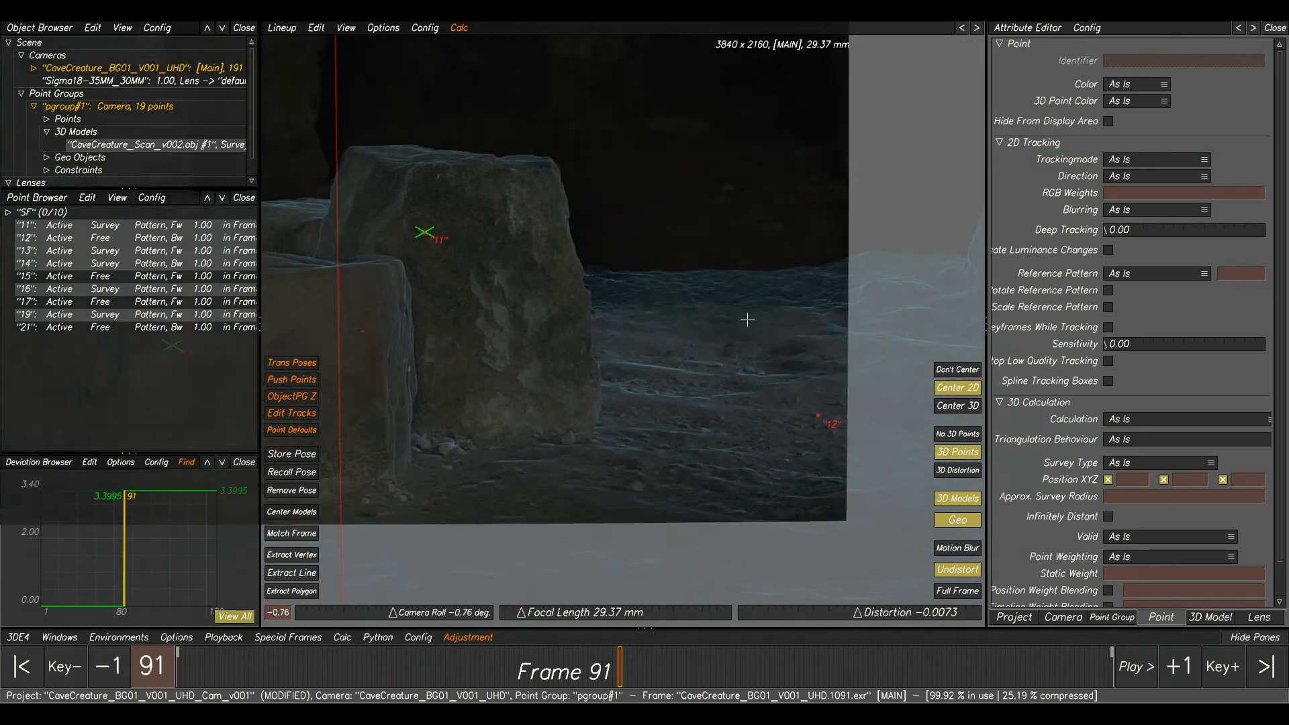
pyautogui.click(315, 28)
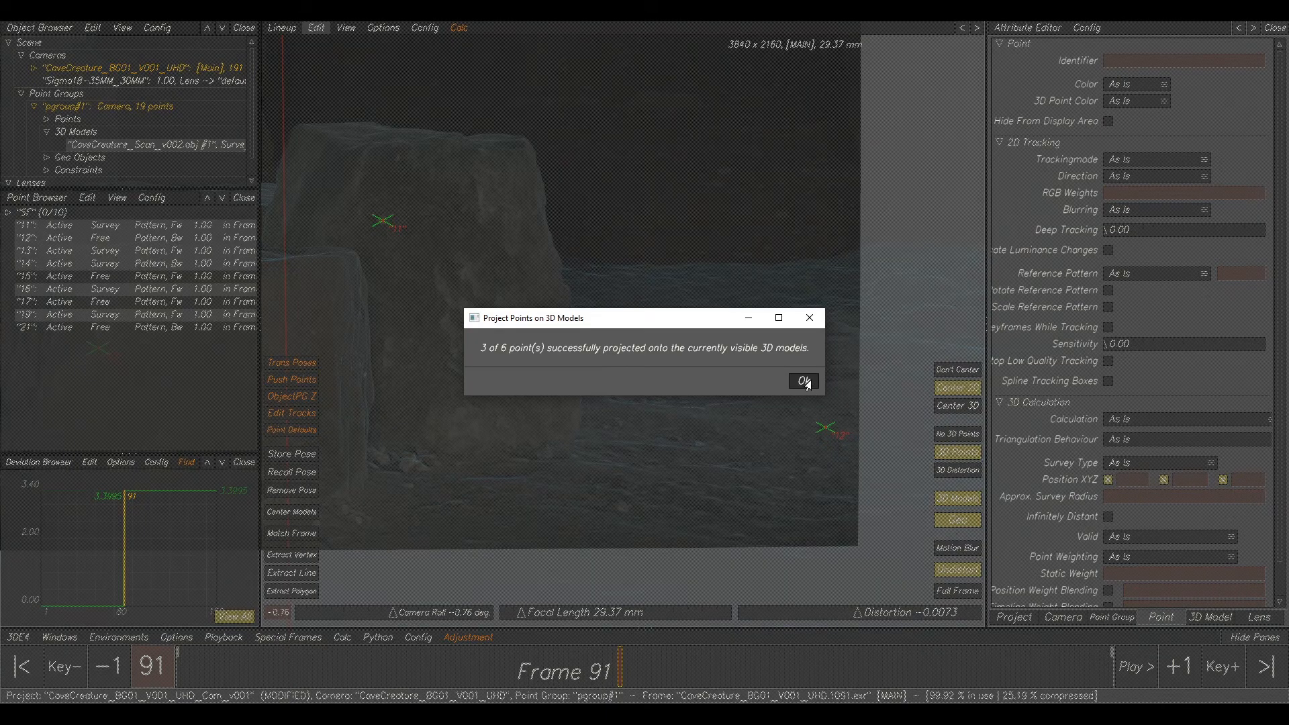
pyautogui.click(806, 381)
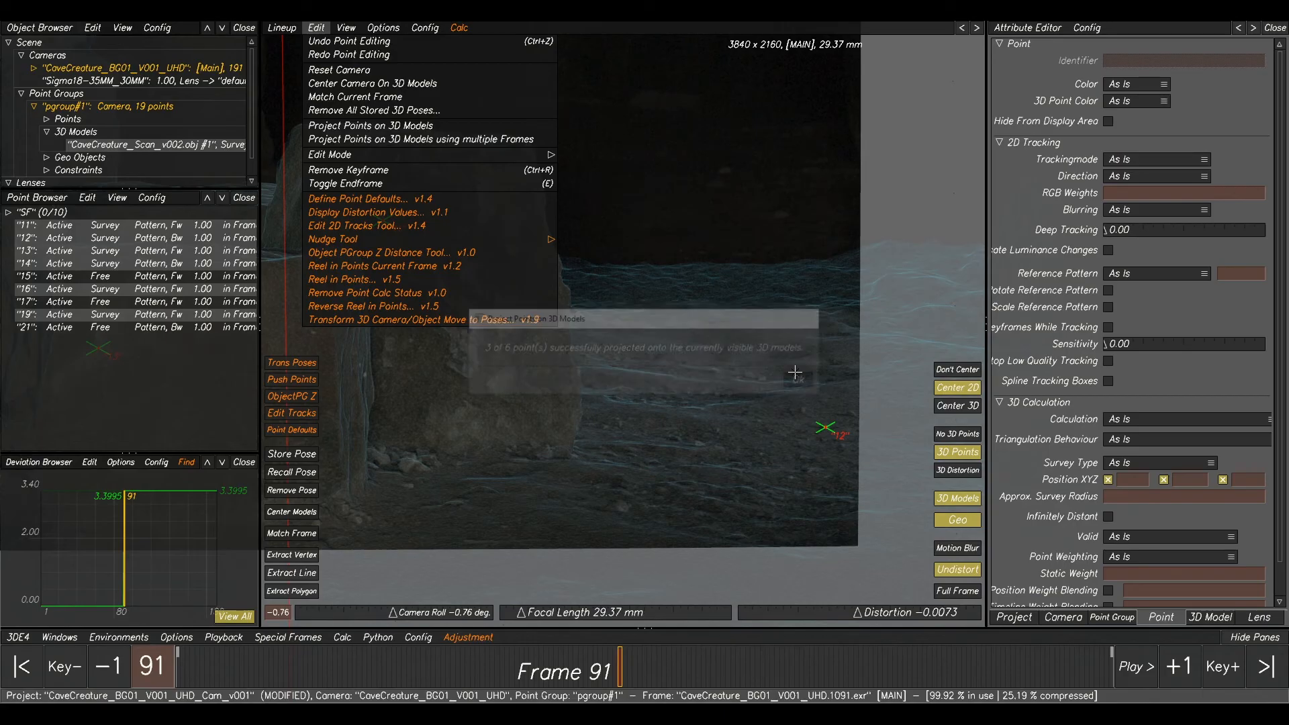
# Select point 17 on the hanging rock and point 15 on the pillar, and project both onto the cave scan.
pyautogui.moveTo(859, 405); pyautogui.dragTo(885, 409, button='middle')
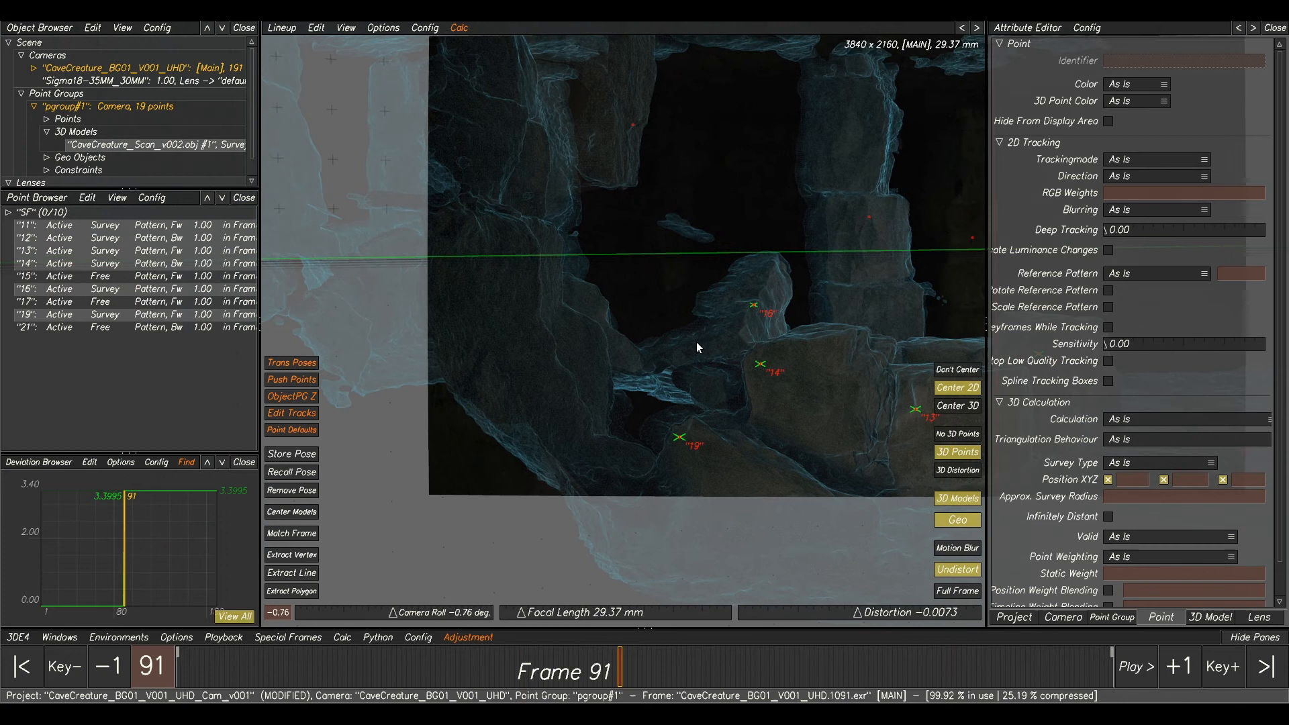
pyautogui.moveTo(806, 256); pyautogui.dragTo(696, 318, button='middle')
pyautogui.click(525, 180)
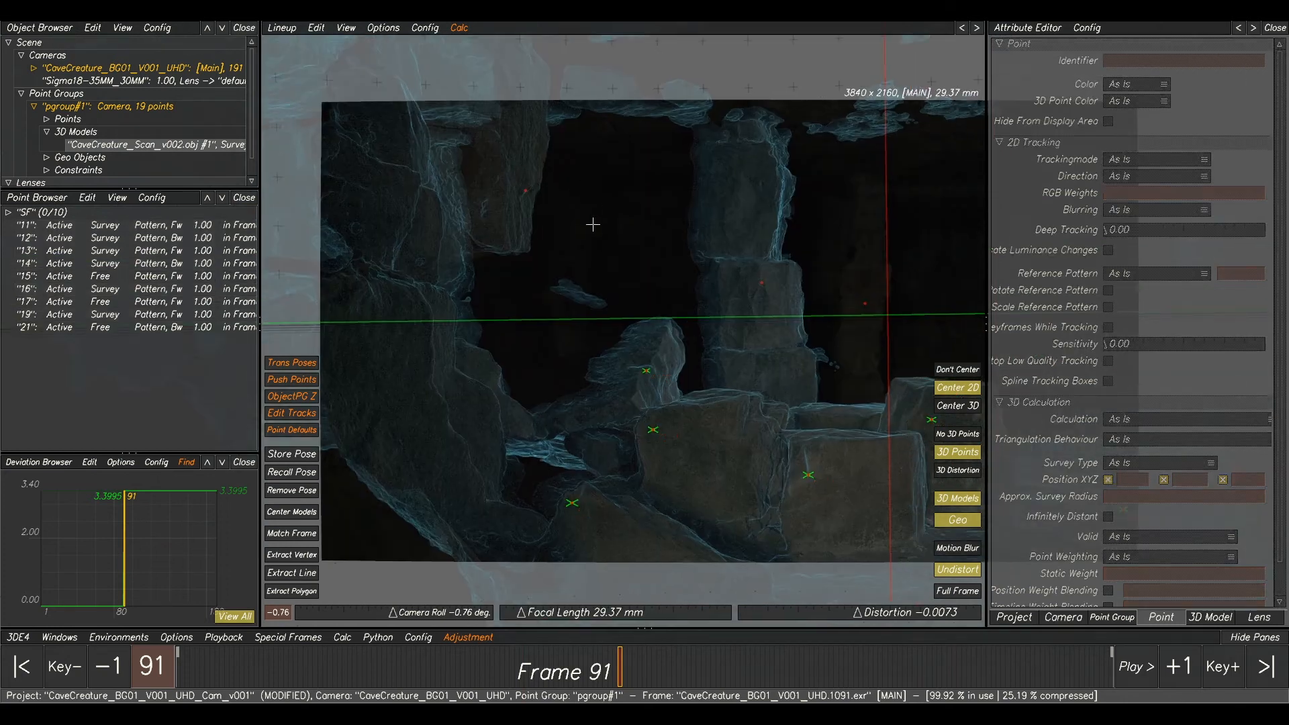
pyautogui.keyDown('shift'); pyautogui.click(772, 305); pyautogui.keyUp('shift')
pyautogui.moveTo(698, 176); pyautogui.dragTo(676, 262, button='middle')
pyautogui.scroll(3, 676, 261)
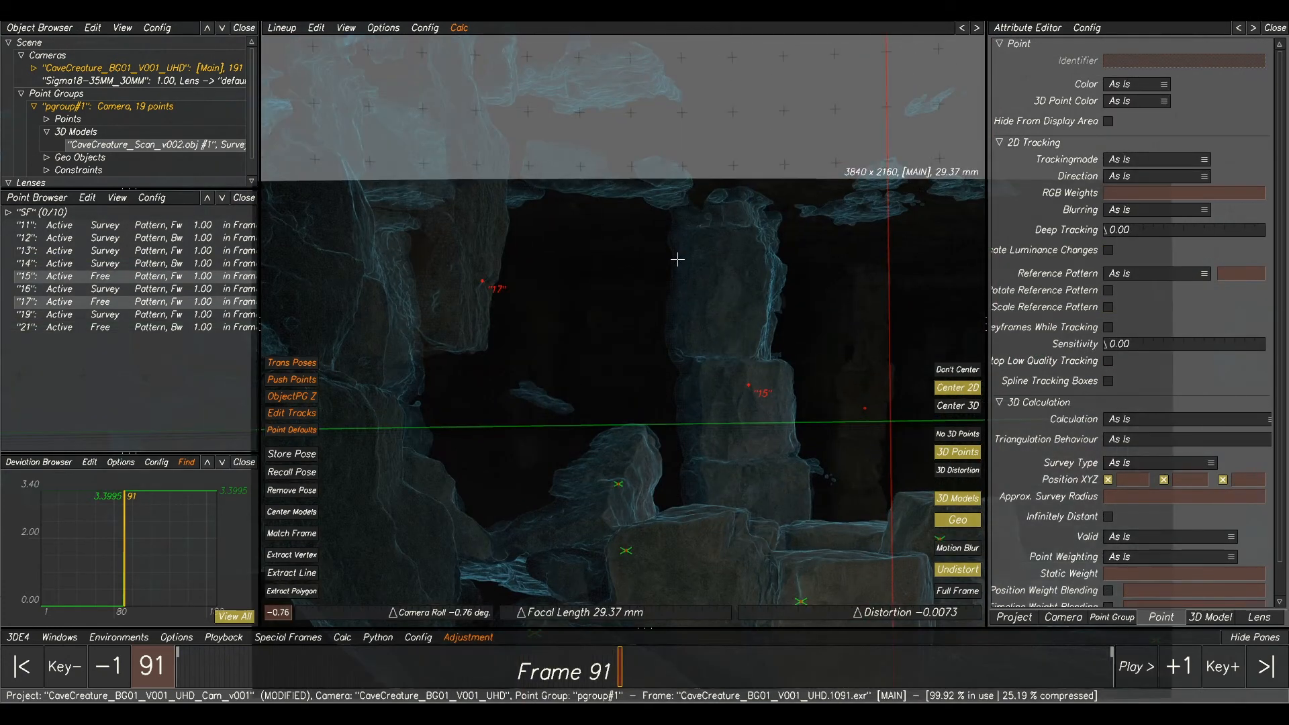
pyautogui.click(314, 28)
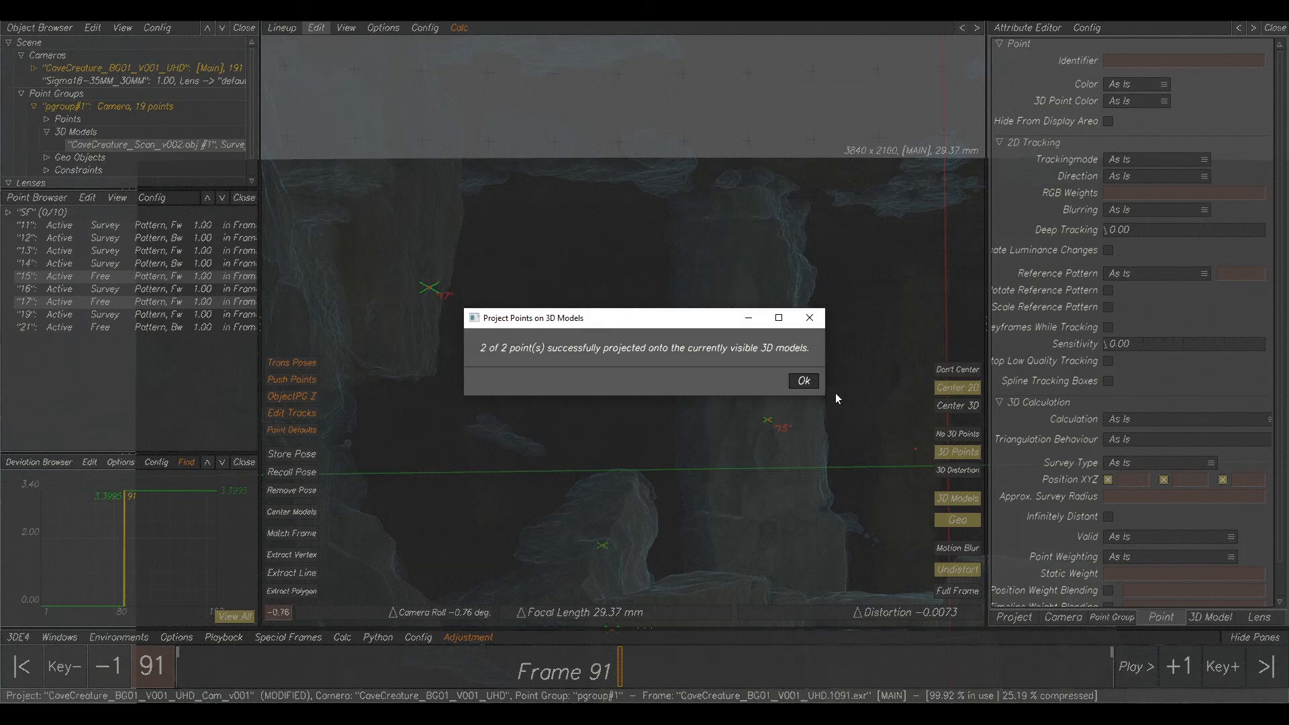
pyautogui.click(805, 381)
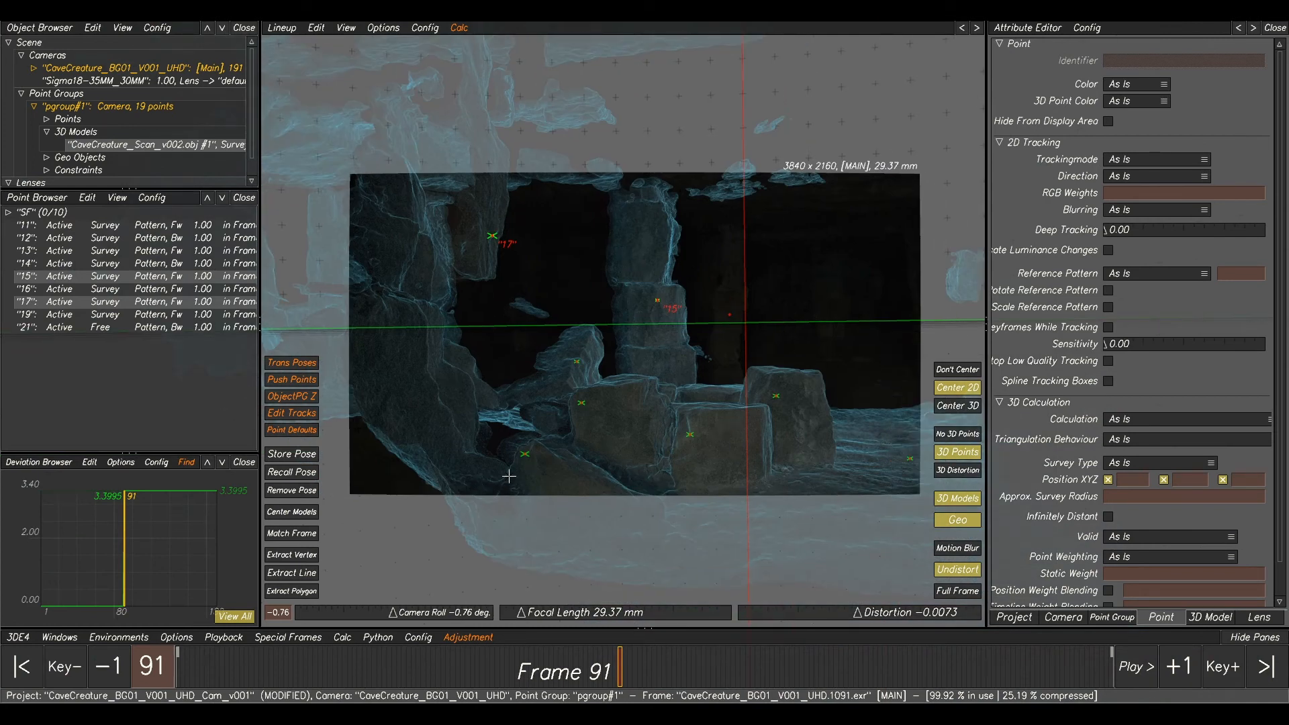
# Calculate all and use the result, and rerun the focal length adjustment from cleared results, transferring the best parameters to the project.
pyautogui.hotkey('alt', 'c')
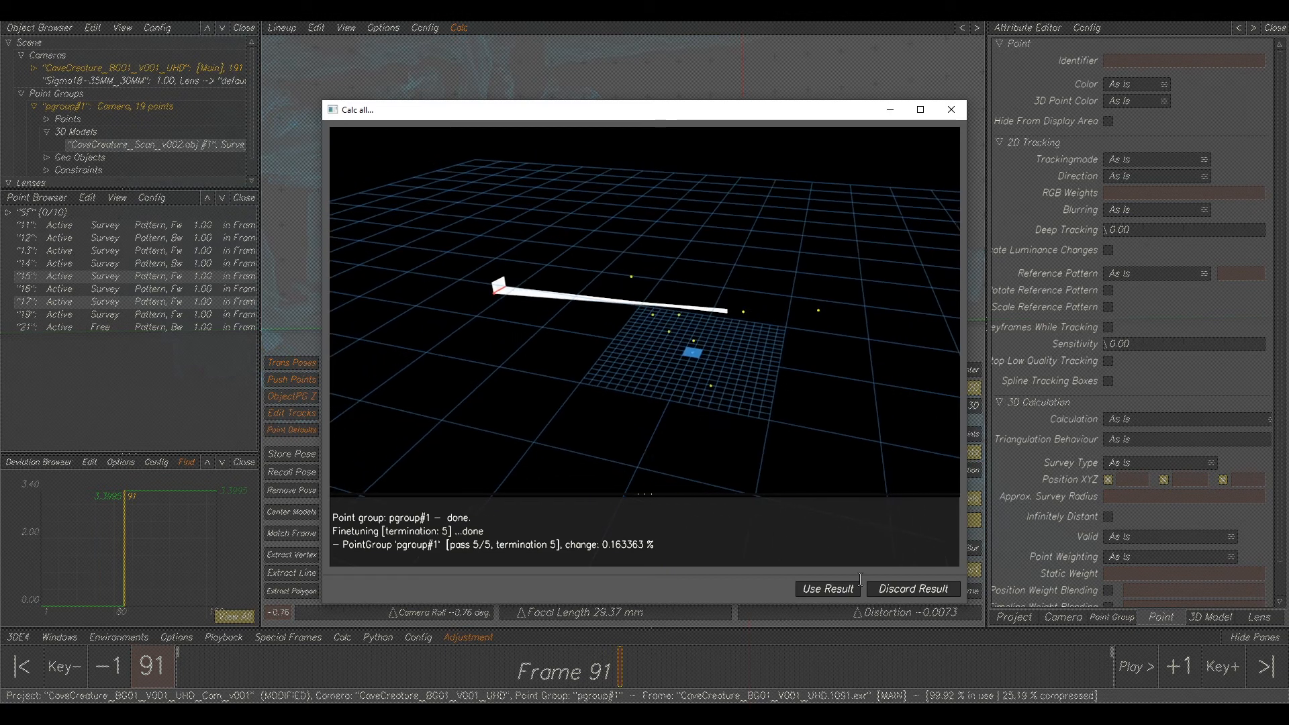
pyautogui.click(827, 588)
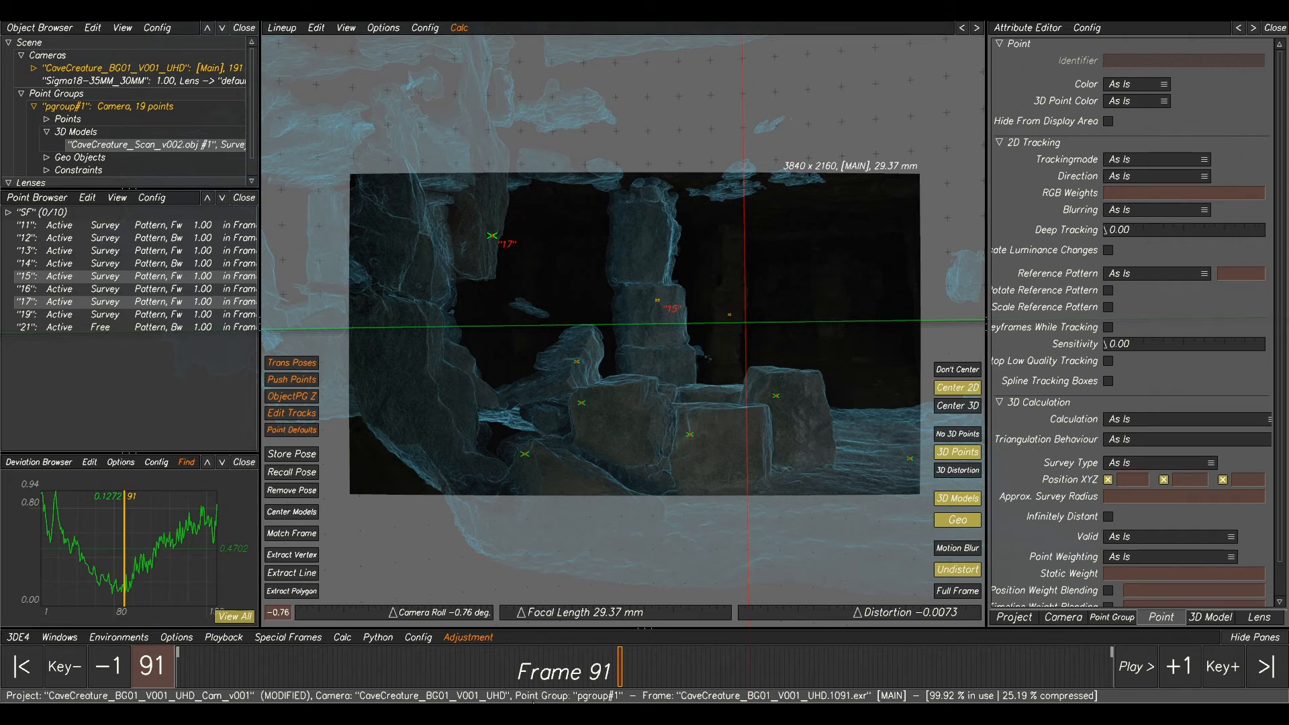
pyautogui.click(675, 636)
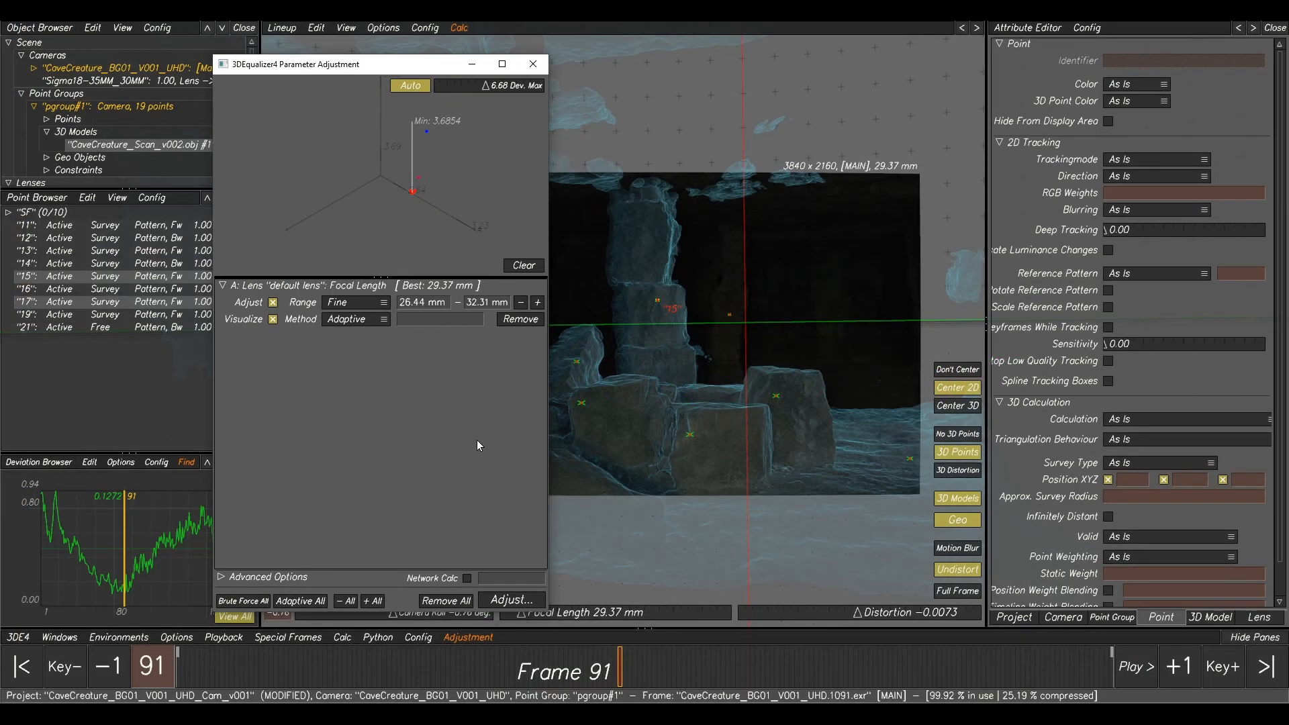
pyautogui.click(523, 266)
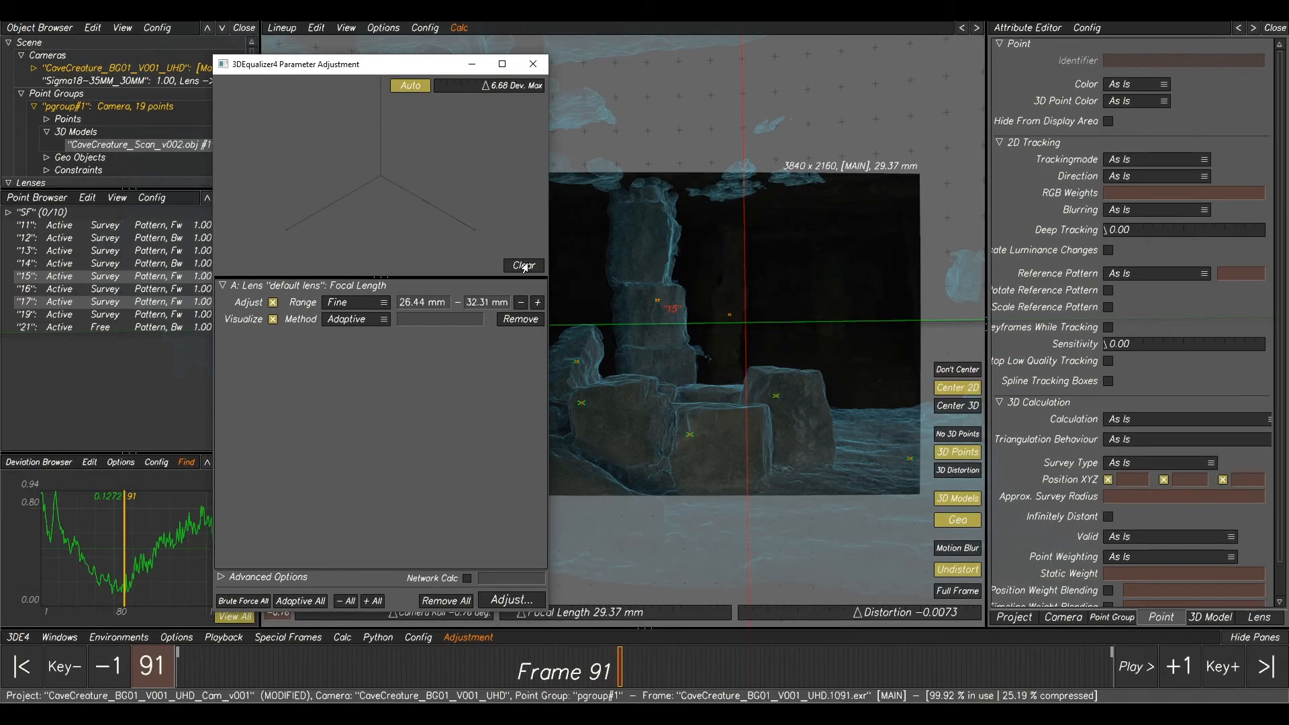
pyautogui.click(510, 601)
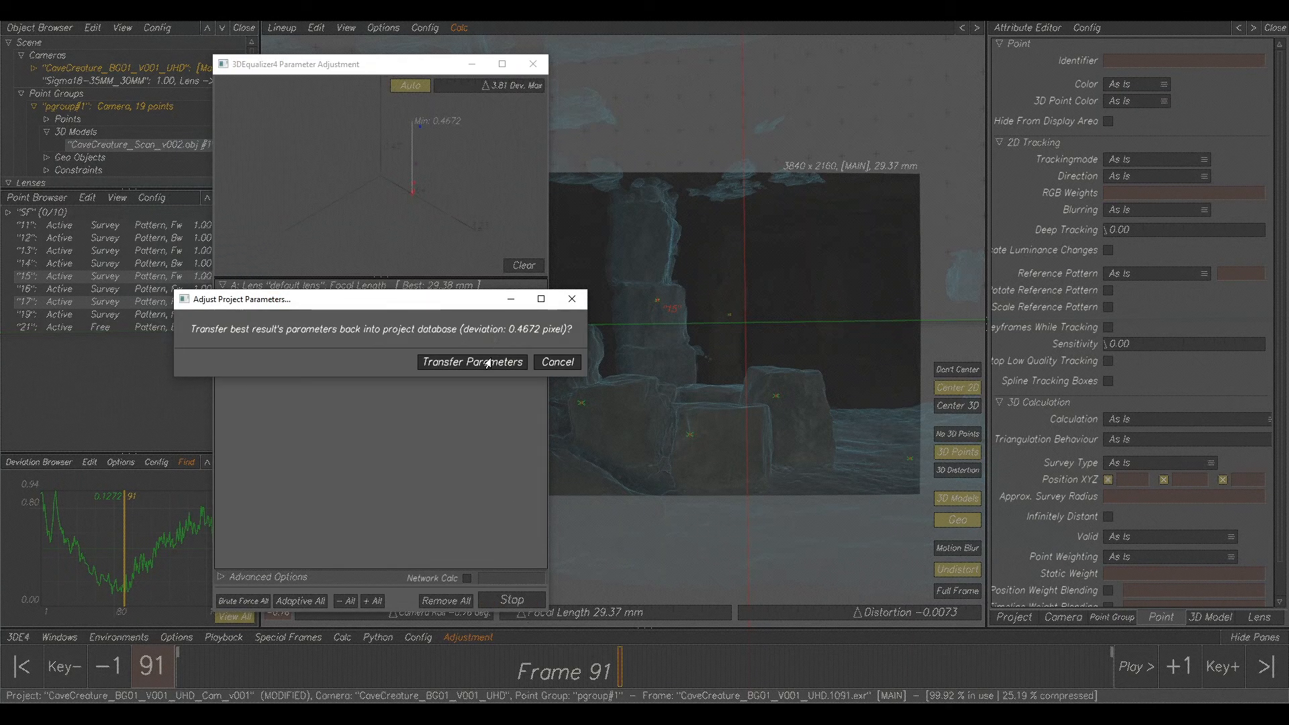
pyautogui.click(511, 361)
# Recalculate the camera with the adjusted focal length and use the result.
pyautogui.click(696, 295)
pyautogui.hotkey('alt', 'c')
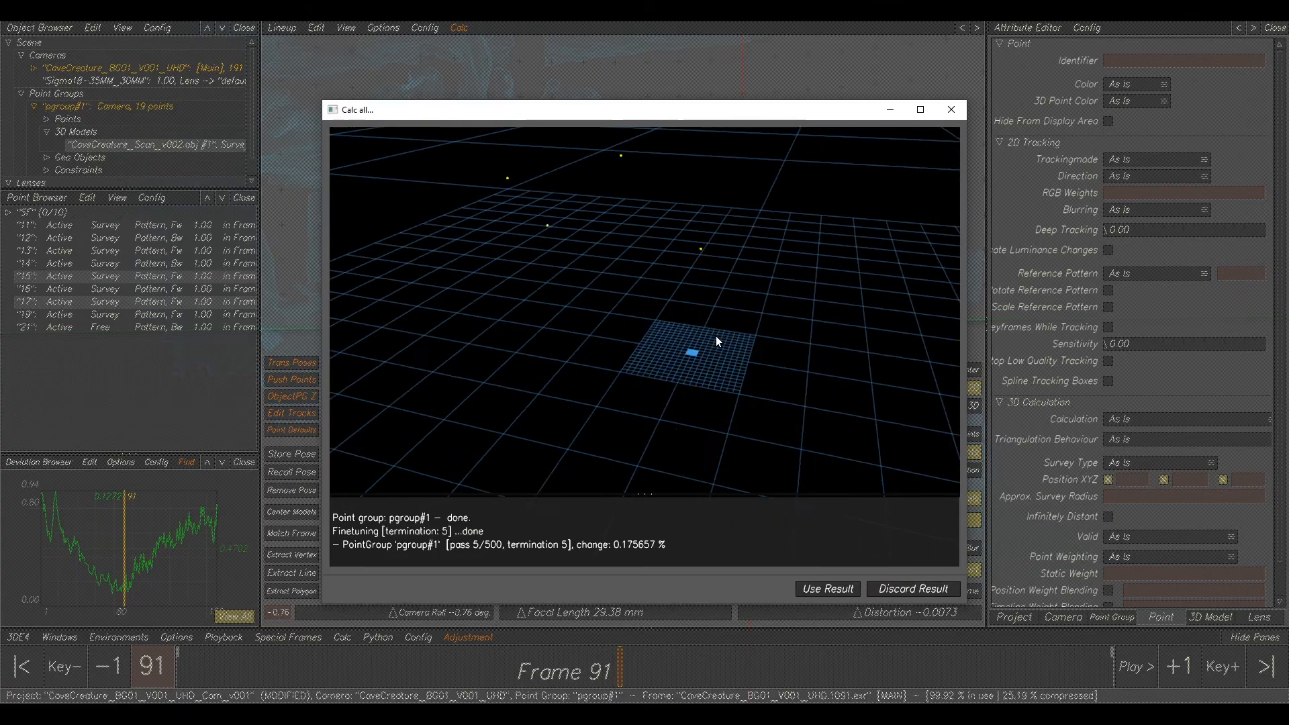
pyautogui.click(827, 589)
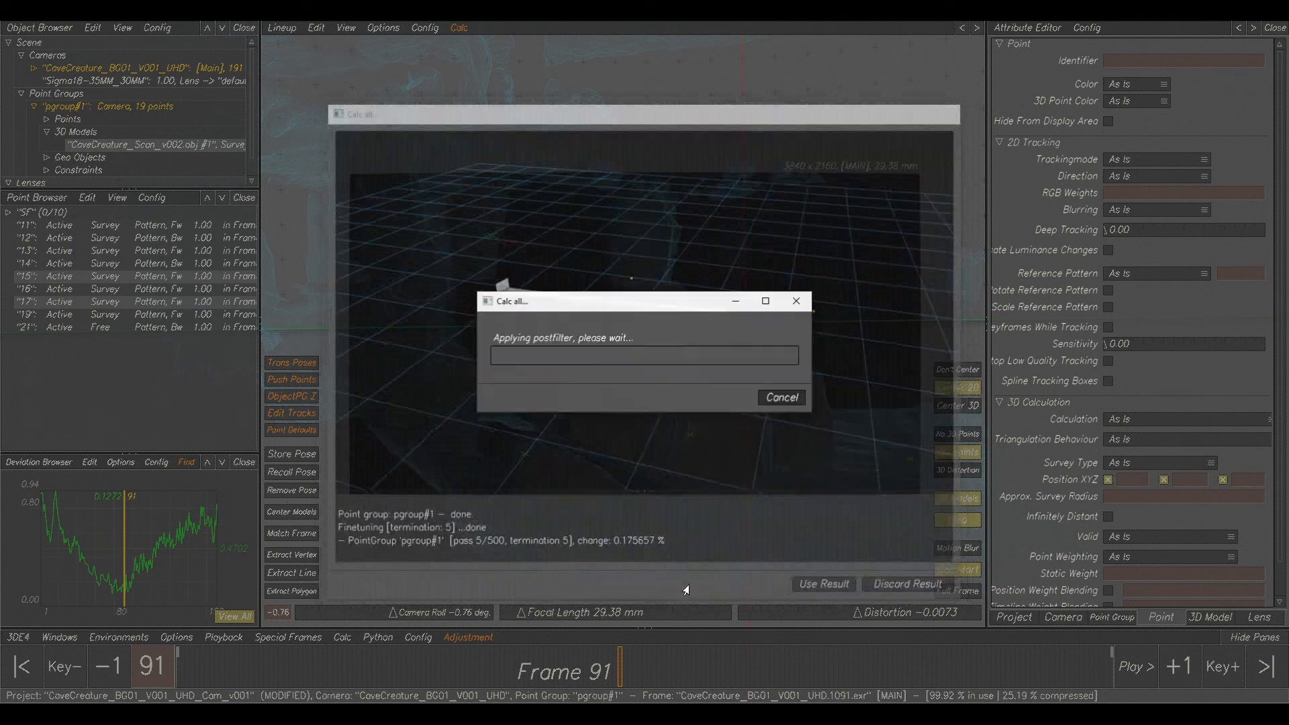
# Show deviation curves for active points only and select the point with the highest curve near the end of the shot.
pyautogui.click(41, 463)
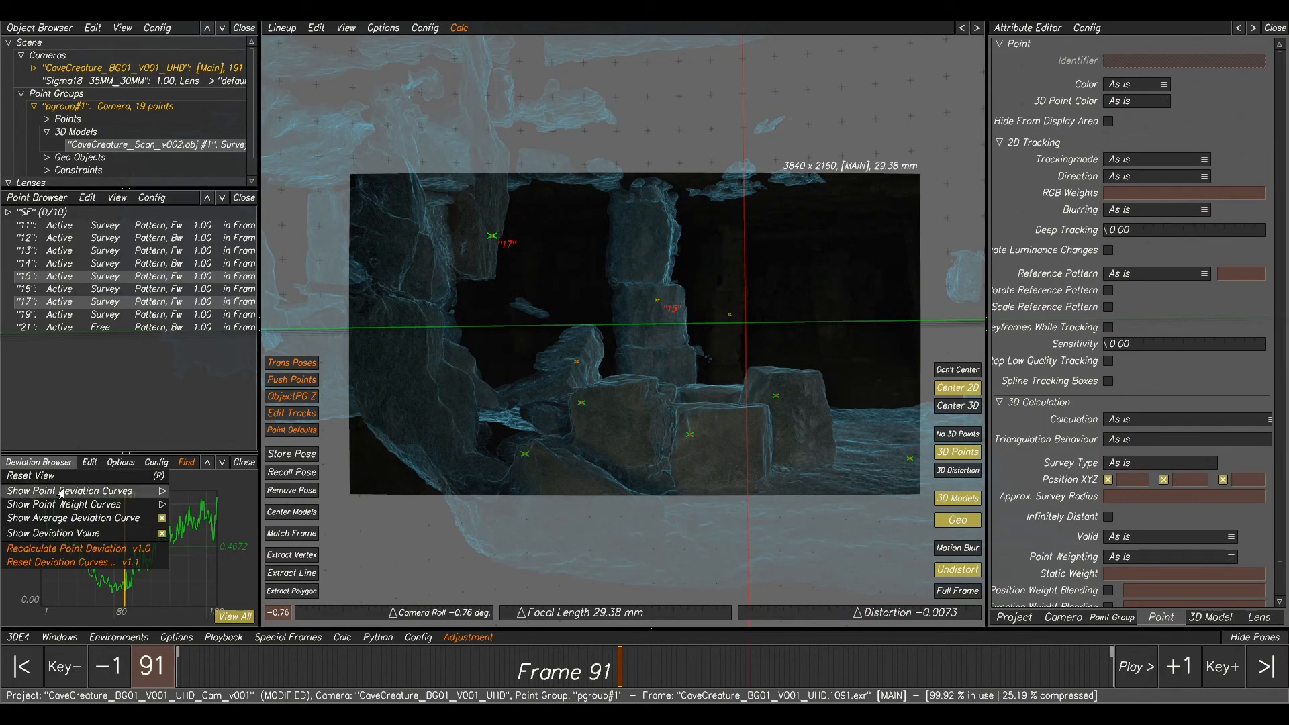
pyautogui.moveTo(66, 495)
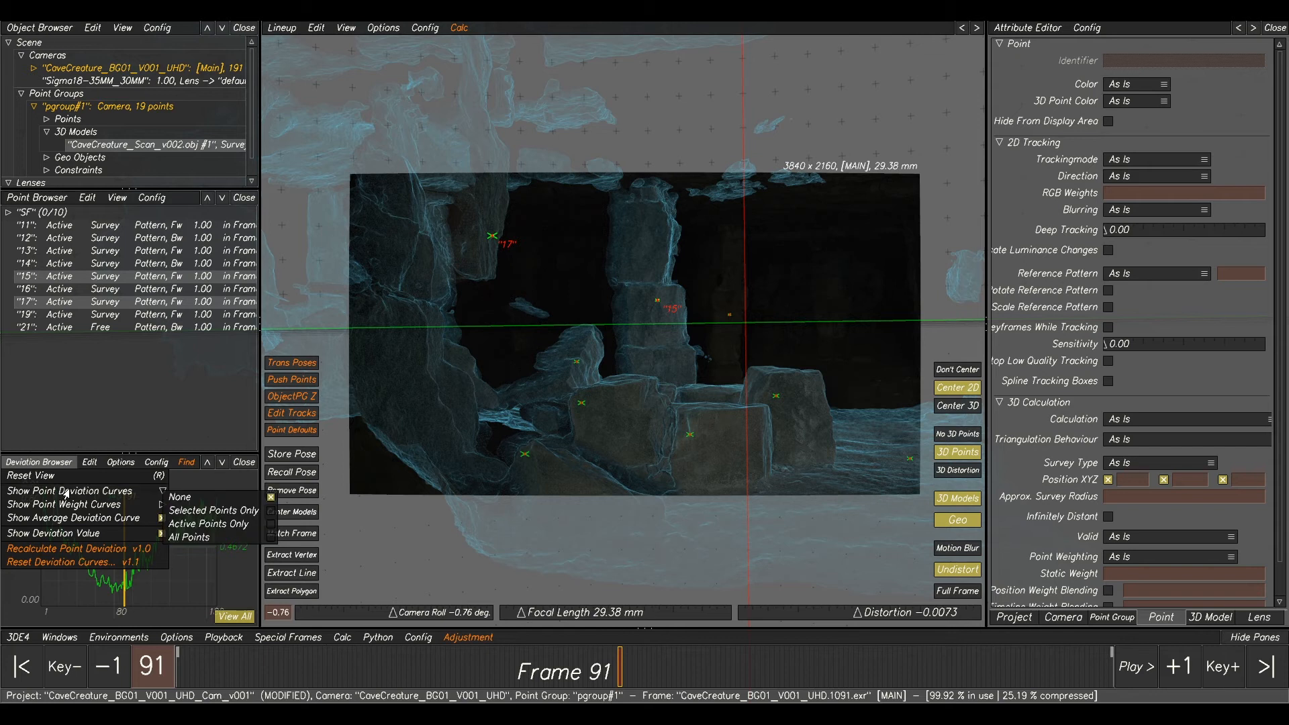
pyautogui.click(200, 526)
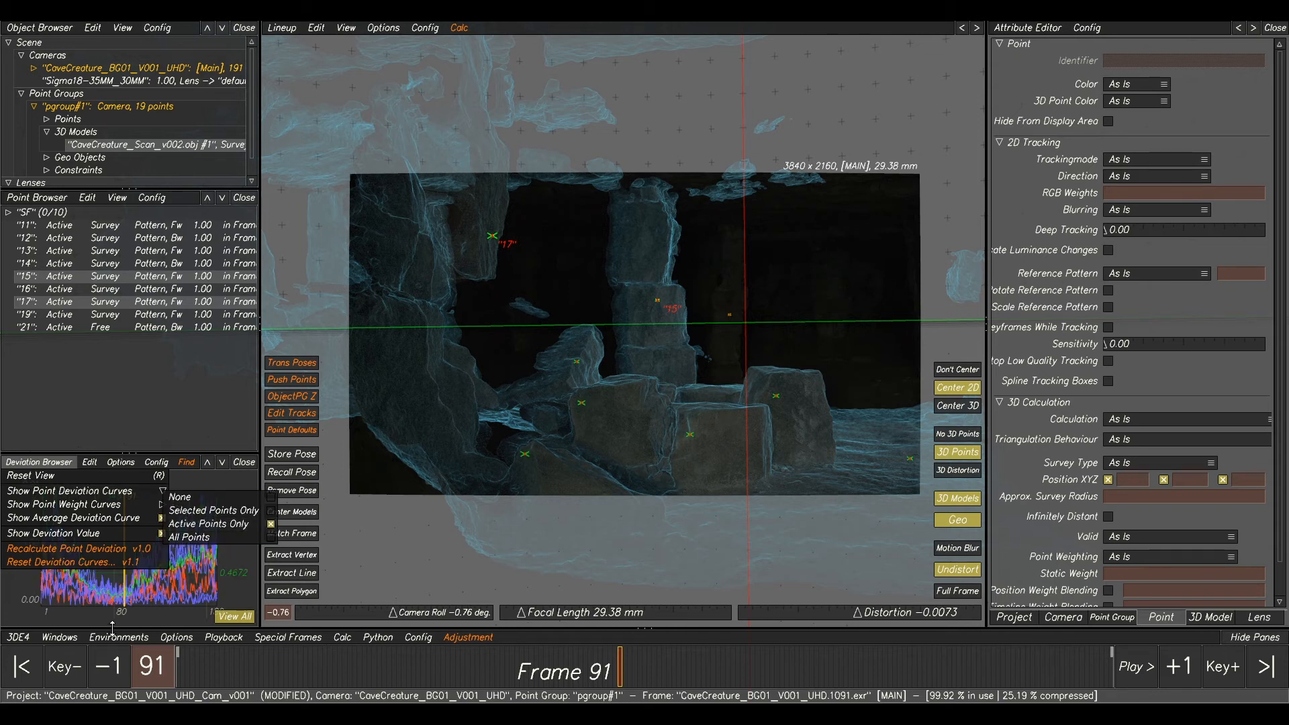
pyautogui.click(144, 586)
pyautogui.moveTo(144, 580); pyautogui.dragTo(200, 546, button='right')
pyautogui.click(220, 526)
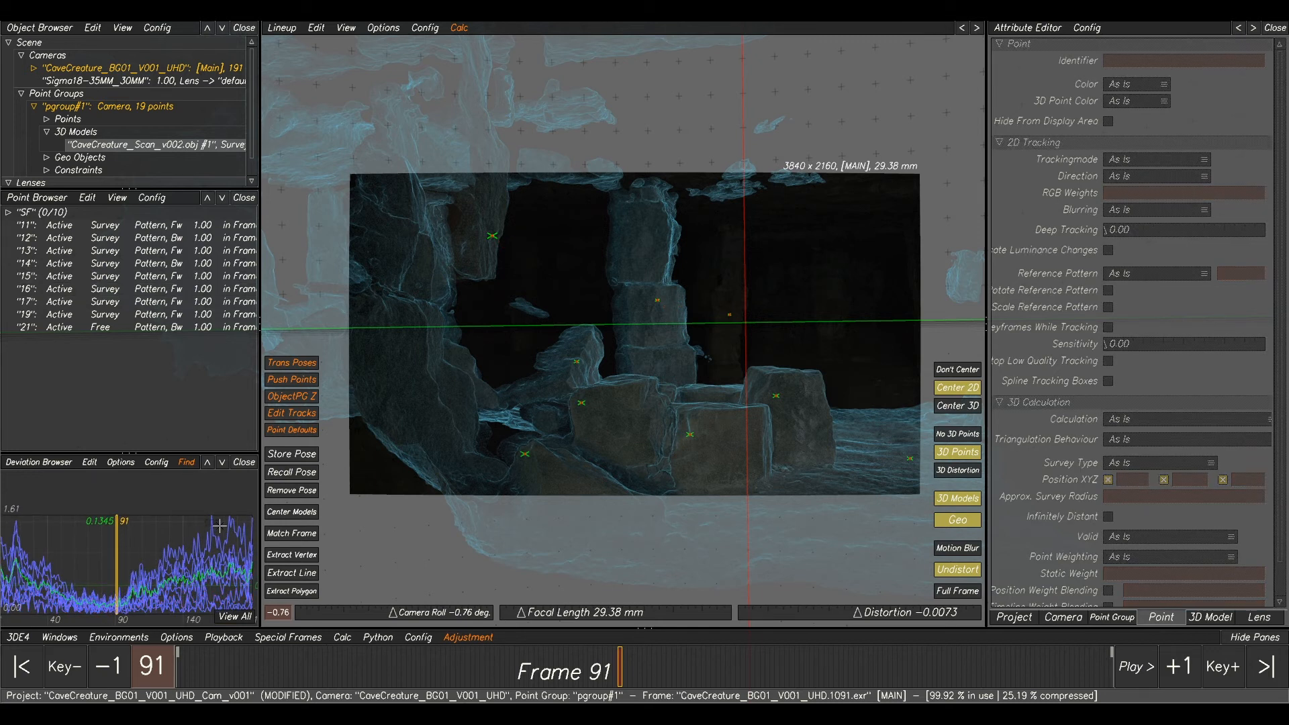
pyautogui.click(231, 535)
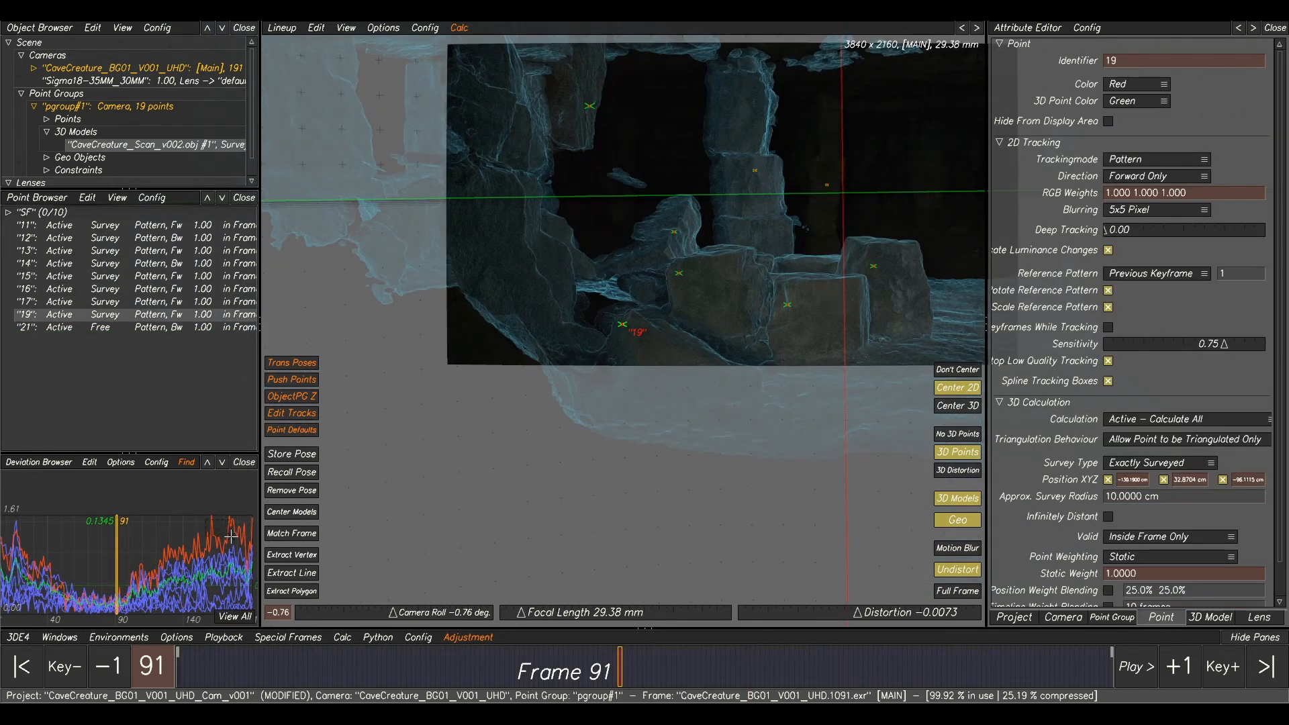
# Set point 19 to Survey Free, recalculate using the new result, and check the updated deviation curves.
pyautogui.moveTo(784, 372); pyautogui.dragTo(729, 378, button='middle')
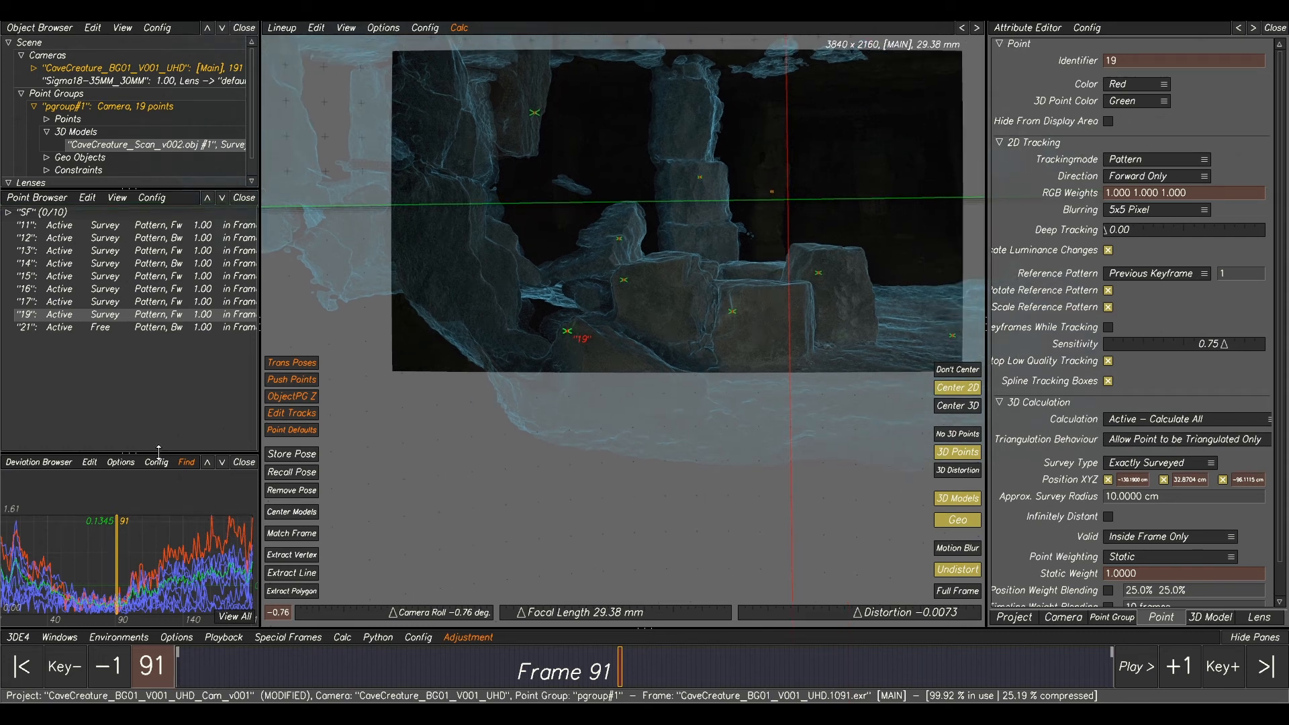
pyautogui.rightClick(106, 317)
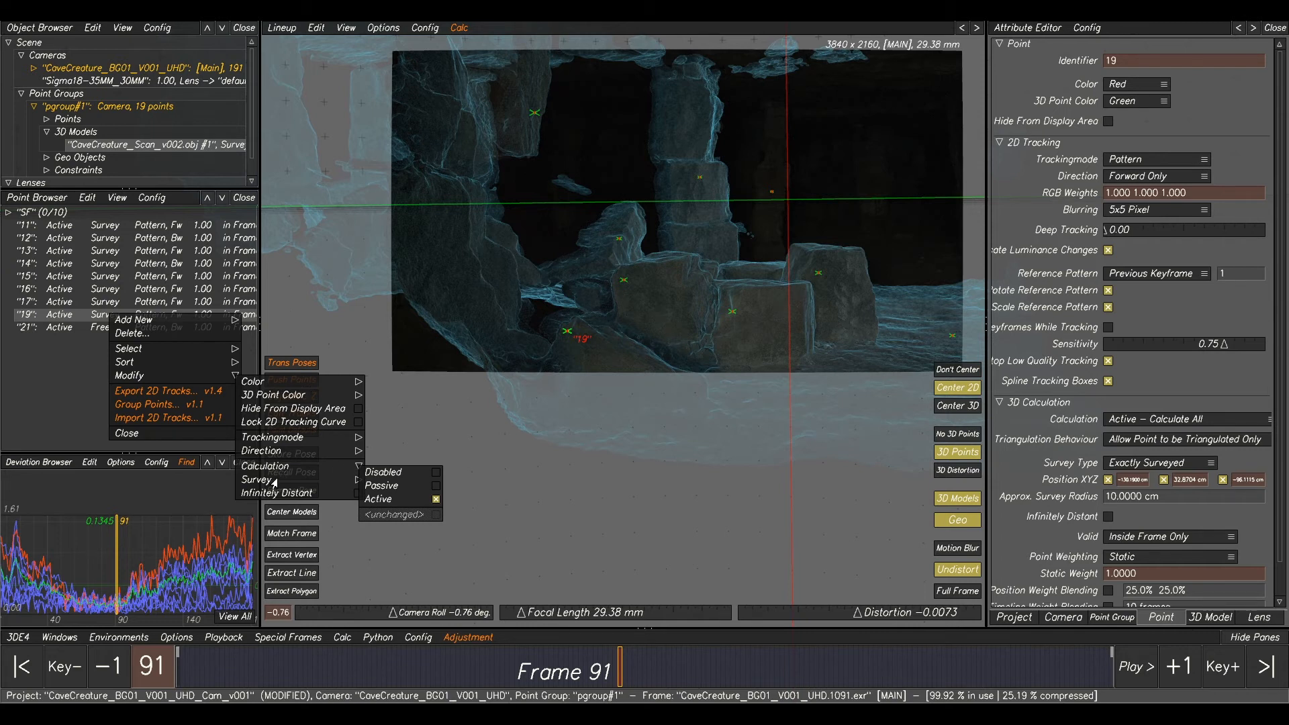
pyautogui.moveTo(272, 480)
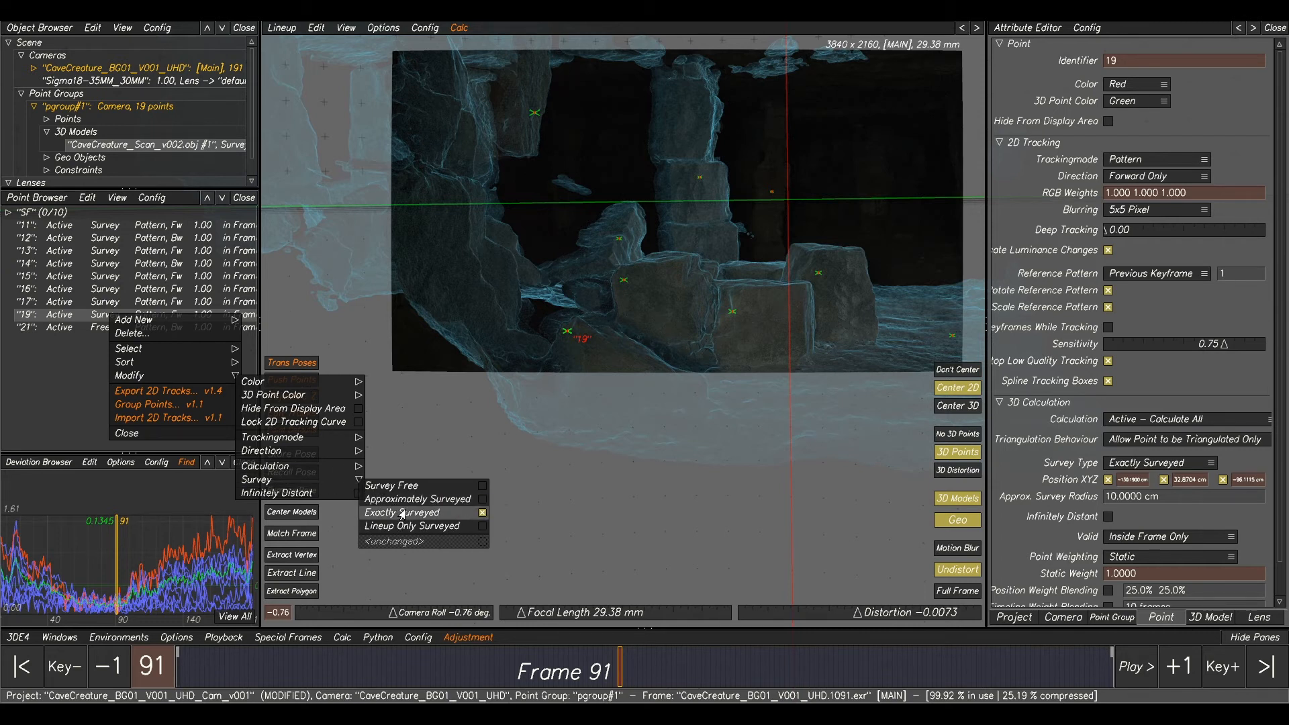
pyautogui.click(403, 485)
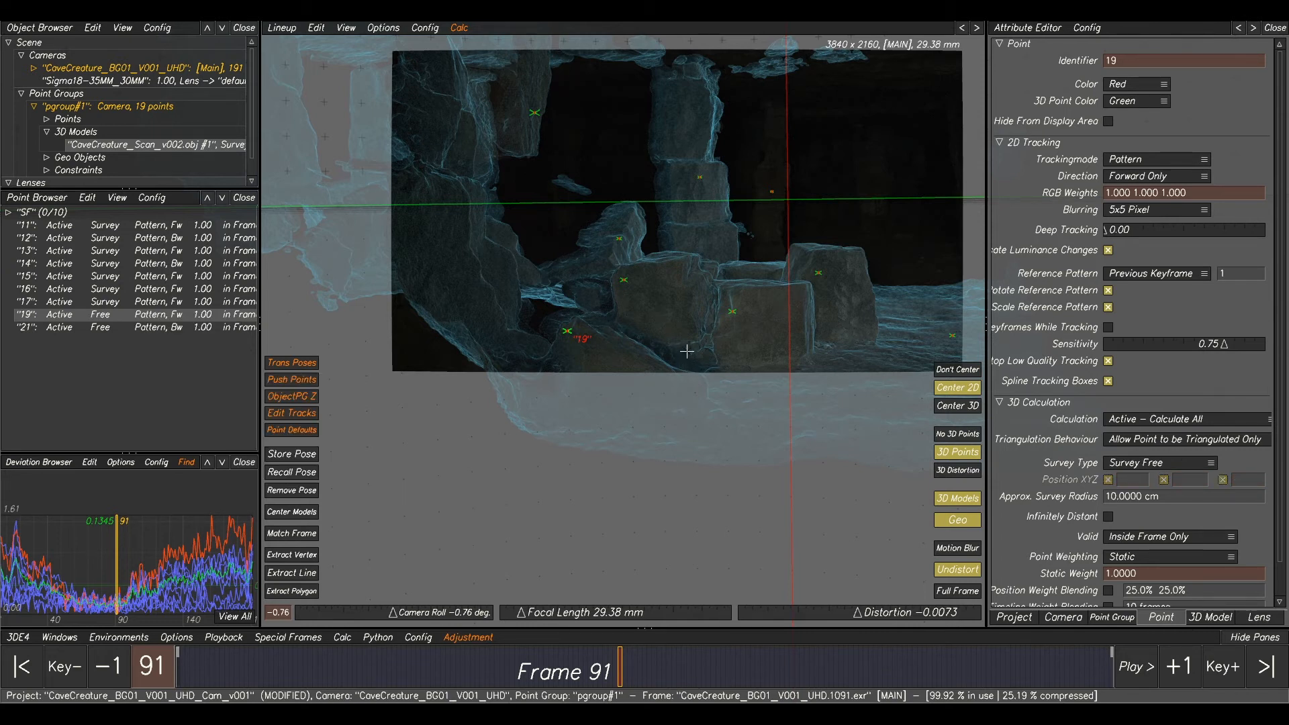
pyautogui.hotkey('alt', 'c')
pyautogui.click(828, 586)
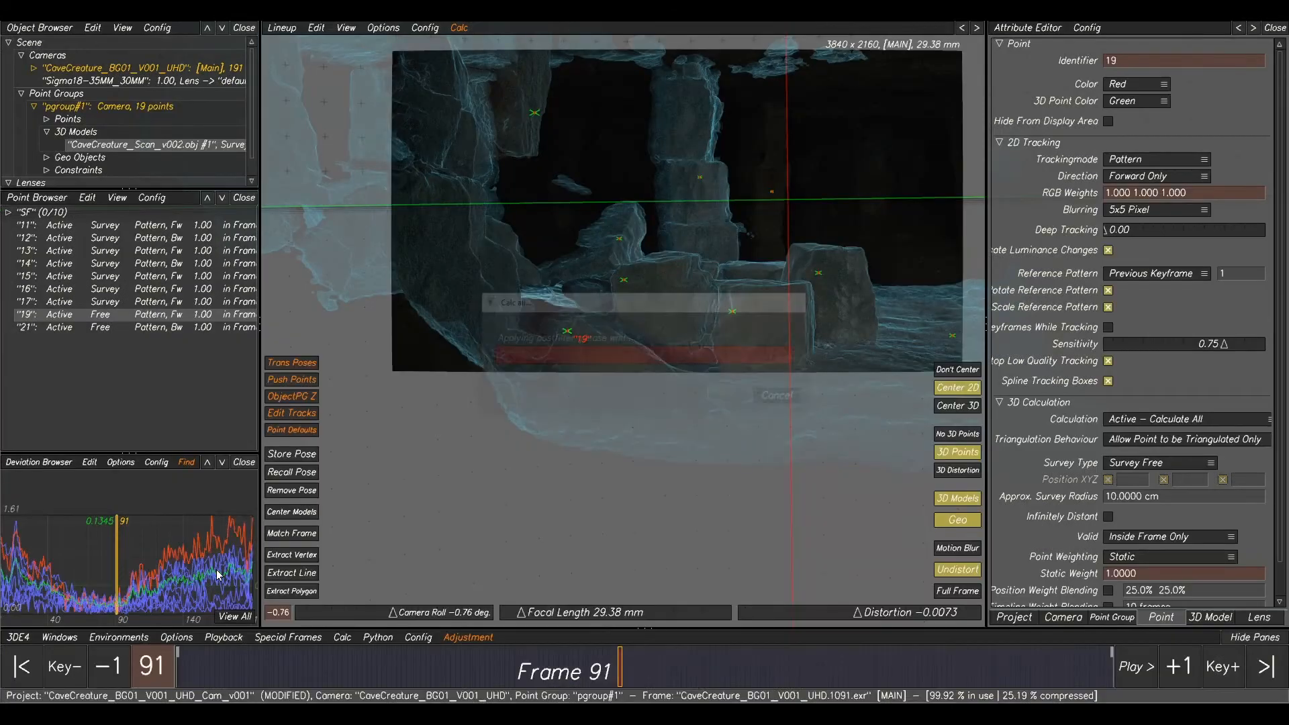
pyautogui.moveTo(188, 566); pyautogui.dragTo(185, 562, button='right')
pyautogui.moveTo(129, 528); pyautogui.dragTo(113, 528, button='middle')
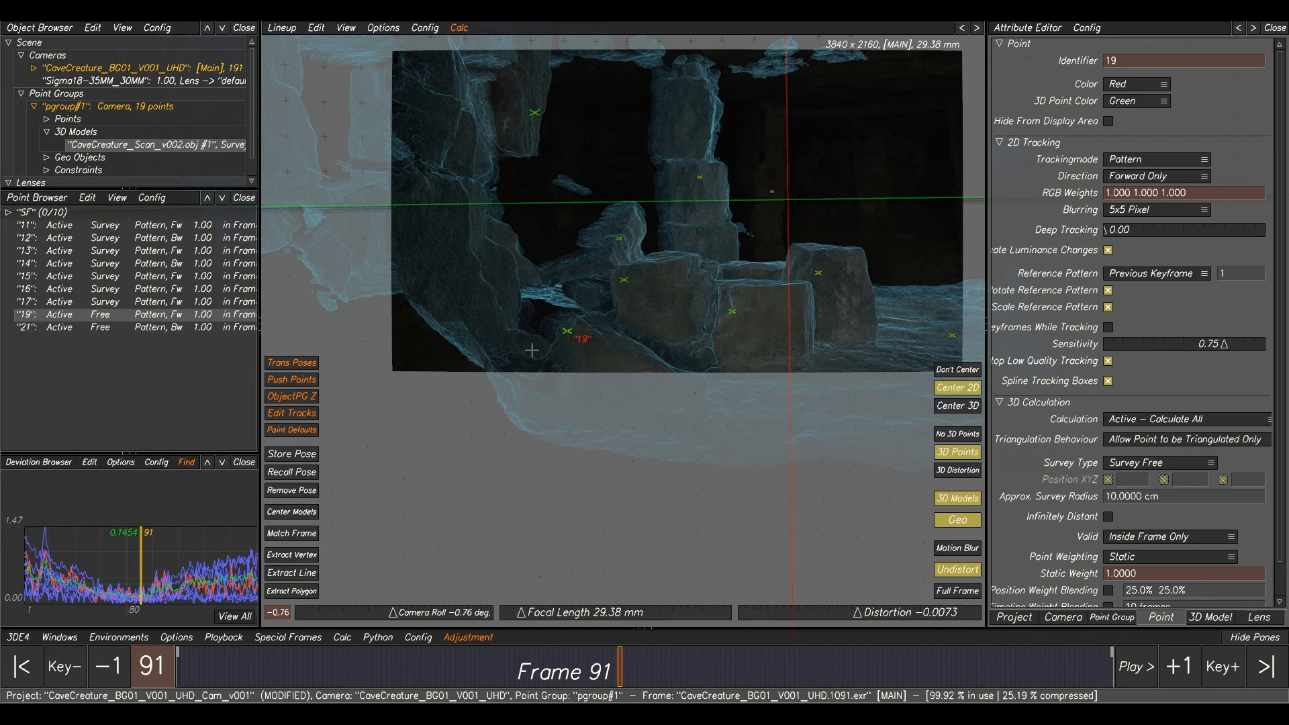
# Deselect the cave scan model, select point 19, and inspect its position against the scan surface in the 3D Orientation view.
pyautogui.press('F5')
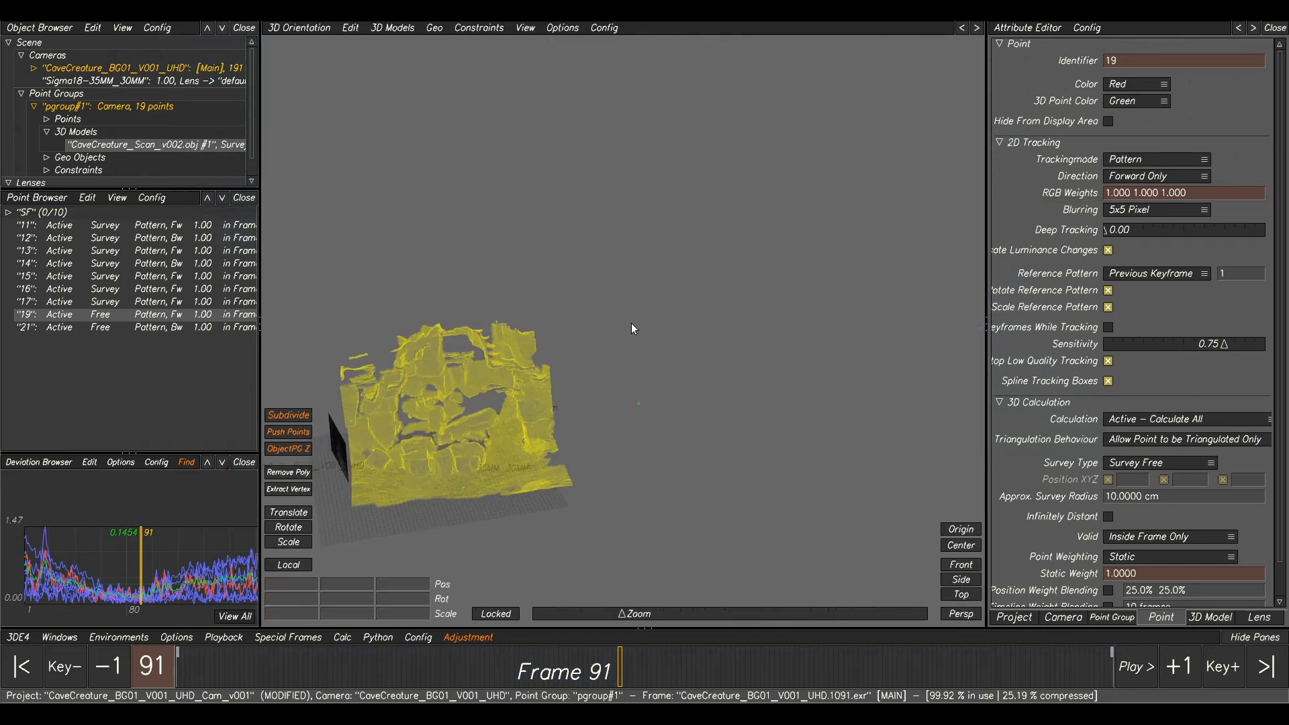
pyautogui.moveTo(547, 417); pyautogui.dragTo(650, 285, button='middle')
pyautogui.moveTo(645, 288); pyautogui.dragTo(510, 269, button='right')
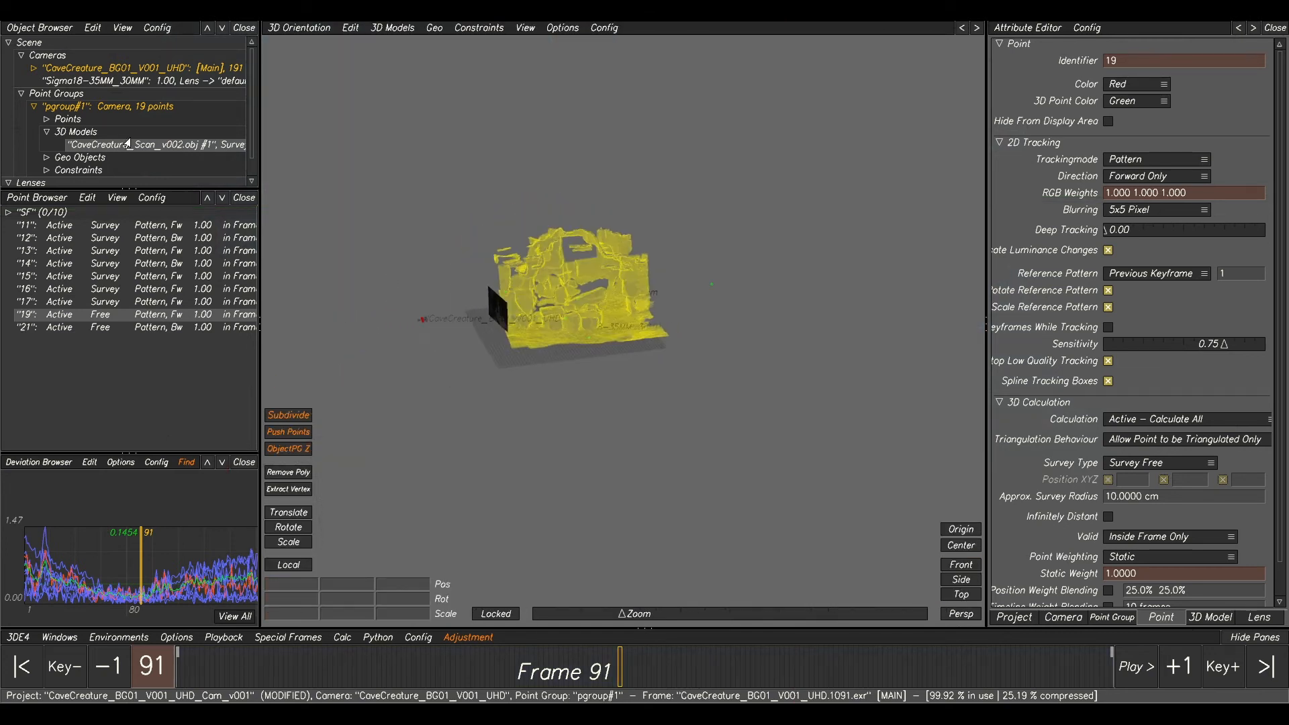
pyautogui.click(88, 134)
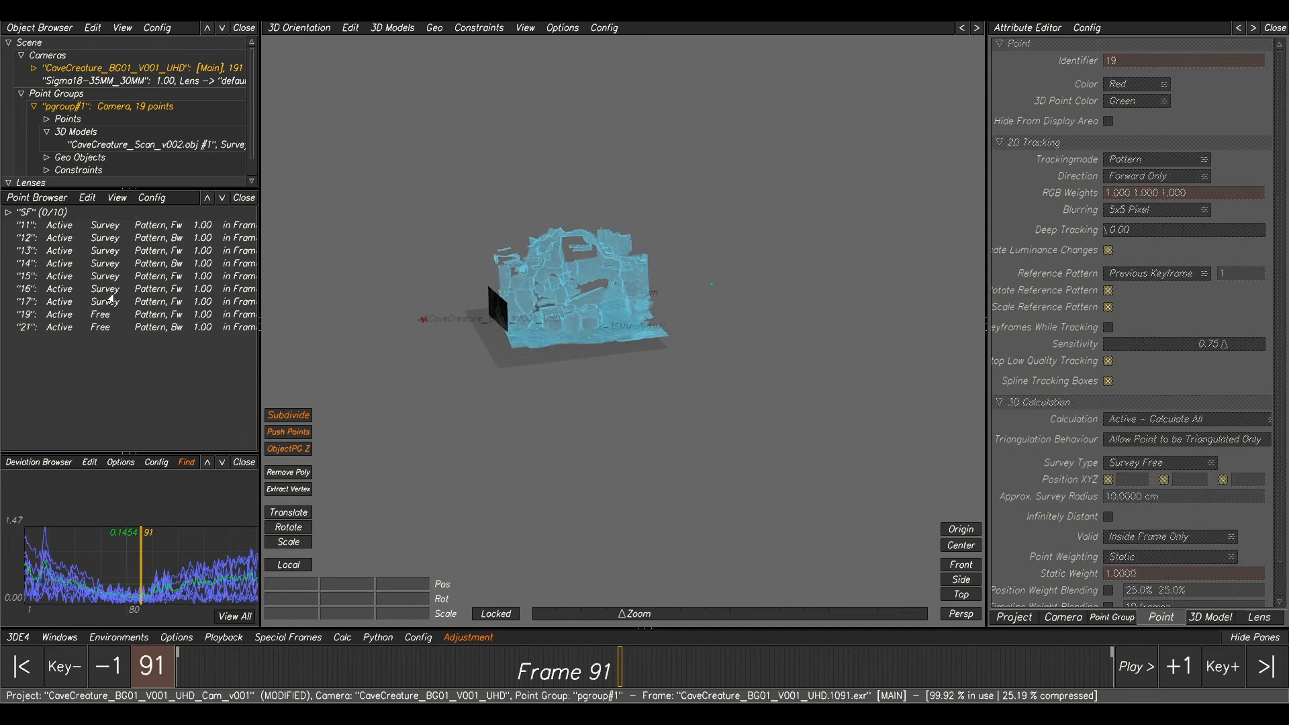
pyautogui.click(106, 315)
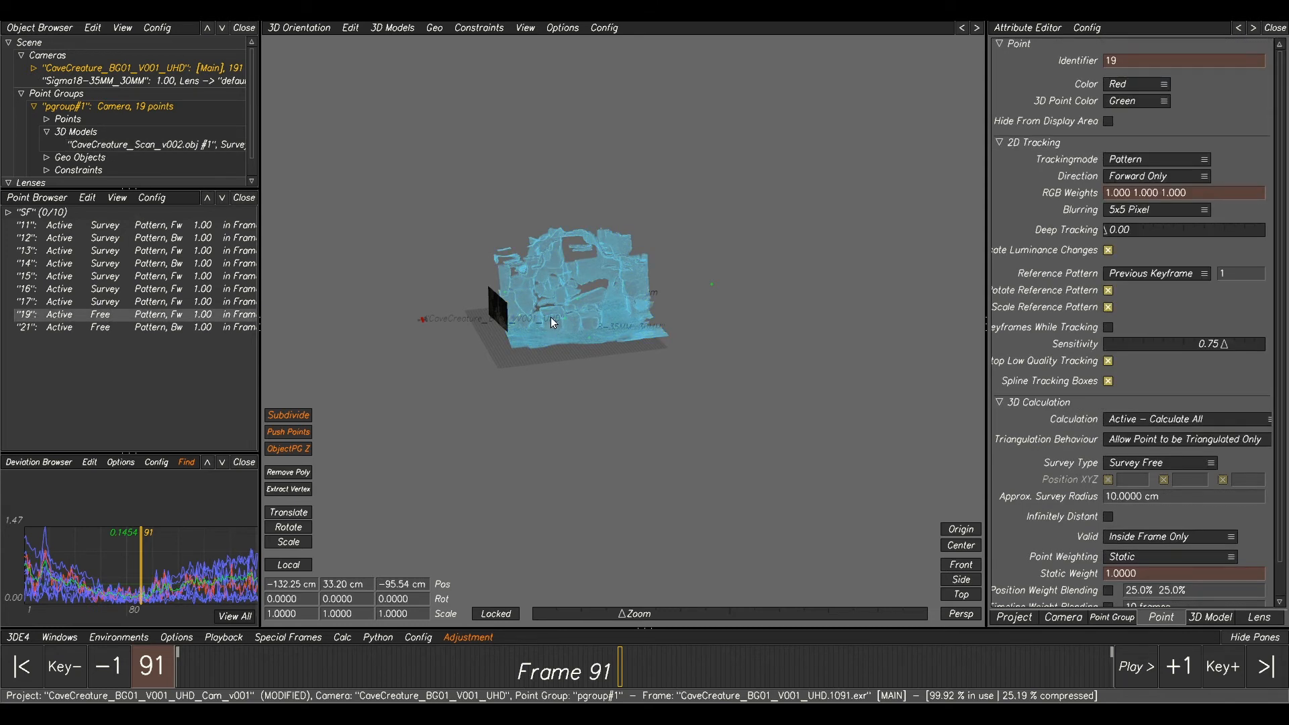
pyautogui.keyDown('alt'); pyautogui.moveTo(537, 309); pyautogui.dragTo(381, 348, button='right'); pyautogui.keyUp('alt')
pyautogui.keyDown('alt'); pyautogui.moveTo(500, 295); pyautogui.dragTo(642, 361); pyautogui.keyUp('alt')
pyautogui.scroll(-5, 642, 361)
pyautogui.scroll(8, 660, 329)
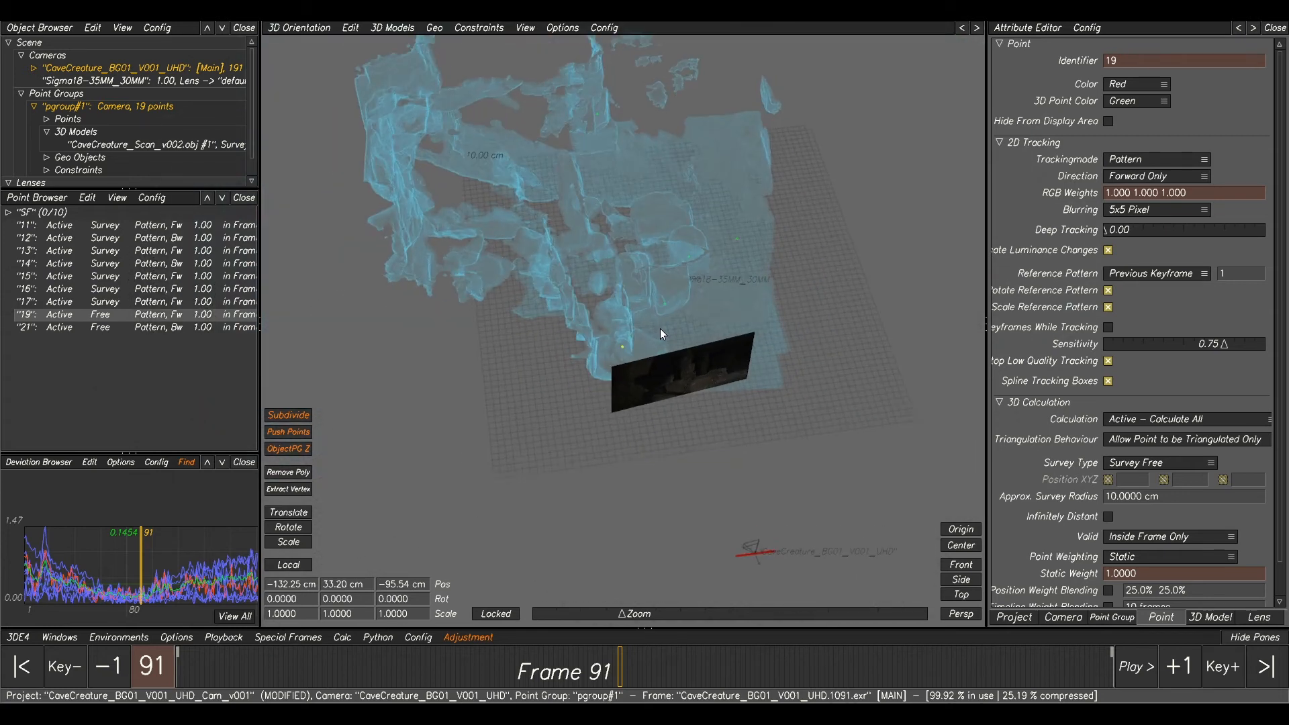
pyautogui.scroll(6, 629, 358)
pyautogui.keyDown('alt'); pyautogui.moveTo(584, 409); pyautogui.dragTo(552, 403); pyautogui.keyUp('alt')
pyautogui.scroll(3, 550, 403)
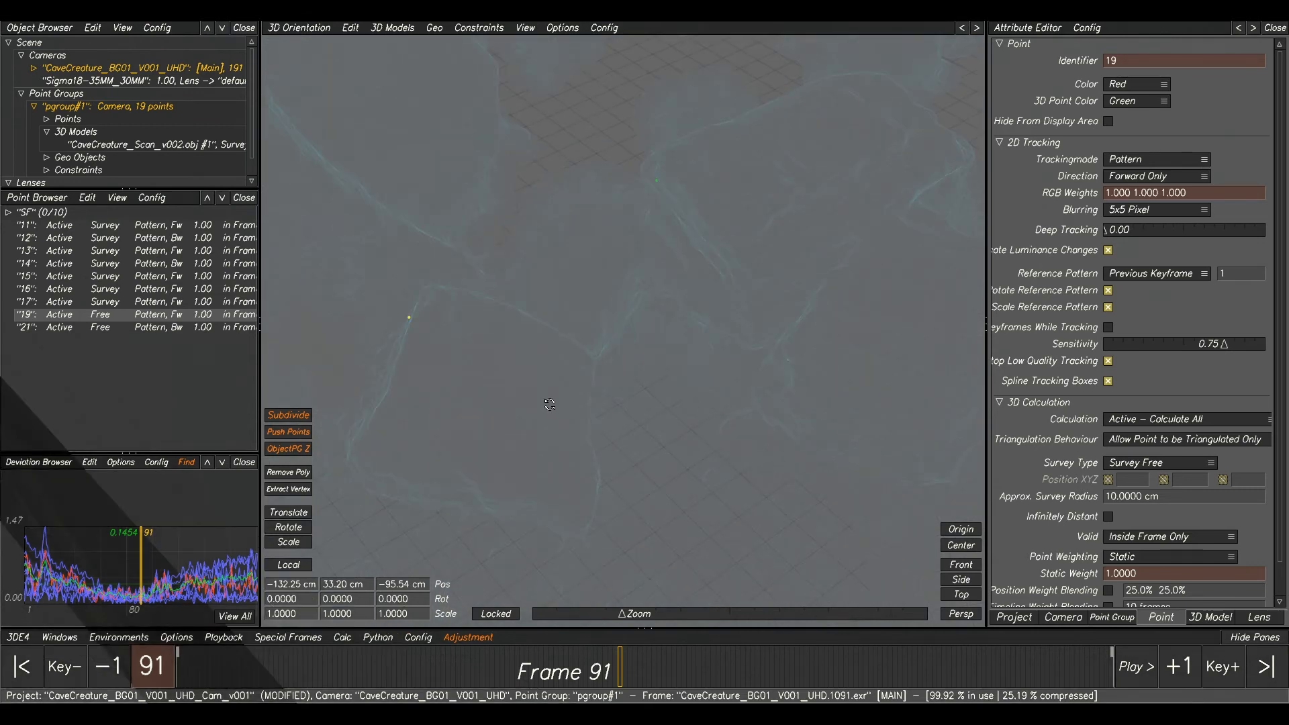
pyautogui.keyDown('alt'); pyautogui.moveTo(441, 334); pyautogui.dragTo(487, 345); pyautogui.keyUp('alt')
pyautogui.press('F2')
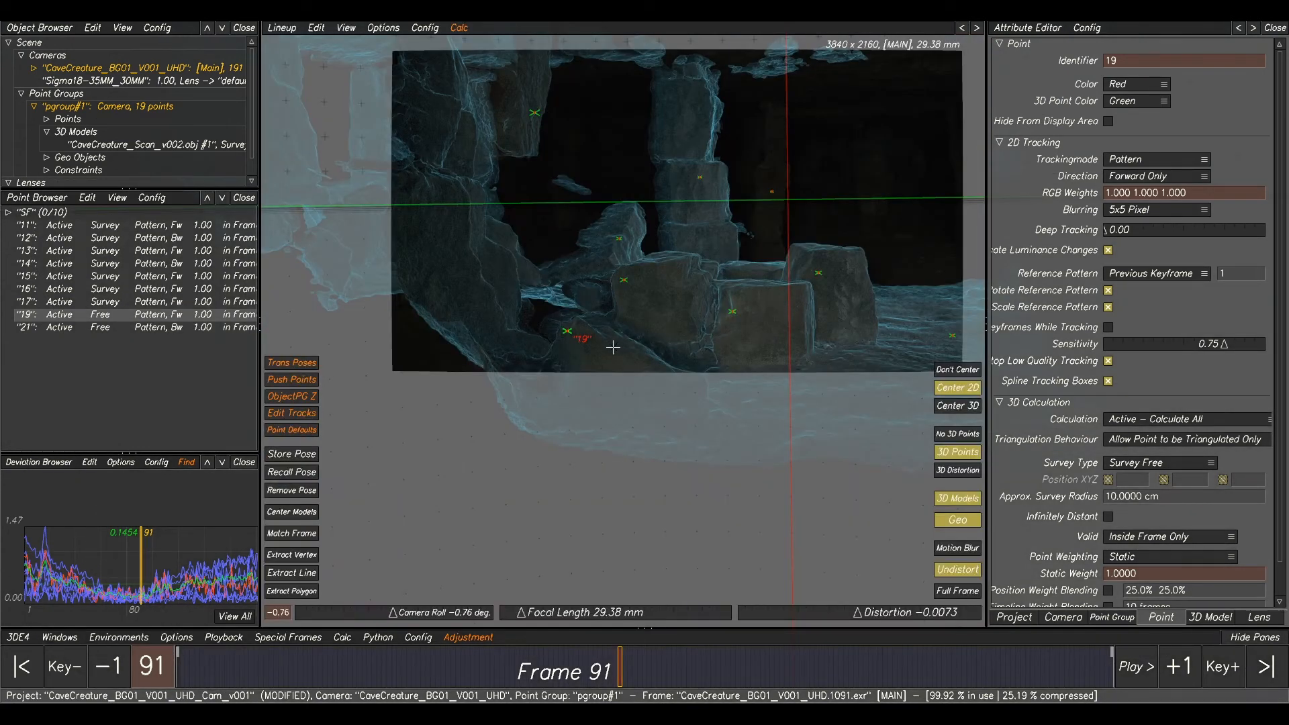
# Examine in the Lineup view how point 19, the neighbouring points and the scan wireframe align with the rocks.
pyautogui.scroll(6, 577, 343)
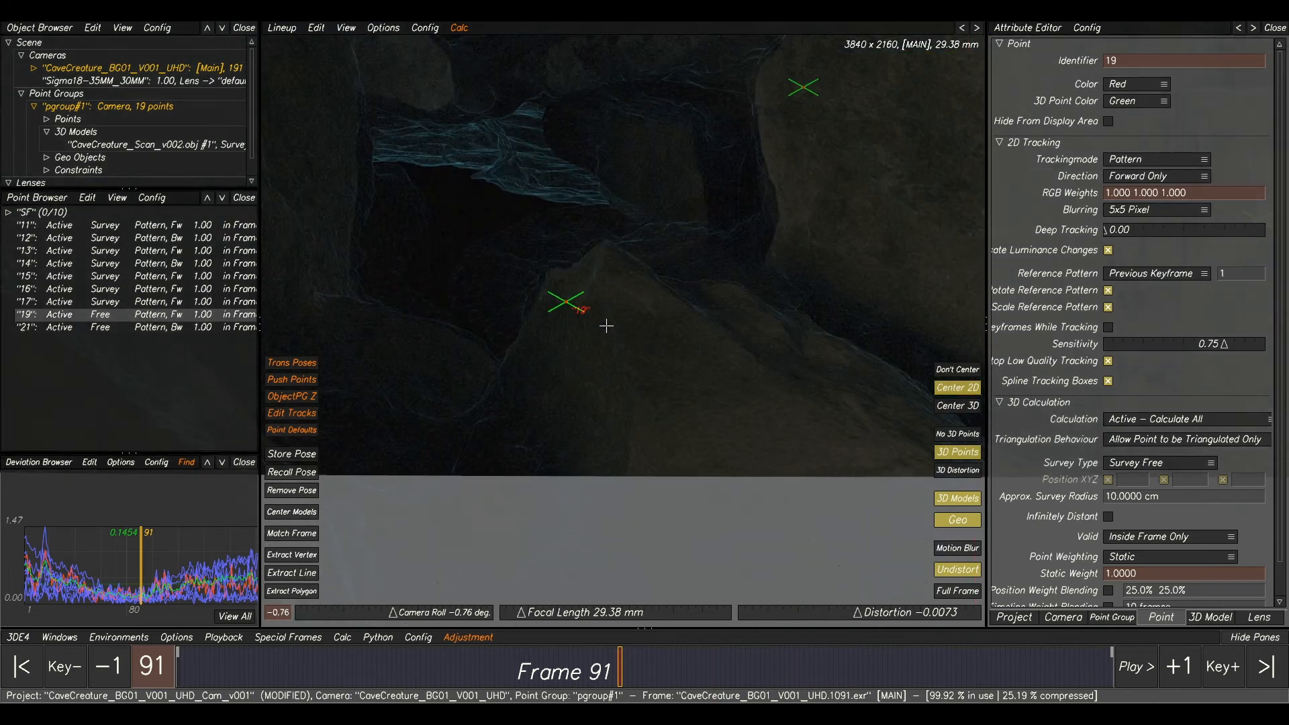
pyautogui.scroll(-1, 632, 324)
pyautogui.moveTo(731, 306); pyautogui.dragTo(672, 305, button='middle')
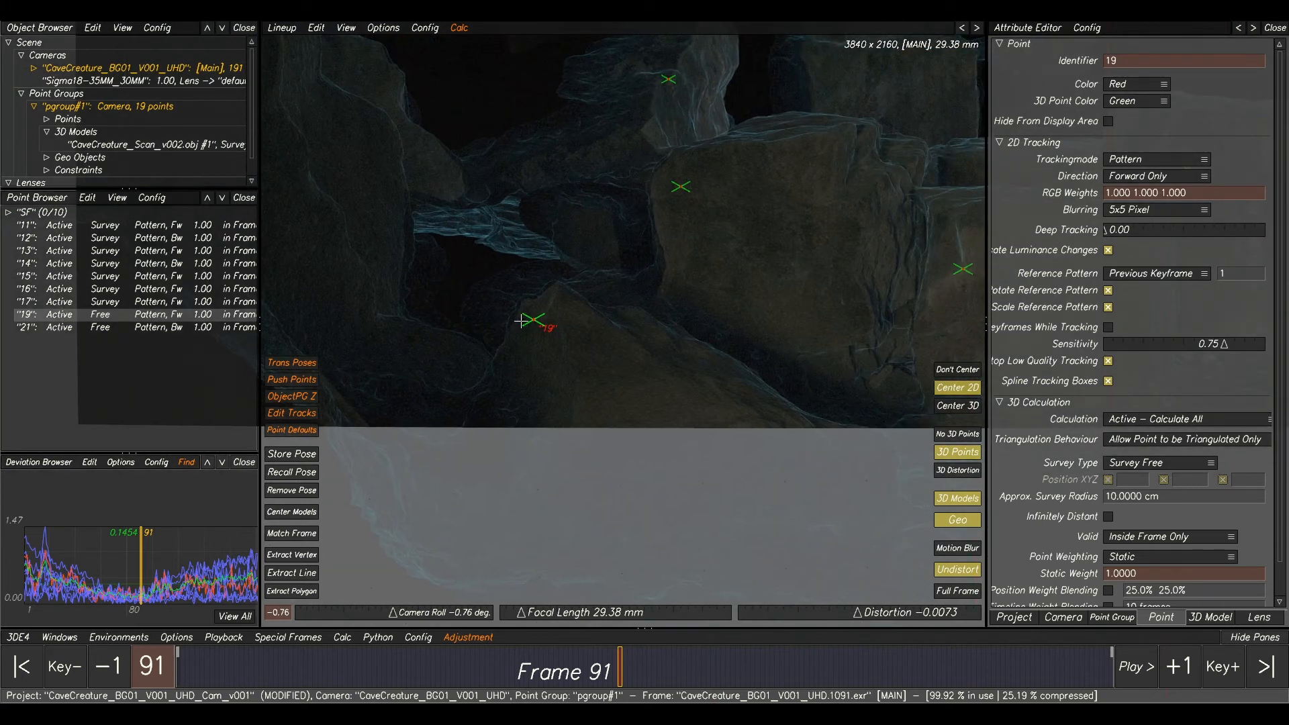
pyautogui.moveTo(824, 242); pyautogui.dragTo(714, 313, button='middle')
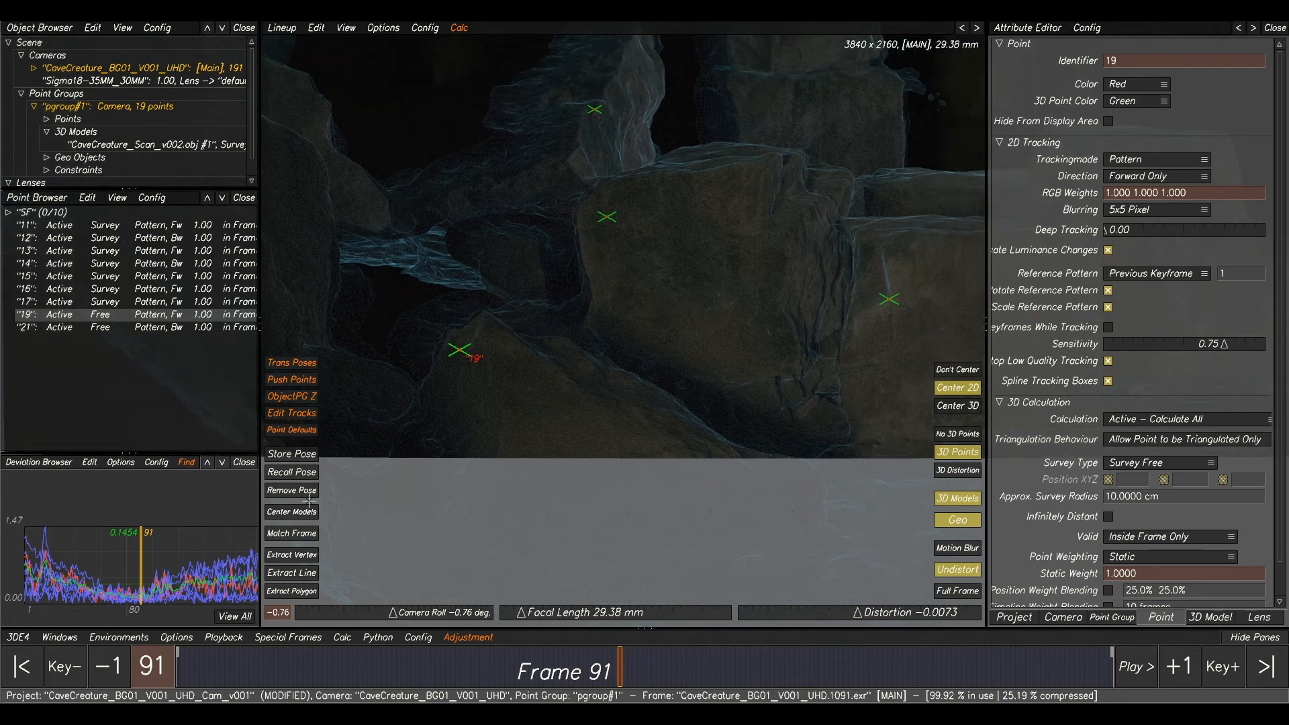
pyautogui.click(293, 474)
pyautogui.moveTo(726, 320); pyautogui.dragTo(751, 334, button='middle')
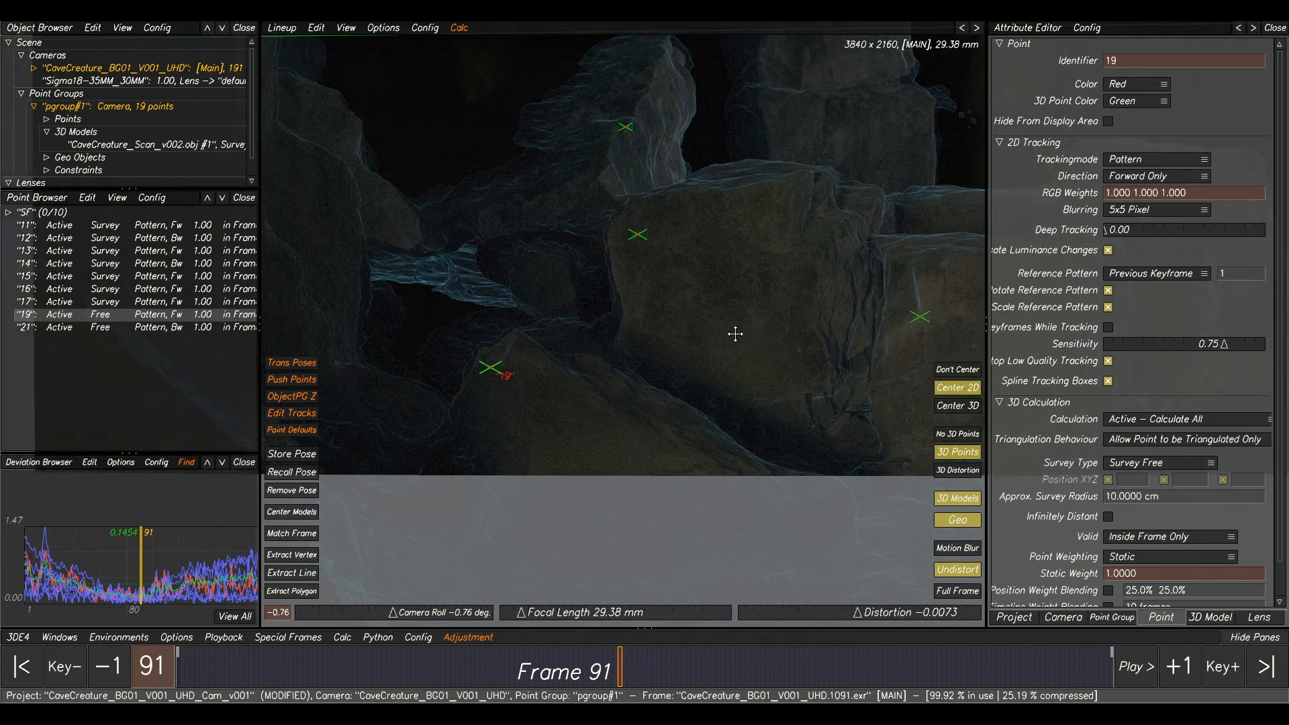
pyautogui.moveTo(543, 353); pyautogui.dragTo(711, 365, button='middle')
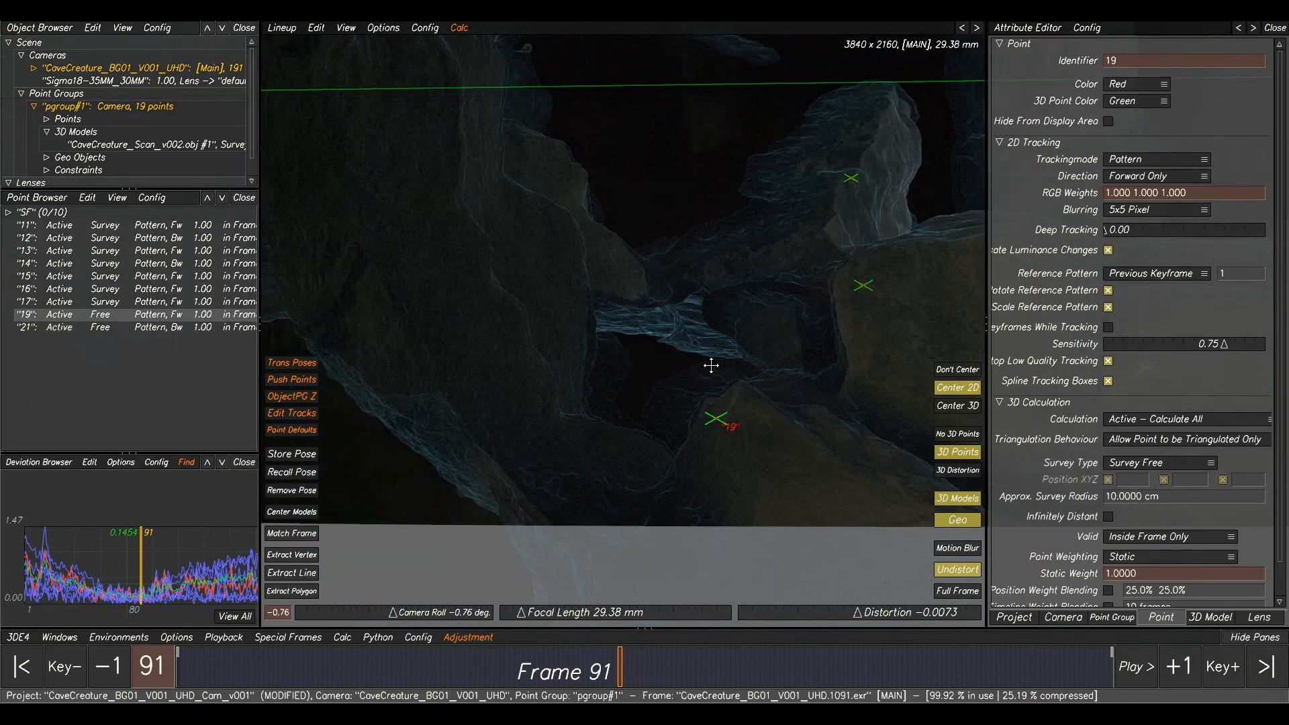
pyautogui.moveTo(628, 362); pyautogui.dragTo(628, 312, button='right')
pyautogui.moveTo(627, 311); pyautogui.dragTo(433, 292, button='middle')
pyautogui.moveTo(866, 261); pyautogui.dragTo(788, 353, button='middle')
pyautogui.moveTo(744, 296); pyautogui.dragTo(864, 374, button='right')
pyautogui.moveTo(903, 383); pyautogui.dragTo(837, 333, button='middle')
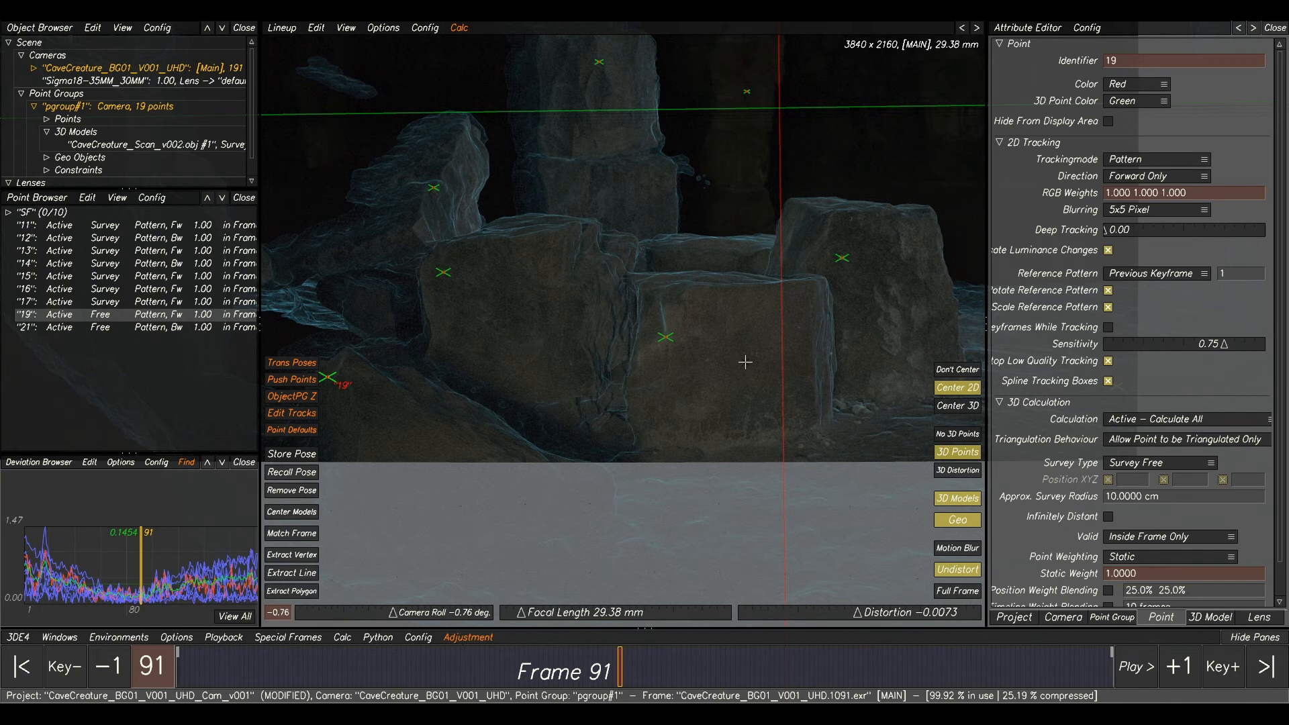
pyautogui.moveTo(608, 370); pyautogui.dragTo(791, 337, button='middle')
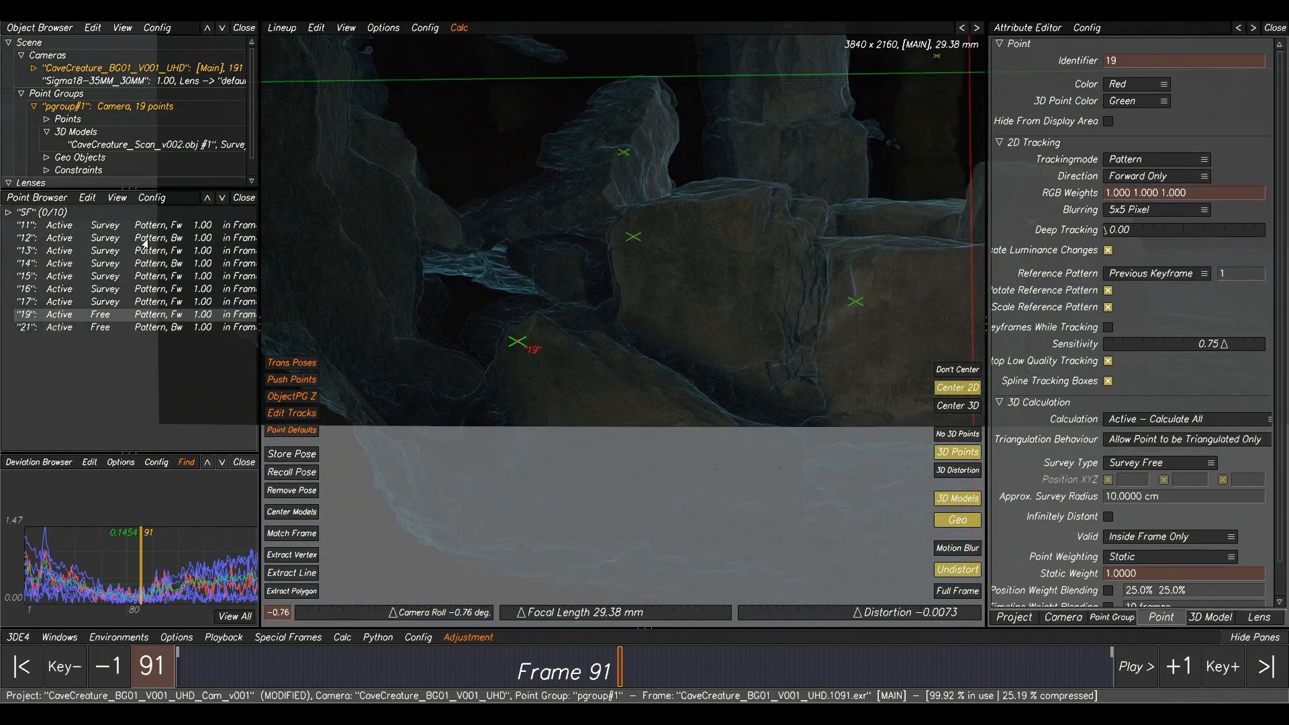
# Select the point with the highest deviation peak near the start and inspect its 2D track, scrubbing to frames 110 and 36.
pyautogui.click(44, 529)
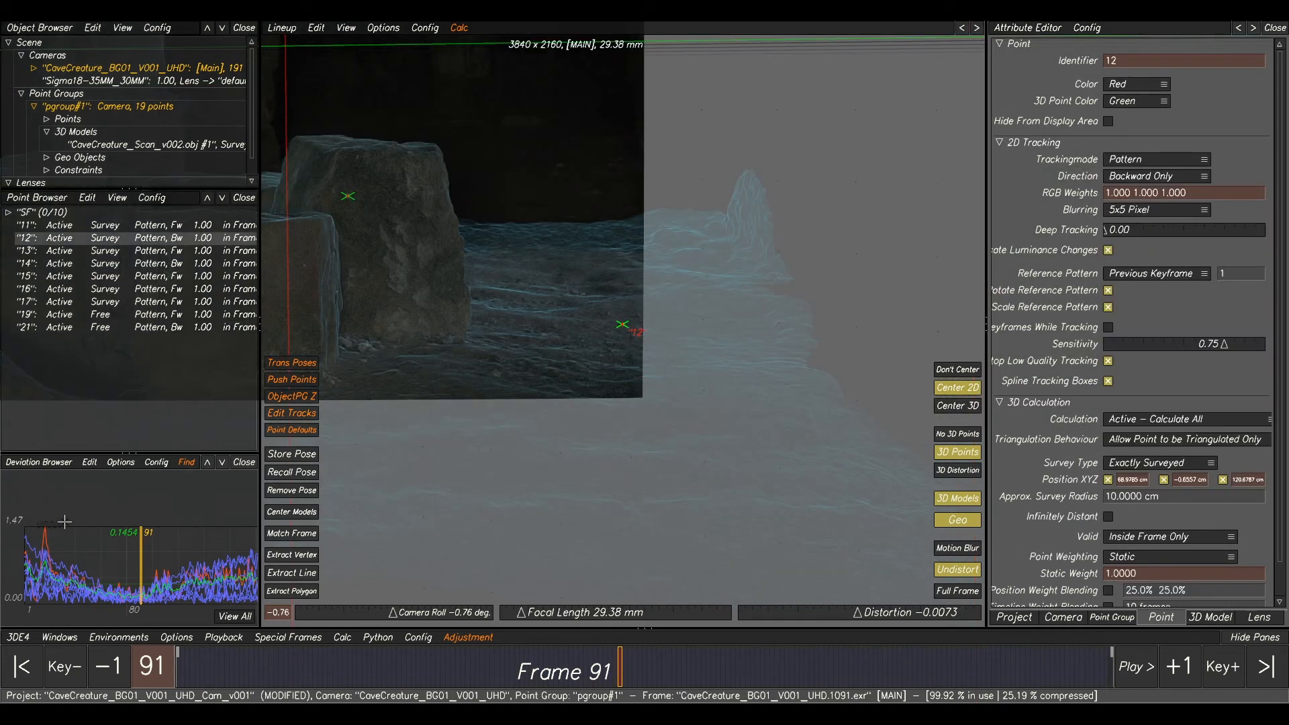
pyautogui.scroll(4, 587, 538)
pyautogui.press('F2')
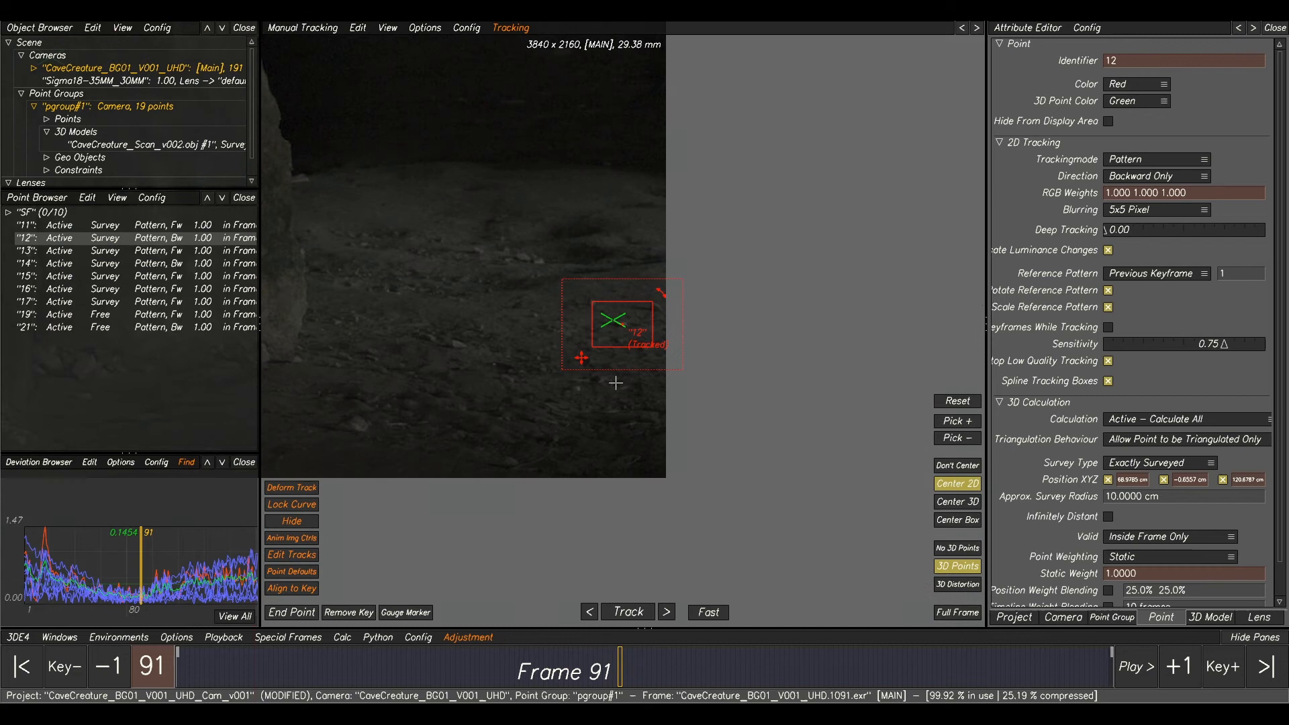
pyautogui.scroll(3, 638, 497)
pyautogui.moveTo(633, 359); pyautogui.dragTo(686, 512, button='middle')
pyautogui.moveTo(606, 669); pyautogui.dragTo(713, 668)
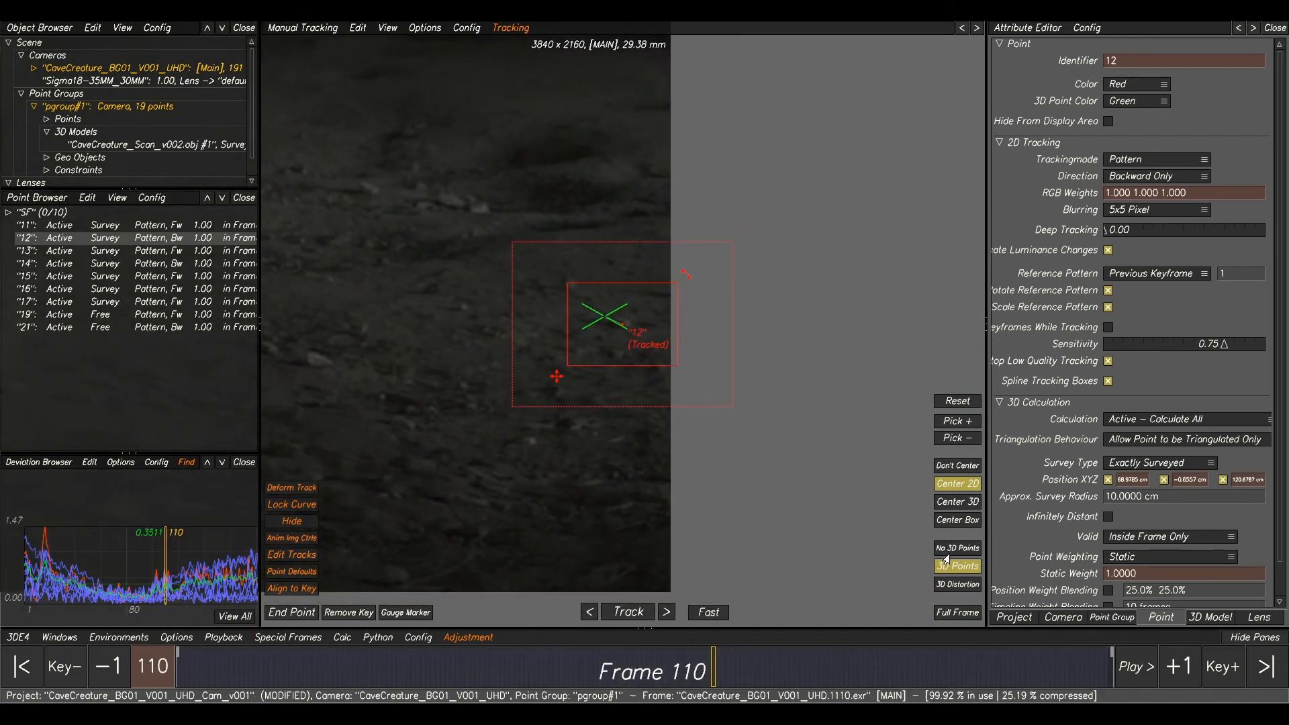
pyautogui.press('F3')
pyautogui.moveTo(676, 656)
pyautogui.mouseDown()
pyautogui.moveTo(679, 666)
pyautogui.moveTo(275, 668)
pyautogui.mouseUp()
pyautogui.moveTo(145, 603)
pyautogui.mouseDown()
pyautogui.moveTo(461, 658)
pyautogui.moveTo(348, 655)
pyautogui.mouseUp()
pyautogui.press('F2')
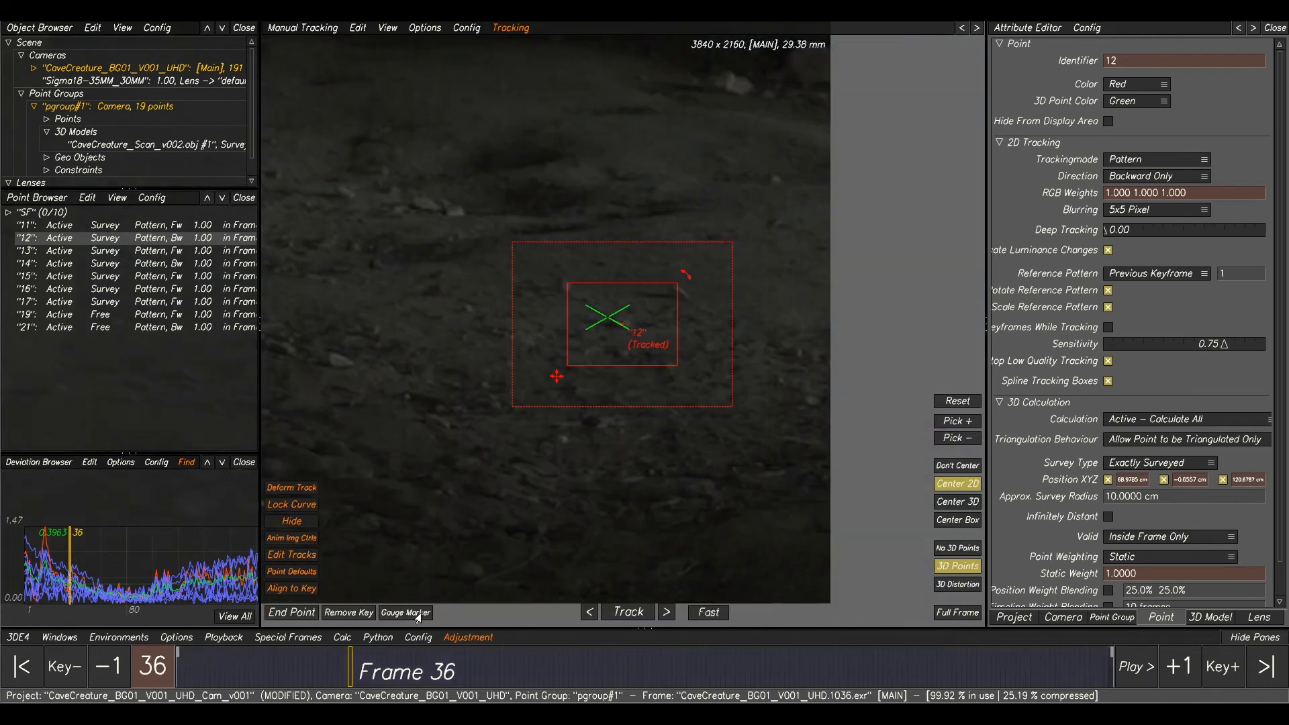
# Hide the 3D points in the tracking view and check point 12's 2D track back to frame 14.
pyautogui.click(950, 549)
pyautogui.moveTo(360, 650)
pyautogui.mouseDown()
pyautogui.moveTo(194, 668)
pyautogui.moveTo(312, 674)
pyautogui.moveTo(161, 674)
pyautogui.moveTo(260, 676)
pyautogui.moveTo(198, 673)
pyautogui.moveTo(241, 670)
pyautogui.mouseUp()
pyautogui.scroll(-5, 481, 334)
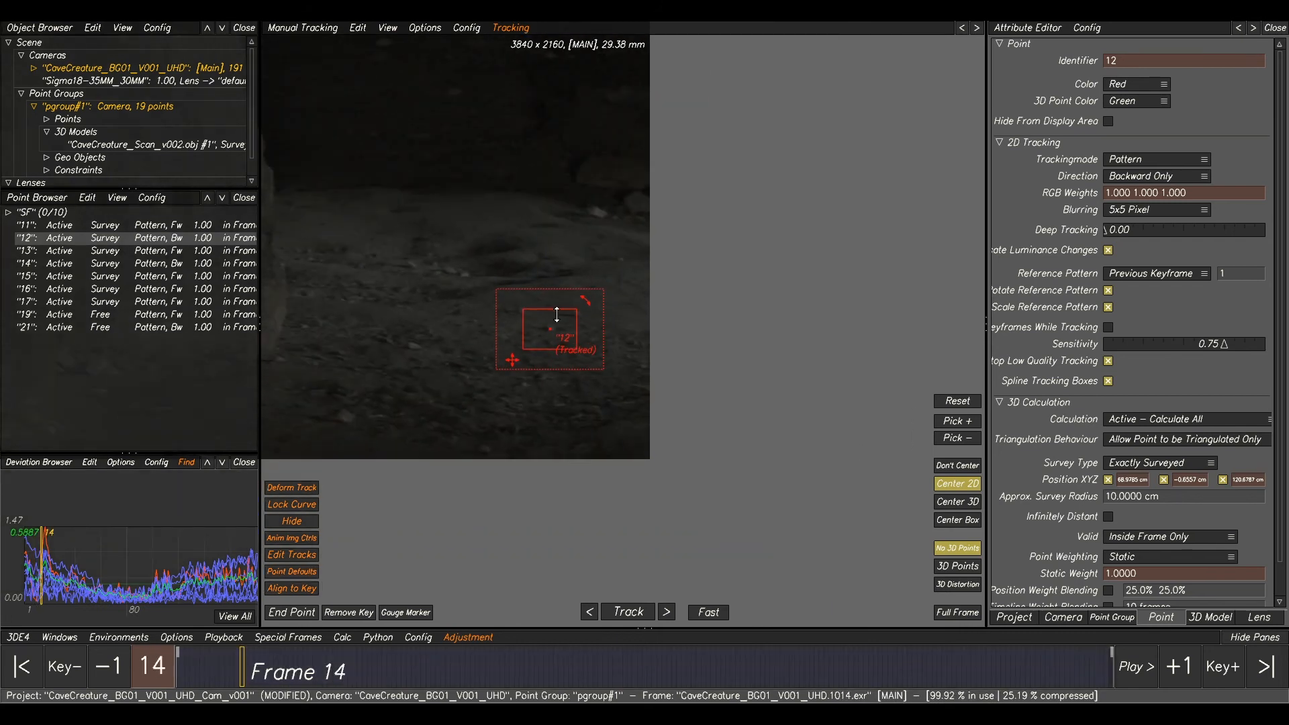
pyautogui.moveTo(556, 315); pyautogui.dragTo(854, 321, button='middle')
pyautogui.press('F2')
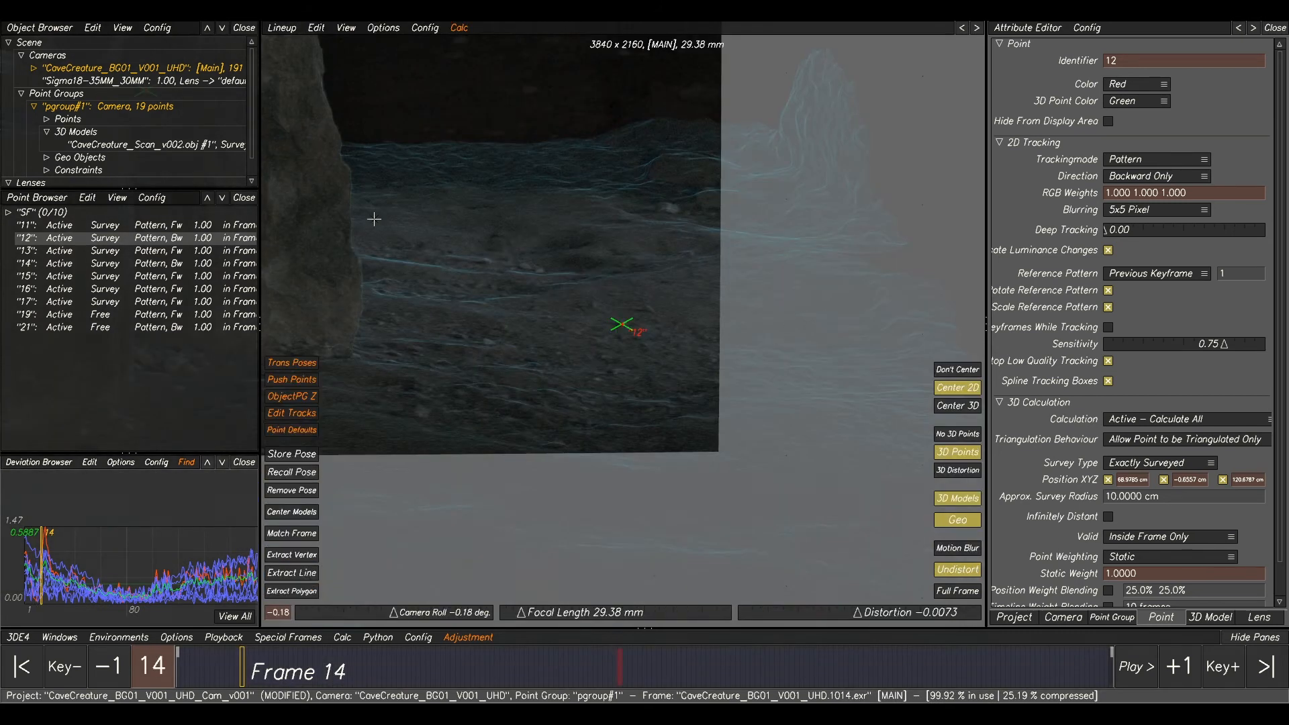
# Set point 12 to Approximately Surveyed, recalculate the camera and use the new result.
pyautogui.rightClick(110, 247)
pyautogui.click(142, 307)
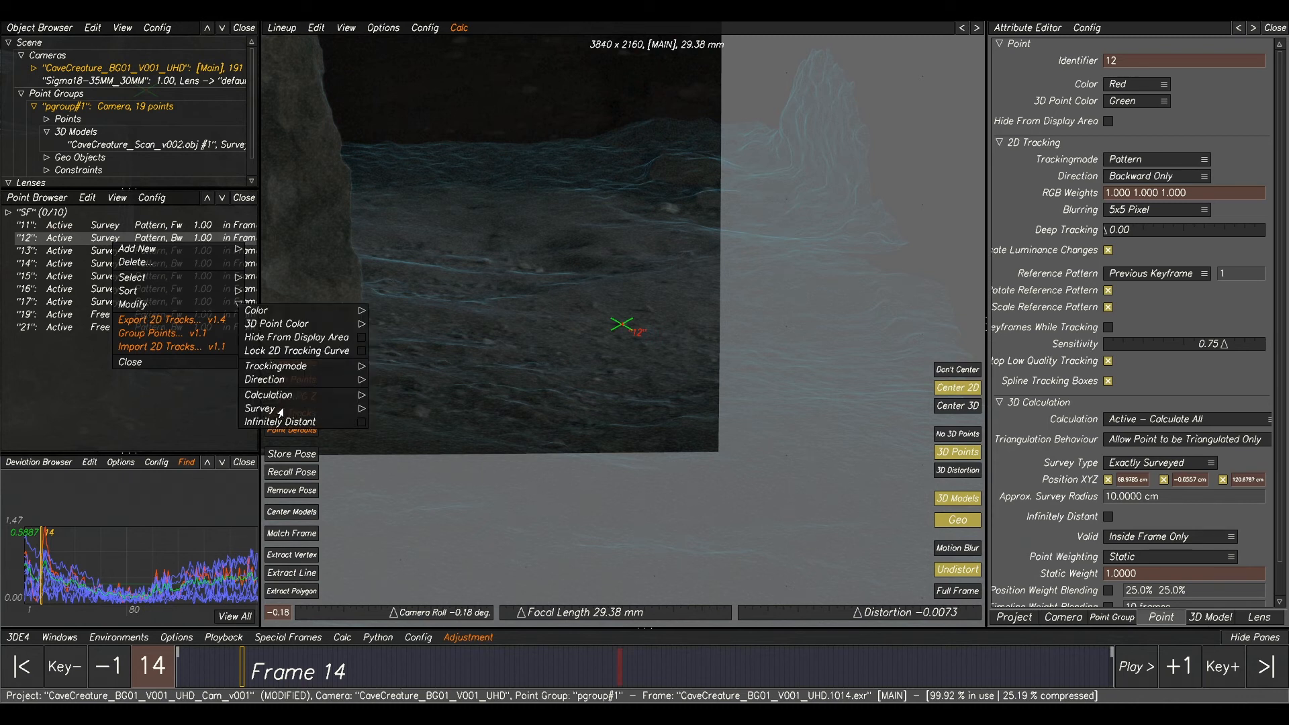
pyautogui.click(281, 410)
pyautogui.click(423, 427)
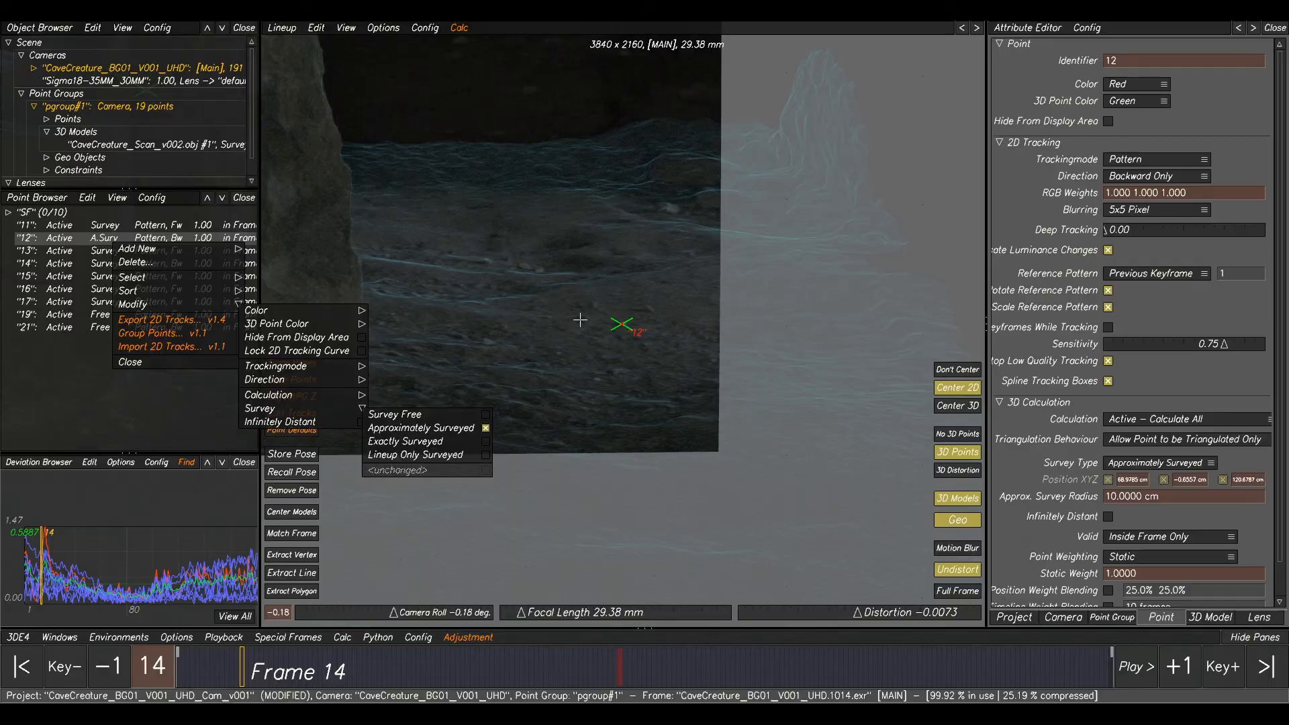
pyautogui.hotkey('alt', 'c')
pyautogui.click(826, 587)
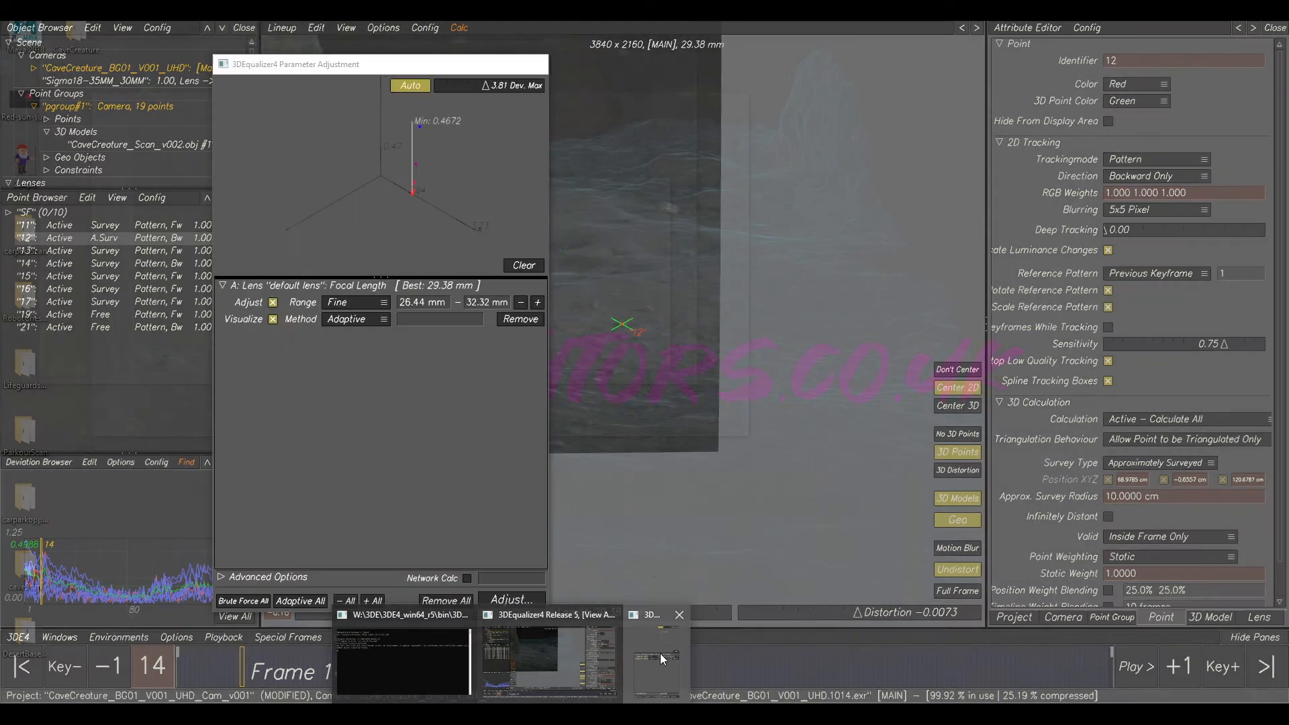
# Clear the previous Parameter Adjustment results, rerun the focal length adjustment and transfer the best parameters to the project.
pyautogui.click(660, 654)
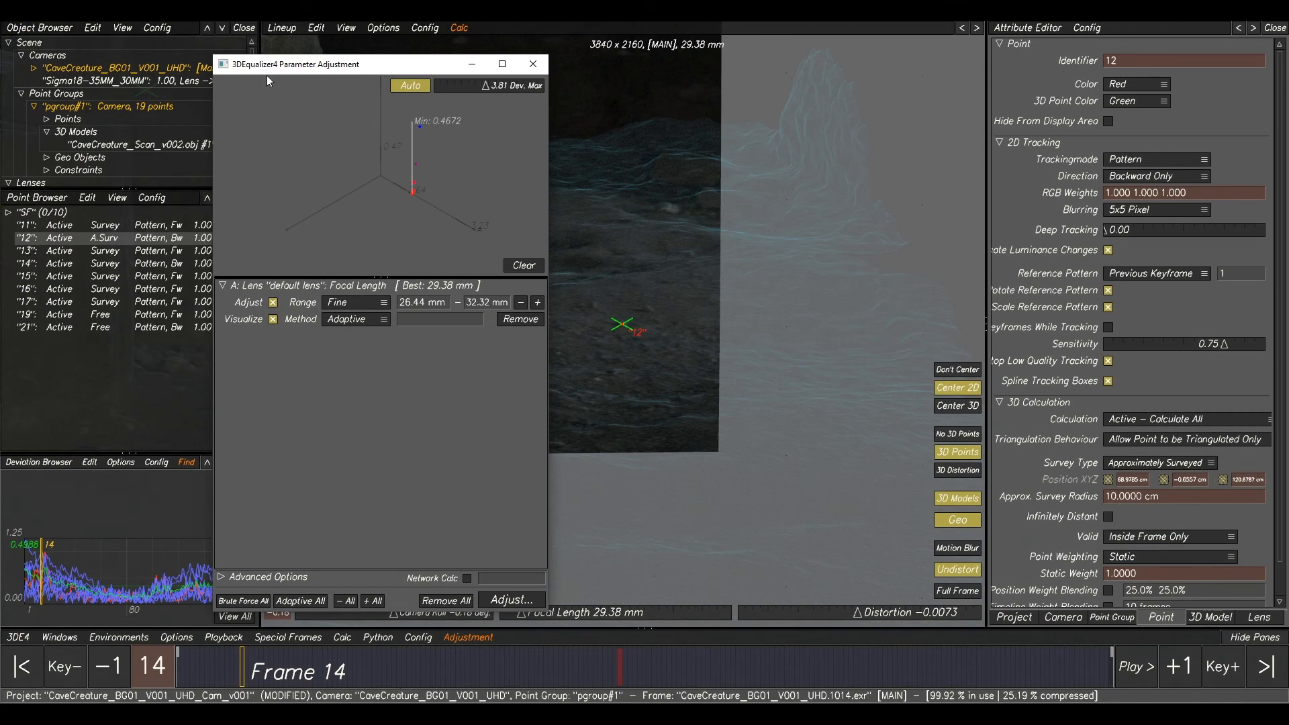
pyautogui.click(530, 270)
pyautogui.click(509, 600)
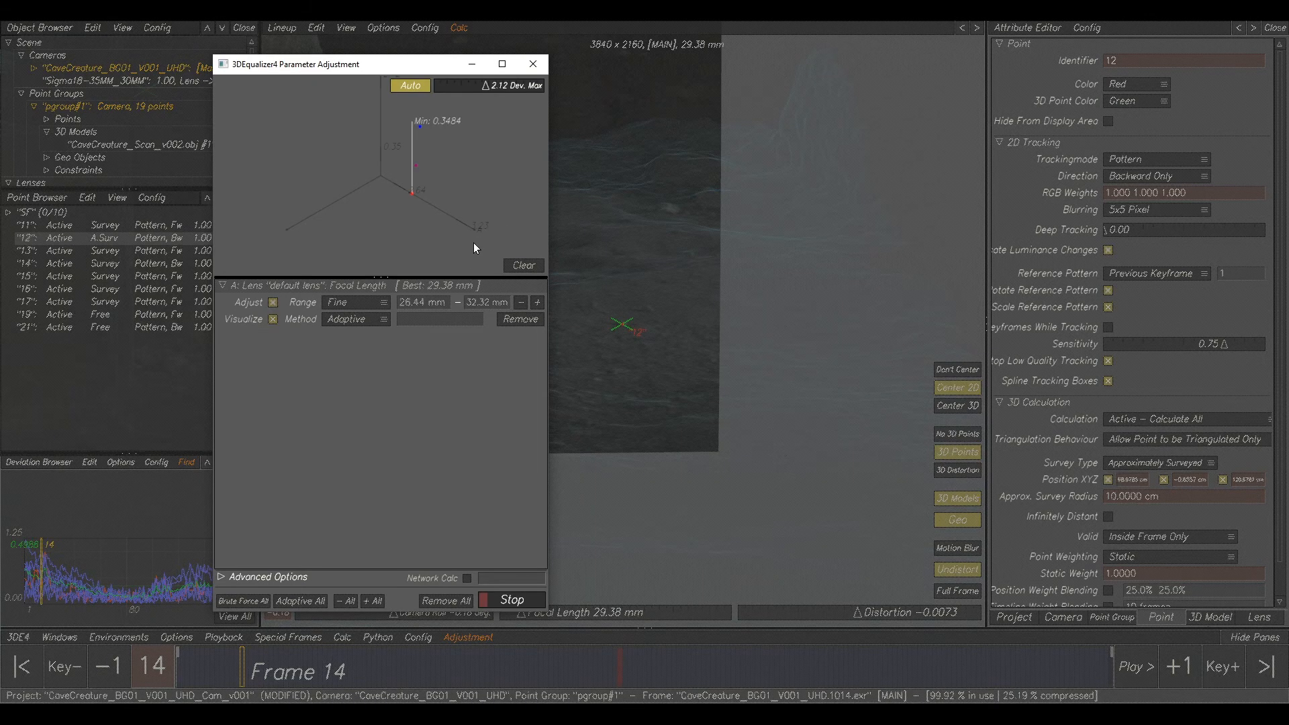
pyautogui.click(496, 363)
pyautogui.moveTo(635, 273); pyautogui.dragTo(637, 273, button='middle')
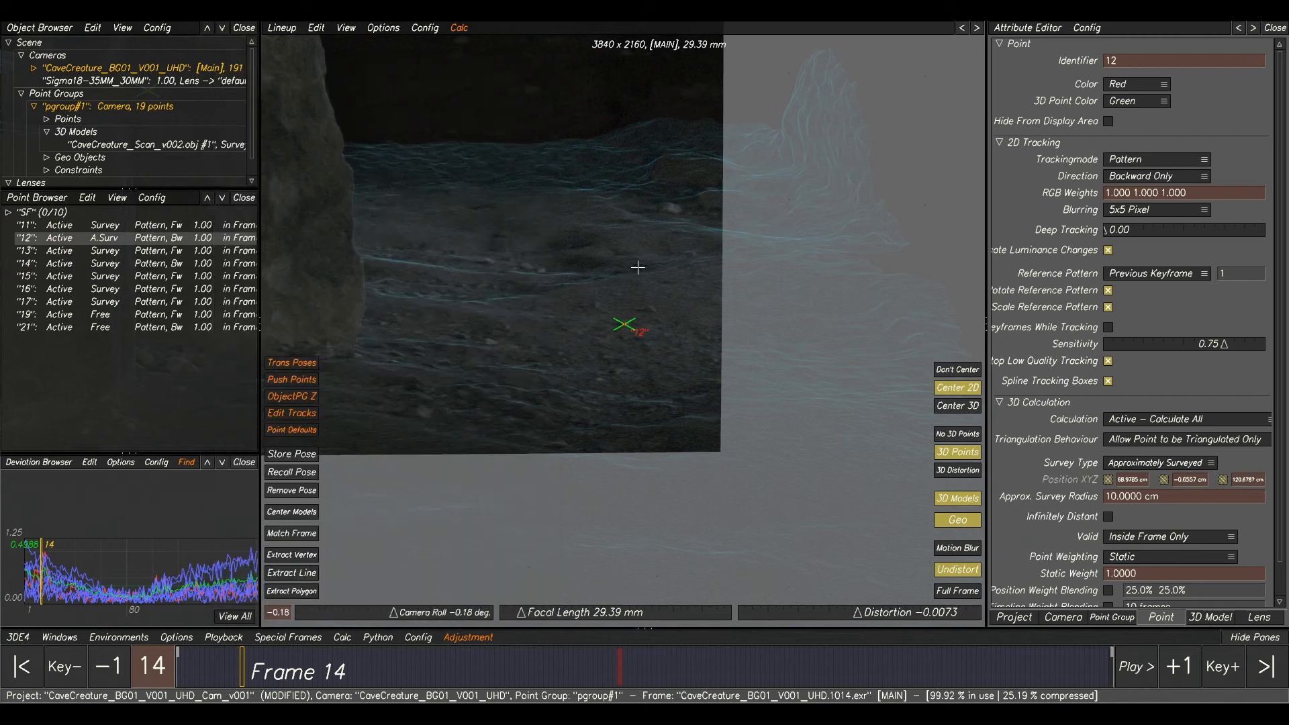
# Recalculate with the adjusted focal length, use the result, and check the deviation curves over the whole shot.
pyautogui.hotkey('alt', 'c')
pyautogui.click(828, 589)
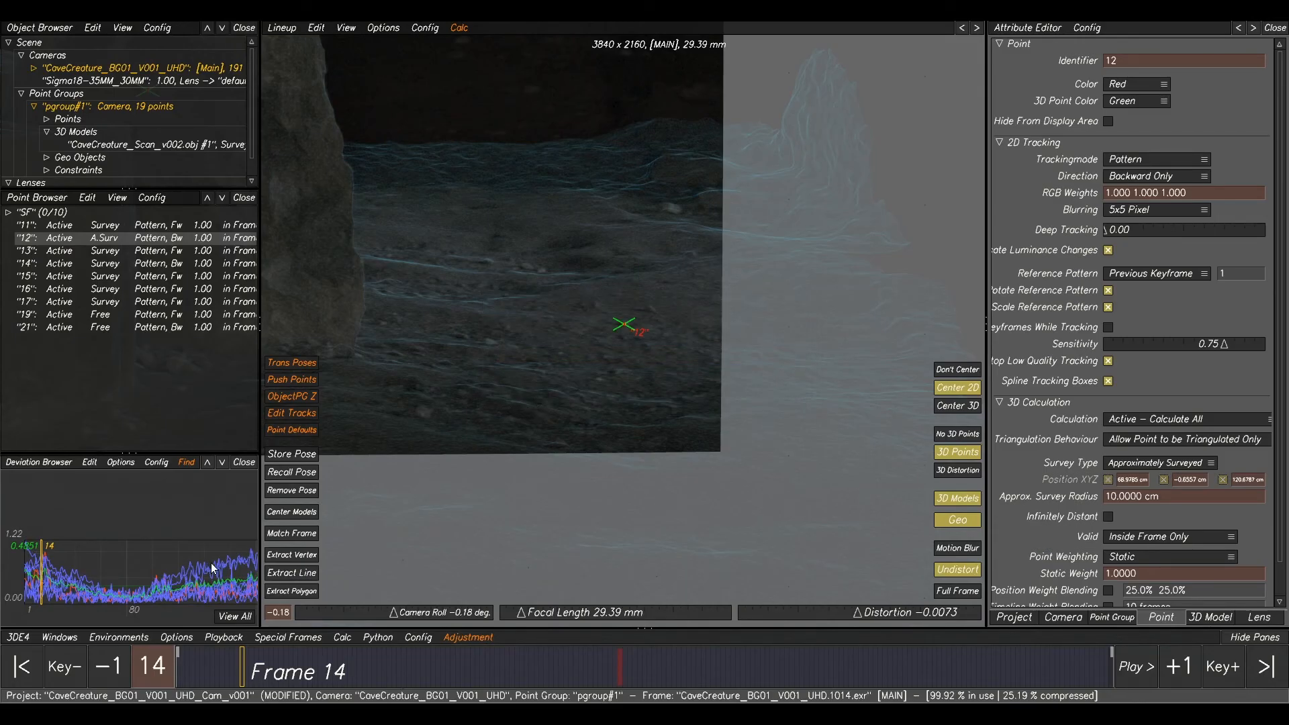
pyautogui.moveTo(185, 557); pyautogui.dragTo(145, 549, button='middle')
pyautogui.moveTo(148, 566); pyautogui.dragTo(141, 562, button='right')
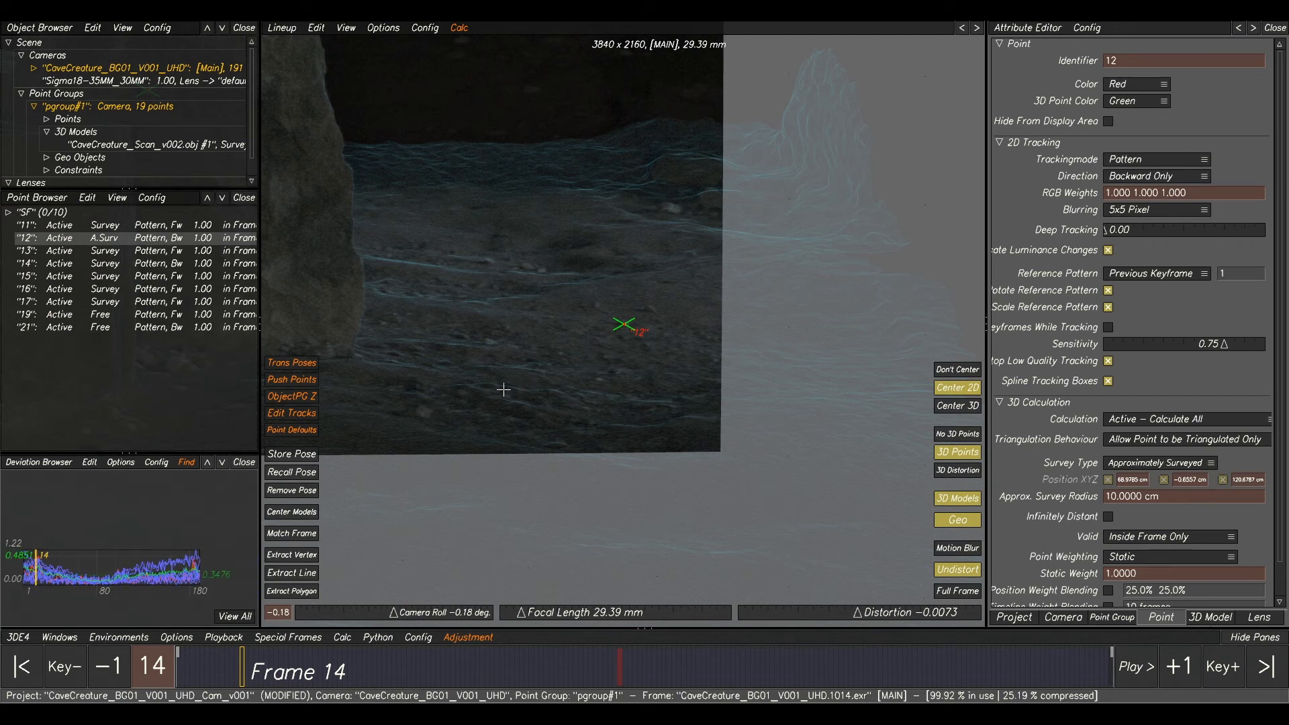
# Show the full frame with no point selected, play the shot to check the scan's lock, and go to frame 91.
pyautogui.moveTo(527, 369); pyautogui.dragTo(663, 390, button='middle')
pyautogui.click(958, 591)
pyautogui.click(590, 287)
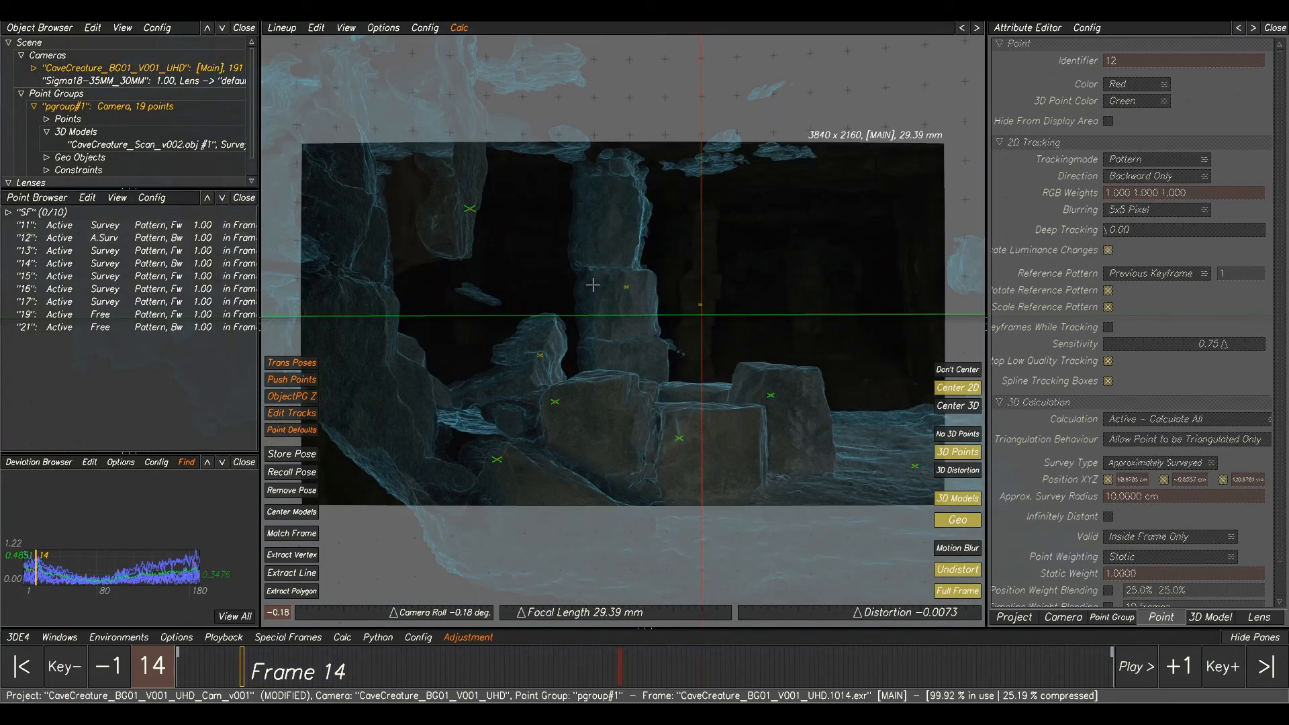
pyautogui.press('space')
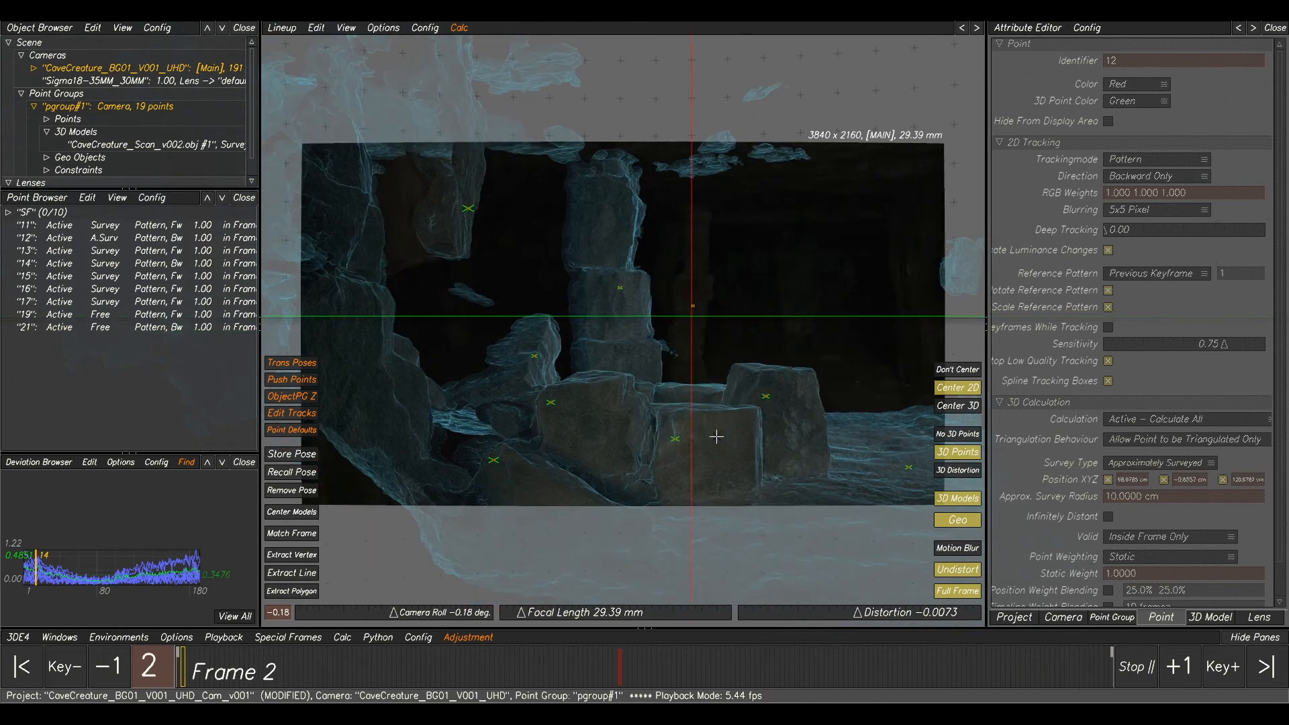
pyautogui.moveTo(304, 675); pyautogui.dragTo(619, 668)
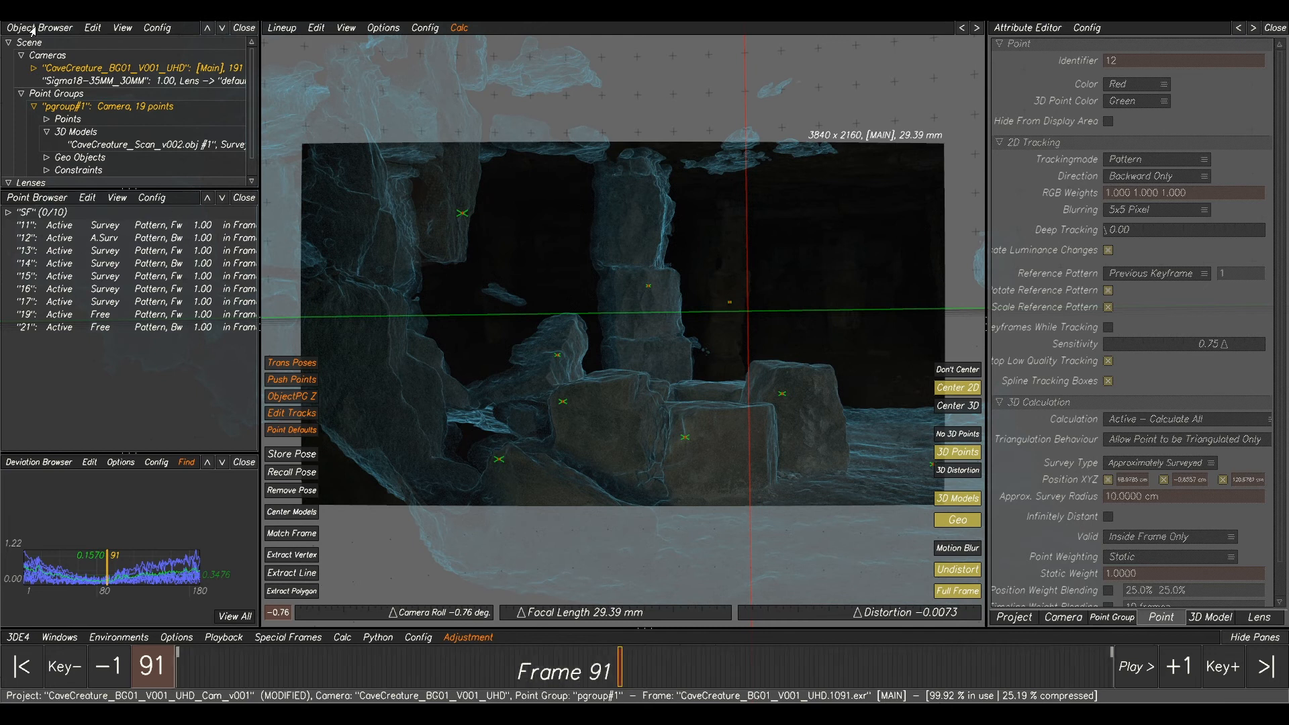
# Select the cave scan model and save the project over CaveCreature_BG01_V001_UHD_Cam_v001.3de in the MM007 tut folder.
pyautogui.click(142, 151)
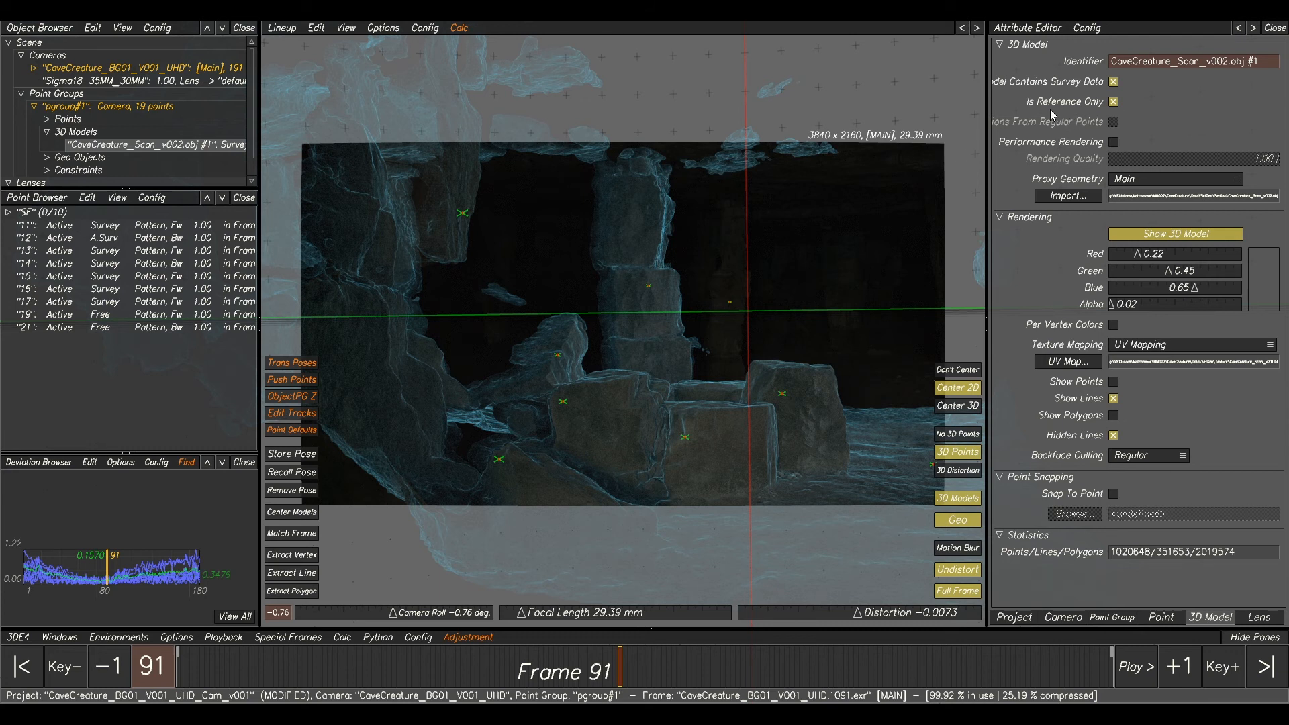
pyautogui.click(17, 638)
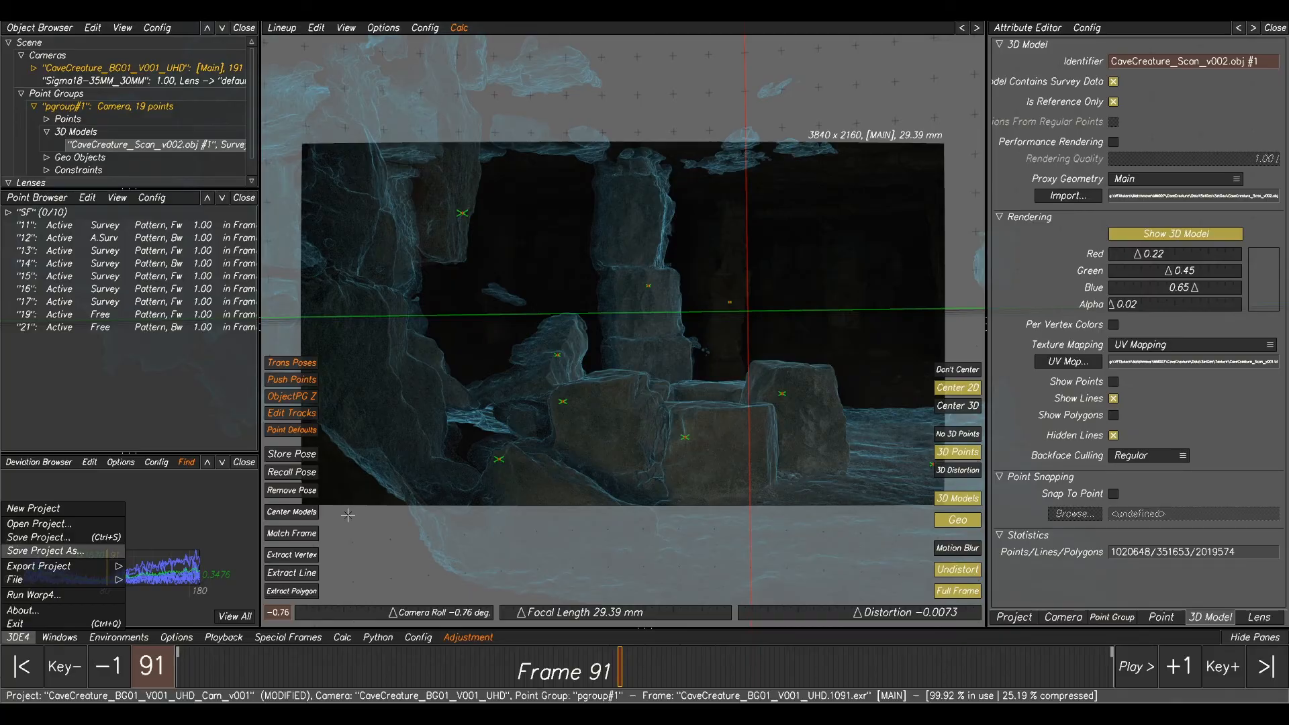
pyautogui.click(41, 551)
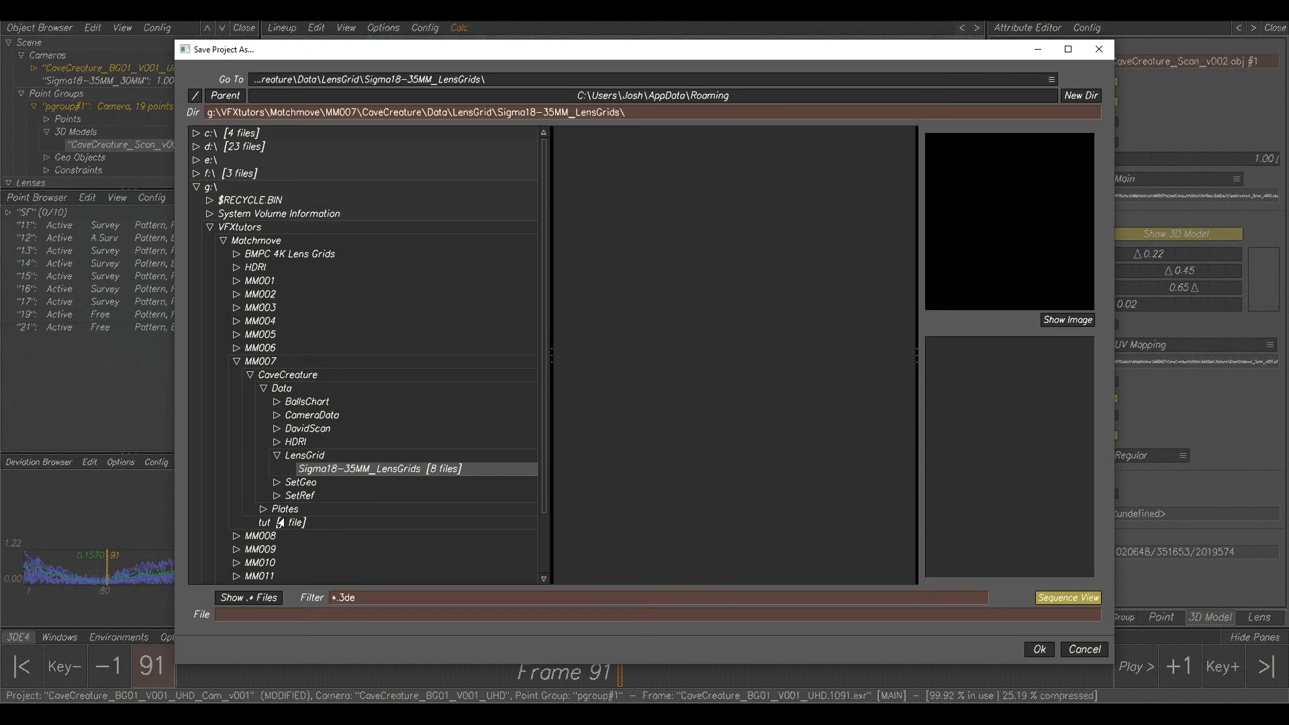
pyautogui.click(281, 523)
pyautogui.click(700, 134)
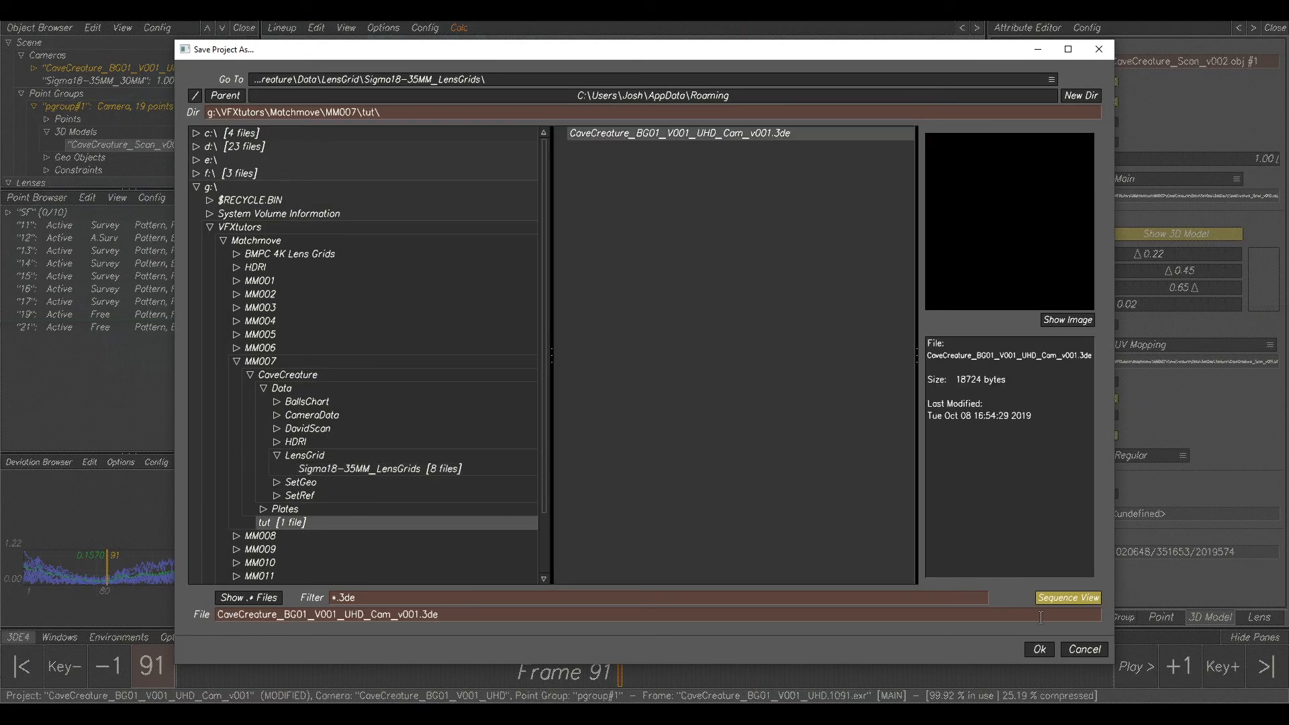
pyautogui.click(1039, 649)
pyautogui.click(793, 378)
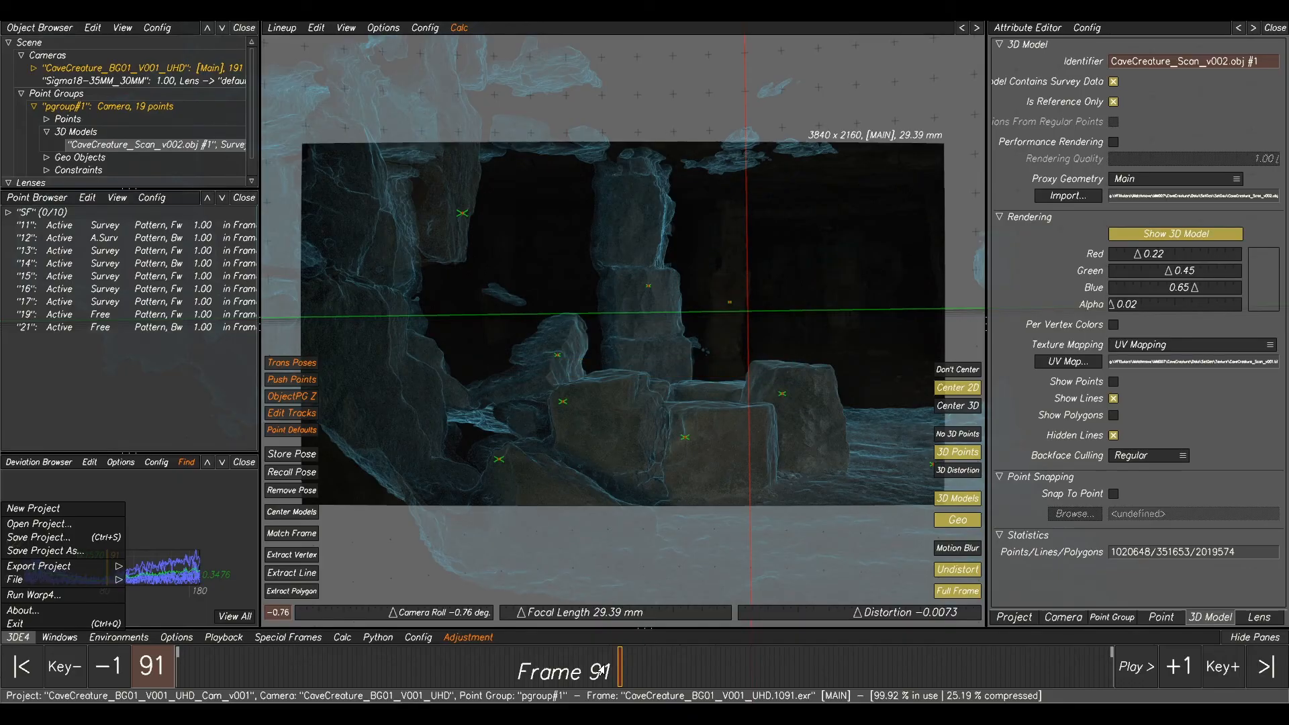
# Scrub to frame 116 and back to 91, and start a Maya MEL-script export with start frame 1001.
pyautogui.moveTo(599, 669); pyautogui.dragTo(731, 654)
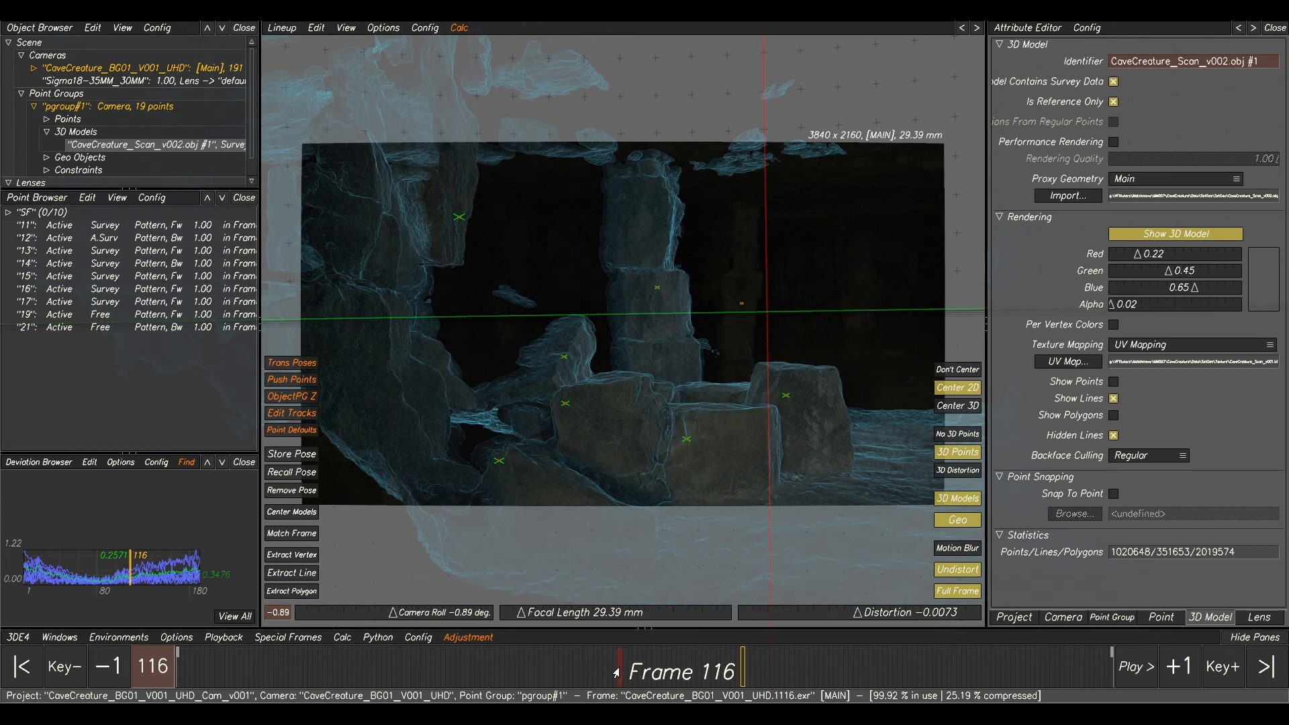
pyautogui.click(616, 673)
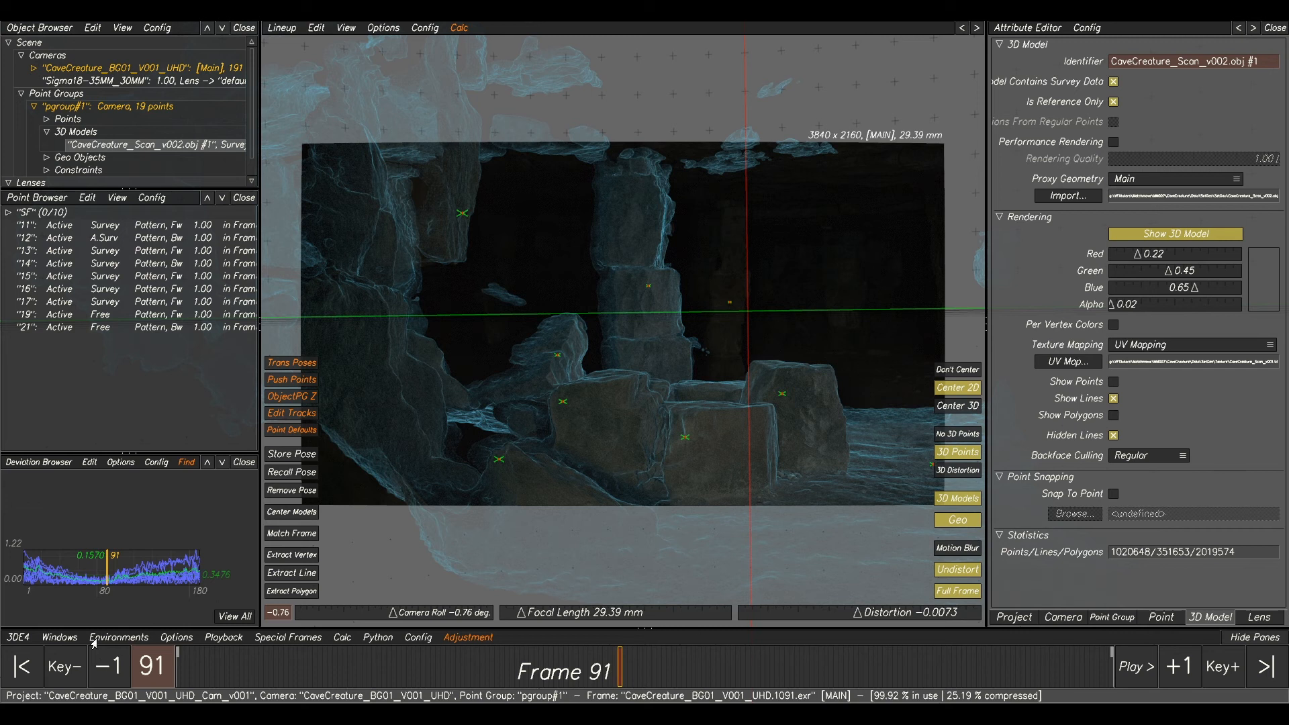
pyautogui.click(14, 638)
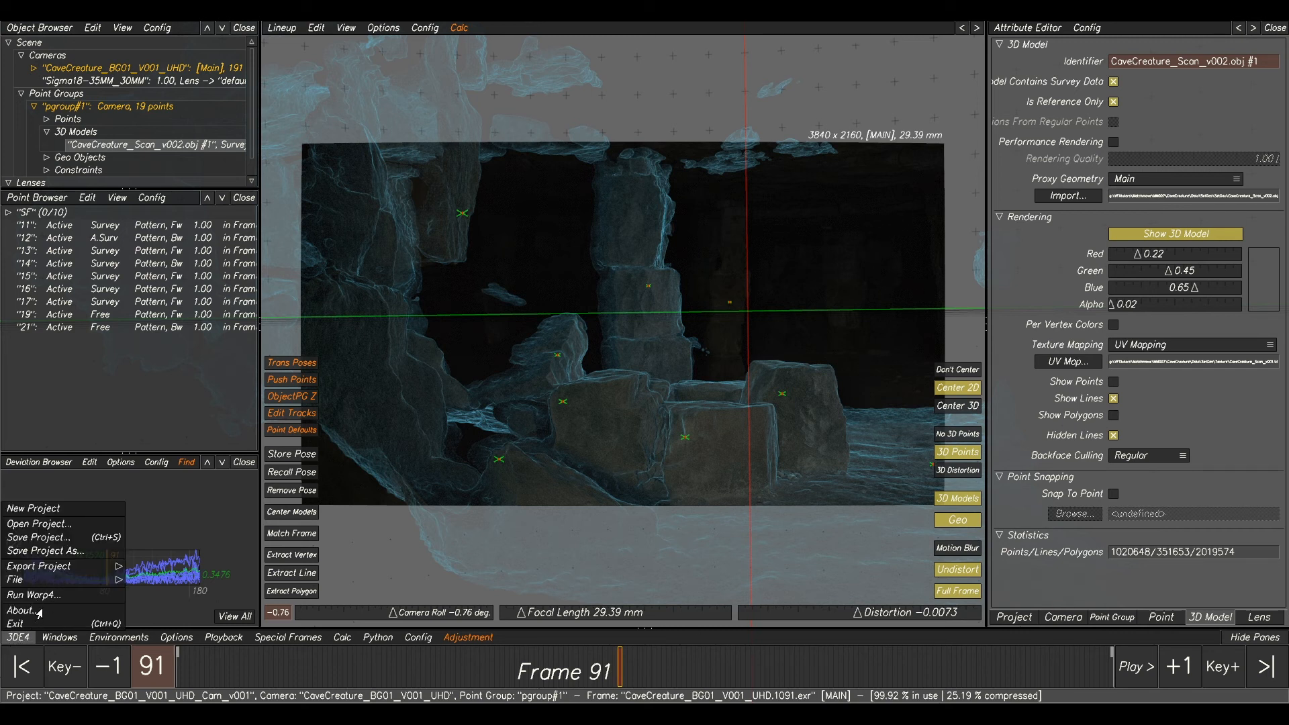
pyautogui.moveTo(67, 570)
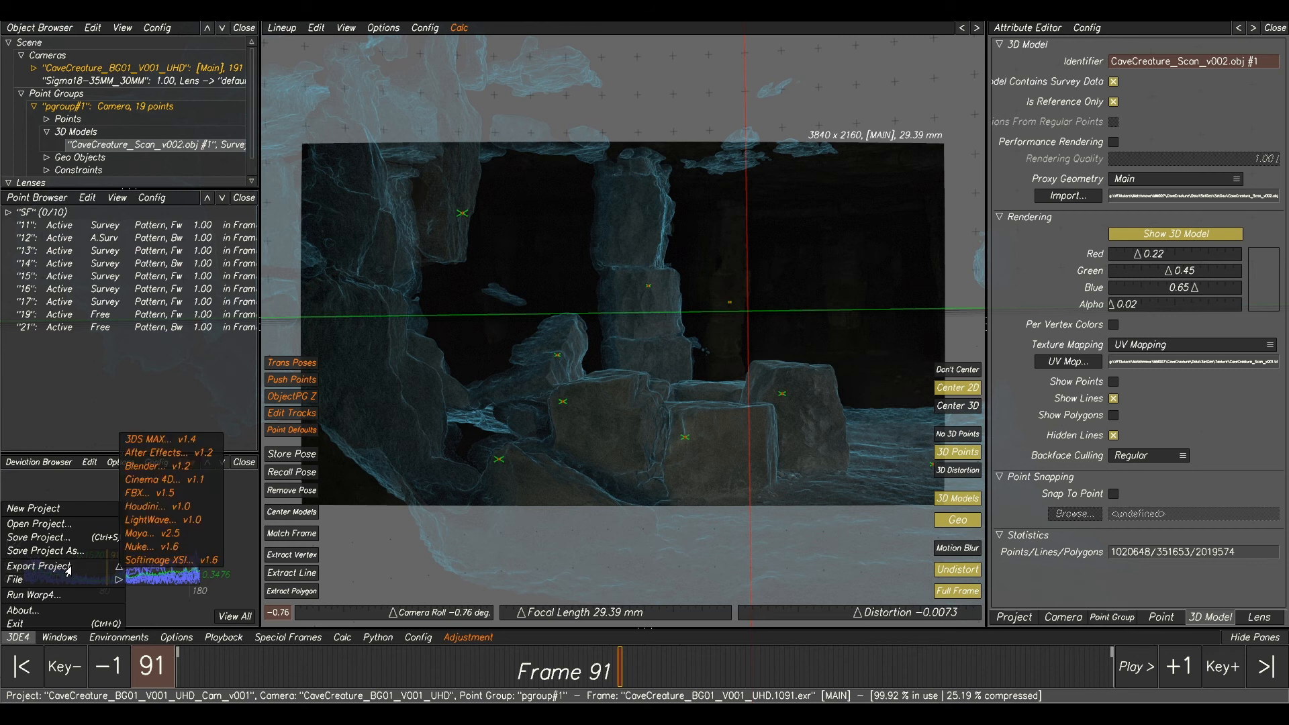
pyautogui.click(141, 533)
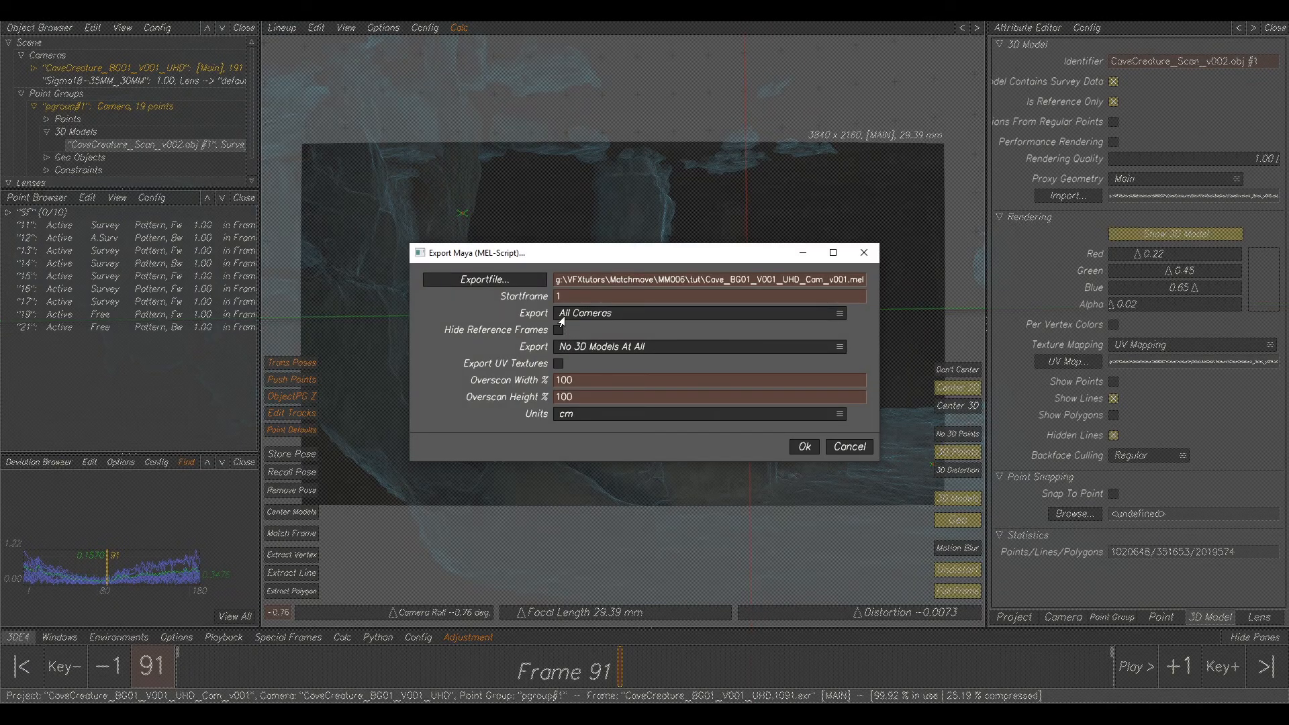
pyautogui.click(571, 296)
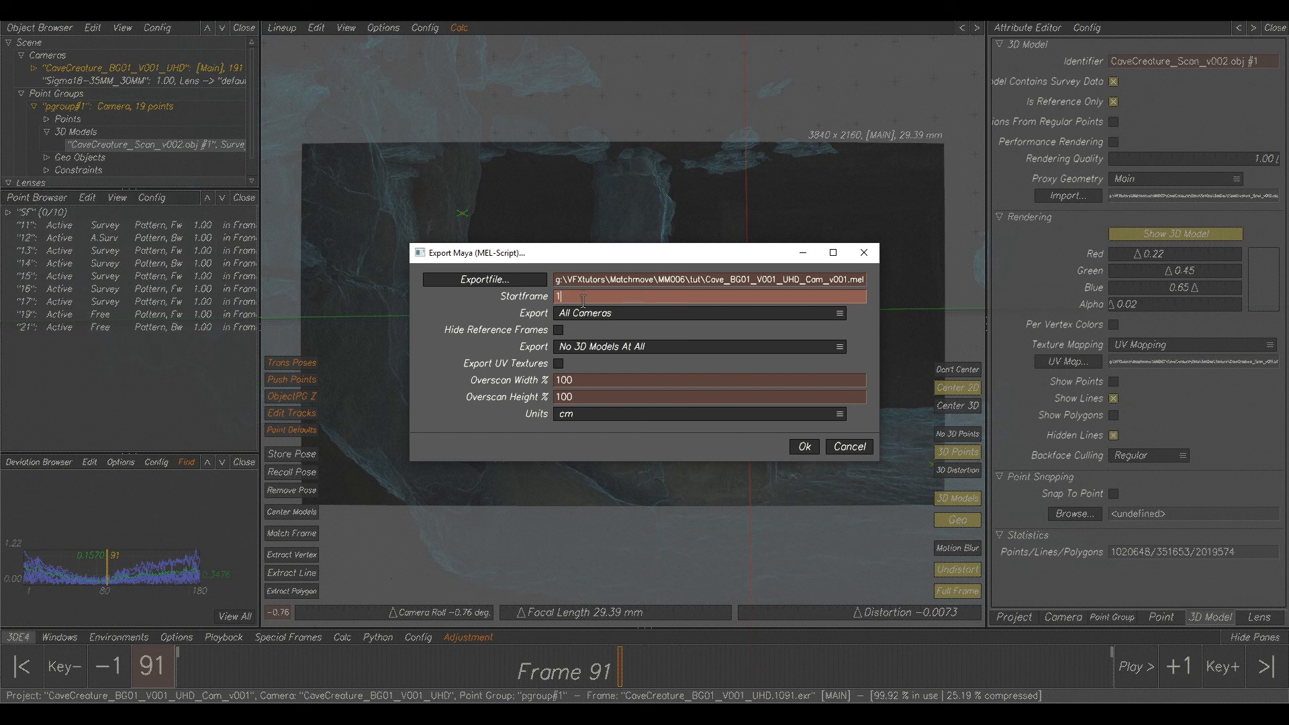
pyautogui.write('001')
# Export the Maya script to the MM007 tut folder as CaveCreature_BG01_V001_UHD_Cam_v001.
pyautogui.click(501, 282)
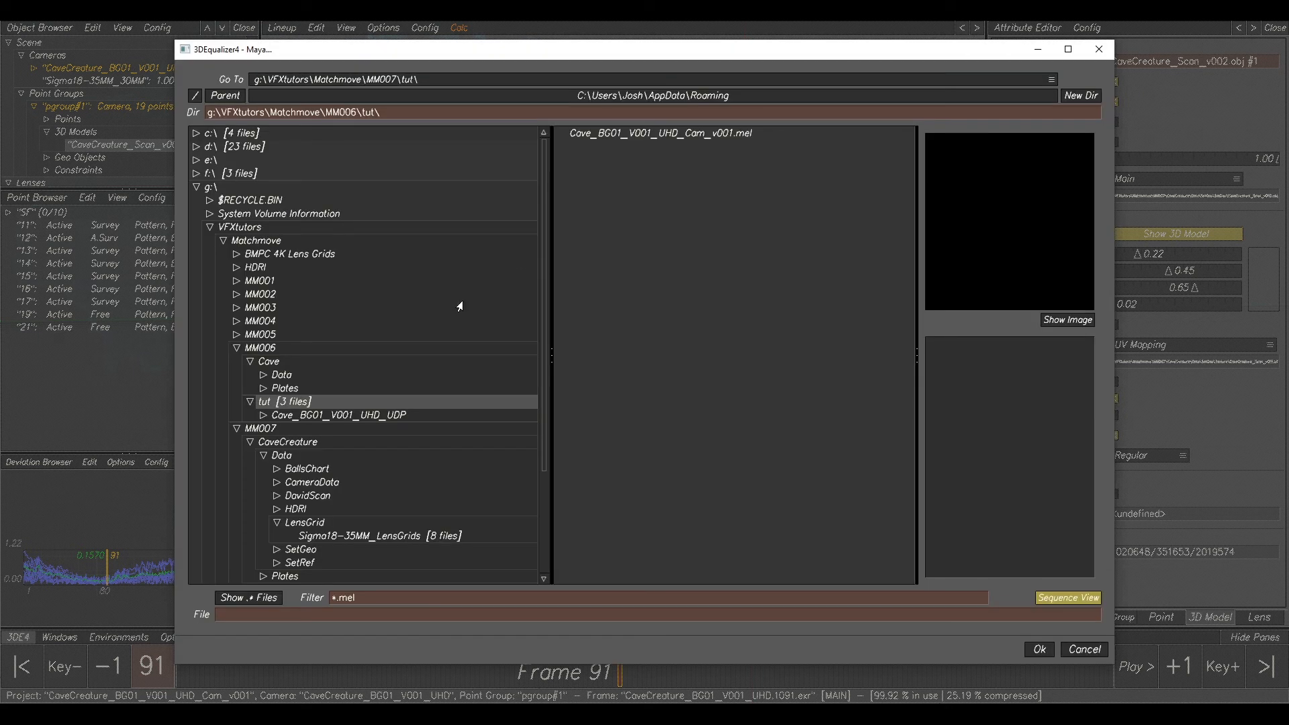
pyautogui.click(234, 349)
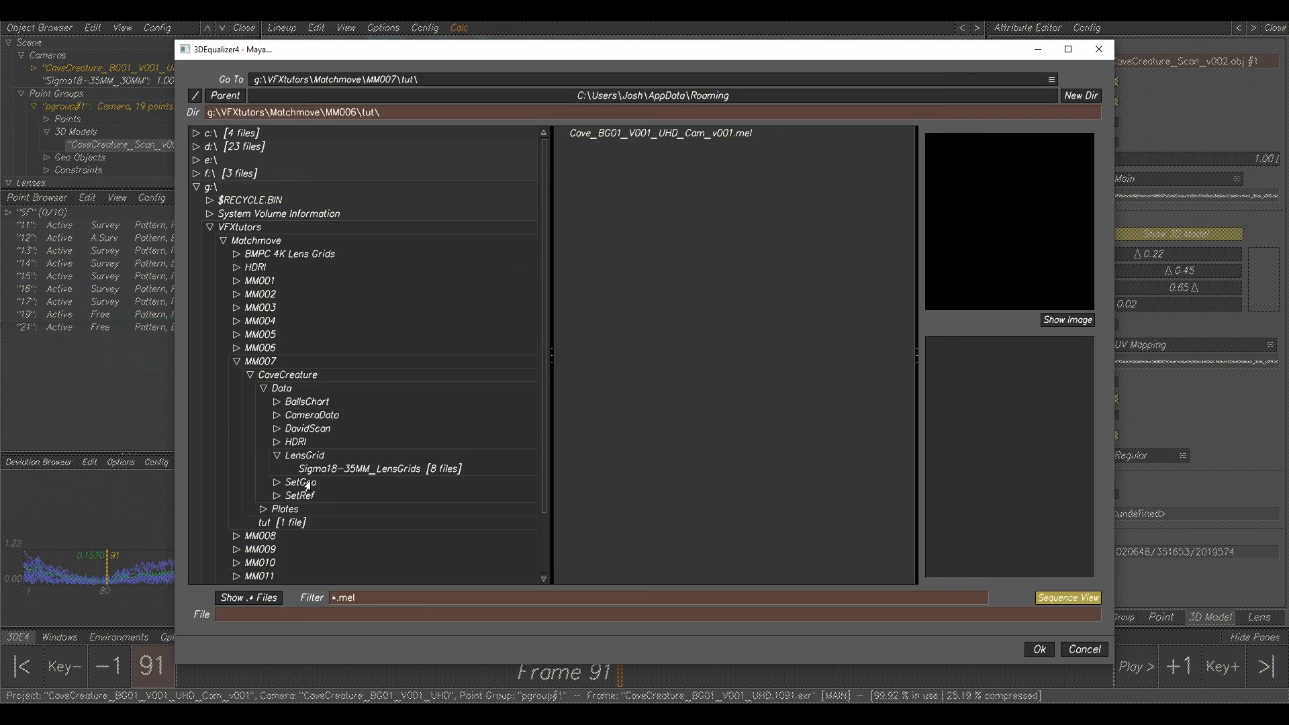
pyautogui.click(289, 523)
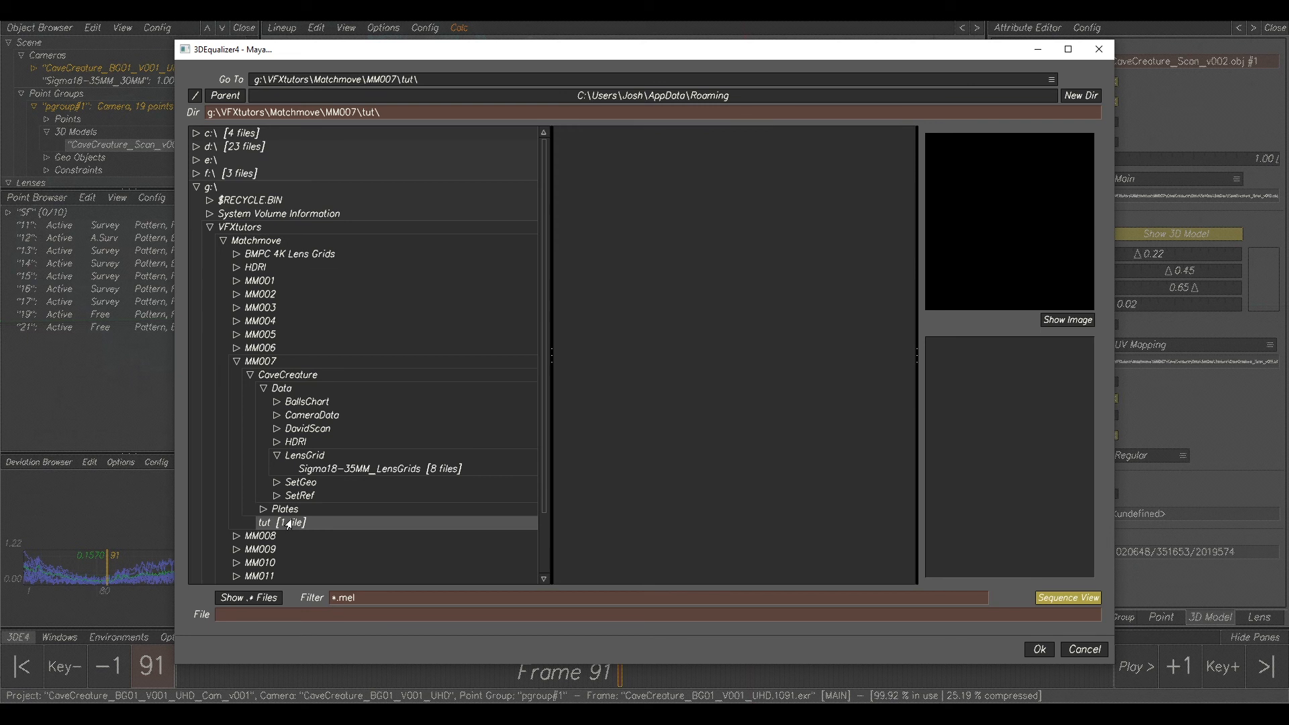
pyautogui.click(283, 619)
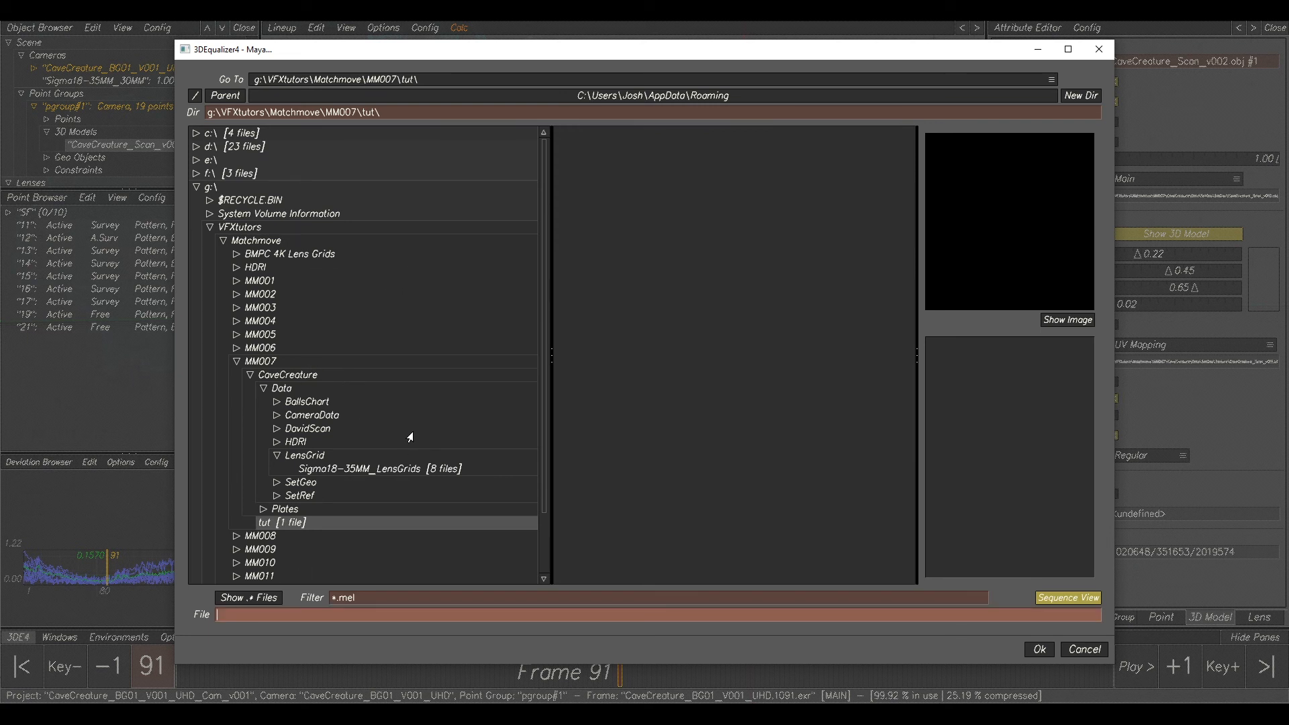
pyautogui.write('veCreature_BG01_V001_UHD_')
pyautogui.write('Cam')
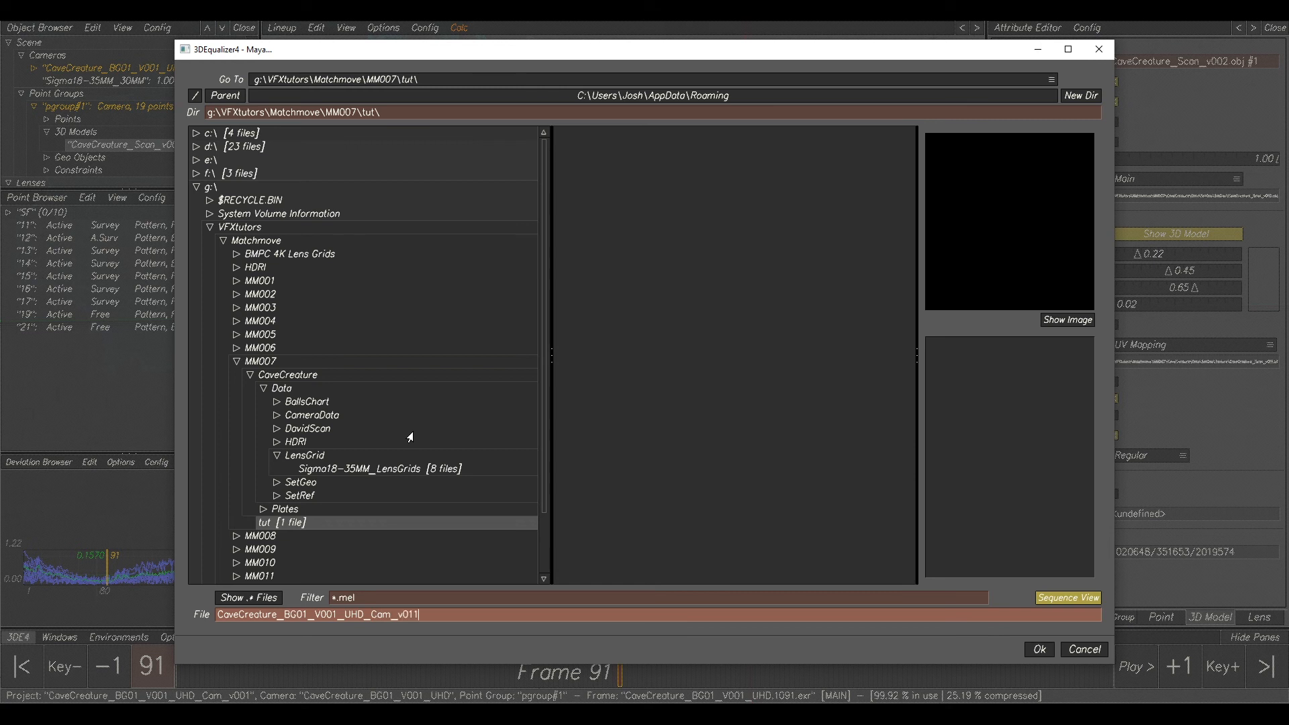
pyautogui.write('_v001')
pyautogui.click(1037, 649)
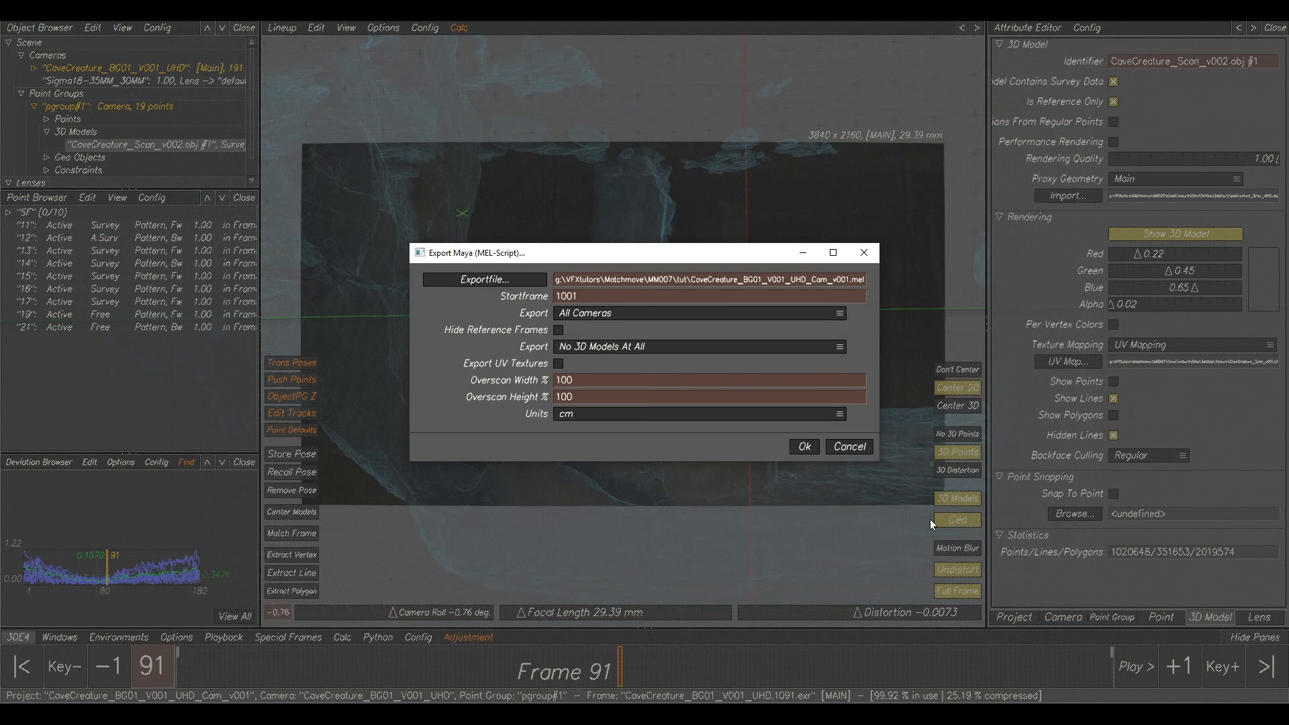
pyautogui.click(800, 450)
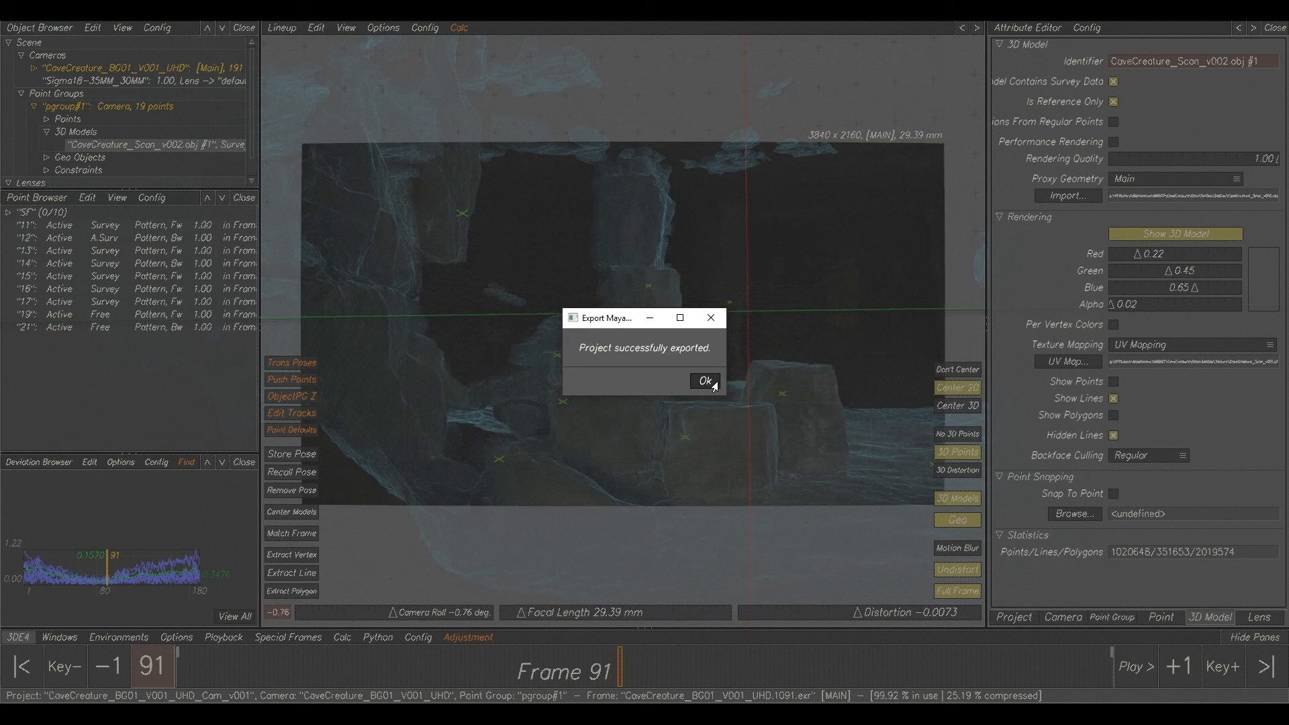
pyautogui.click(709, 379)
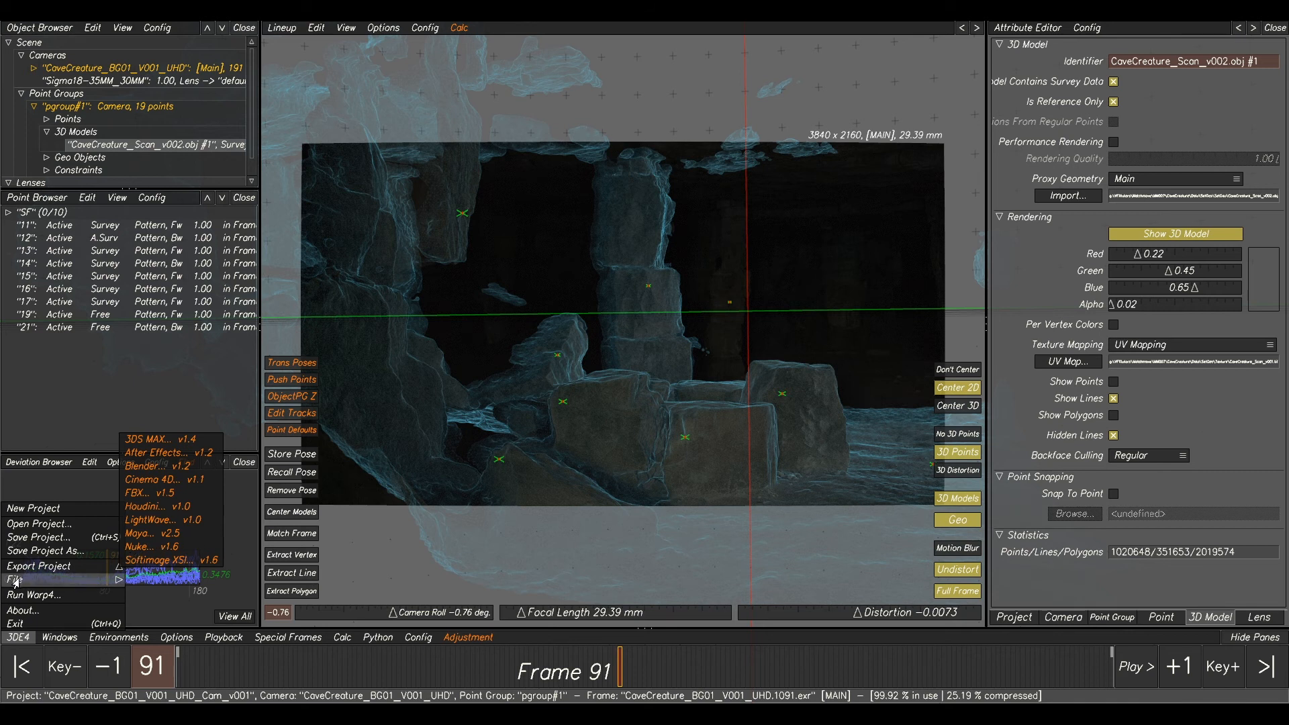
# Export the Nuke LD_3DE4 lens distortion node to the MM007 tut folder as CaveCreature_BG01_V001_UHD_NukeLDnode_v001.
pyautogui.moveTo(20, 581)
pyautogui.moveTo(139, 561)
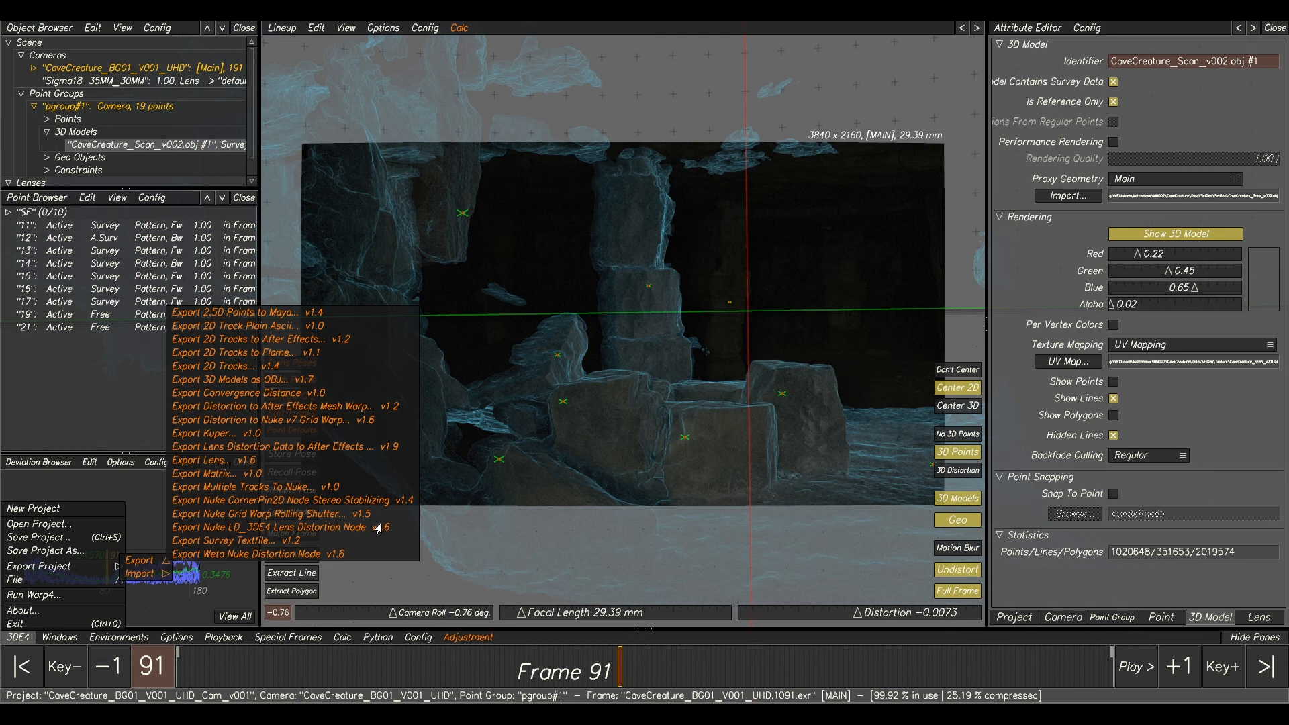
pyautogui.click(344, 534)
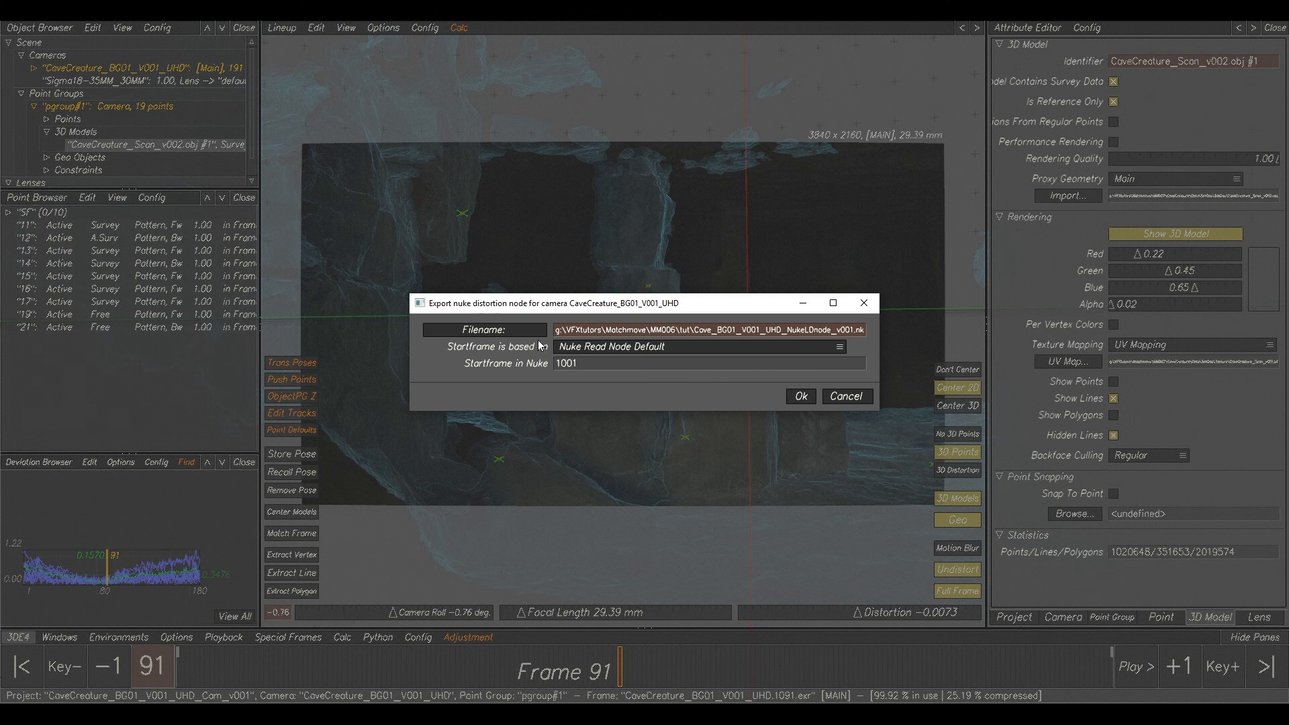
pyautogui.click(484, 337)
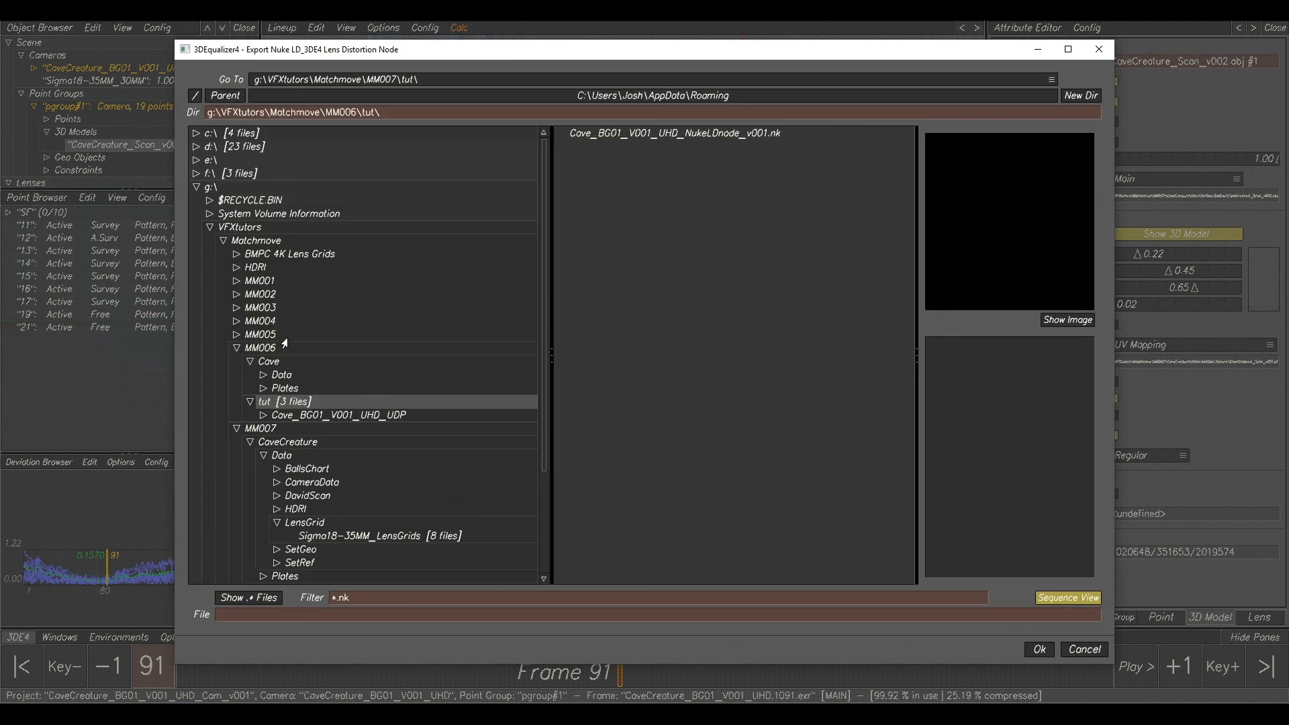
pyautogui.click(236, 349)
pyautogui.click(281, 523)
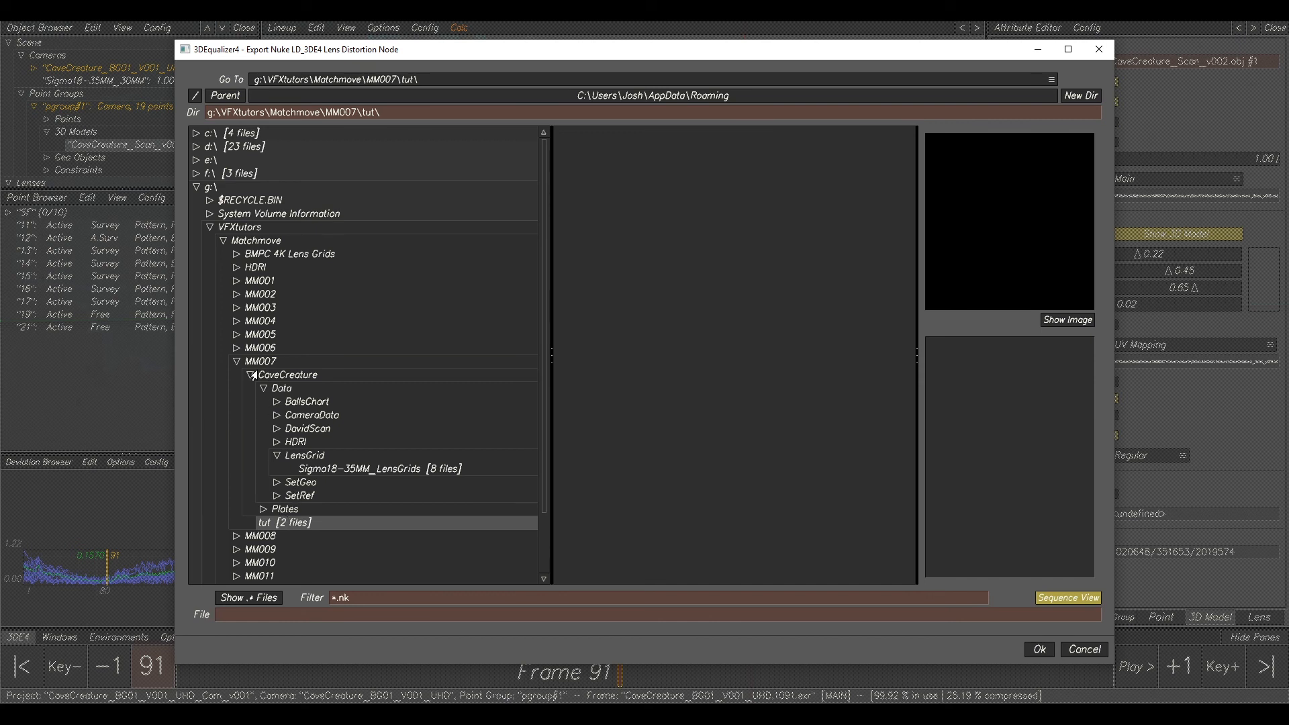
pyautogui.click(296, 614)
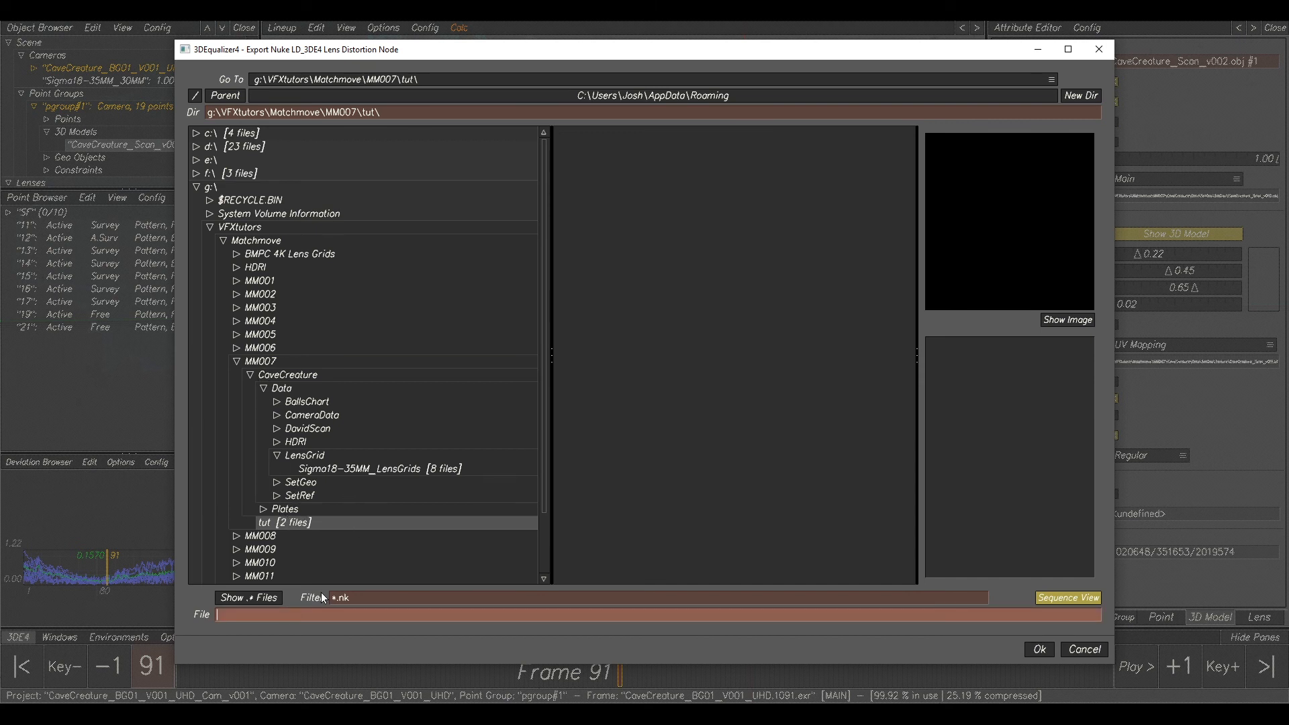
pyautogui.write('CaveCreature_BG01_V001_UHD_NukeLDn')
pyautogui.write('ode_v001')
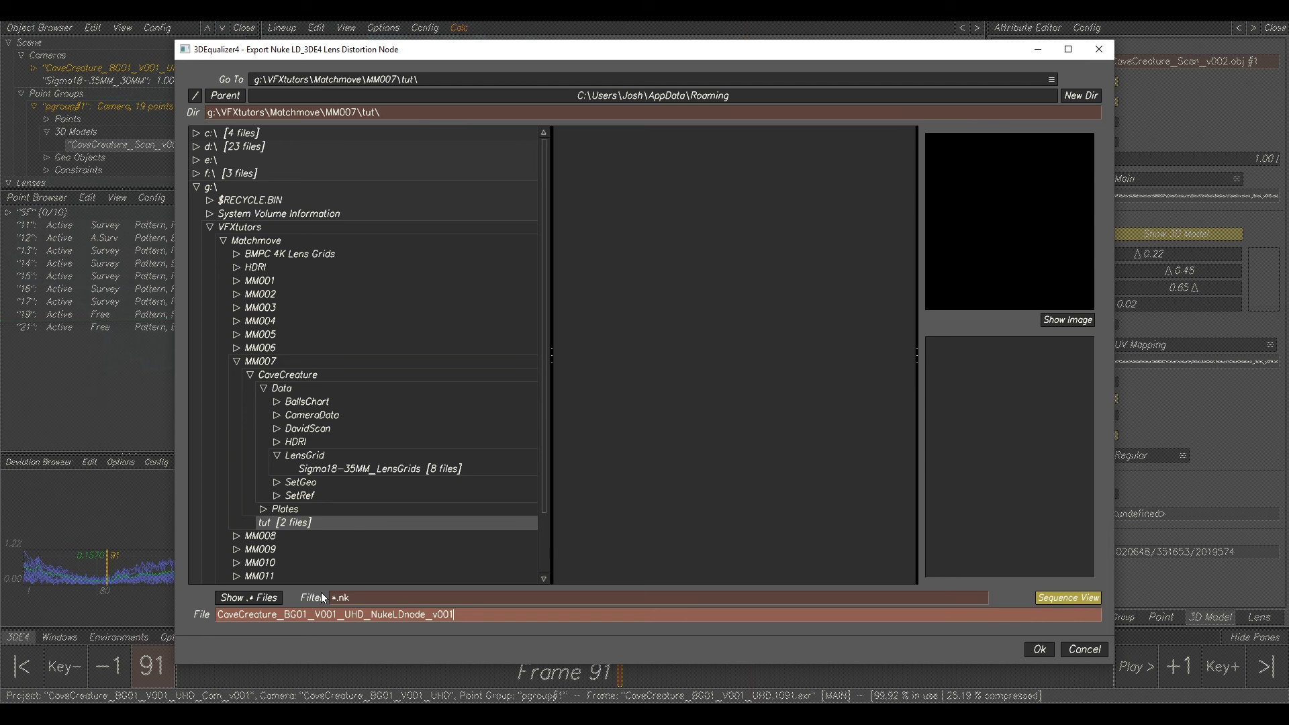
pyautogui.click(1037, 650)
pyautogui.click(796, 397)
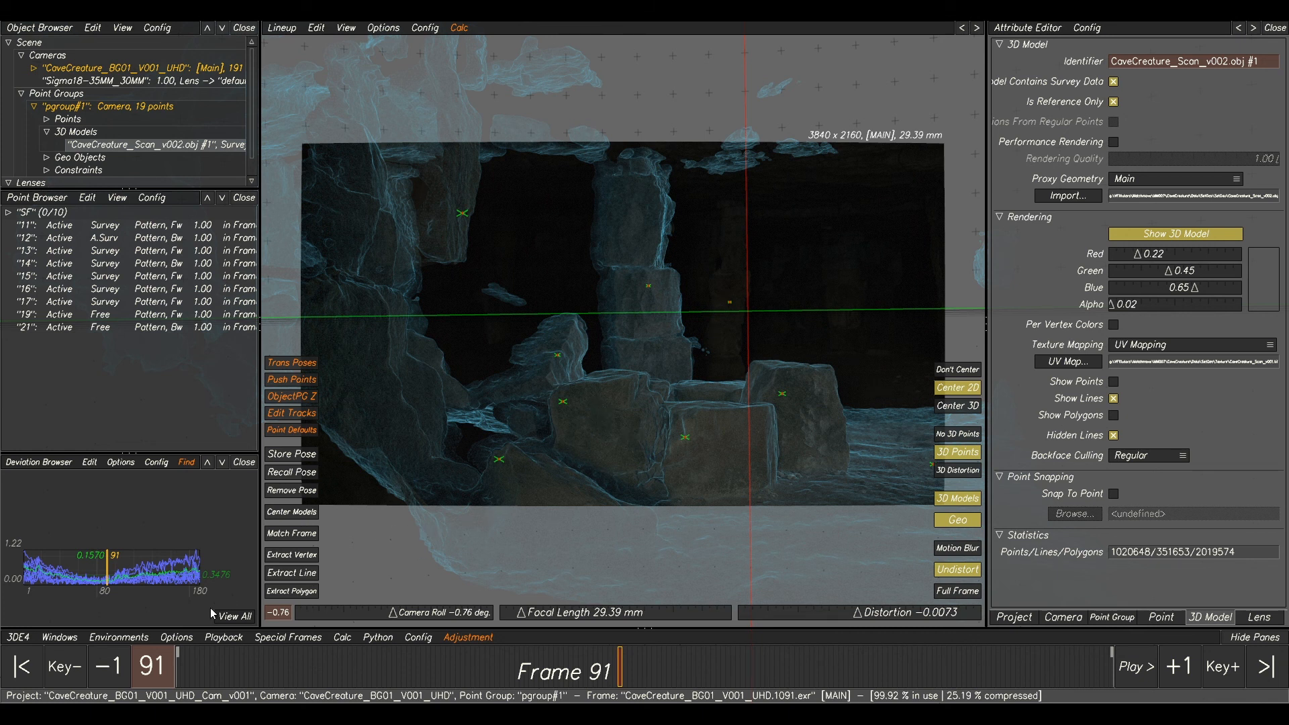
# Run Warp4 for the project and preview the warped footage of the CaveCreature_BG01_V001_UHD camera.
pyautogui.click(19, 638)
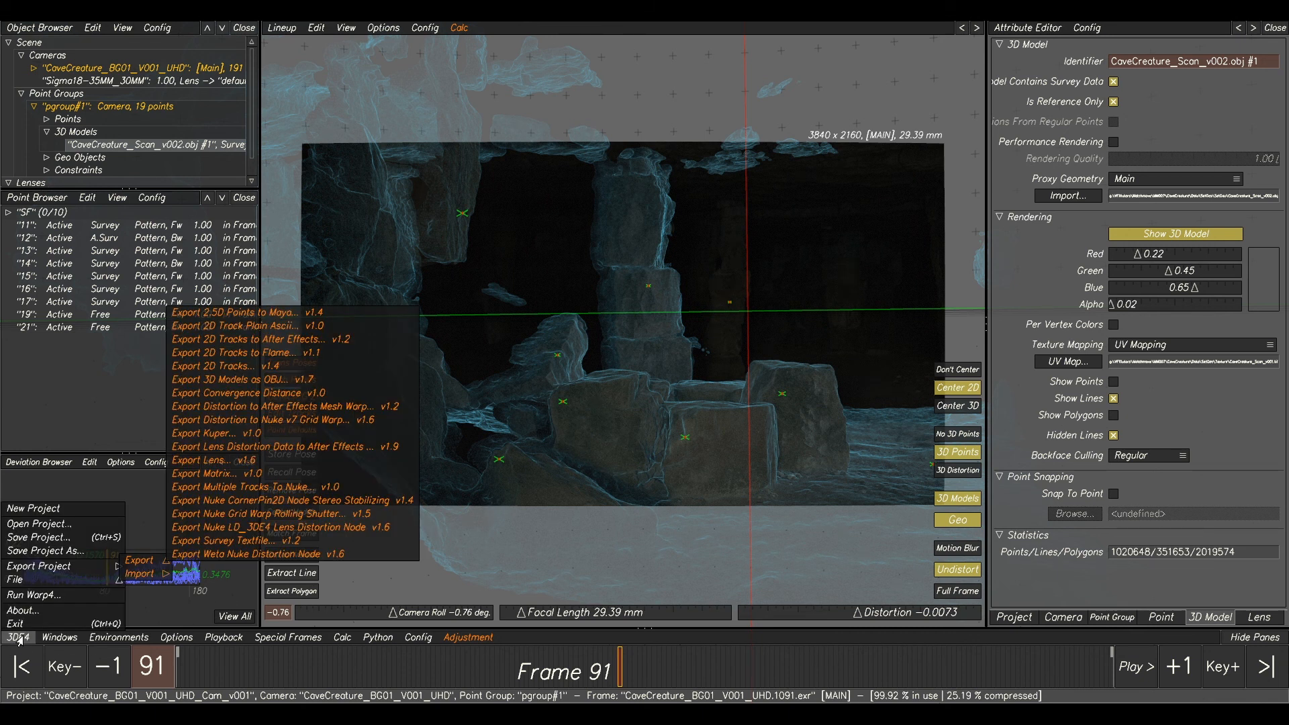
pyautogui.click(30, 596)
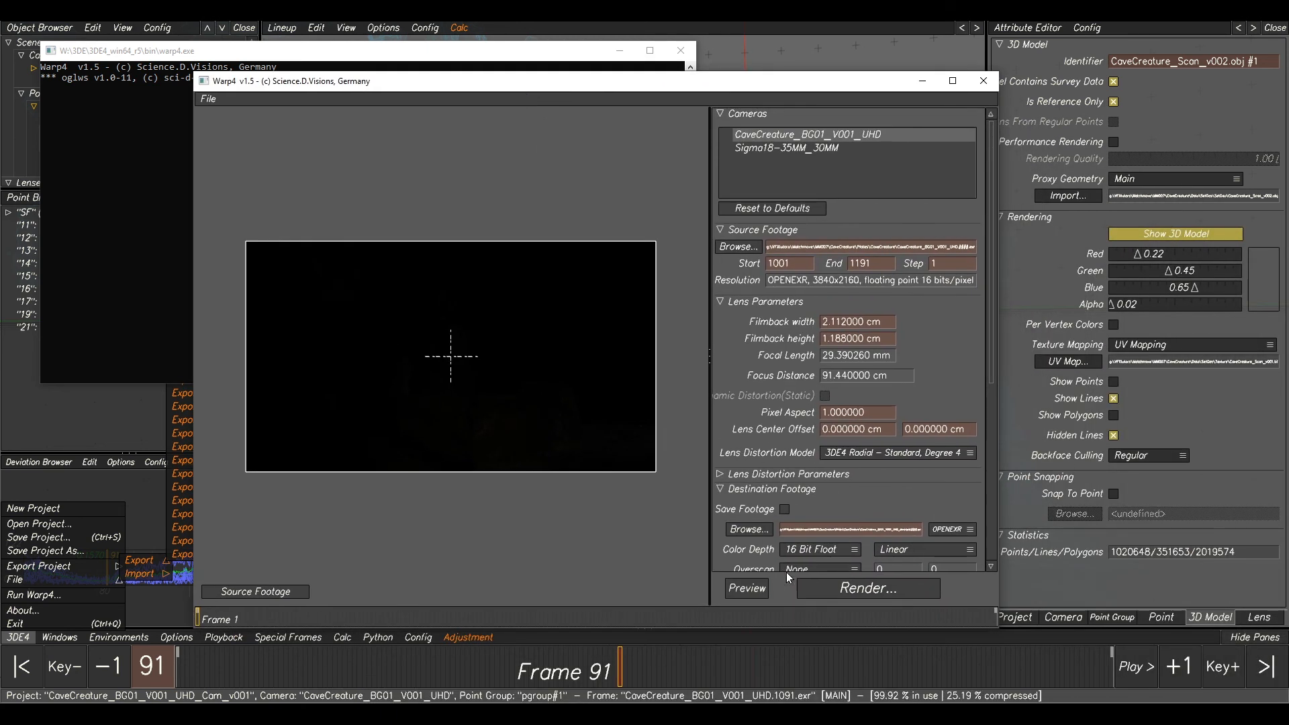
pyautogui.click(738, 591)
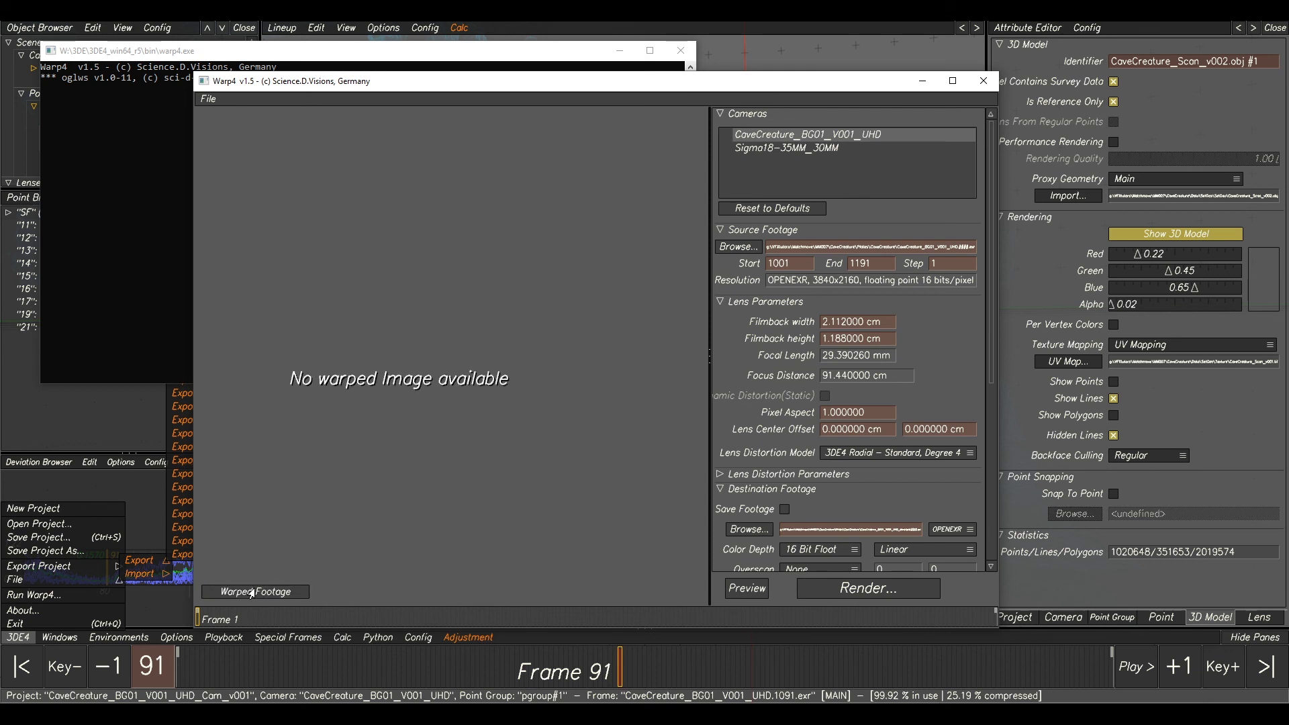
pyautogui.click(738, 591)
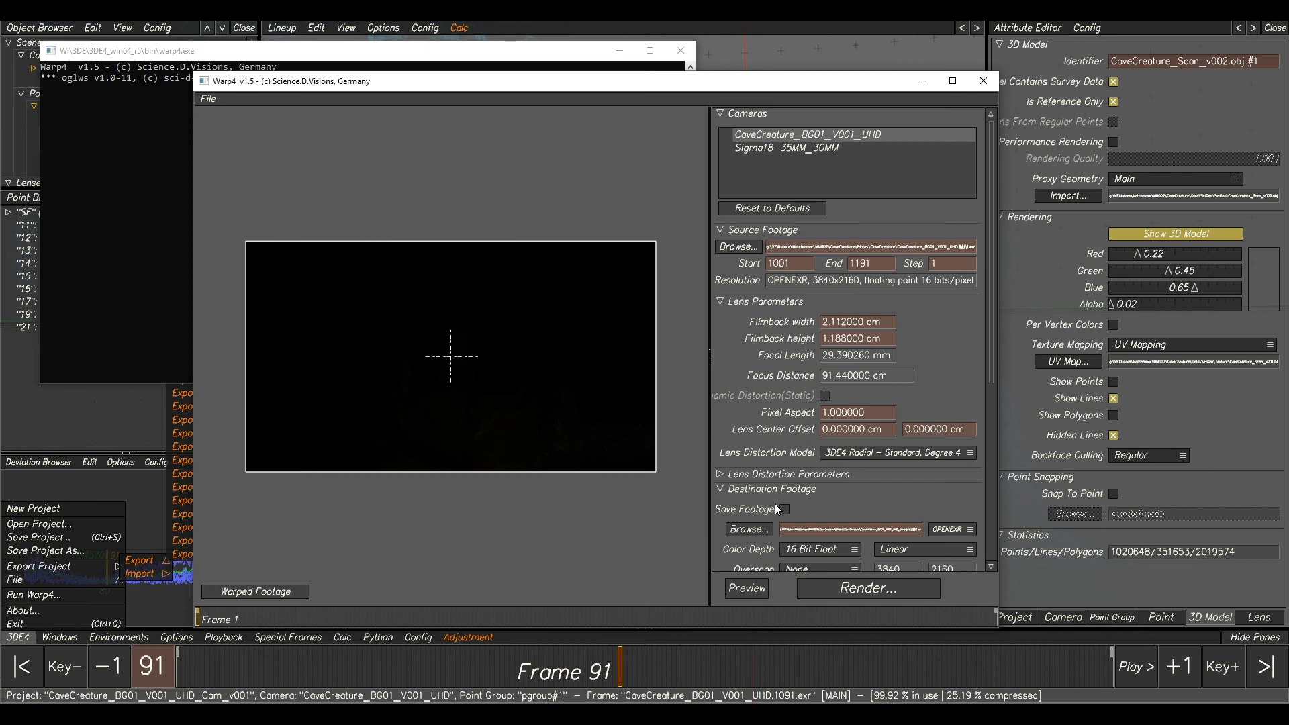
# Enable saving of the destination footage and set its output scale to 50 %.
pyautogui.scroll(-3, 775, 504)
pyautogui.click(785, 448)
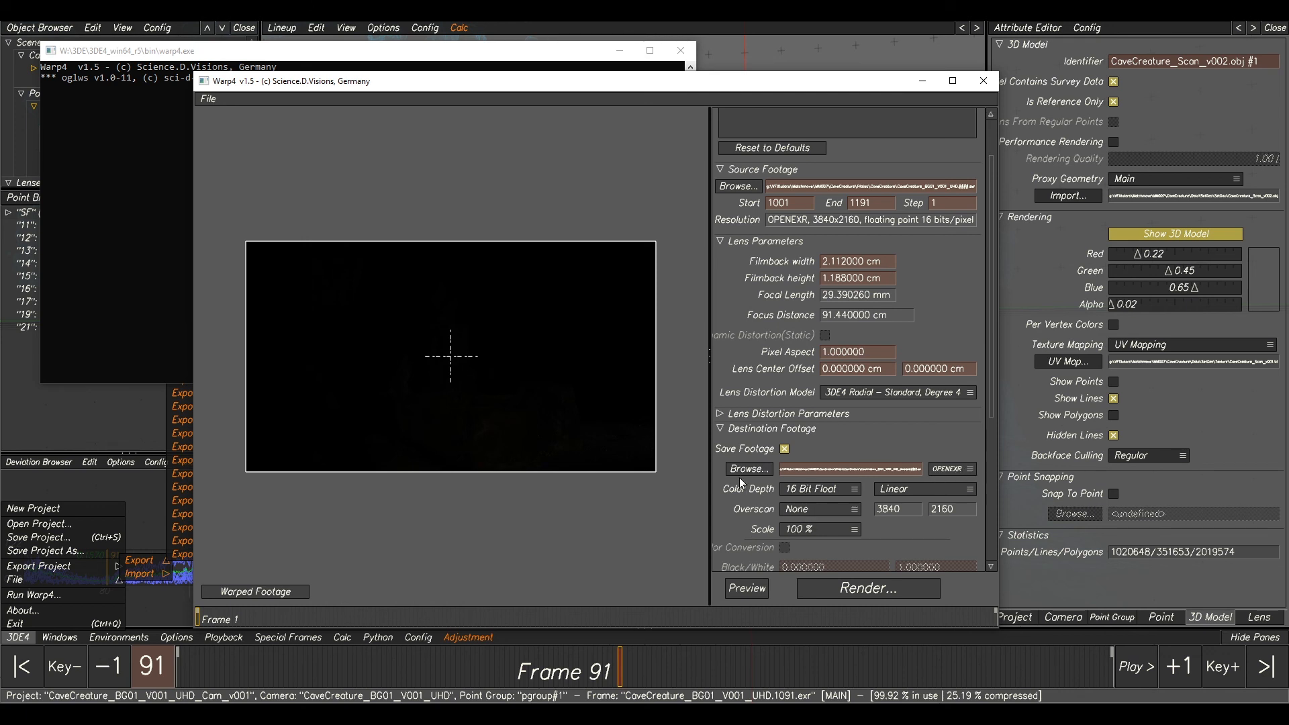
pyautogui.click(798, 531)
pyautogui.click(796, 542)
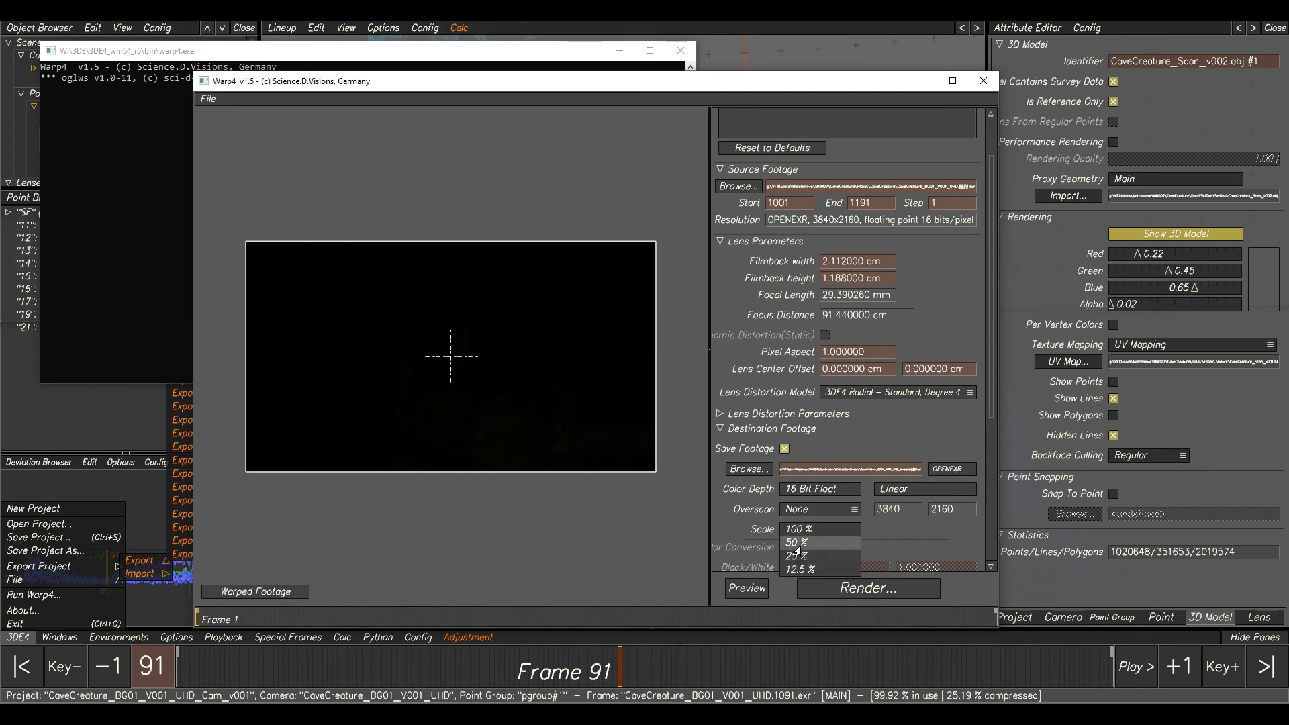
pyautogui.click(744, 588)
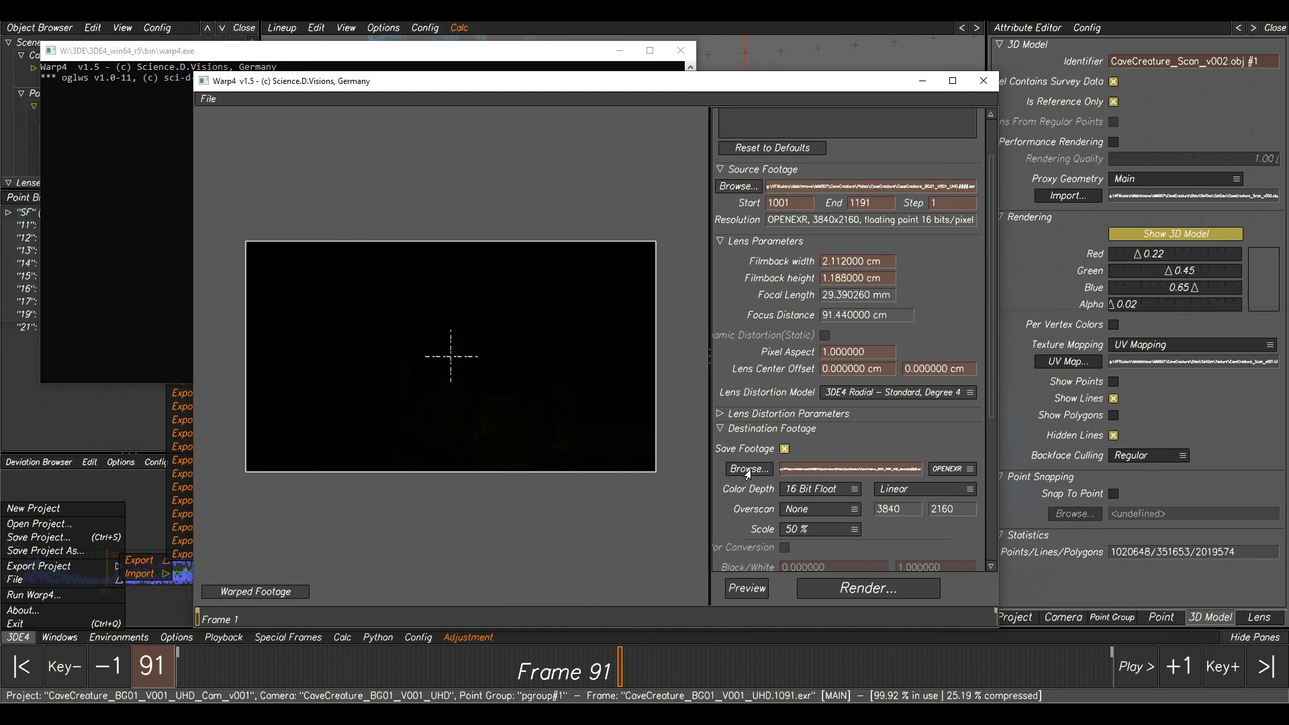
# Browse for the destination footage location and go to the g:\VFXtutors\Matchmove\MM007\tut folder.
pyautogui.click(747, 475)
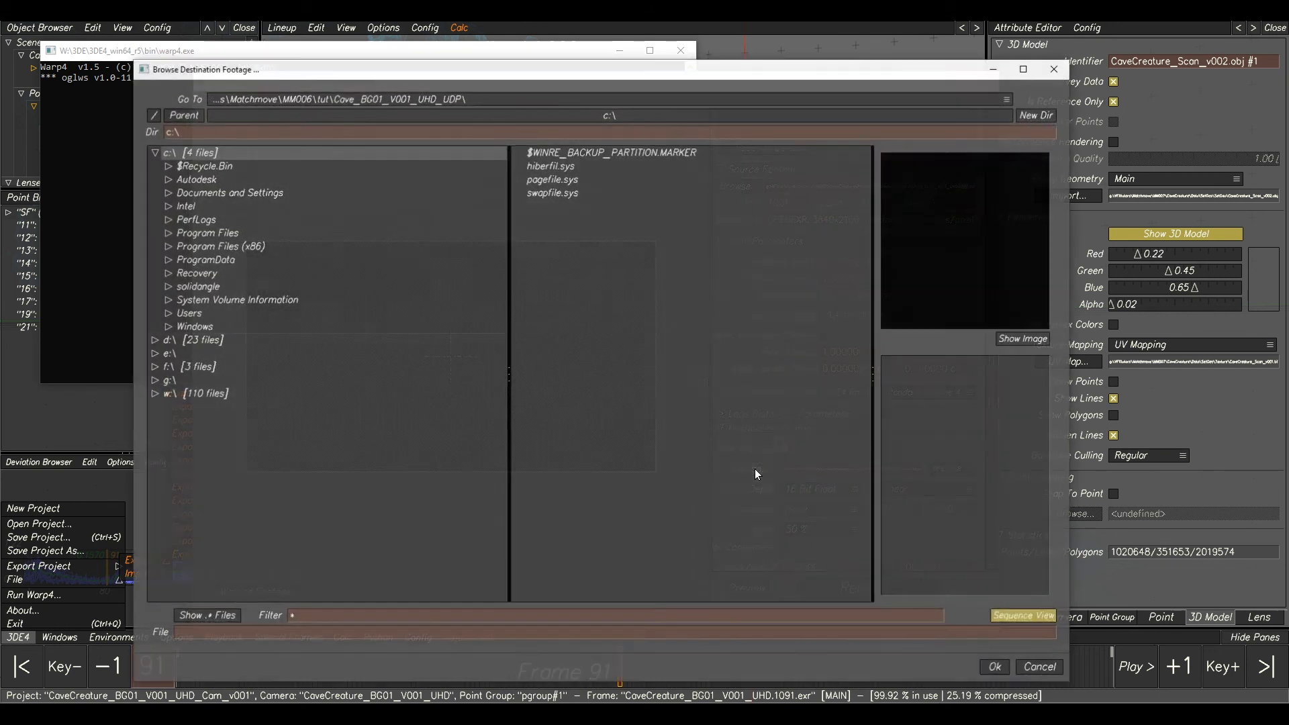
pyautogui.click(151, 153)
pyautogui.click(153, 205)
pyautogui.click(166, 245)
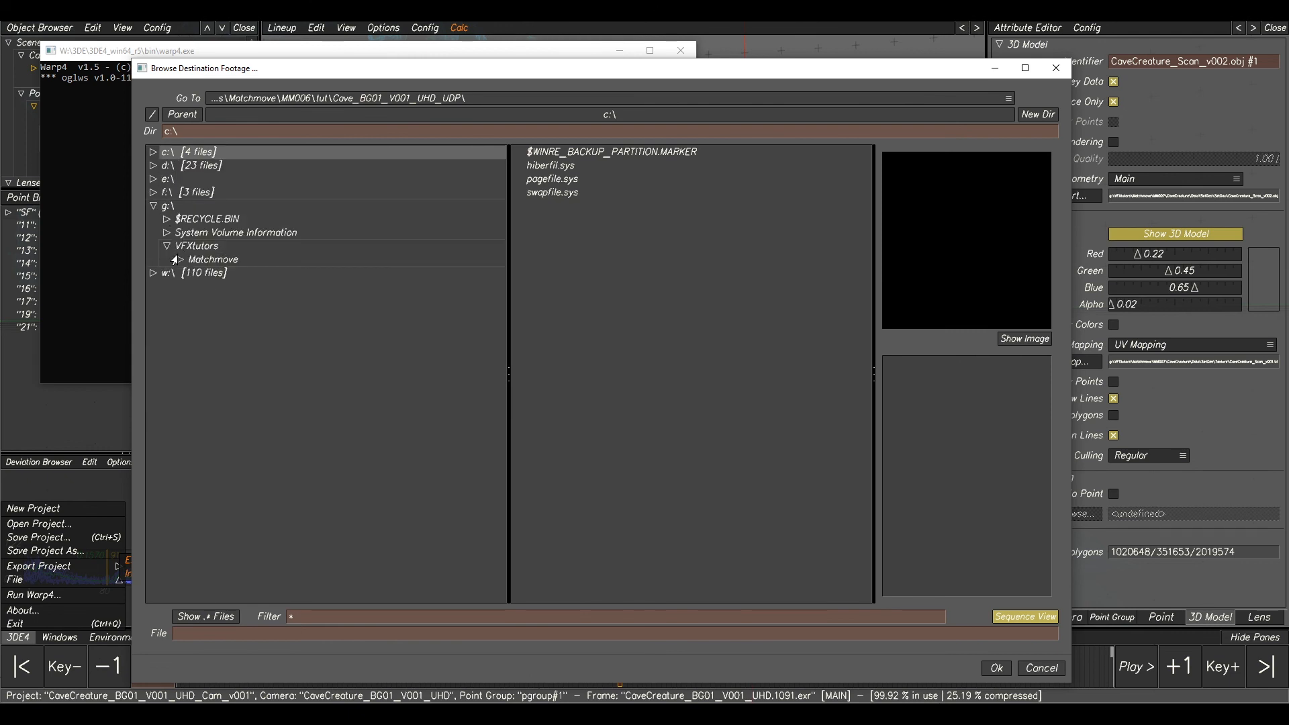
pyautogui.click(178, 259)
pyautogui.click(193, 381)
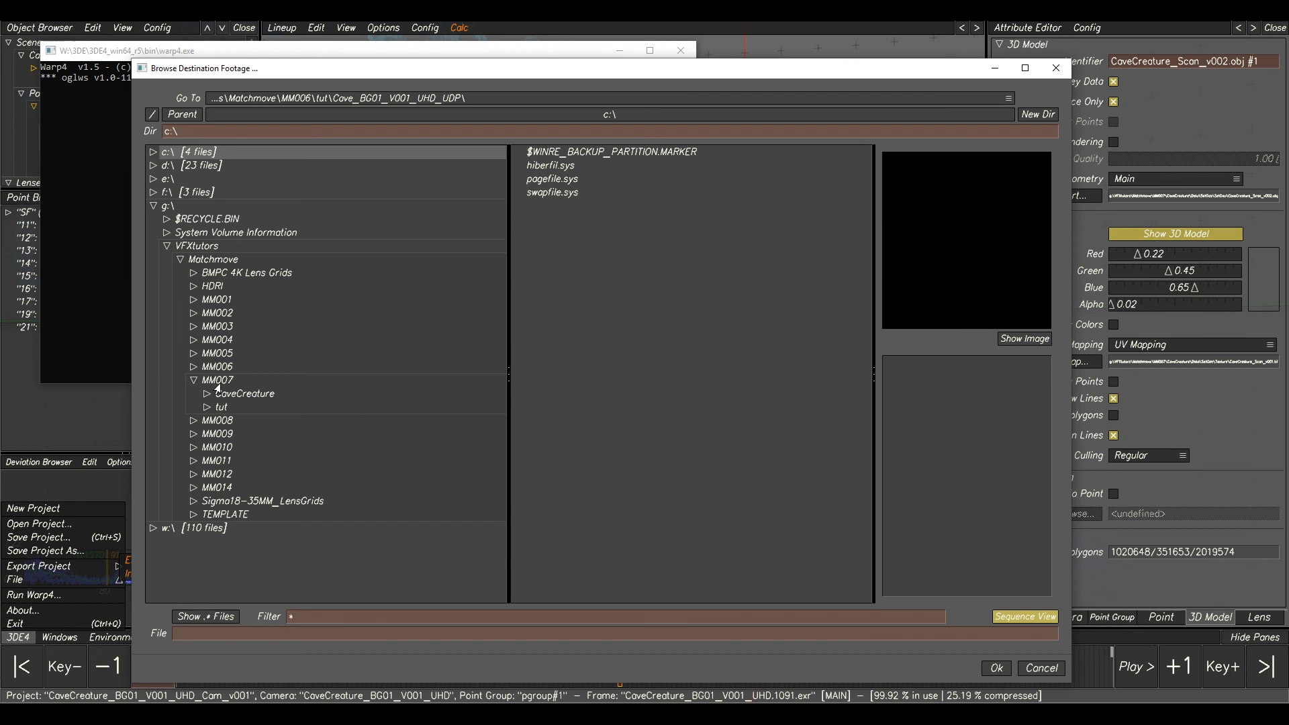
pyautogui.click(221, 407)
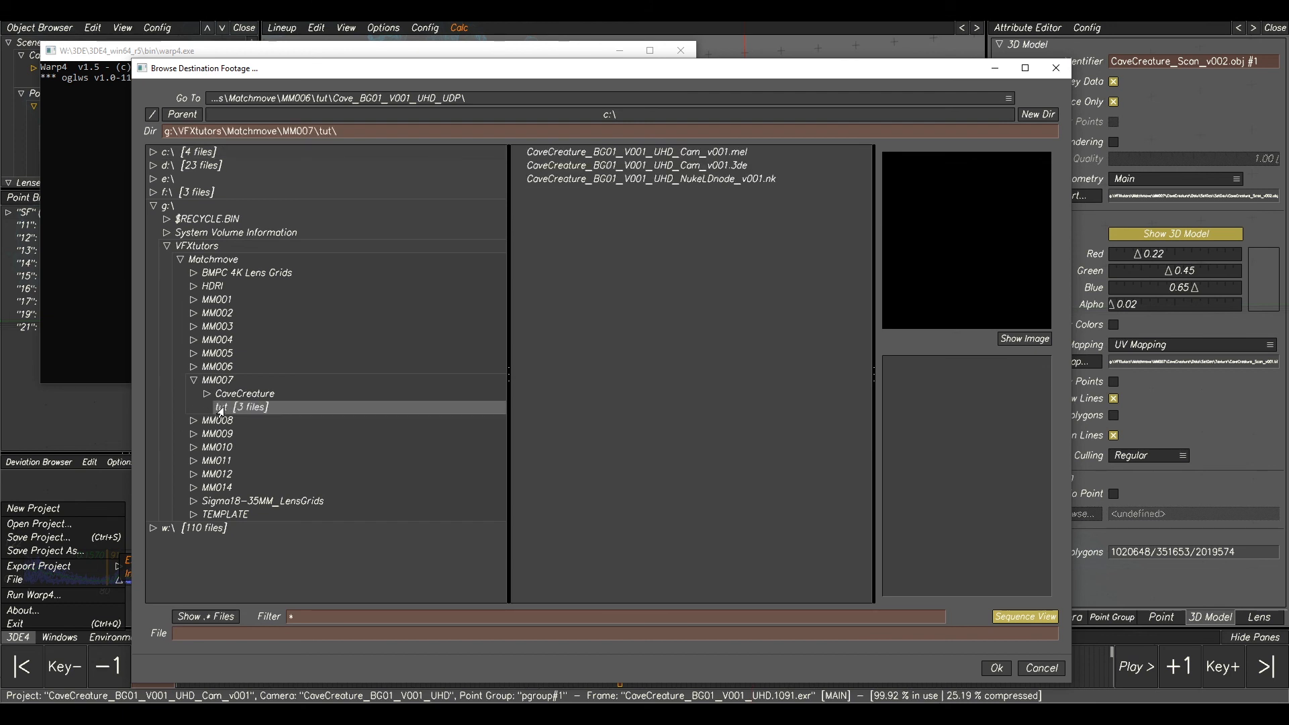
# Create a directory named CaveCreature_BG01_V001_UHD_UDP inside the tut folder, copying its name before confirming.
pyautogui.click(1038, 114)
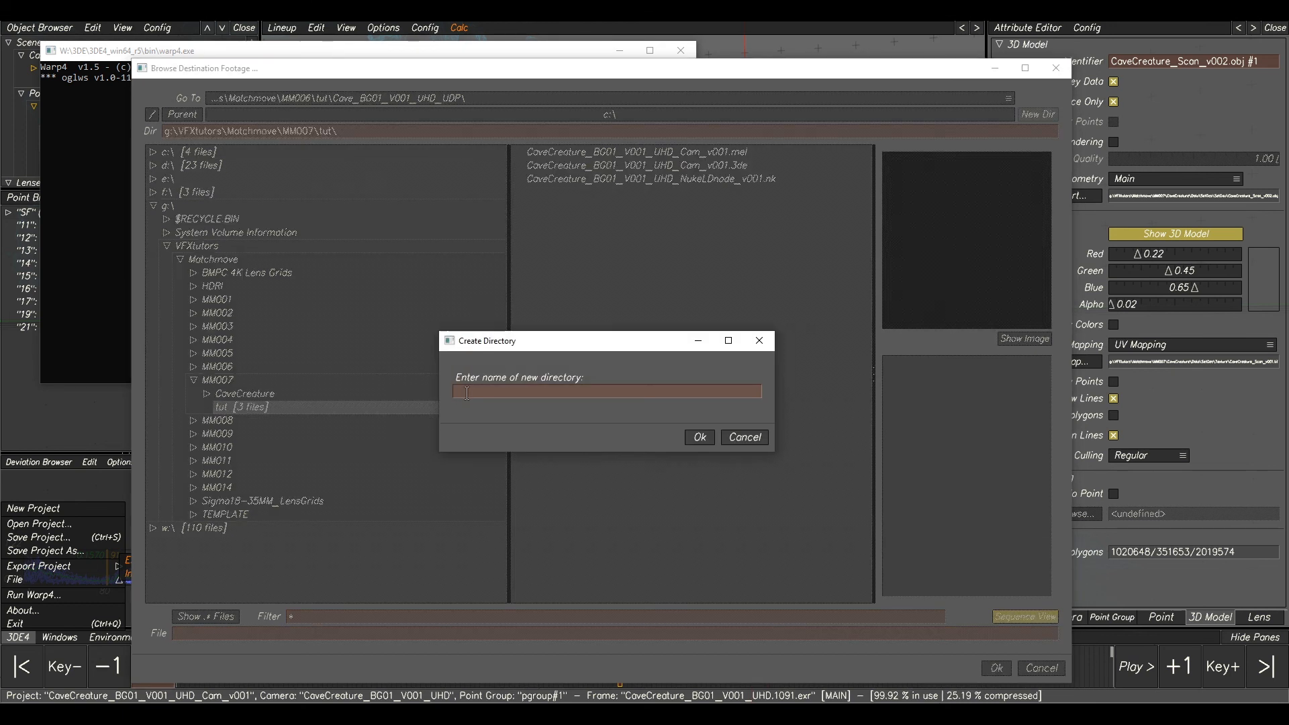
pyautogui.write('CaveCreature')
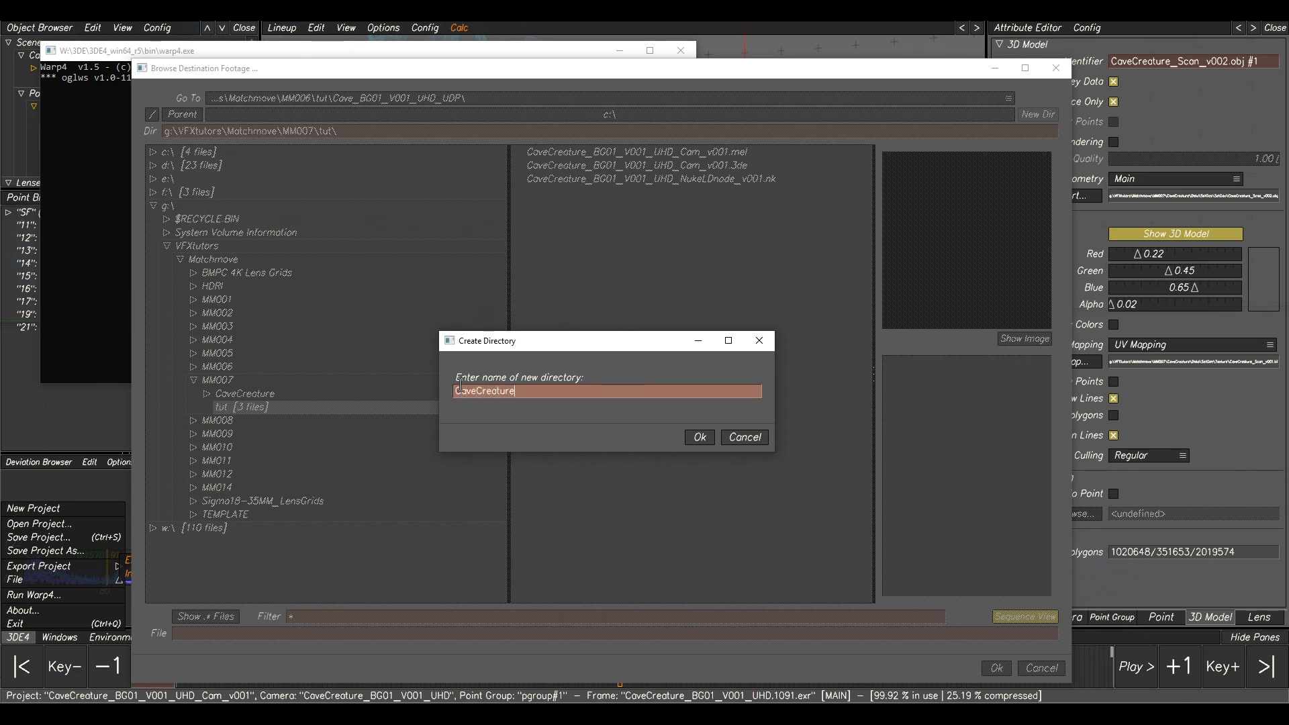
pyautogui.write('_BG01_V001_UHD_UDP')
pyautogui.hotkey('ctrl', 'a')
pyautogui.rightClick(533, 396)
pyautogui.click(546, 426)
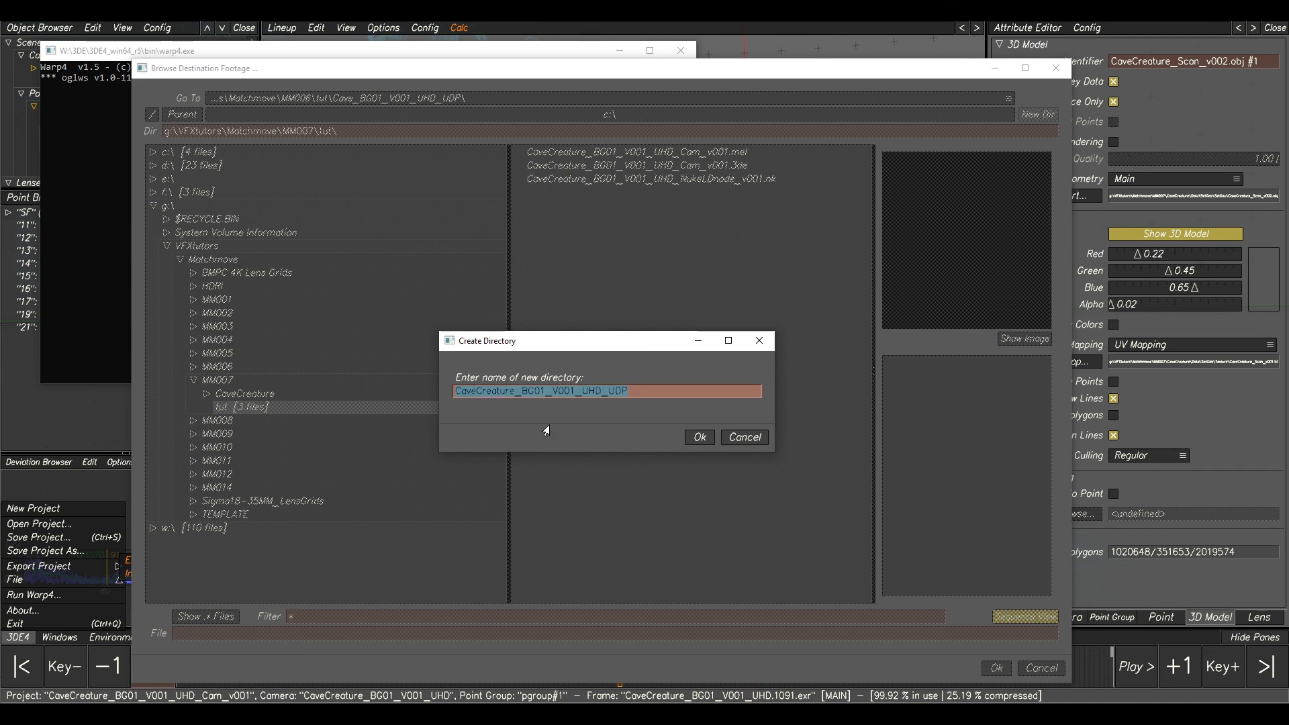
pyautogui.click(700, 438)
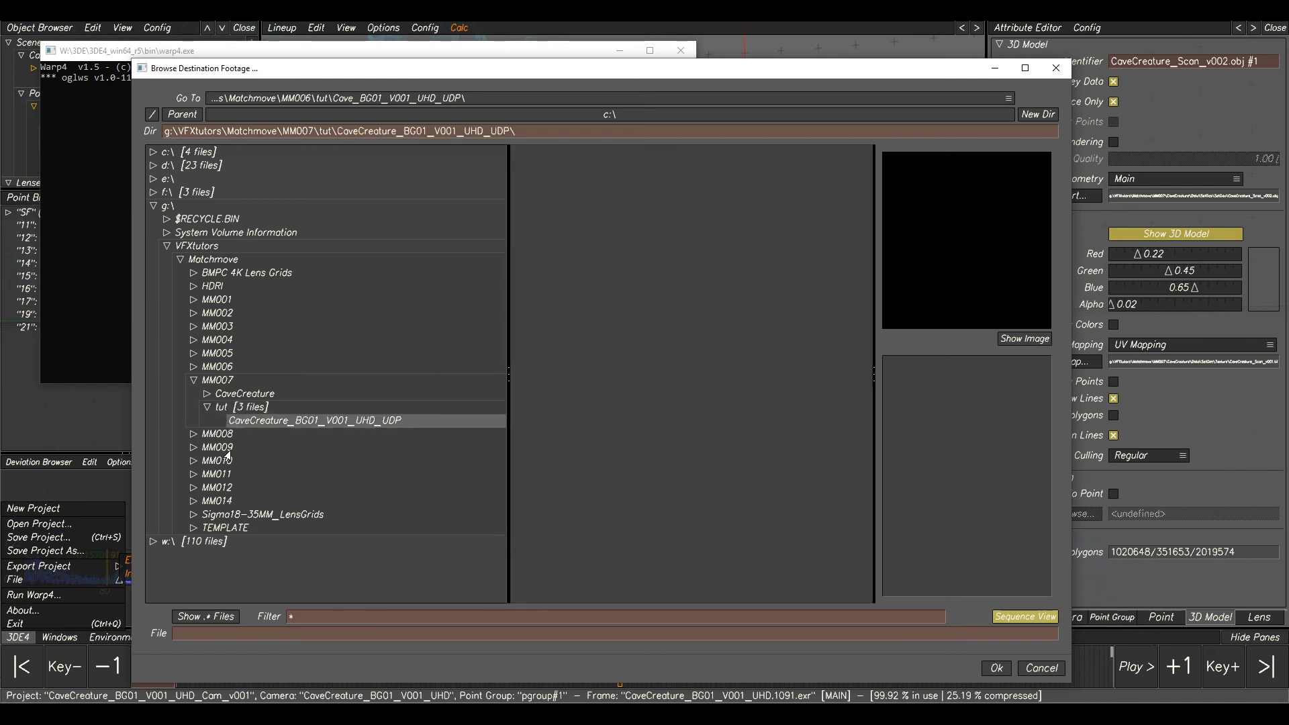
# Name the destination footage CaveCreature_BG01_V001_UHD_UDP.####.exr using the copied directory name and accept it.
pyautogui.rightClick(269, 633)
pyautogui.click(289, 676)
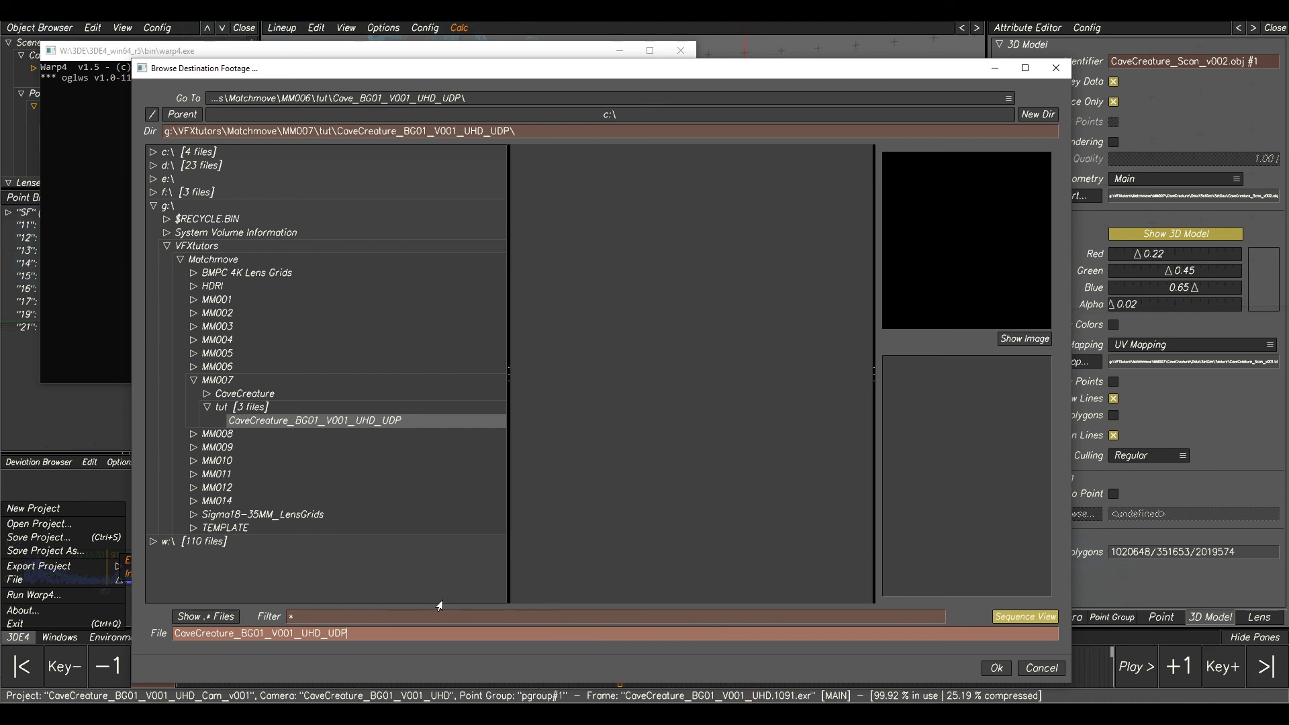
pyautogui.write('.####.exr')
pyautogui.moveTo(391, 633); pyautogui.dragTo(351, 635)
pyautogui.click(394, 635)
pyautogui.click(996, 668)
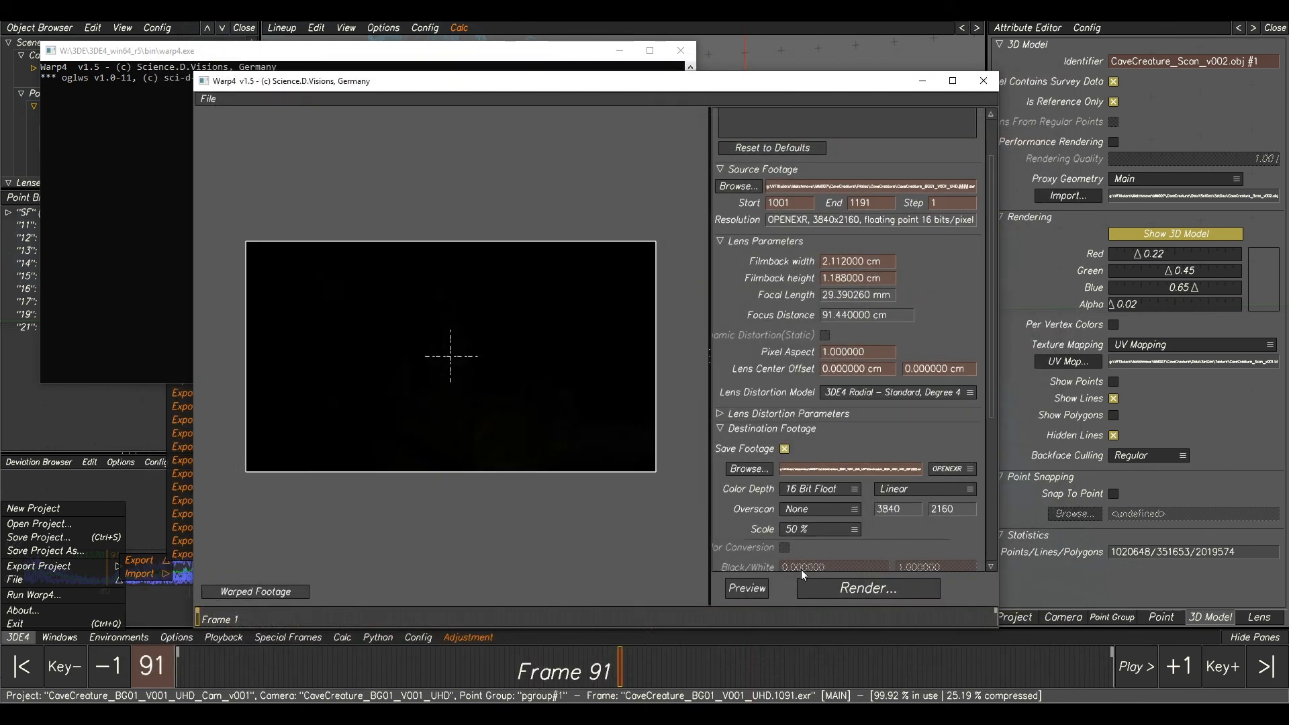
# Render the undistorted plate, quit Warp4, and dismiss the open menus in the 3DEqualizer project.
pyautogui.click(856, 590)
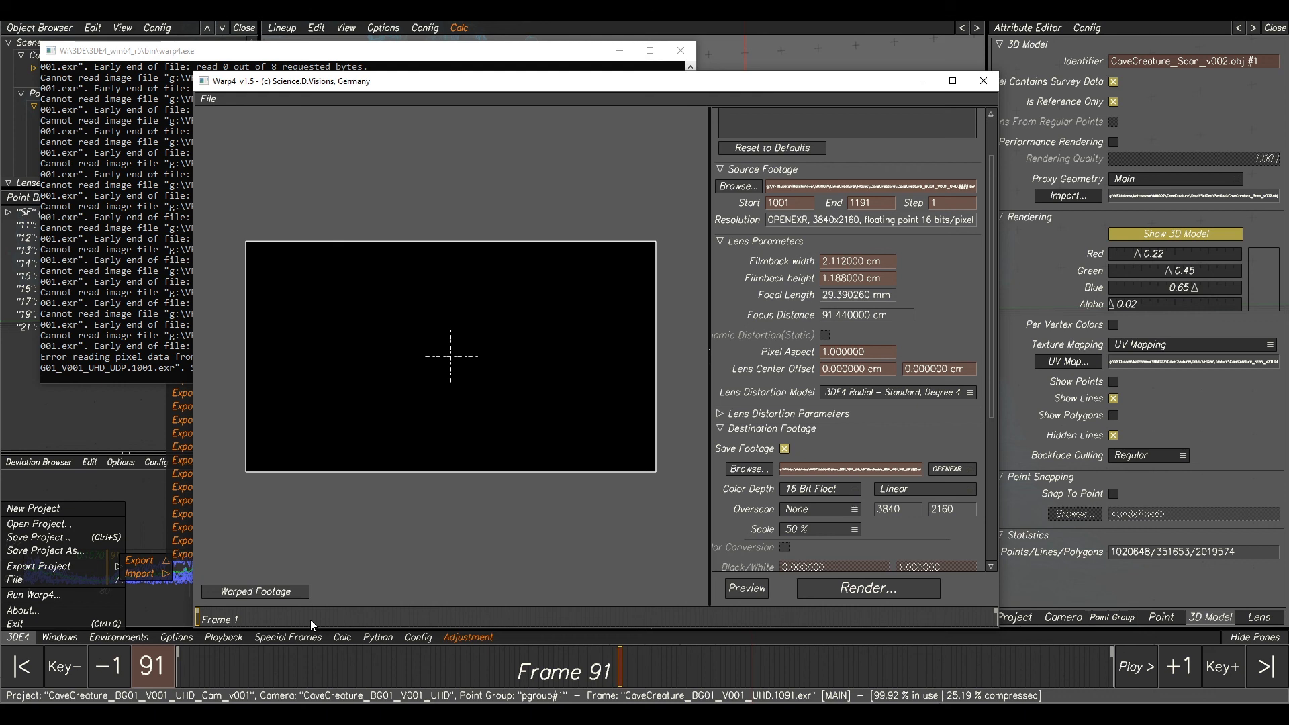
pyautogui.click(204, 99)
pyautogui.click(214, 128)
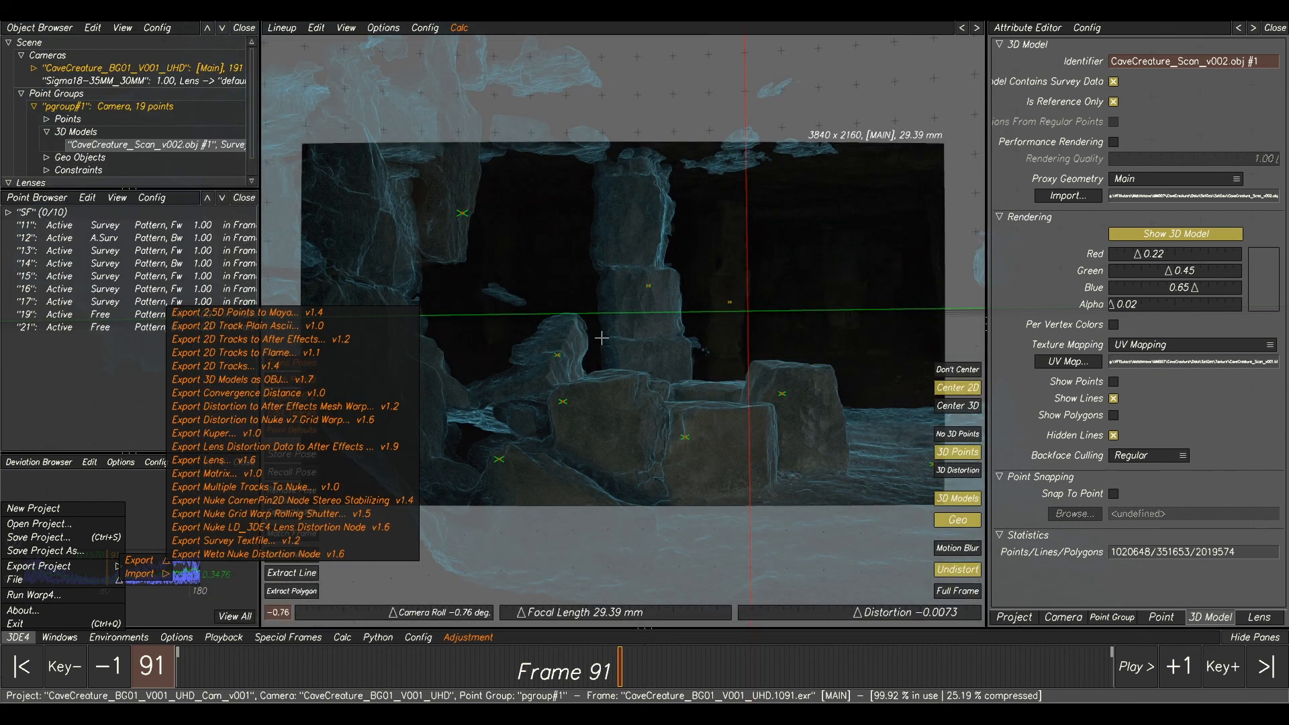
pyautogui.click(606, 670)
pyautogui.moveTo(608, 670)
pyautogui.mouseDown()
pyautogui.moveTo(772, 670)
pyautogui.moveTo(521, 673)
pyautogui.moveTo(617, 677)
pyautogui.mouseUp()
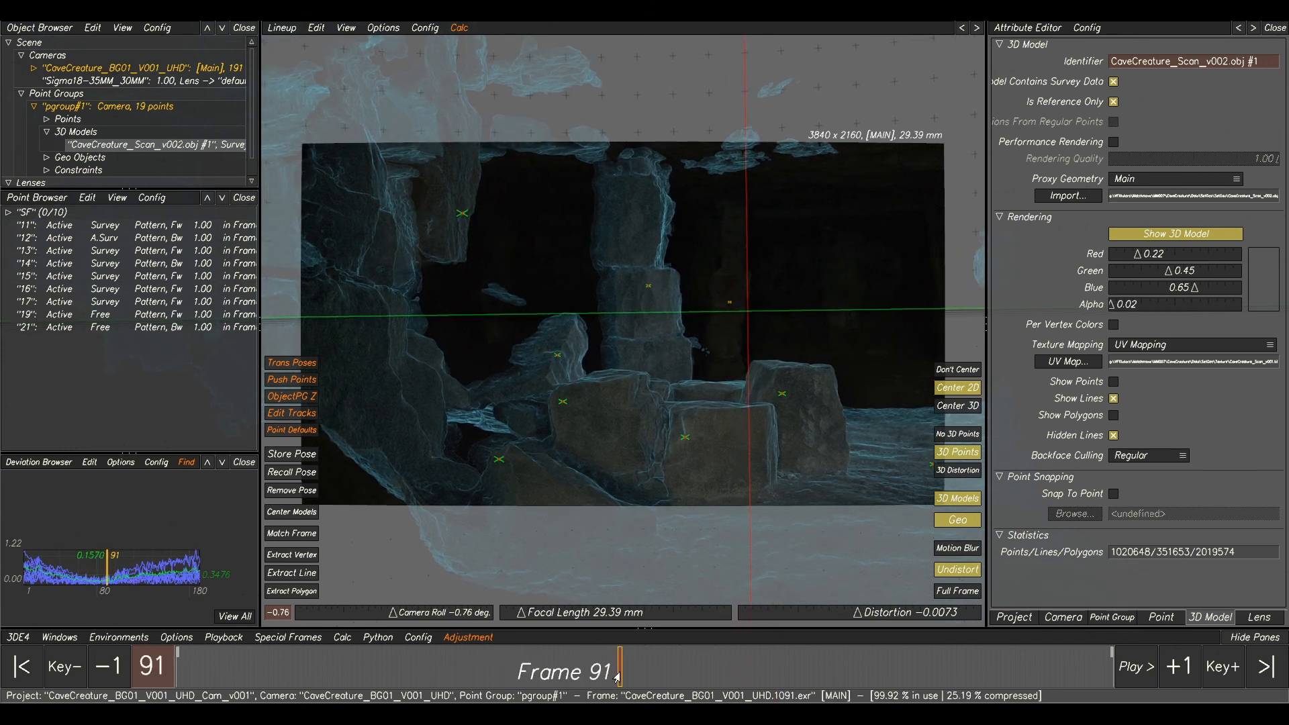